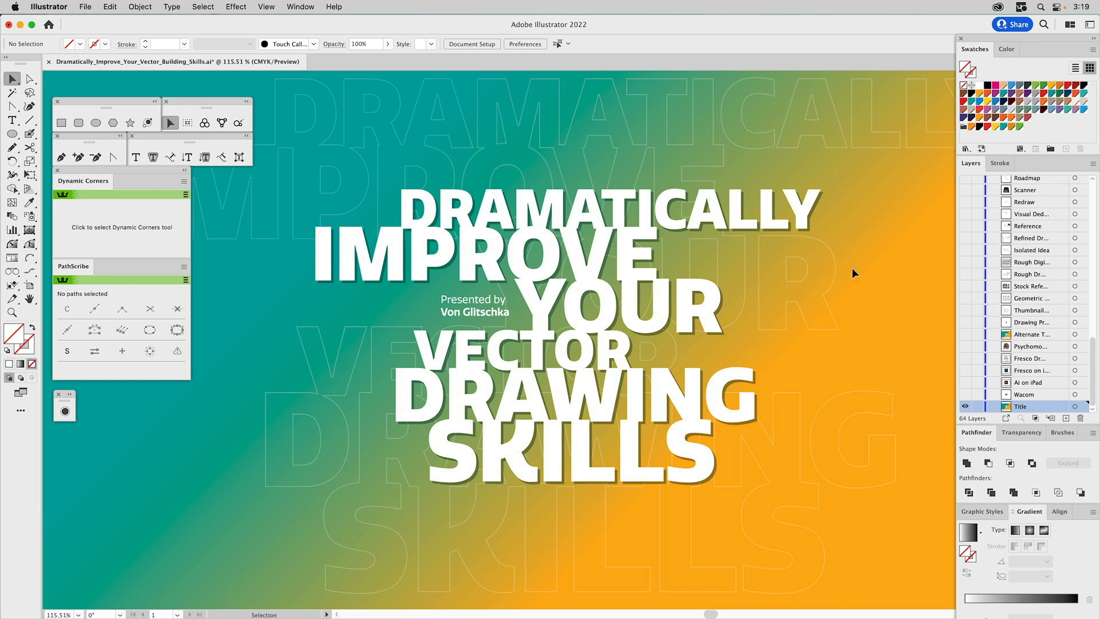
# Step: Show the Wacom layer's artwork, replace it with the Ai on iPad layer's, and make the Ai on iPad layer active
pyautogui.click(965, 394)
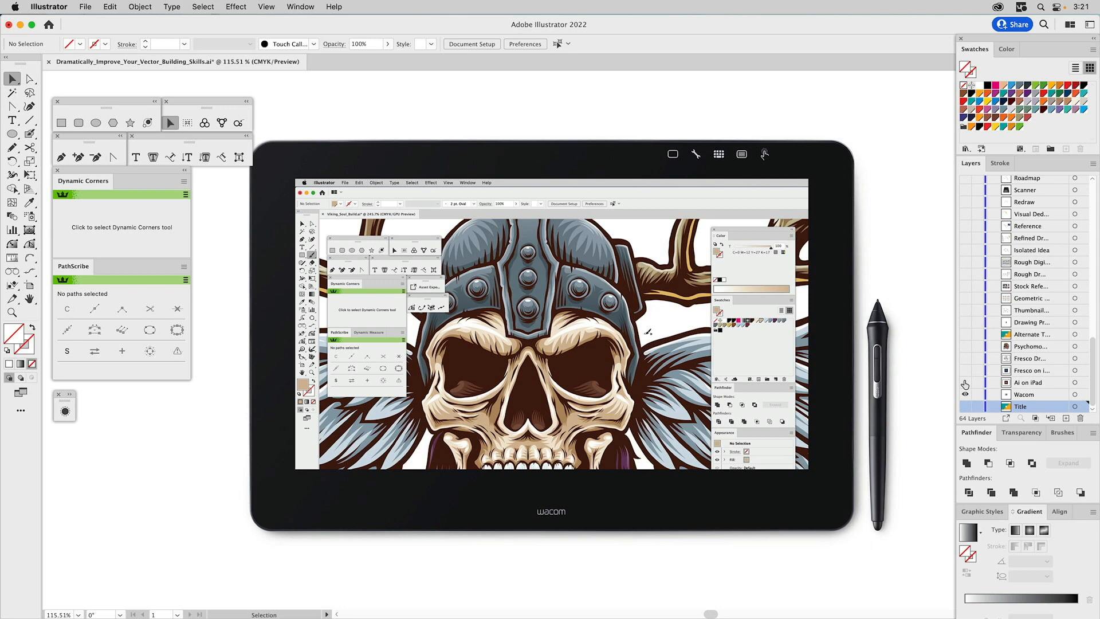
pyautogui.click(965, 383)
pyautogui.click(964, 394)
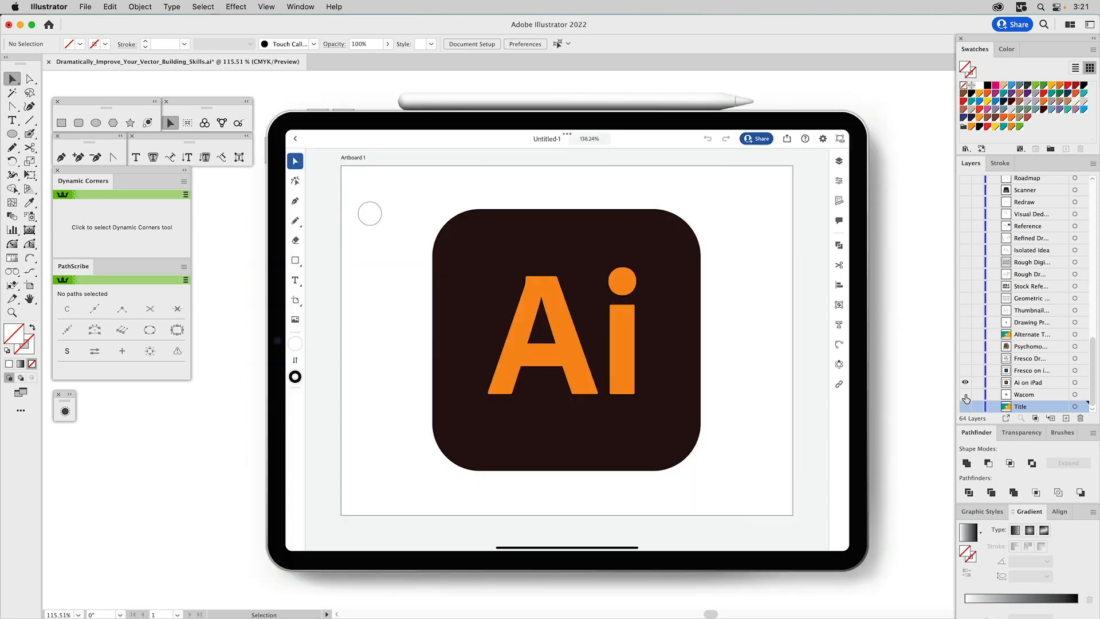
pyautogui.click(1032, 383)
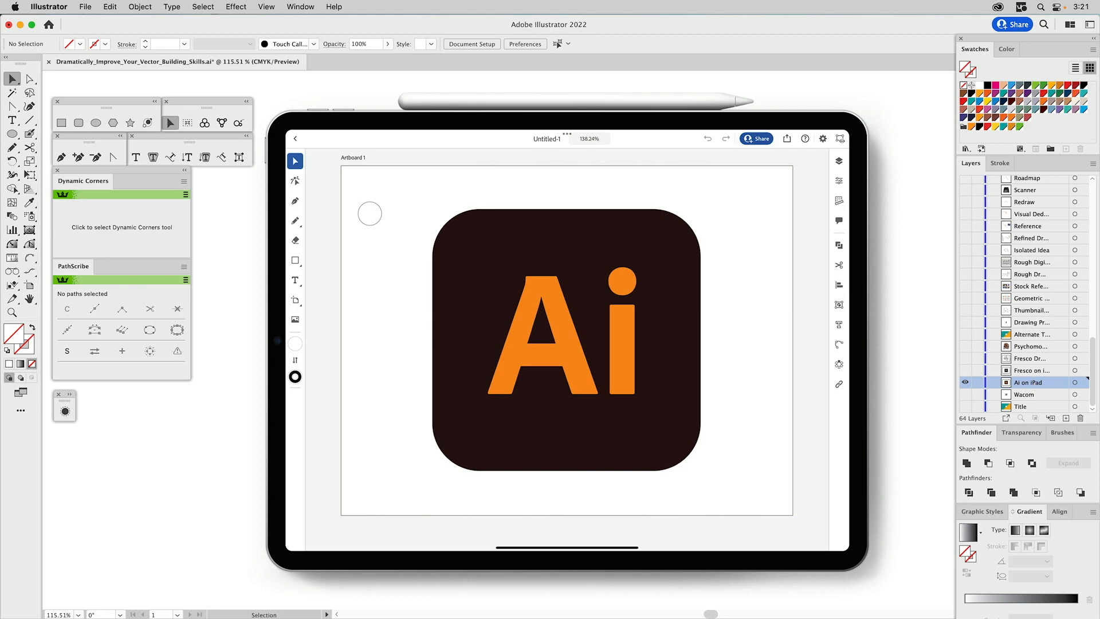
# Step: Show the Fresco on iPad layer alone, replace it with the Fresco drawing layer above, and make that layer active
pyautogui.click(966, 371)
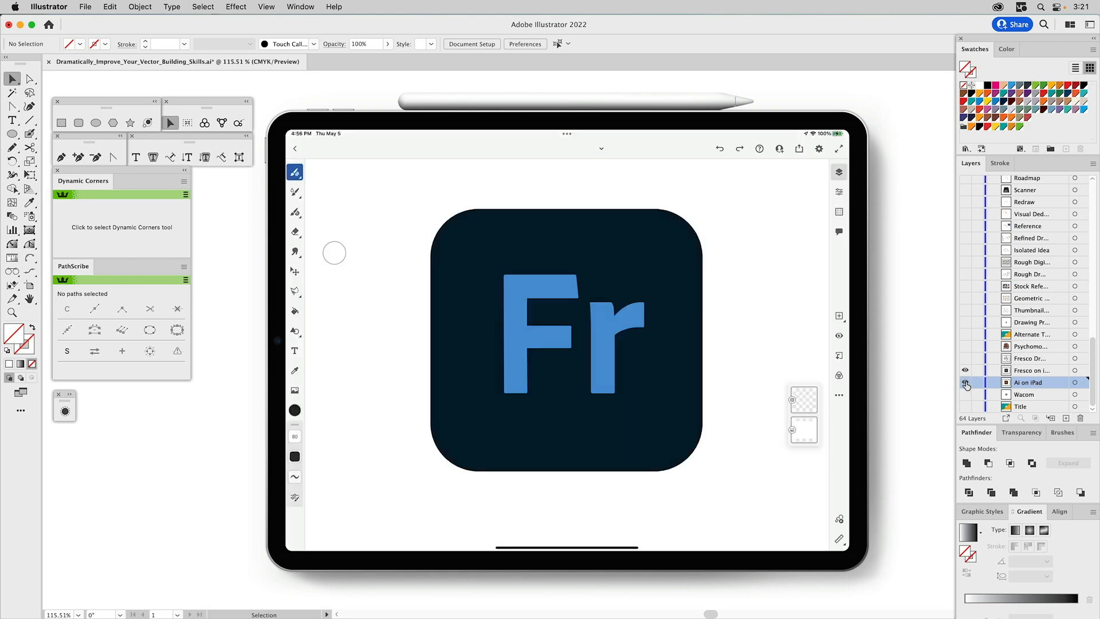
pyautogui.click(1022, 371)
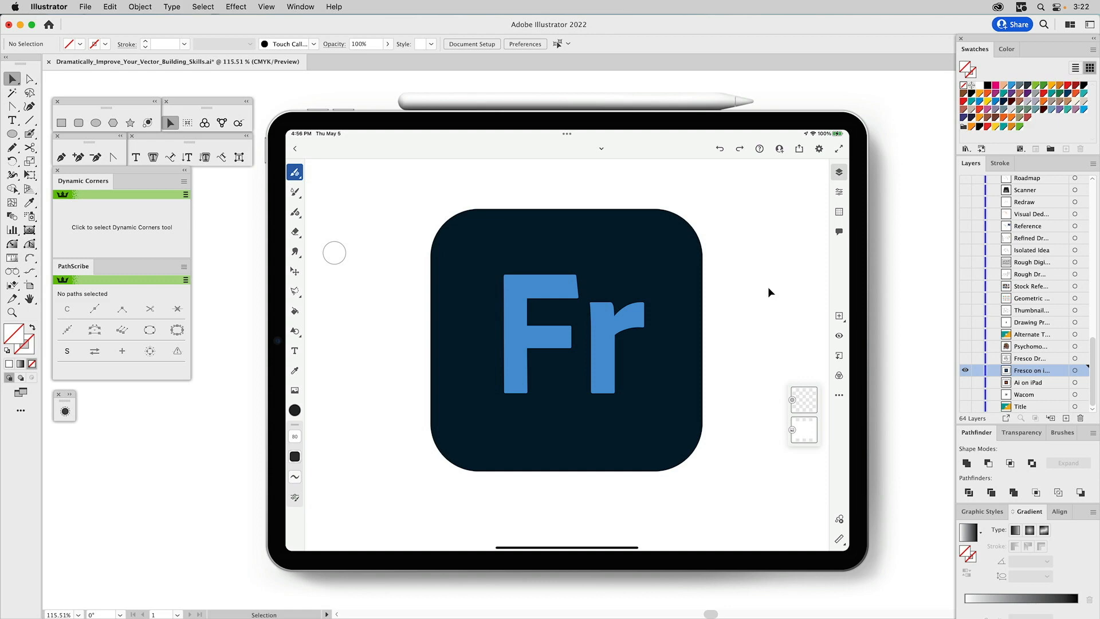
pyautogui.click(965, 358)
pyautogui.click(966, 371)
pyautogui.click(1030, 361)
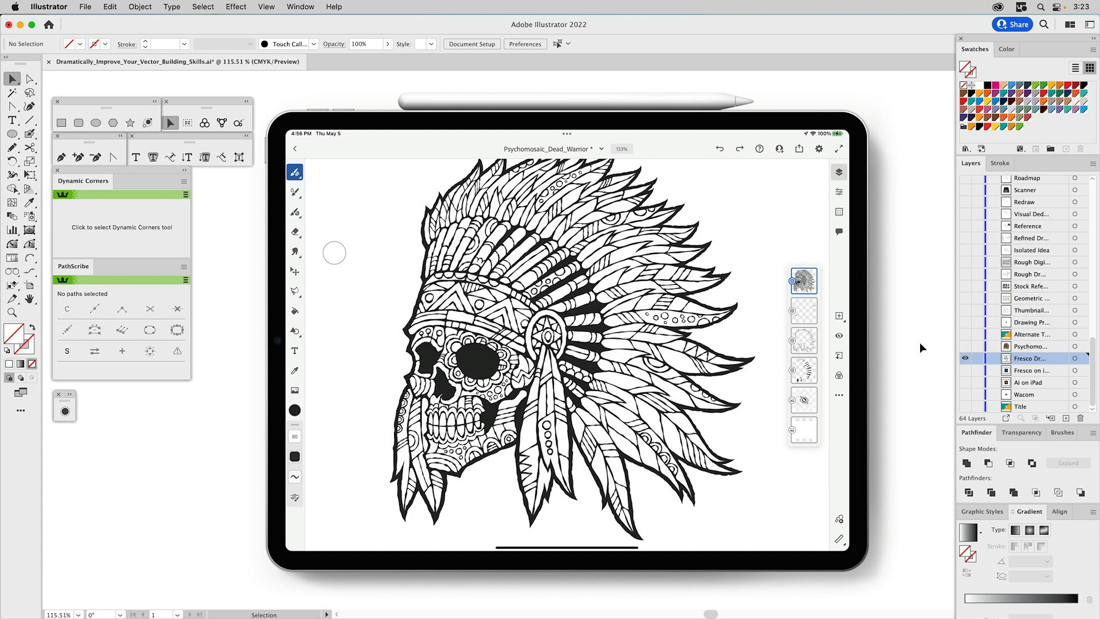
# Step: Show the coloured Psychomosaic artwork alone, replace it with the alternate title layer, and make that title layer active
pyautogui.click(965, 346)
pyautogui.click(965, 358)
pyautogui.click(1023, 347)
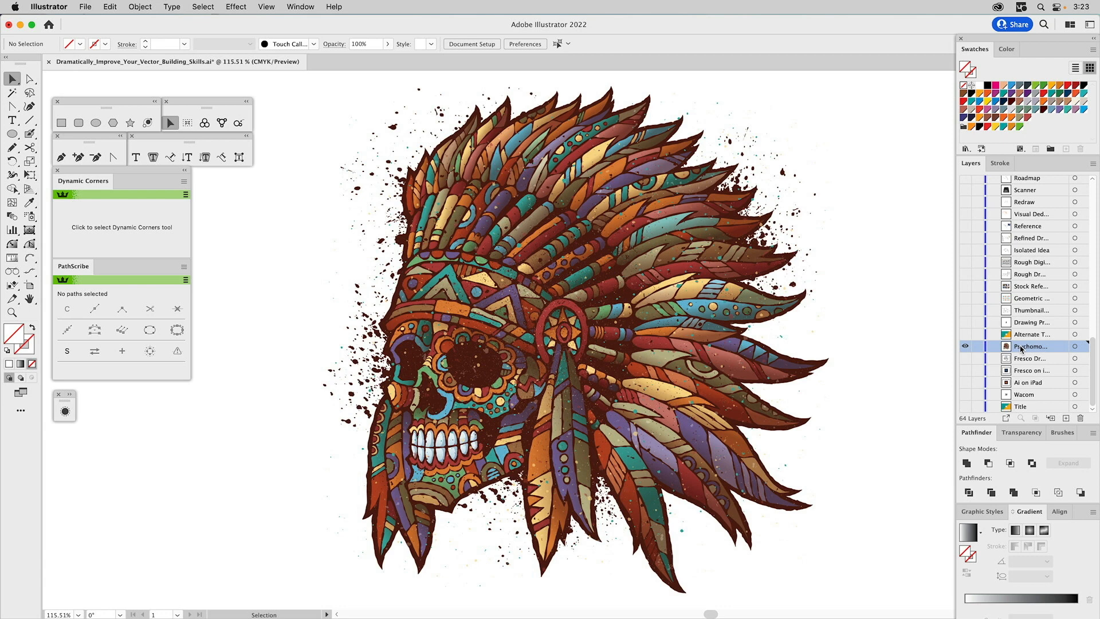
pyautogui.click(968, 337)
pyautogui.click(966, 346)
pyautogui.click(1026, 337)
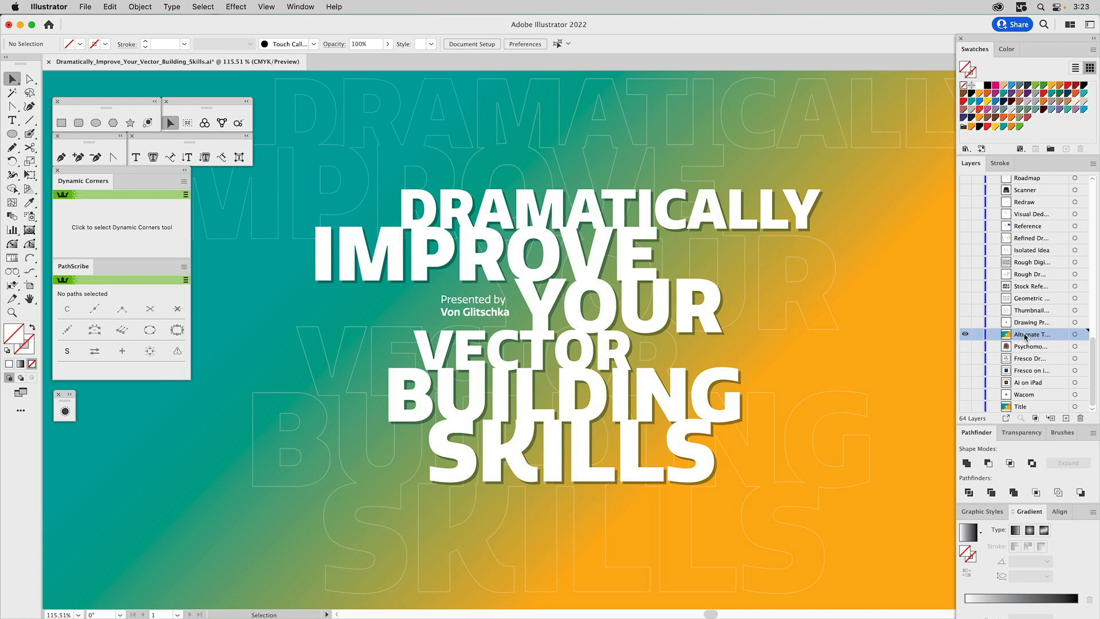
# Step: Show the drawing tools layer alone, replace it with the thumbnail sketches layer, and make the thumbnails layer active
pyautogui.click(966, 322)
pyautogui.click(965, 334)
pyautogui.click(1025, 325)
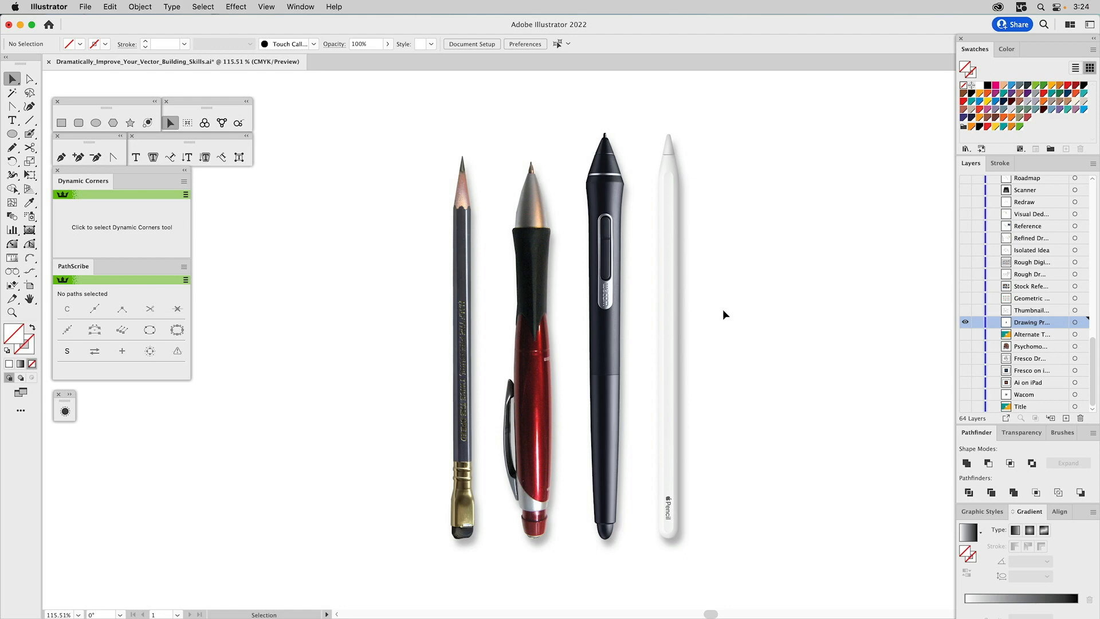
pyautogui.click(966, 310)
pyautogui.click(965, 322)
pyautogui.click(1030, 310)
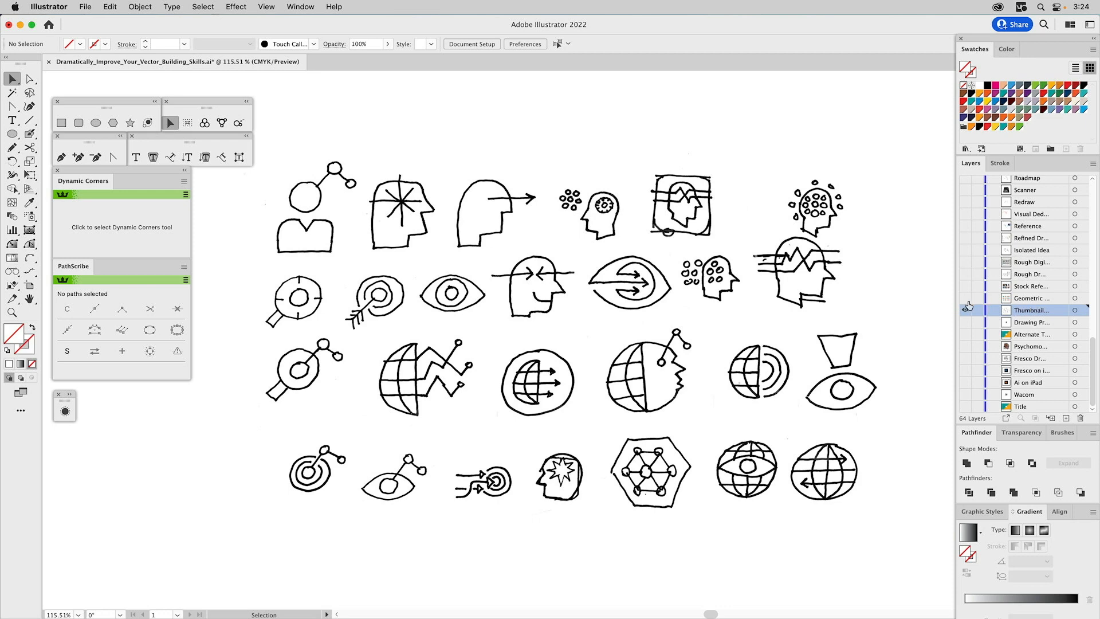
# Step: Show the geometric icons layer alone, replace it with the stock reference photos layer, and make the photos layer active
pyautogui.click(966, 299)
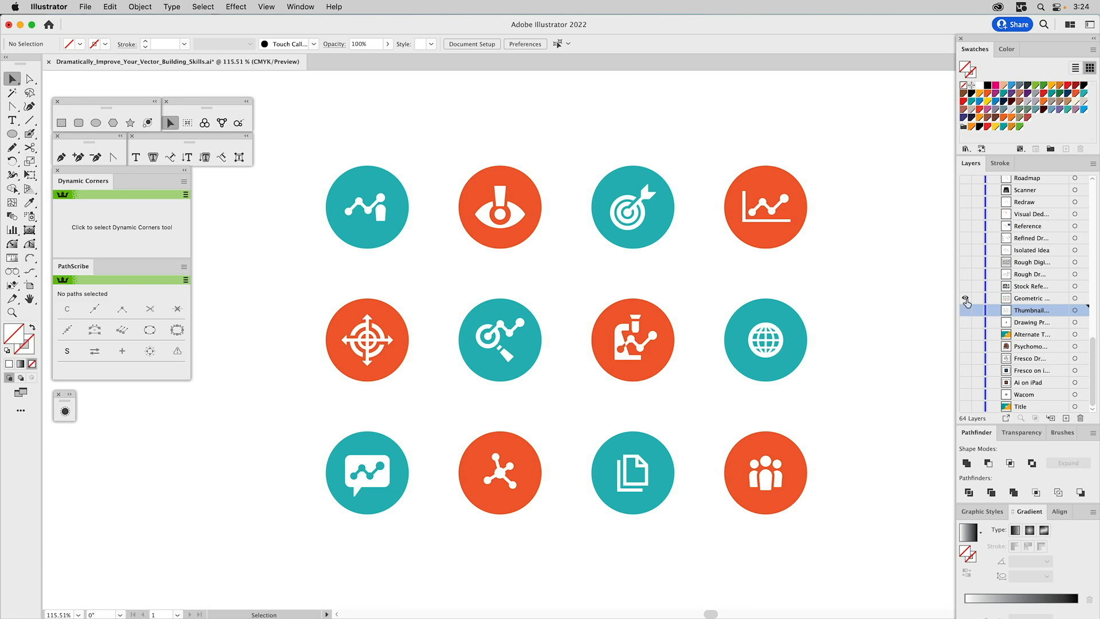
pyautogui.click(966, 293)
pyautogui.keyDown('alt'); pyautogui.click(966, 286); pyautogui.keyUp('alt')
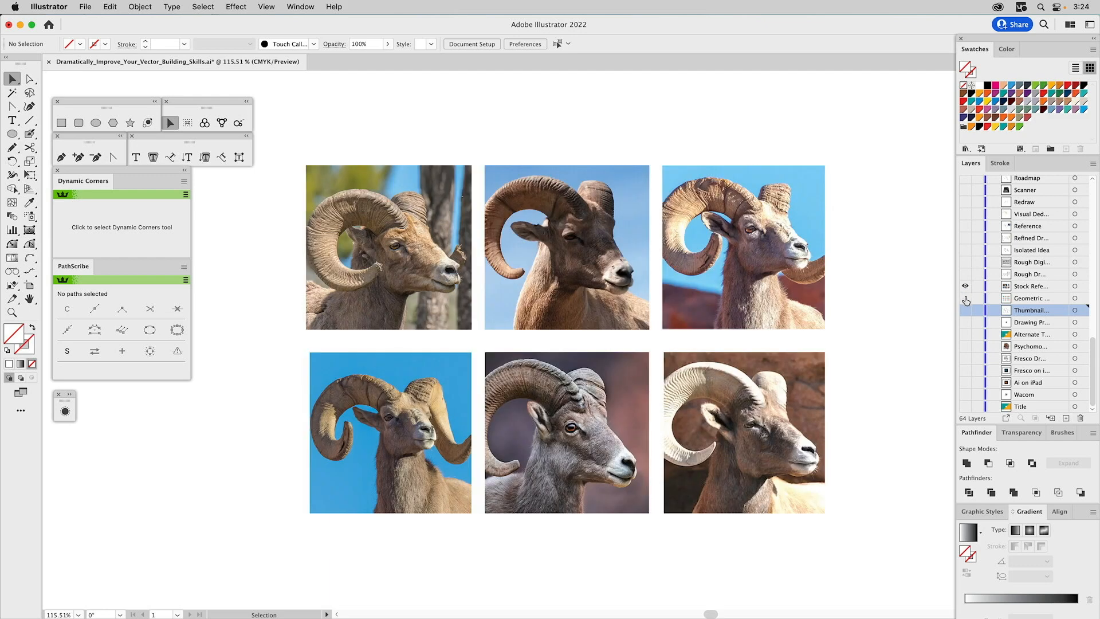
pyautogui.click(1025, 288)
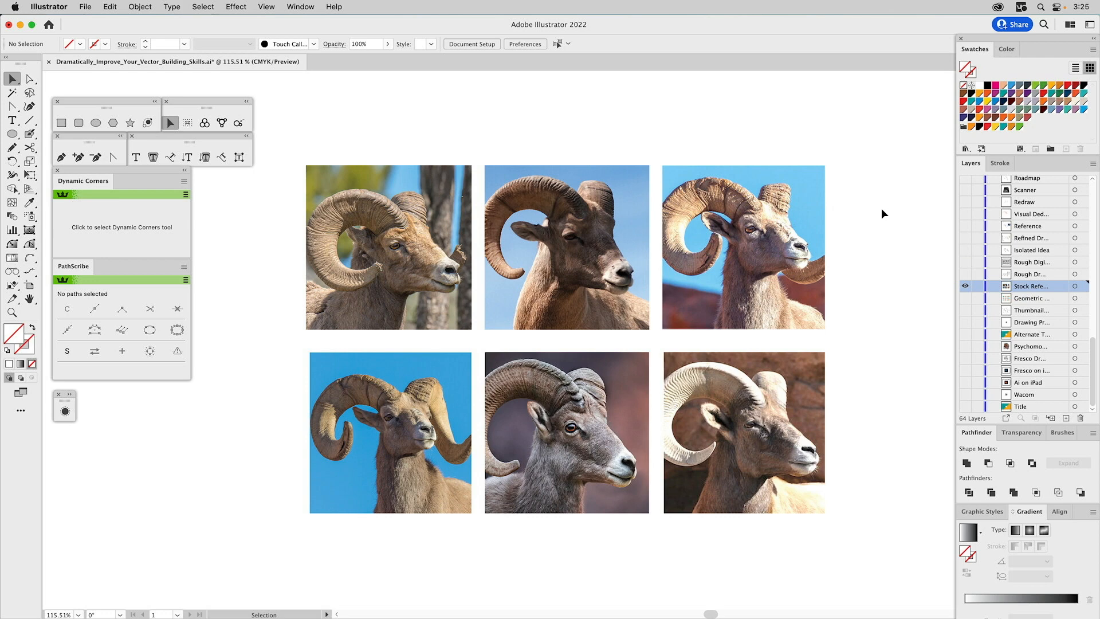
# Step: Overlay the rough drawing and rough digital layers on the ram photos, and replace them all with the Isolated Idea layer
pyautogui.click(965, 274)
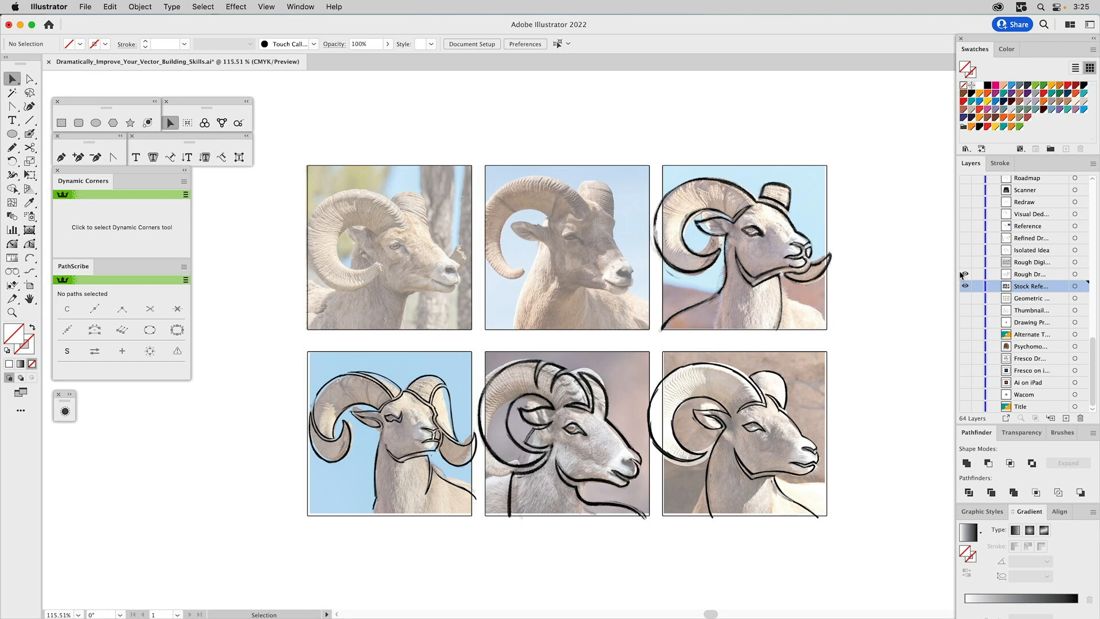
pyautogui.click(964, 261)
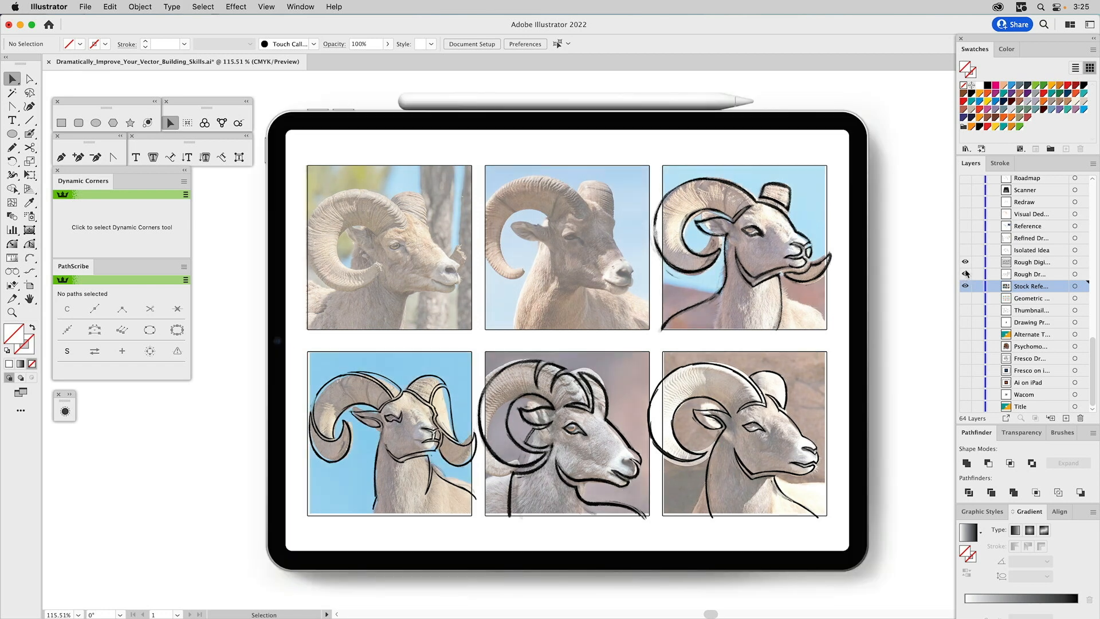
pyautogui.click(965, 273)
pyautogui.click(965, 251)
pyautogui.moveTo(965, 264); pyautogui.dragTo(966, 288)
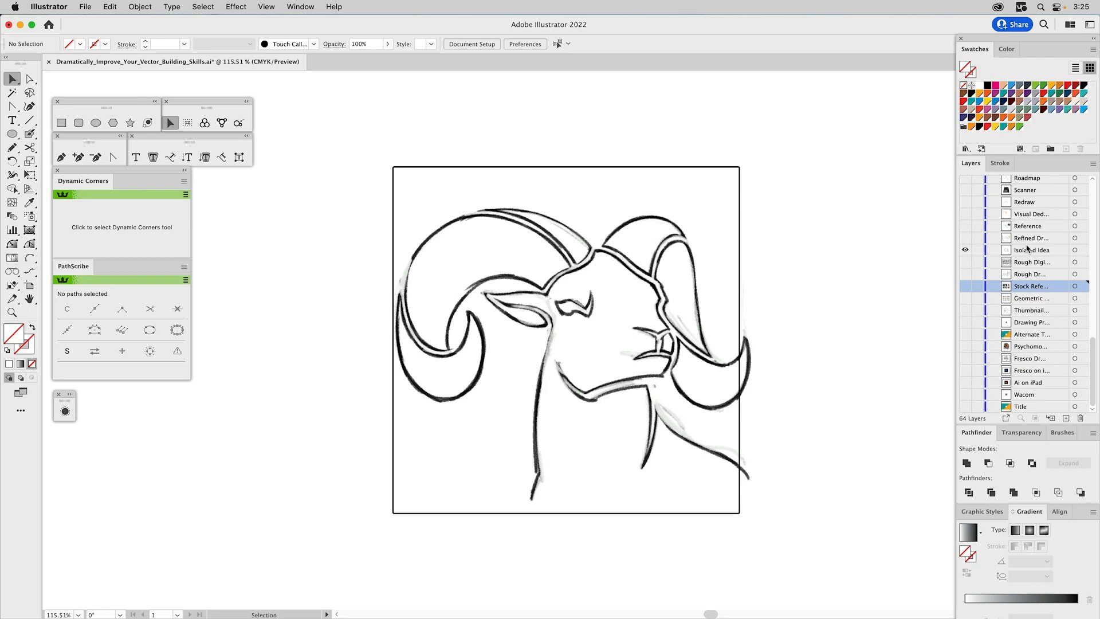
# Step: Show the refined drawing layer, the ram Reference photo and its visual deduction lines above the isolated idea
pyautogui.click(966, 241)
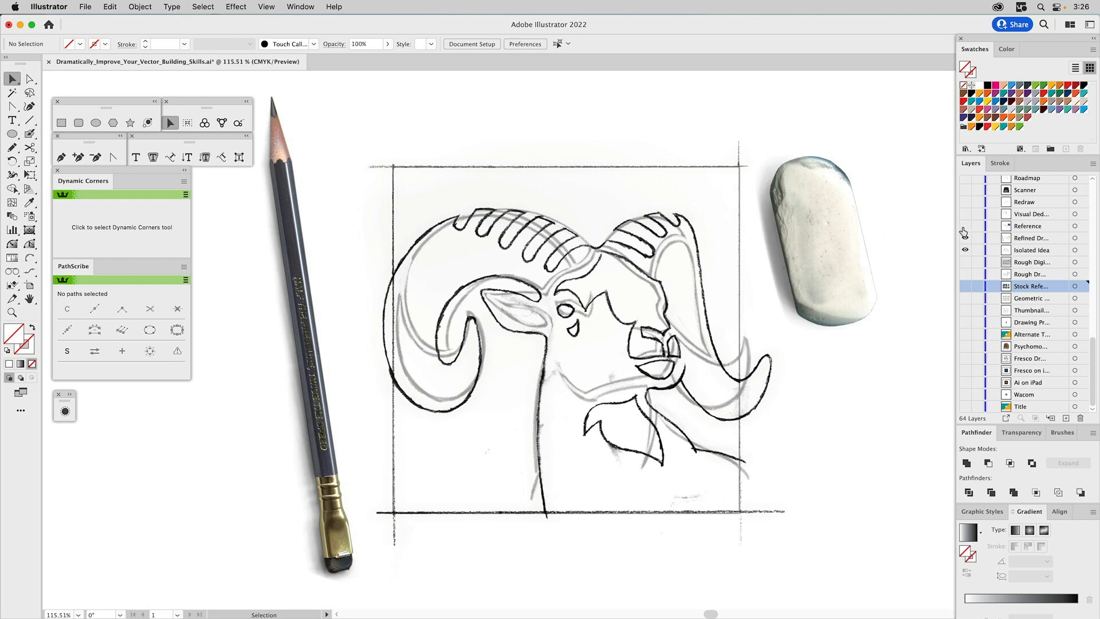
pyautogui.click(965, 228)
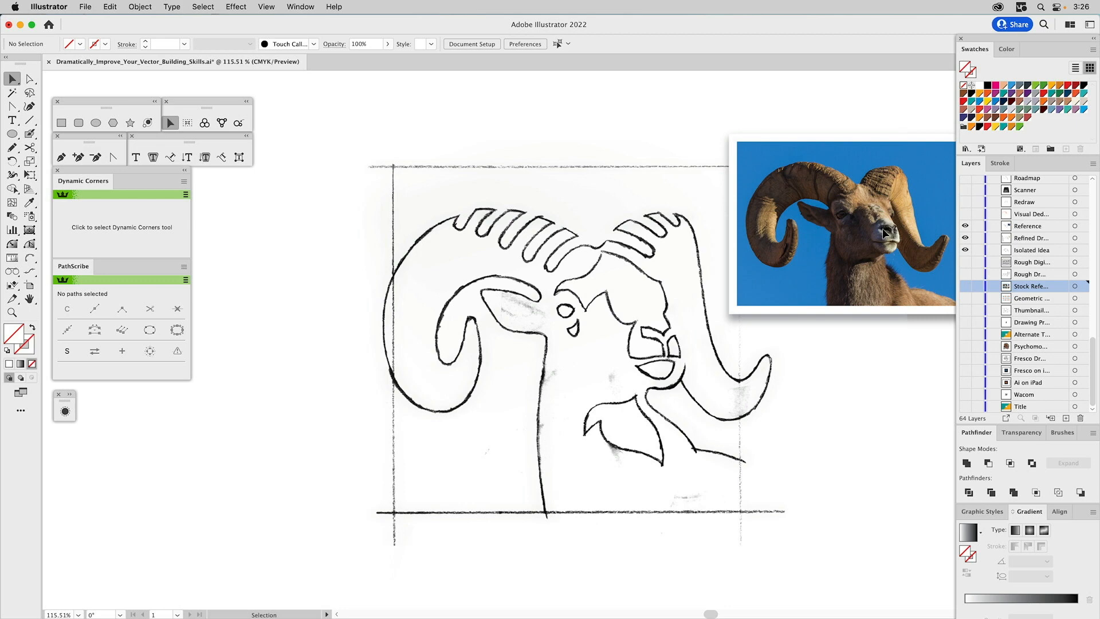
pyautogui.click(965, 214)
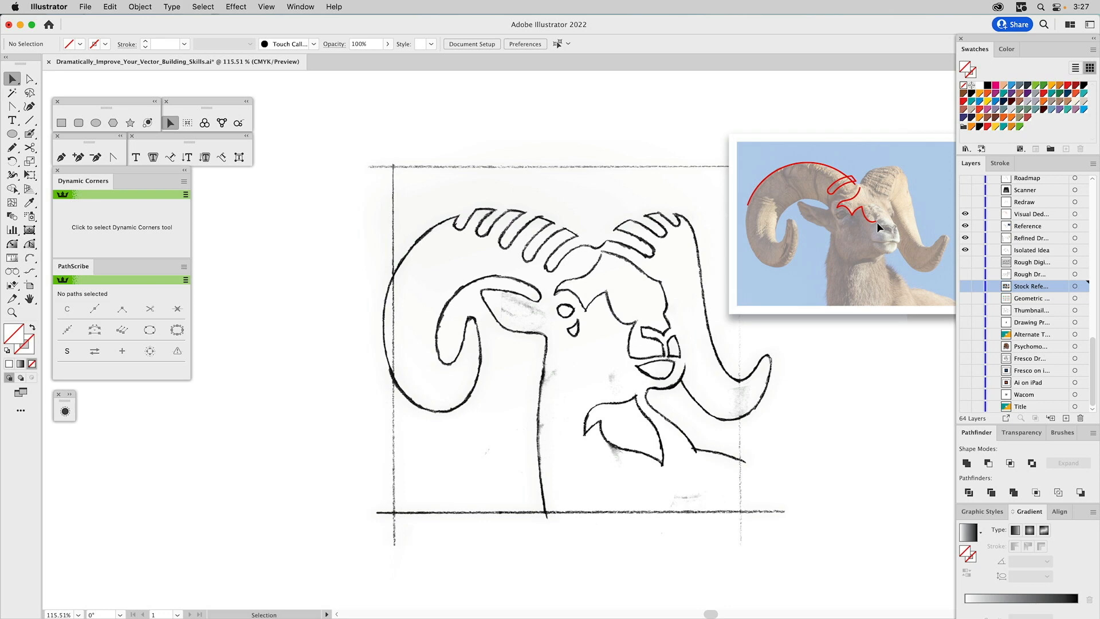
# Step: Show the Redraw layer and hide the visual deduction, Reference, refined drawing and Isolated Idea layers beneath it
pyautogui.click(966, 202)
pyautogui.click(965, 214)
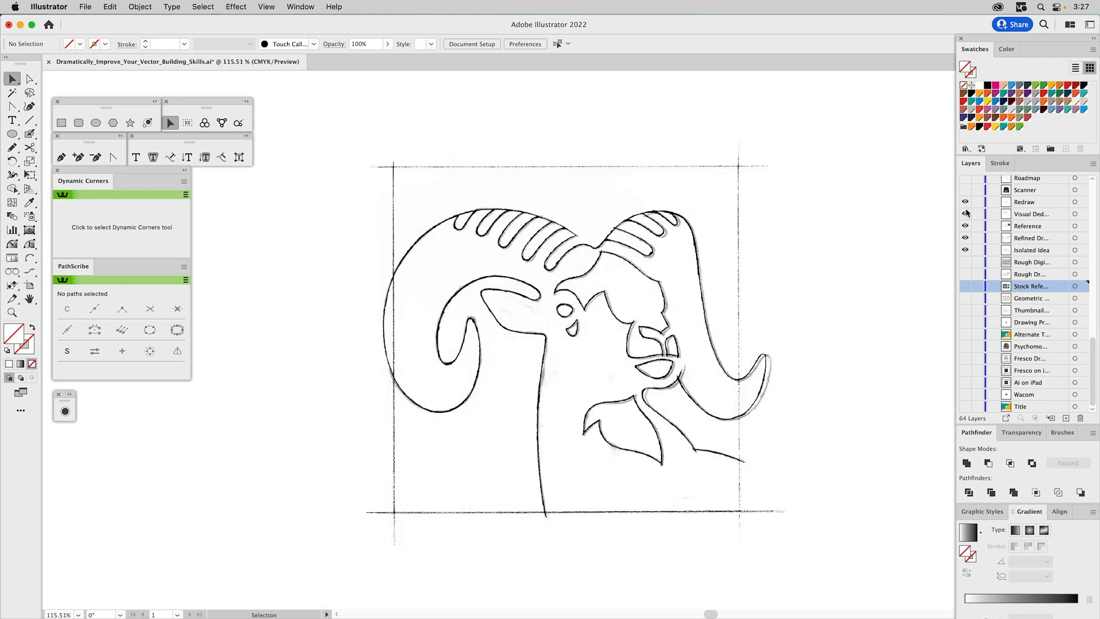
pyautogui.click(966, 214)
pyautogui.click(966, 238)
pyautogui.click(965, 249)
pyautogui.click(965, 202)
pyautogui.click(965, 202)
# Step: Show the Scanner layer in place of the Redraw layer and make it the active layer
pyautogui.scroll(4, 997, 195)
pyautogui.scroll(3, 1003, 220)
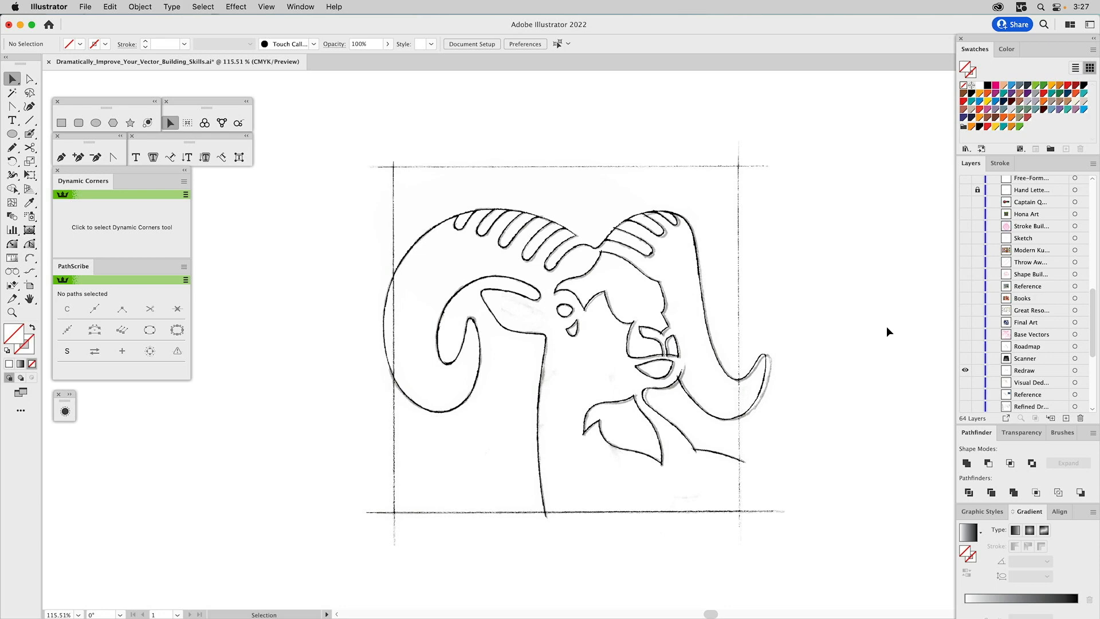
pyautogui.click(965, 358)
pyautogui.click(965, 370)
pyautogui.click(1024, 360)
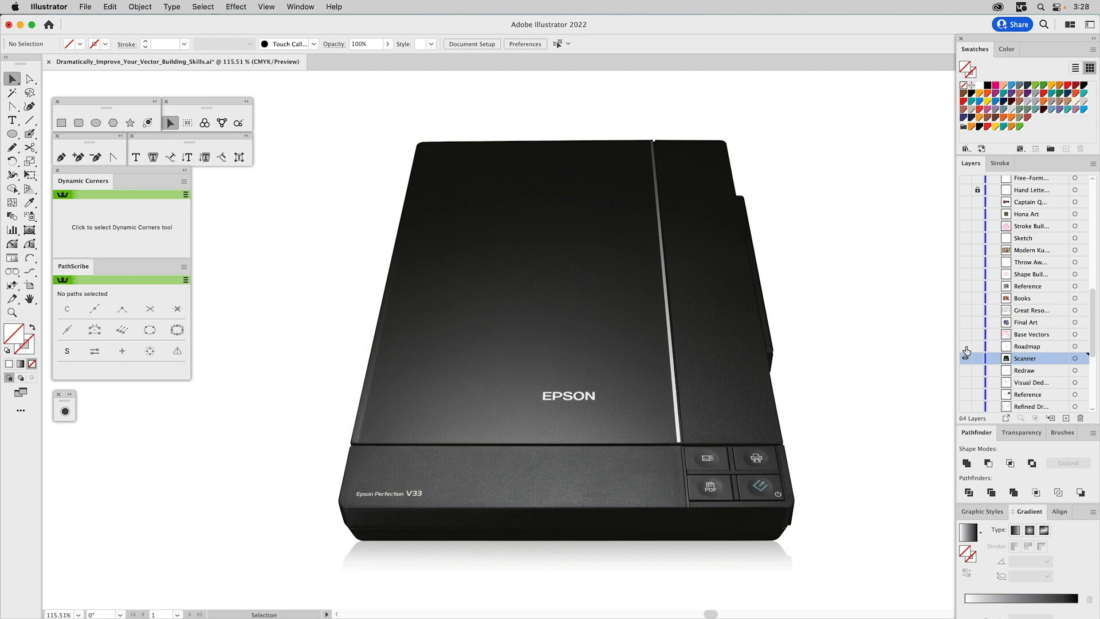
# Step: Show the Roadmap layer in place of Scanner, set its ram image to 15% opacity and lock the layer
pyautogui.click(966, 347)
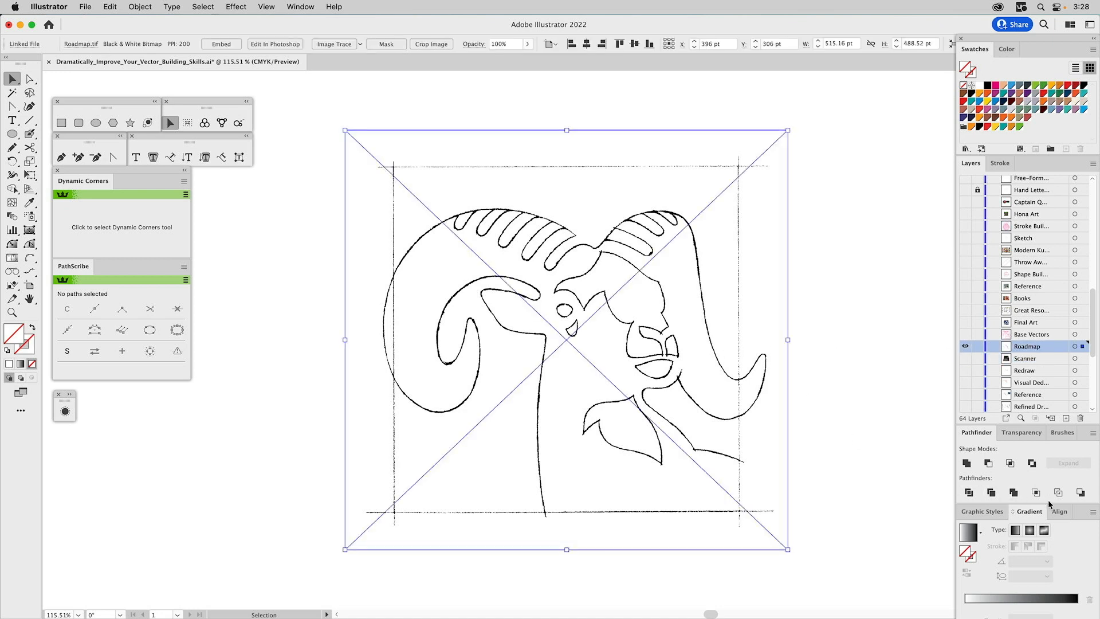
pyautogui.click(1015, 432)
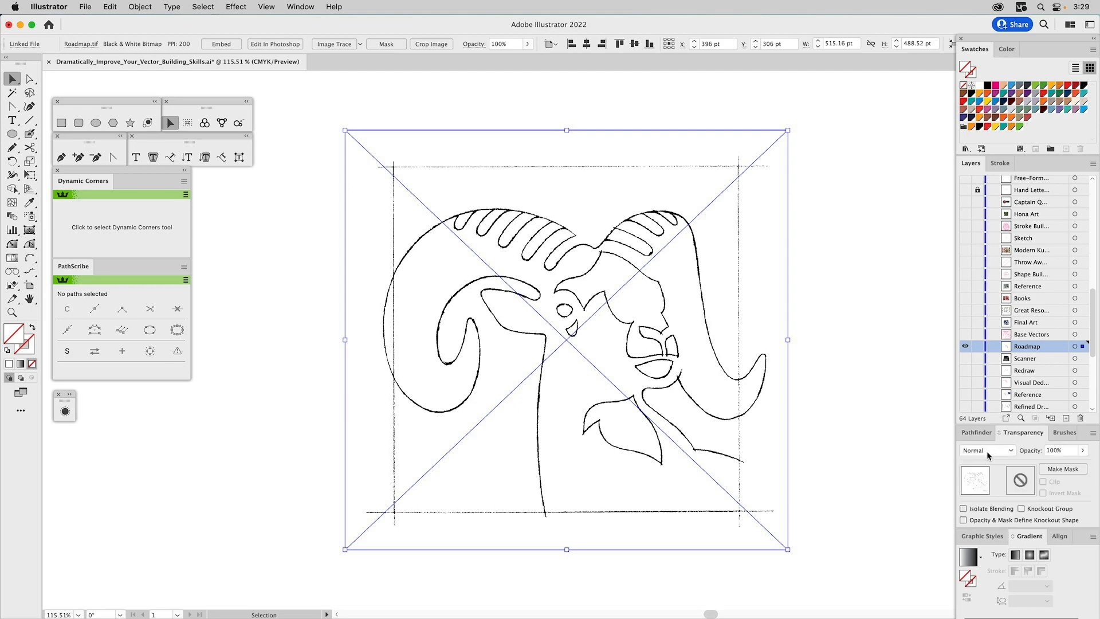
pyautogui.click(1060, 451)
pyautogui.write('15')
pyautogui.press('Return')
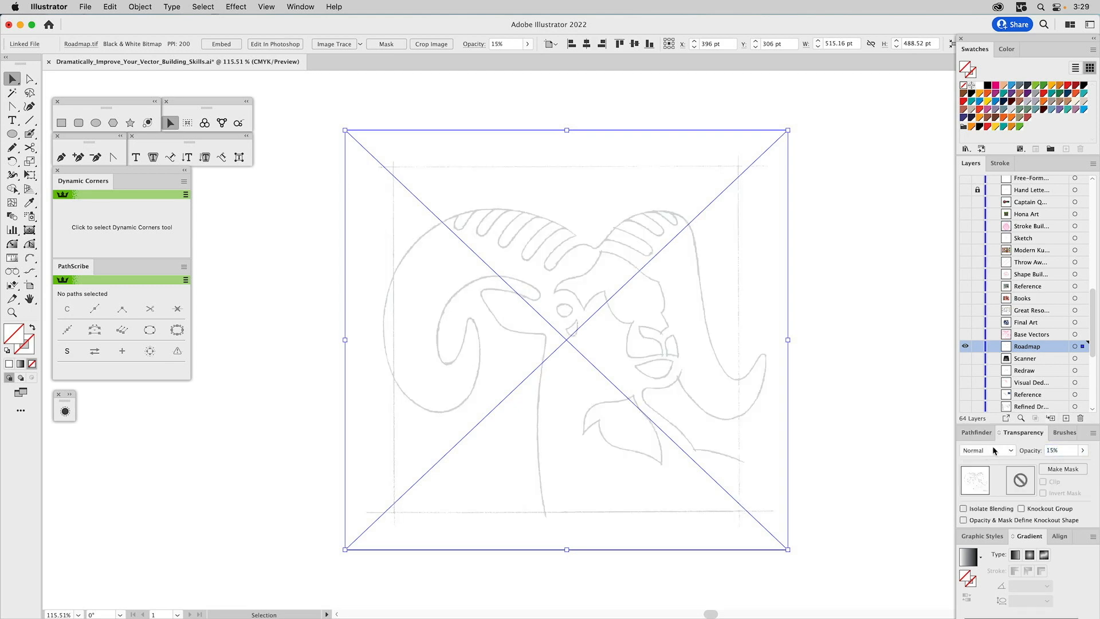
pyautogui.click(977, 348)
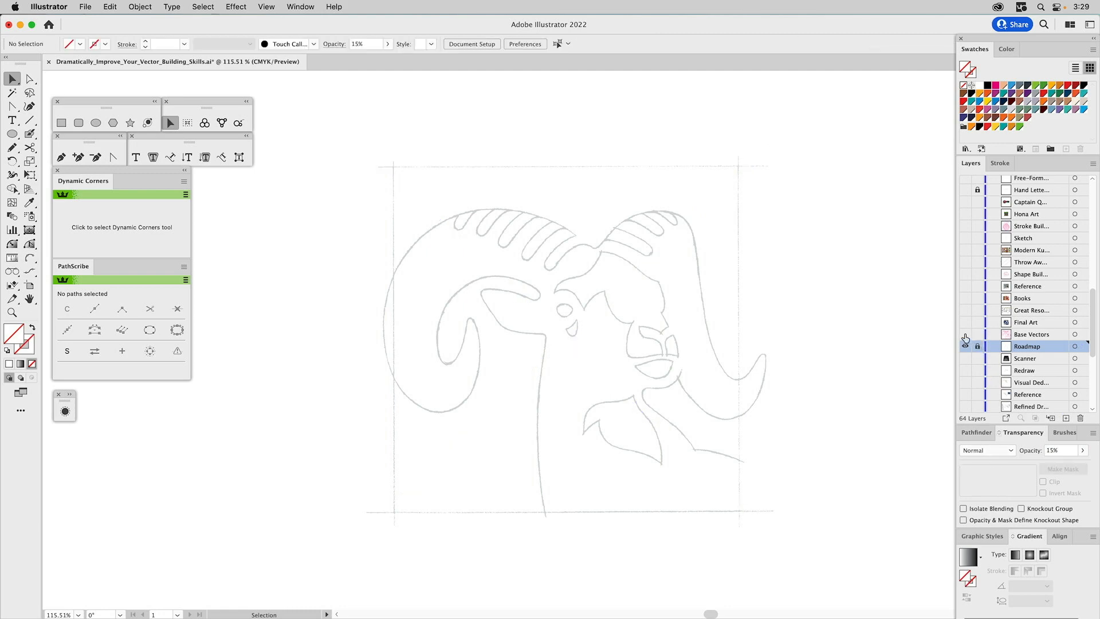
# Step: Show the Base Vectors layer over the faded roadmap and select the ram's outer outline path with Direct Selection
pyautogui.click(966, 335)
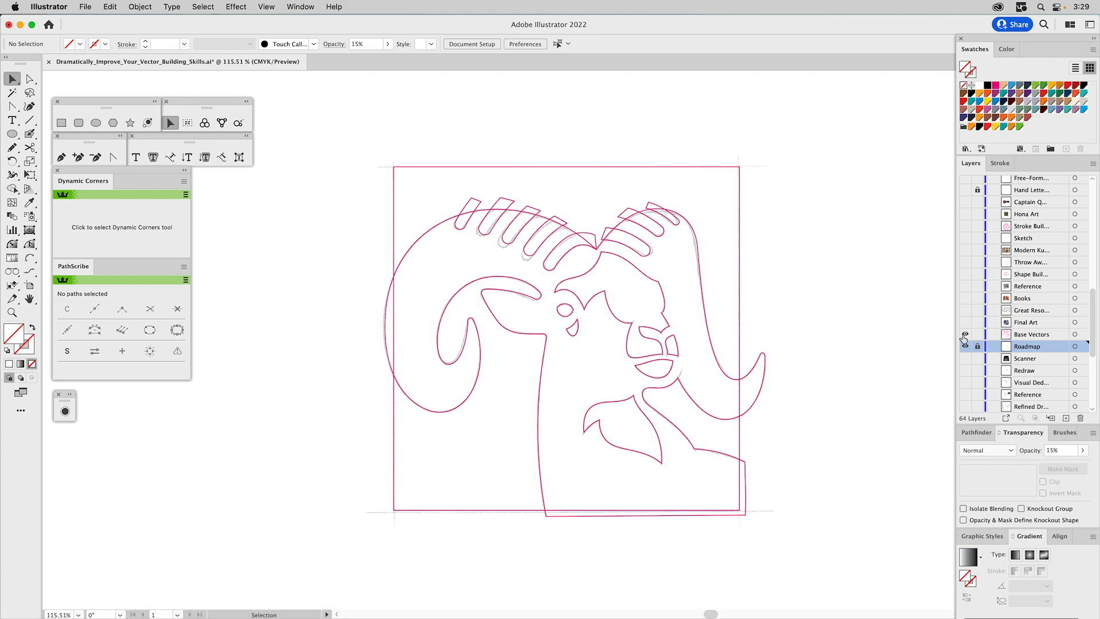
pyautogui.press('a')
pyautogui.click(622, 261)
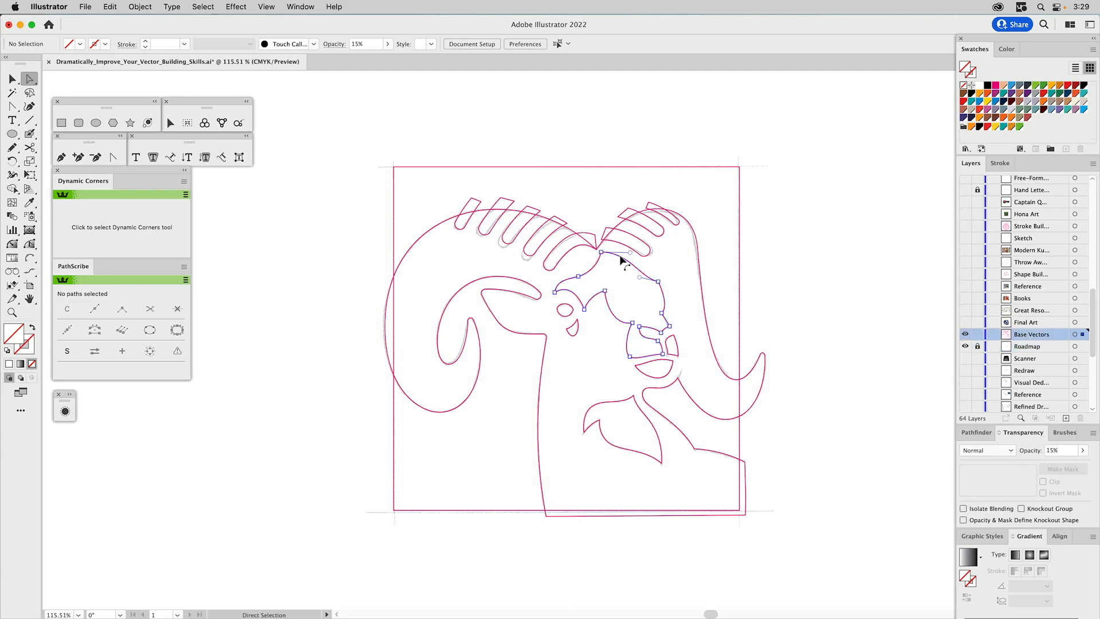
pyautogui.click(437, 231)
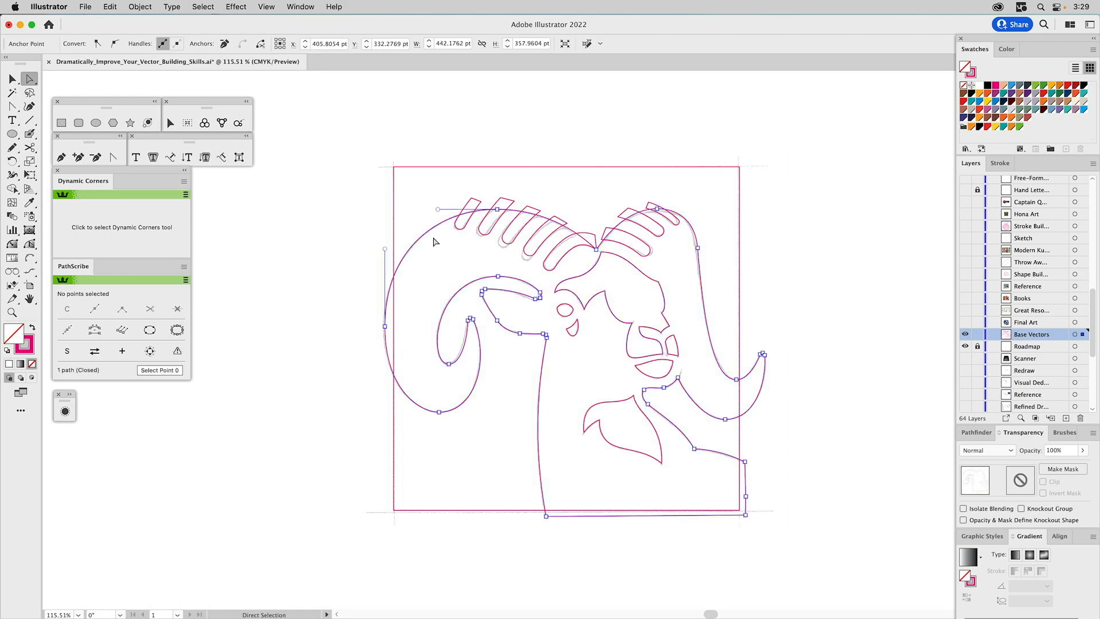
# Step: Examine the anchor points and handles at the extremes of both horn curves, and deselect the outline
pyautogui.click(498, 210)
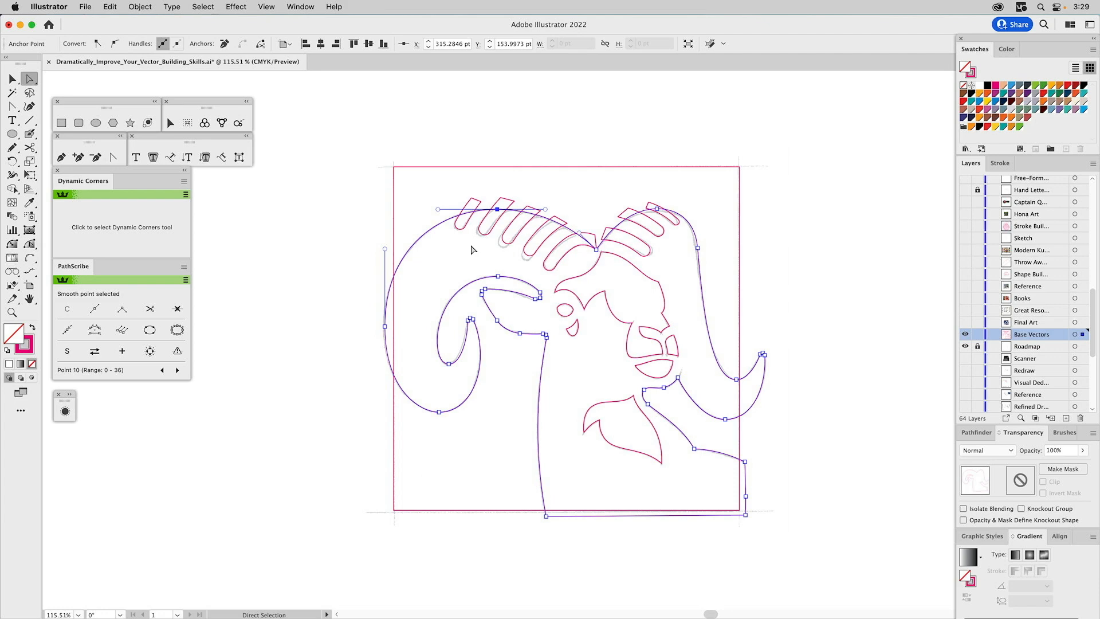
pyautogui.click(385, 325)
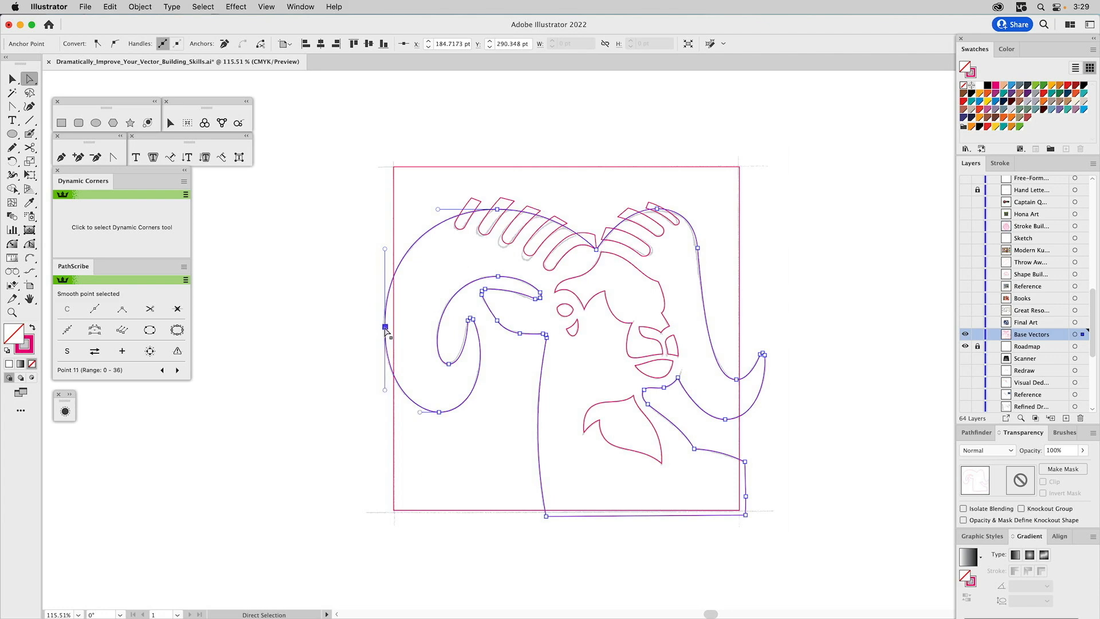
pyautogui.click(439, 413)
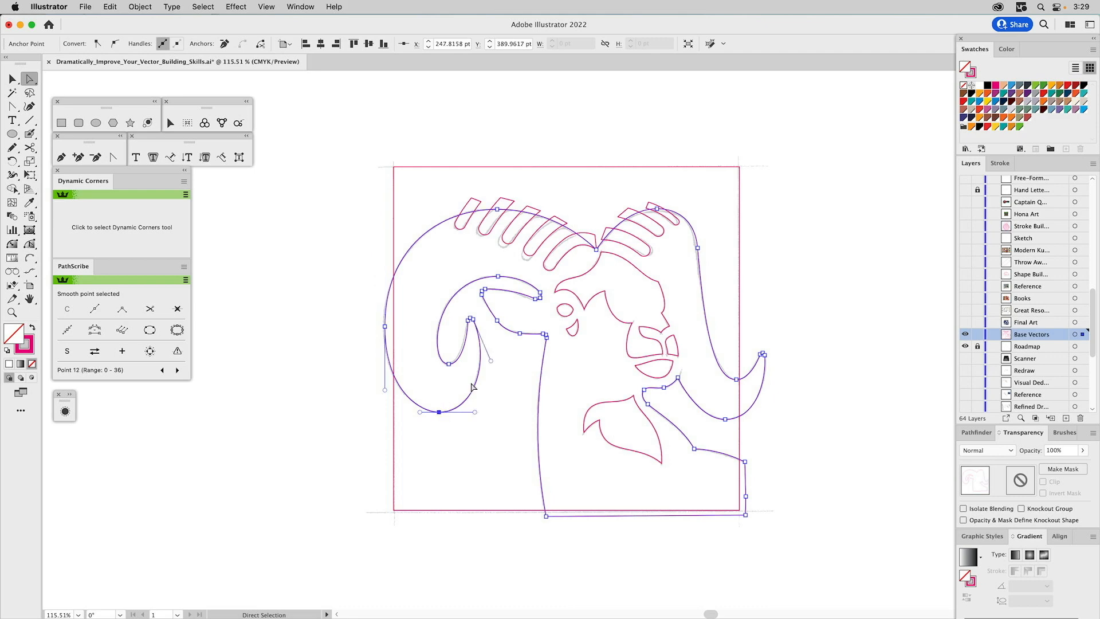
pyautogui.click(658, 209)
pyautogui.click(726, 419)
pyautogui.click(735, 379)
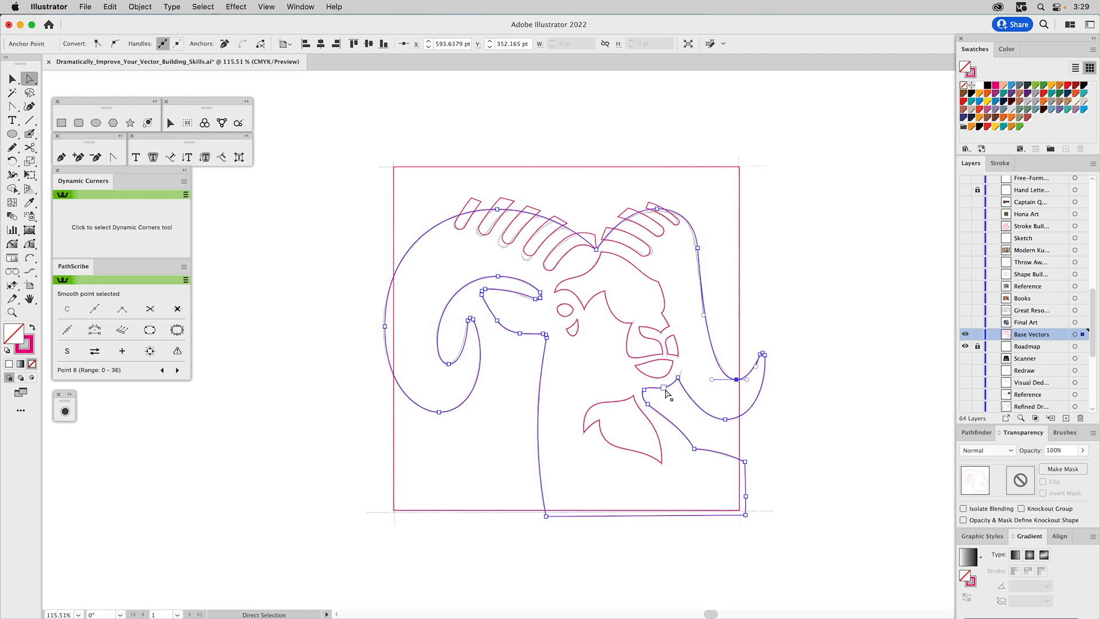
pyautogui.click(682, 415)
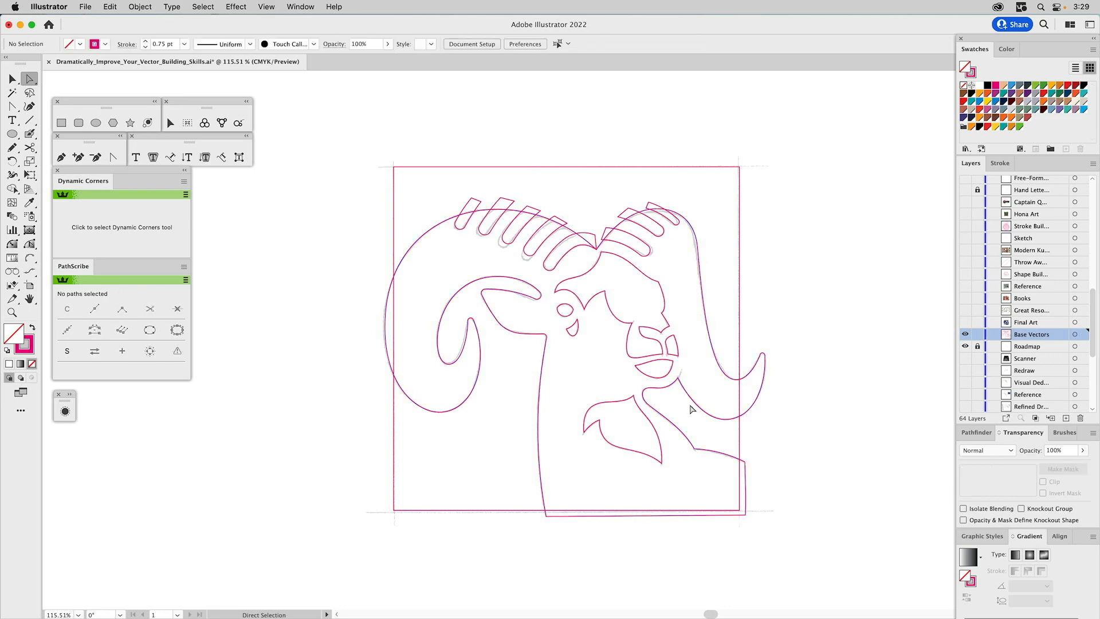
# Step: Show the Final Art layer and hide the Base Vectors and Roadmap layers
pyautogui.moveTo(964, 322); pyautogui.dragTo(965, 348)
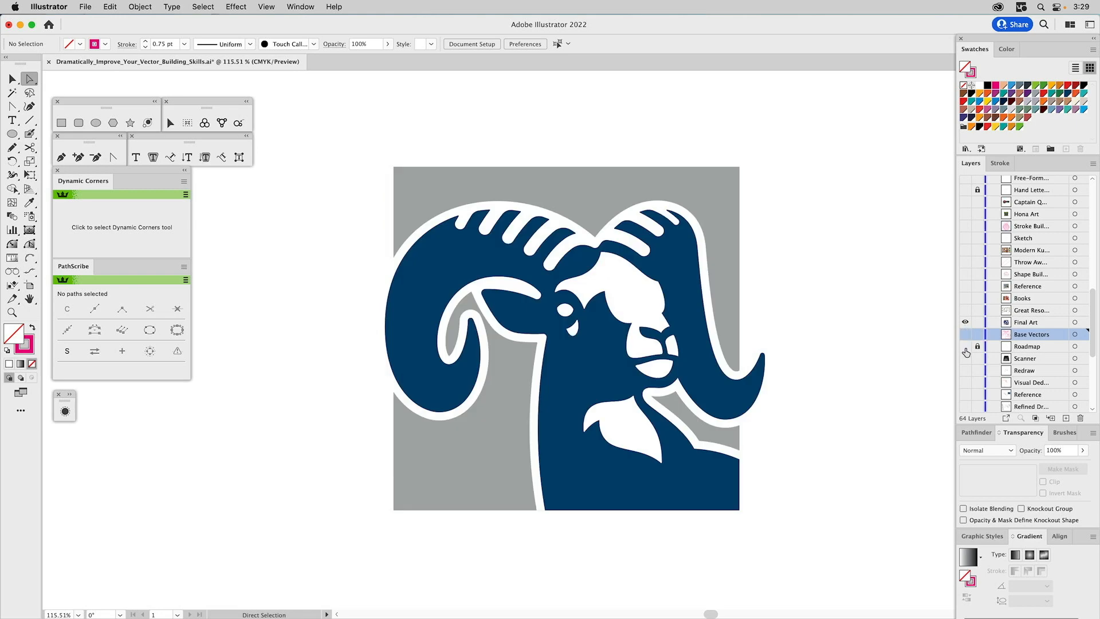
# Step: Show the Great Reso... layer in place of Final Art and make it the active layer
pyautogui.press('v')
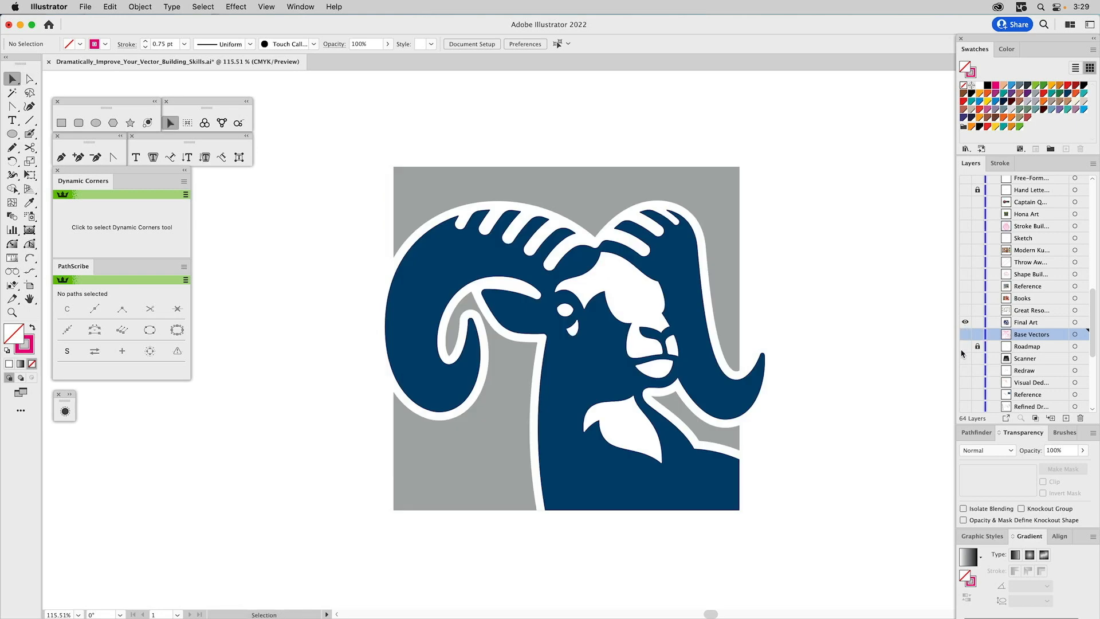
pyautogui.click(1033, 321)
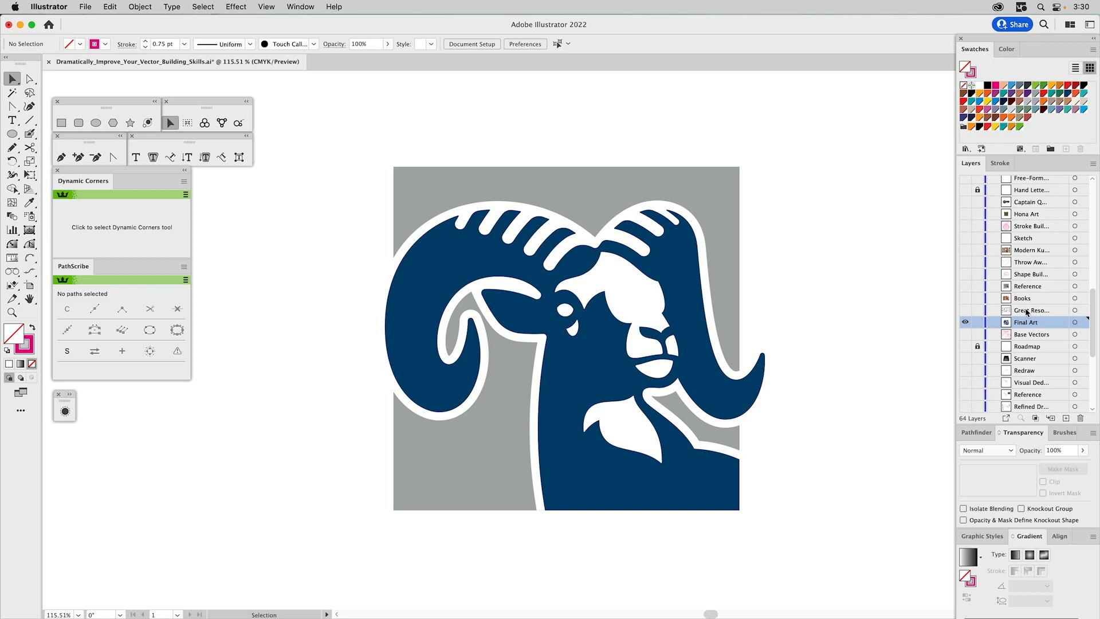
pyautogui.click(966, 310)
pyautogui.click(966, 322)
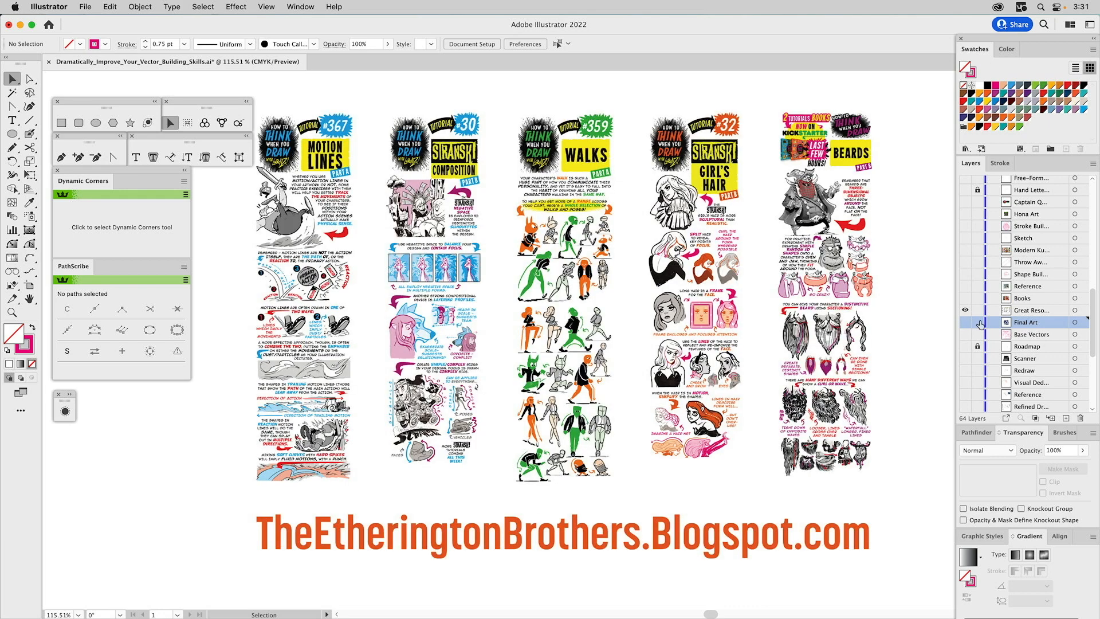
pyautogui.click(1043, 312)
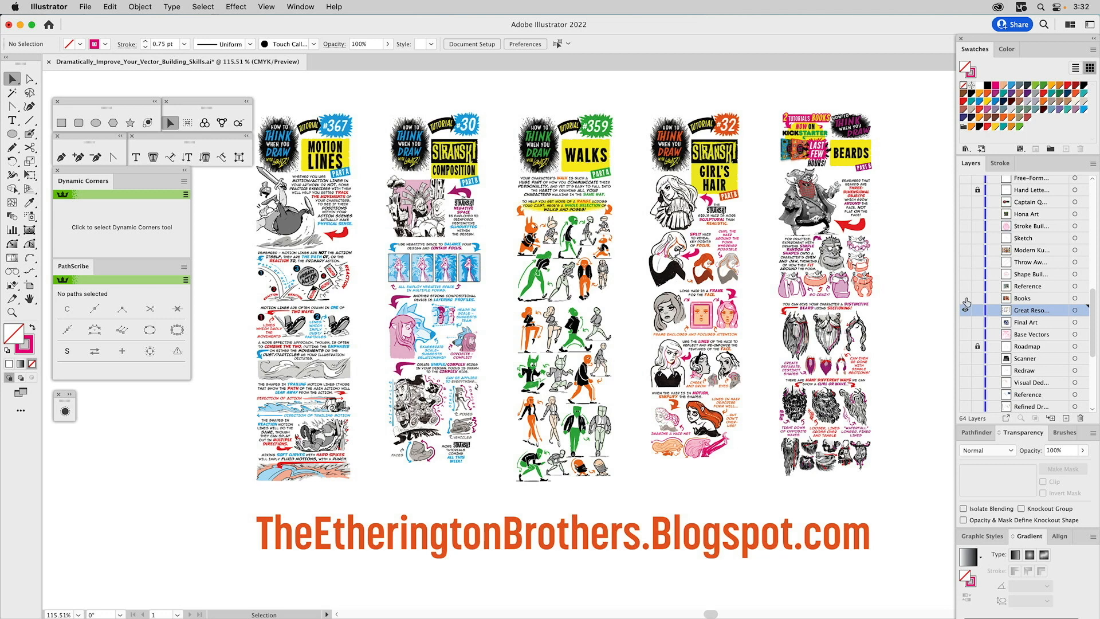
# Step: Show the Books layer in place of Great Reso..., and replace it with the Reference layer directly above
pyautogui.click(966, 298)
pyautogui.click(965, 310)
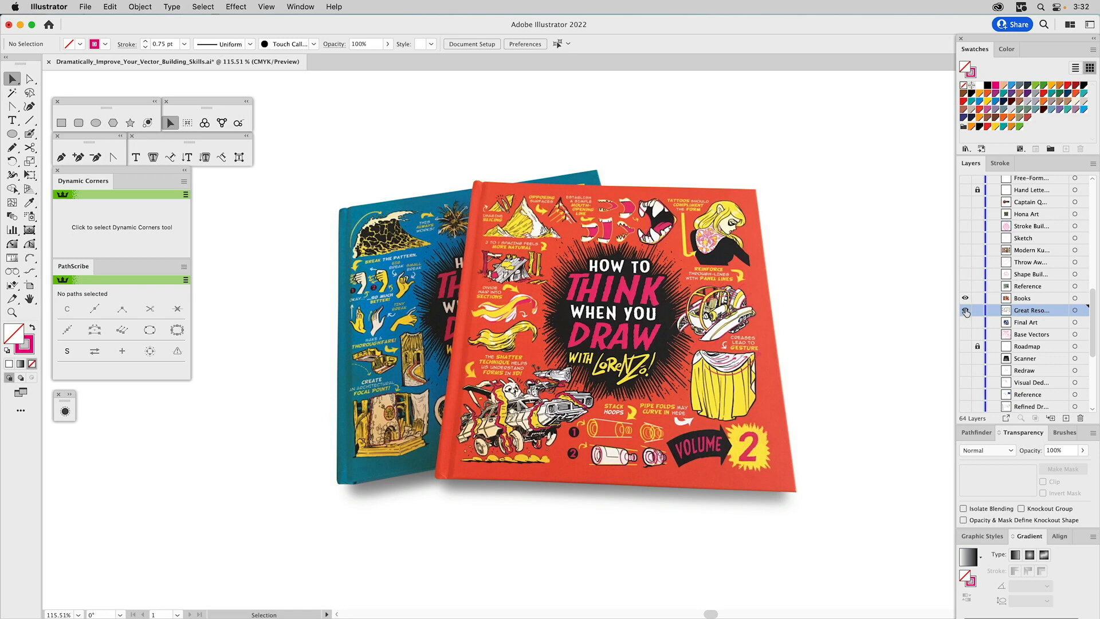
pyautogui.click(965, 310)
pyautogui.keyDown('alt'); pyautogui.click(966, 287); pyautogui.keyUp('alt')
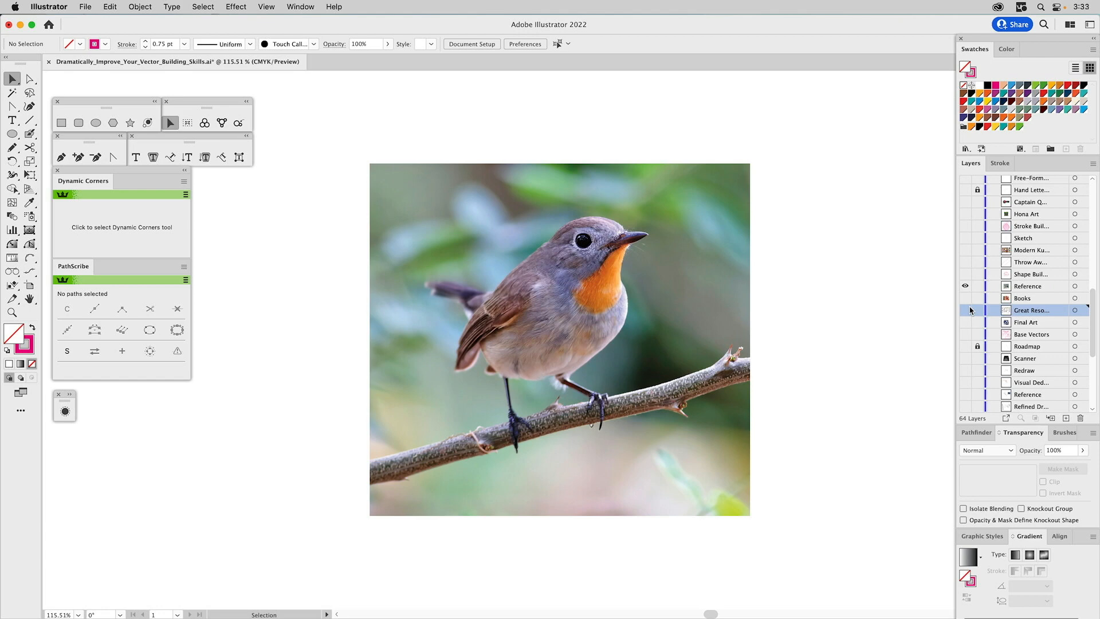
# Step: Show the Shape Buil... layer over the faded bird reference and select the tail ellipse
pyautogui.click(964, 274)
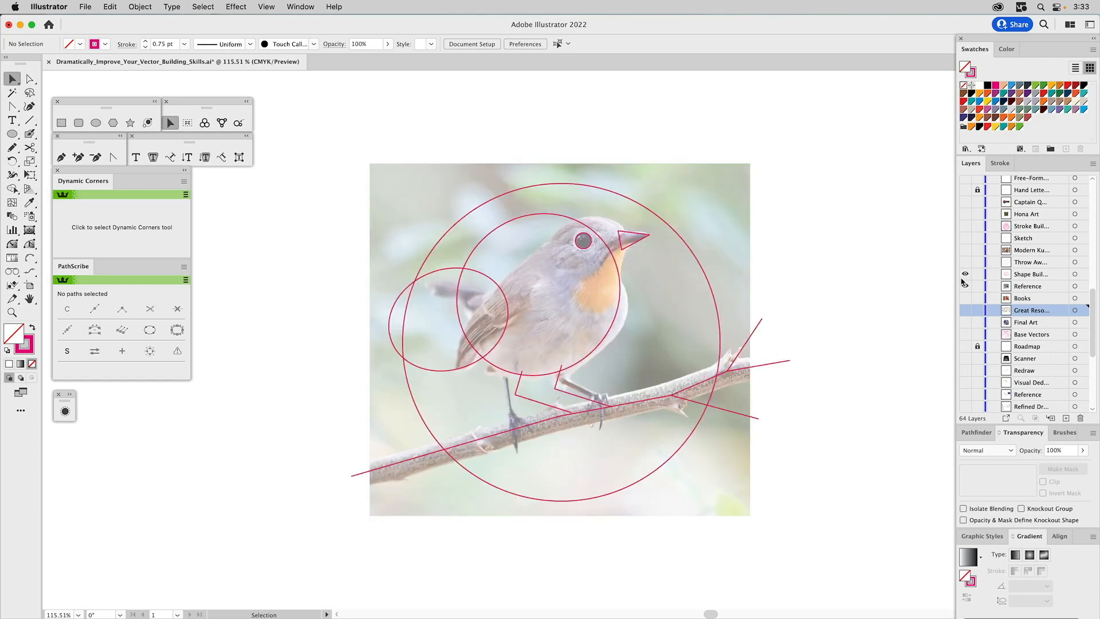
pyautogui.click(964, 285)
pyautogui.click(479, 269)
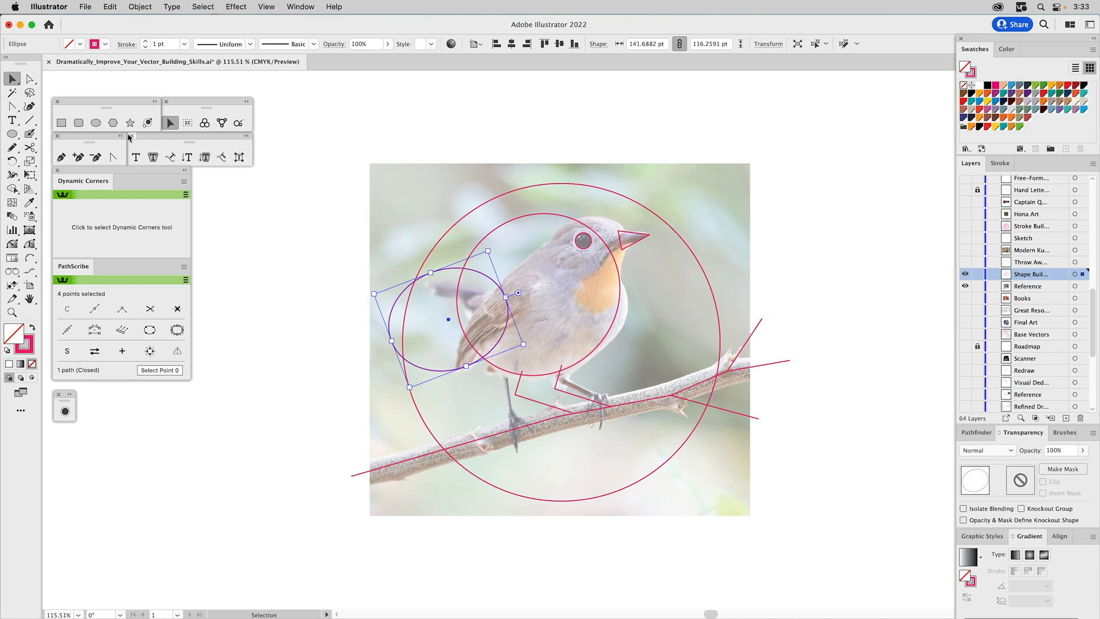
# Step: Draw a circle about 86 pt across around the bird's head with the Ellipse tool
pyautogui.click(97, 122)
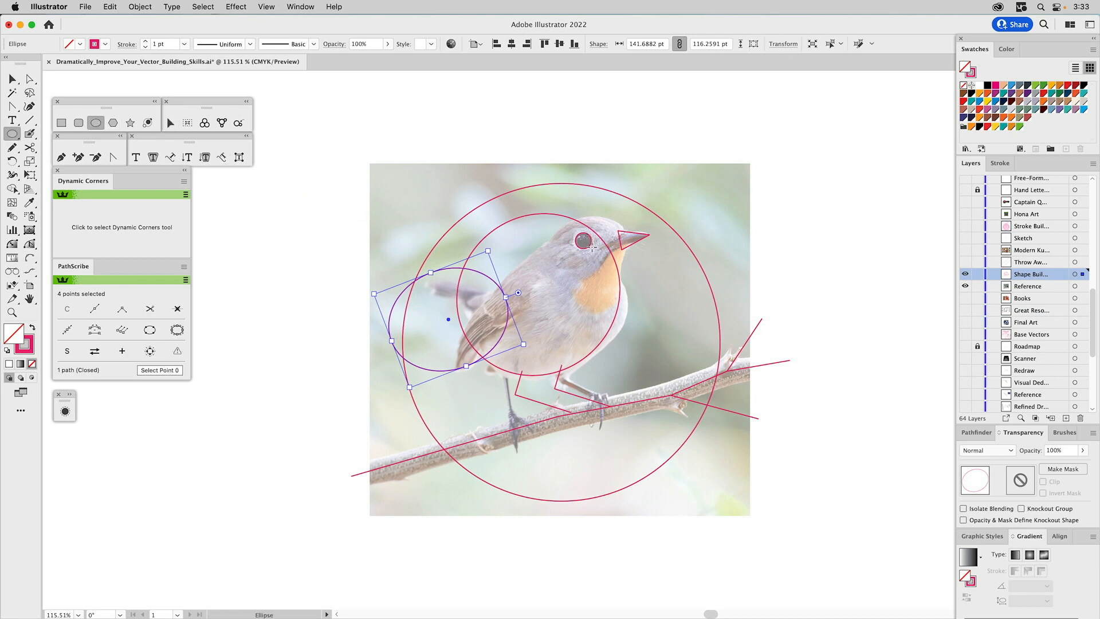
pyautogui.moveTo(592, 247); pyautogui.dragTo(628, 284)
pyautogui.press('v')
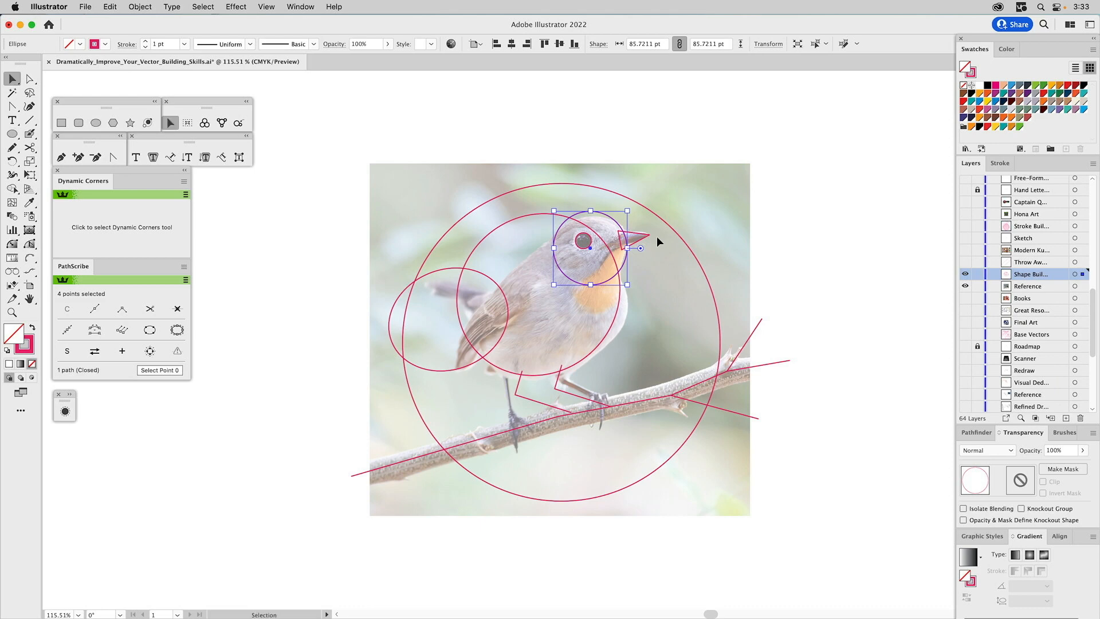
# Step: Unite the head circle with the beak triangle using Pathfinder and deselect the shape
pyautogui.keyDown('shift'); pyautogui.click(645, 238); pyautogui.keyUp('shift')
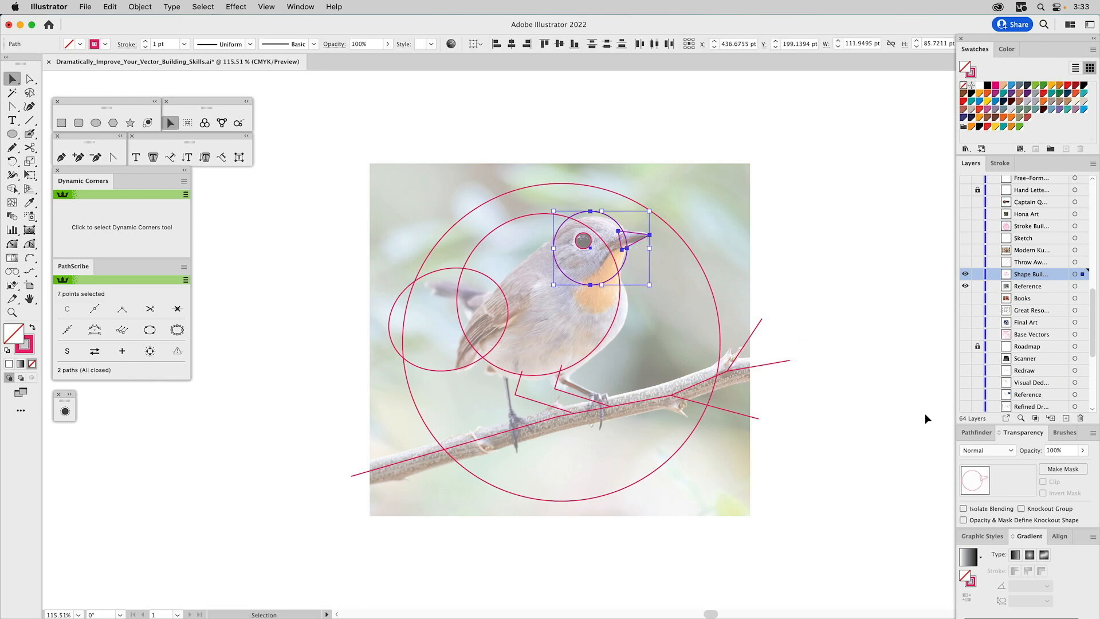
pyautogui.click(975, 432)
pyautogui.click(967, 463)
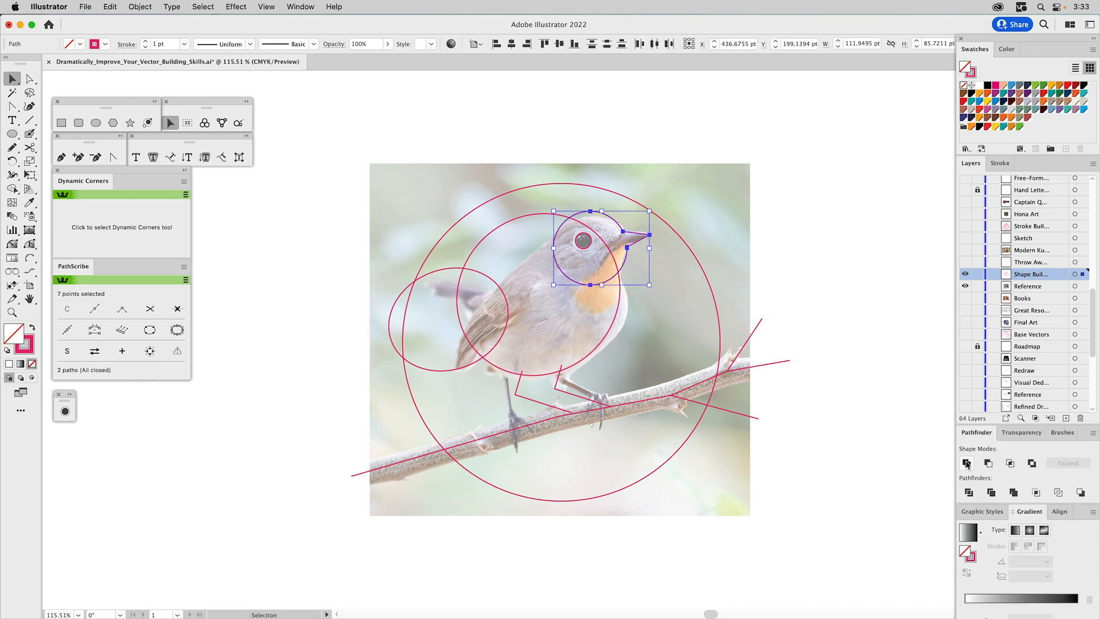
pyautogui.click(889, 259)
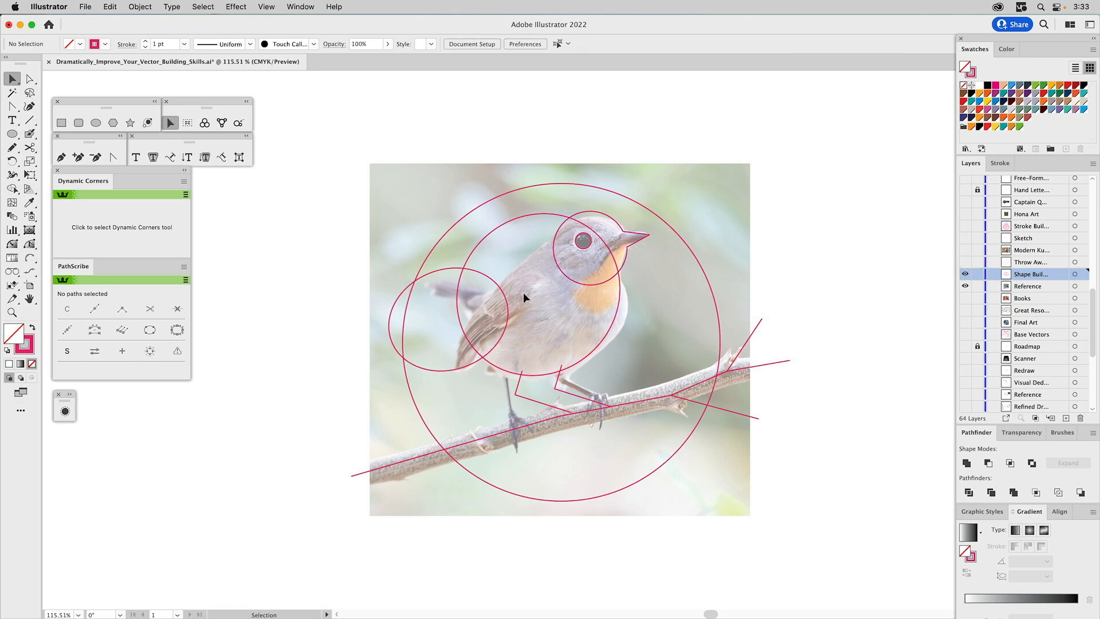
# Step: Unite the body and tail ellipses, and subtract the Throw Aw... layer's angled rectangle to straighten the bird's back
pyautogui.moveTo(442, 325); pyautogui.dragTo(443, 325)
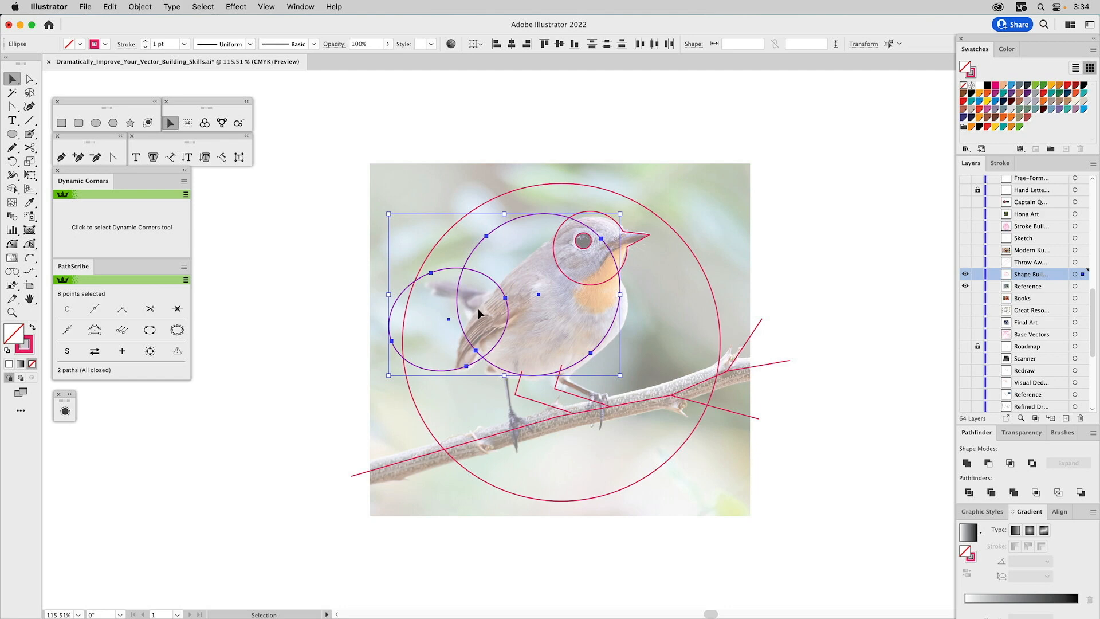
pyautogui.click(966, 463)
pyautogui.click(965, 263)
pyautogui.keyDown('shift'); pyautogui.click(558, 190); pyautogui.keyUp('shift')
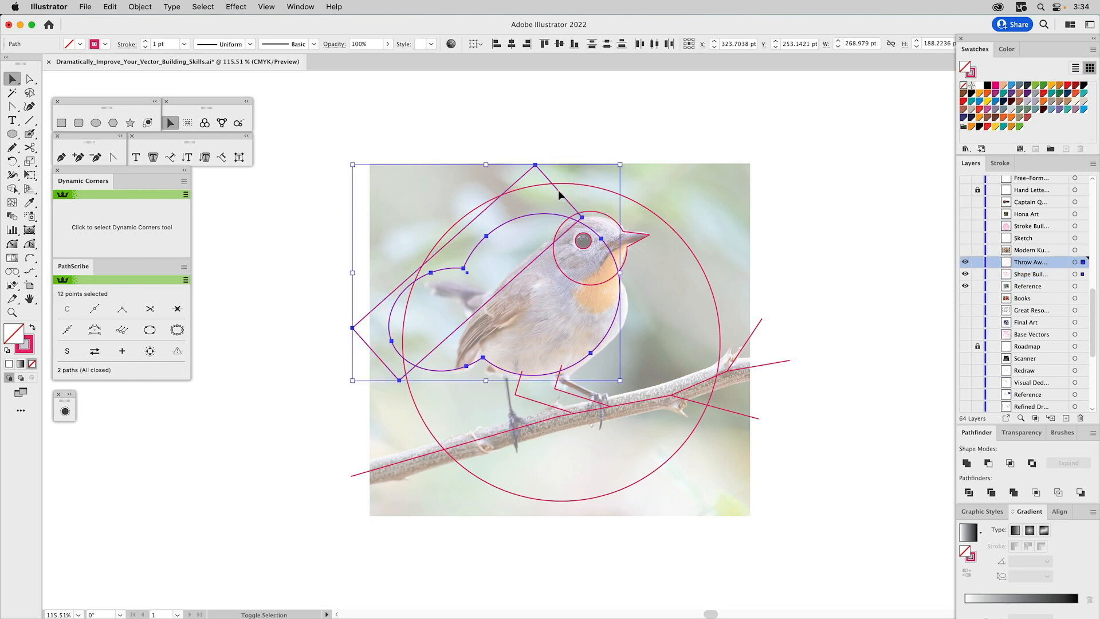
pyautogui.click(988, 464)
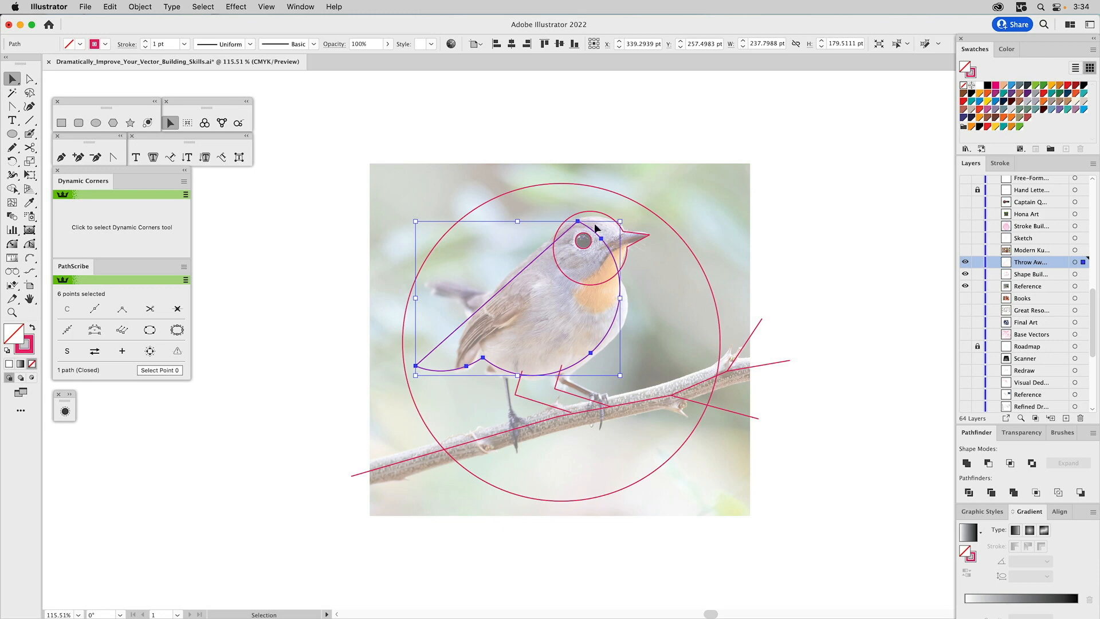
# Step: Unite the head-and-beak shape with the trimmed body into one bird silhouette, leaving nothing selected
pyautogui.keyDown('shift'); pyautogui.click(632, 243); pyautogui.keyUp('shift')
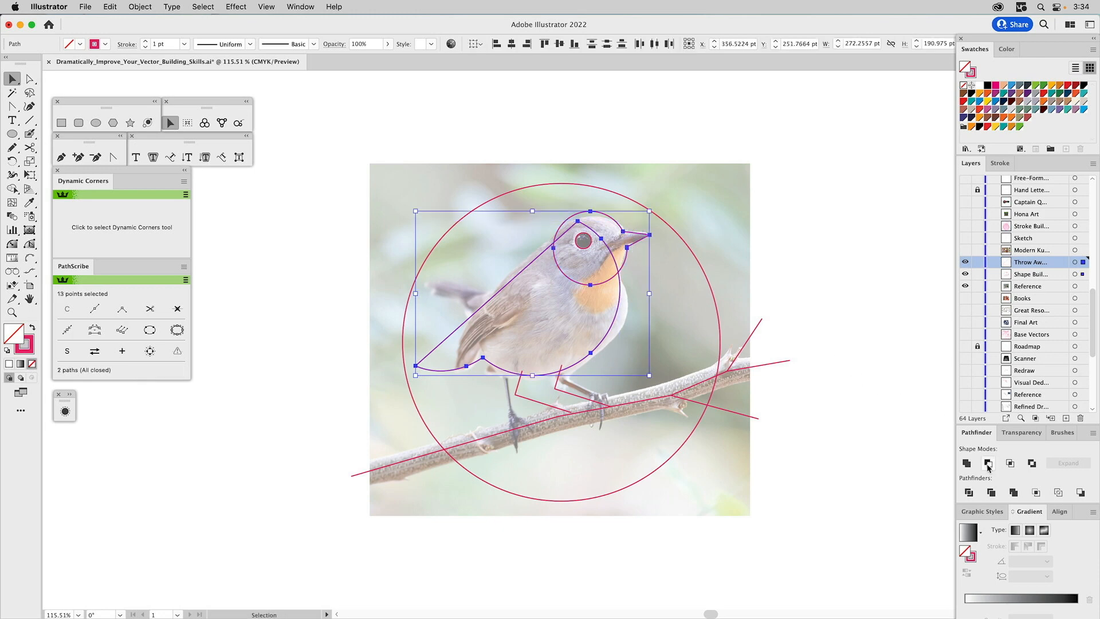
pyautogui.click(967, 464)
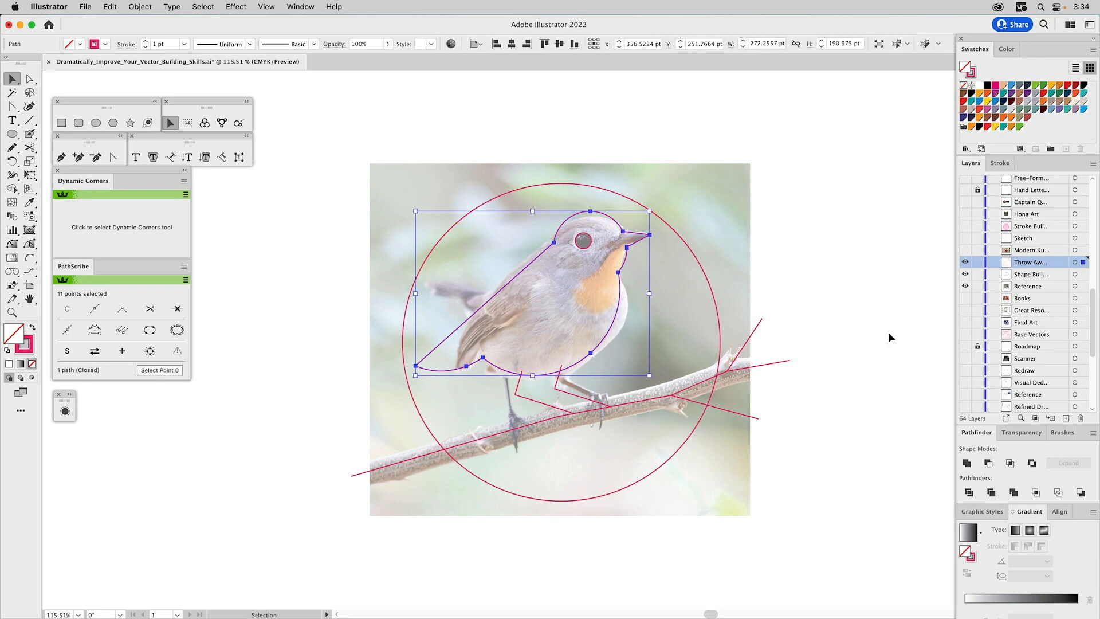
pyautogui.click(874, 246)
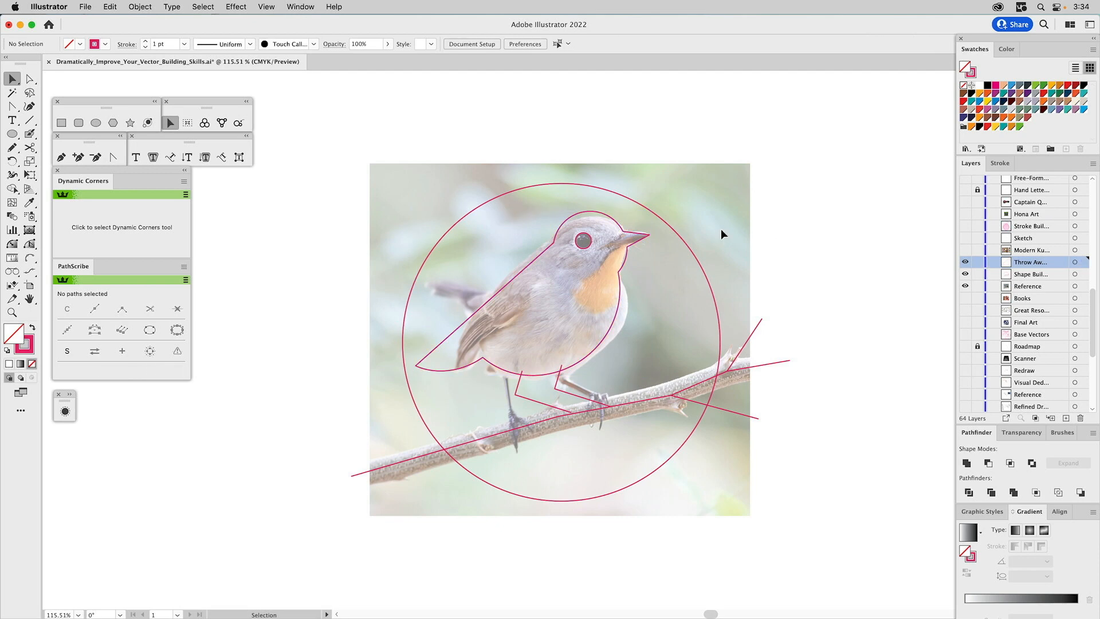
pyautogui.click(589, 239)
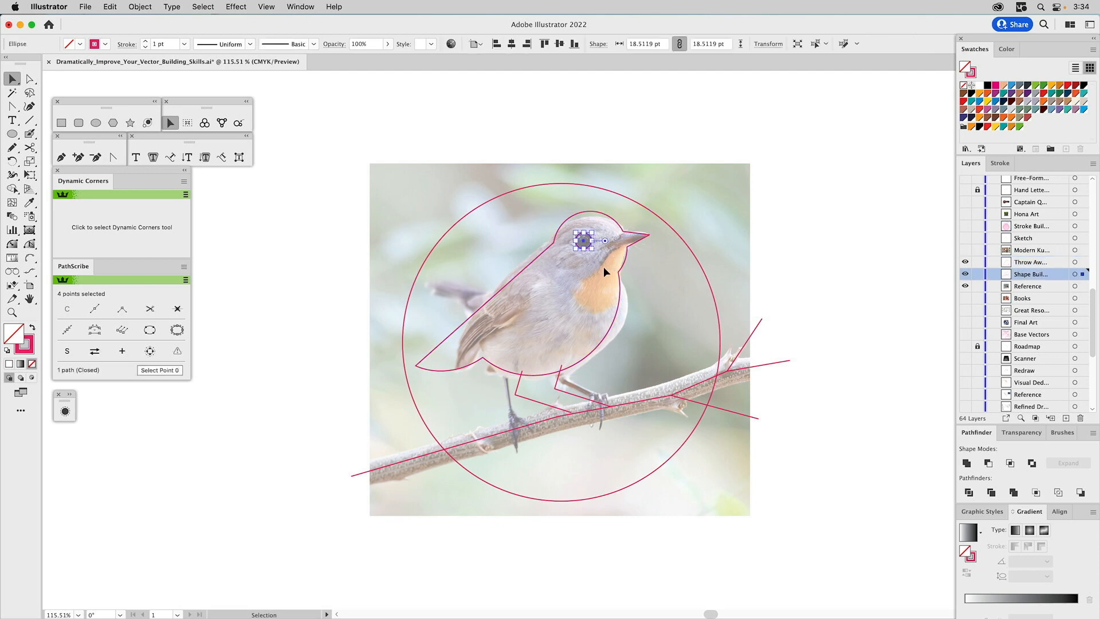
pyautogui.click(620, 355)
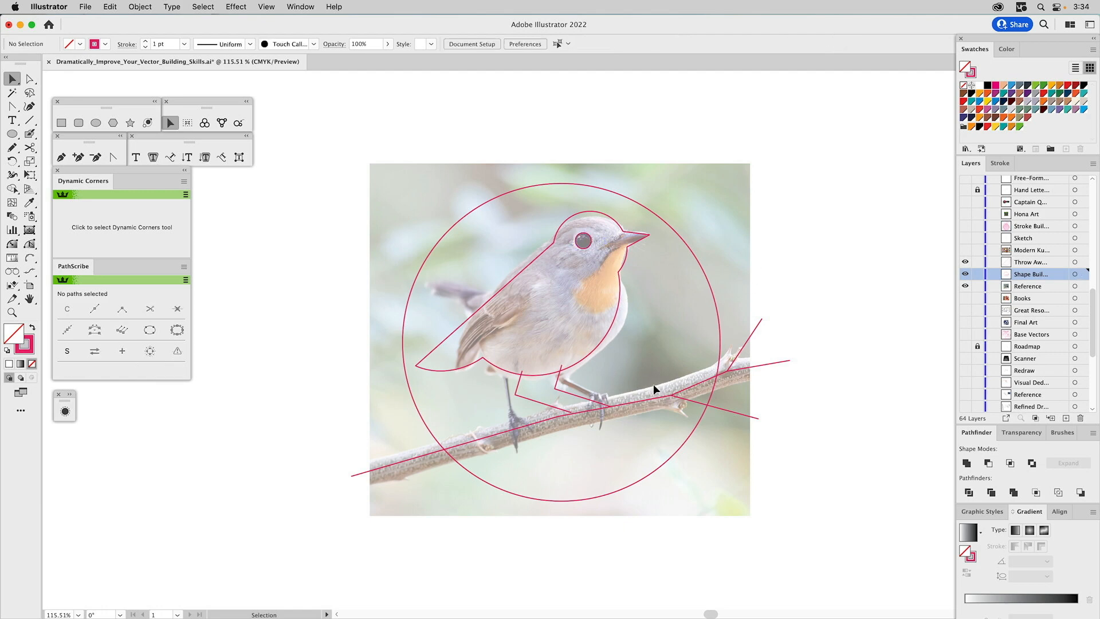
# Step: Set the stroke weight of the three branch lines to 18 pt
pyautogui.click(671, 405)
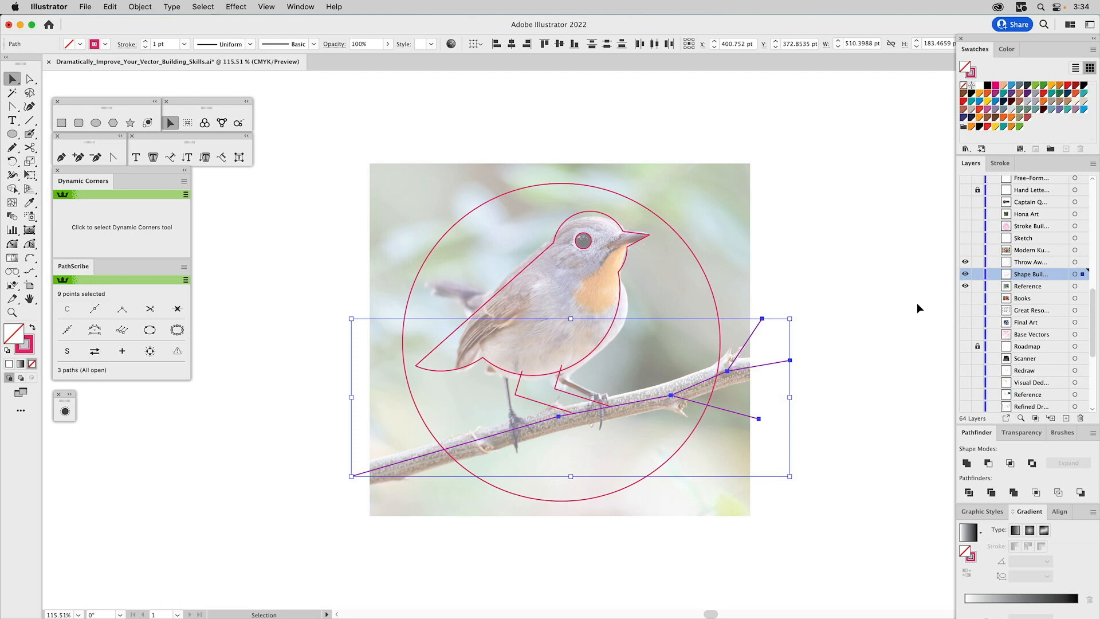
pyautogui.click(1000, 162)
pyautogui.doubleClick(1008, 184)
pyautogui.write('18')
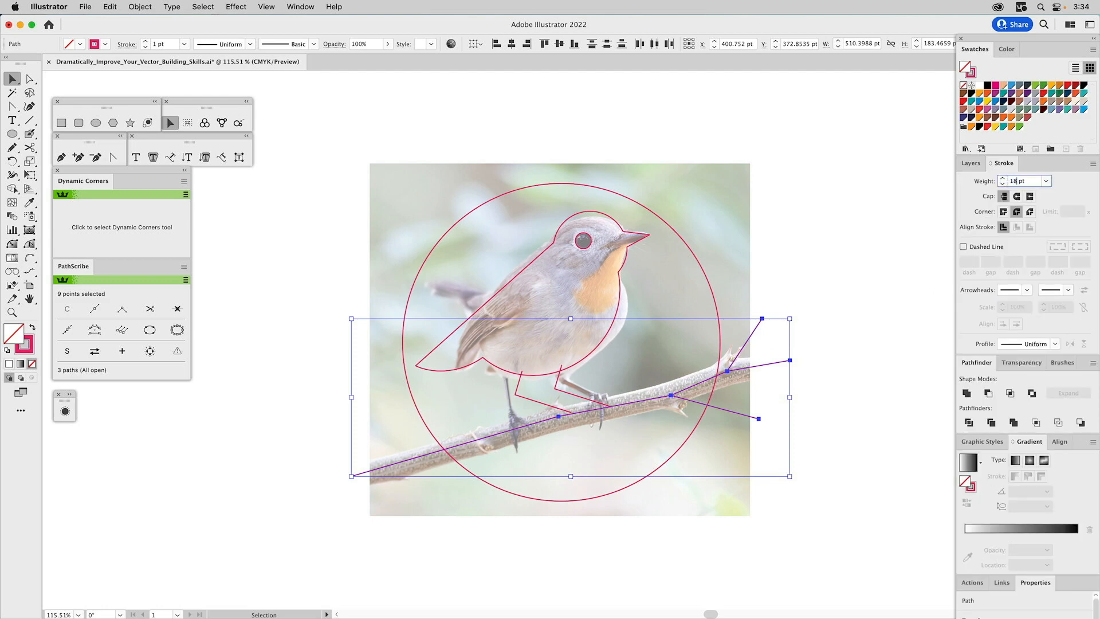
pyautogui.press('Return')
# Step: Set the stroke weight of the bird's two leg paths to 8 pt and deselect them
pyautogui.moveTo(573, 383); pyautogui.dragTo(525, 394)
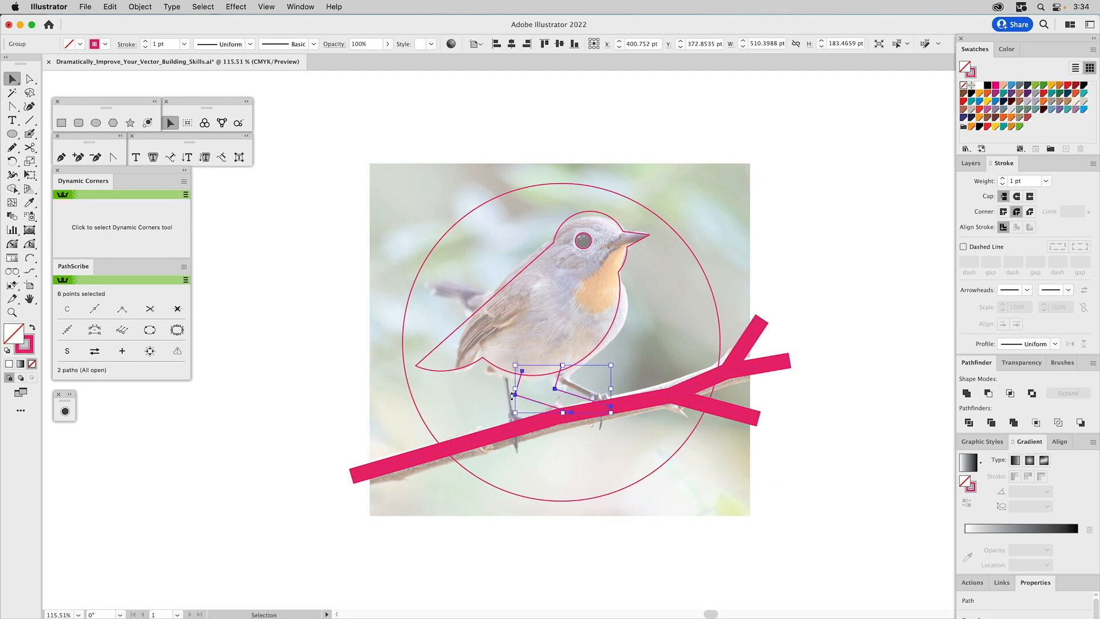
pyautogui.doubleClick(1014, 182)
pyautogui.write('8')
pyautogui.press('Return')
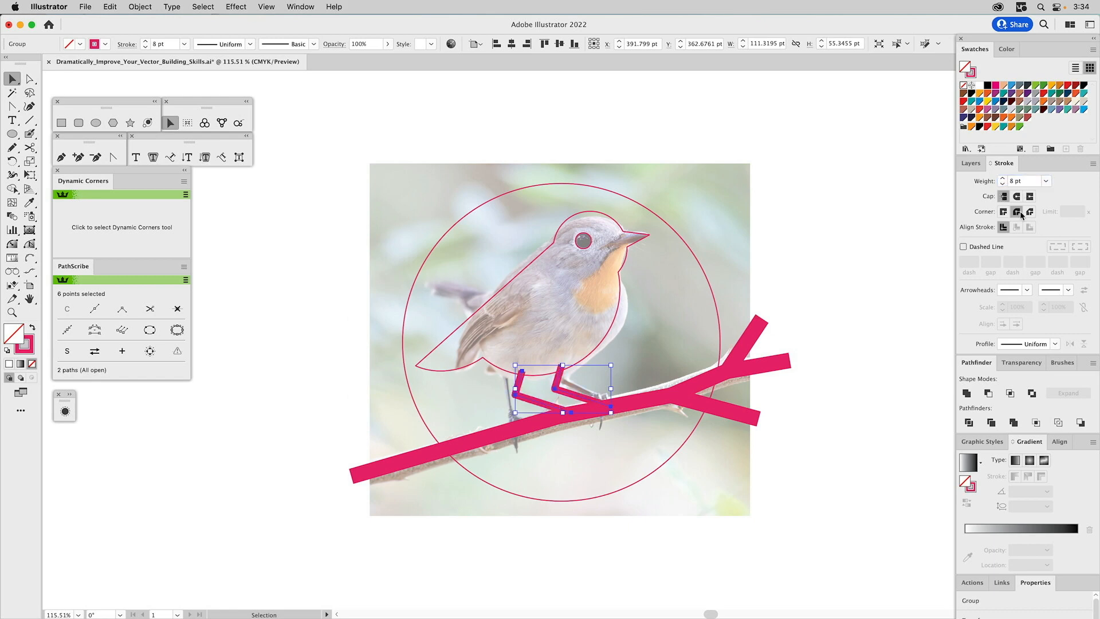
pyautogui.click(494, 394)
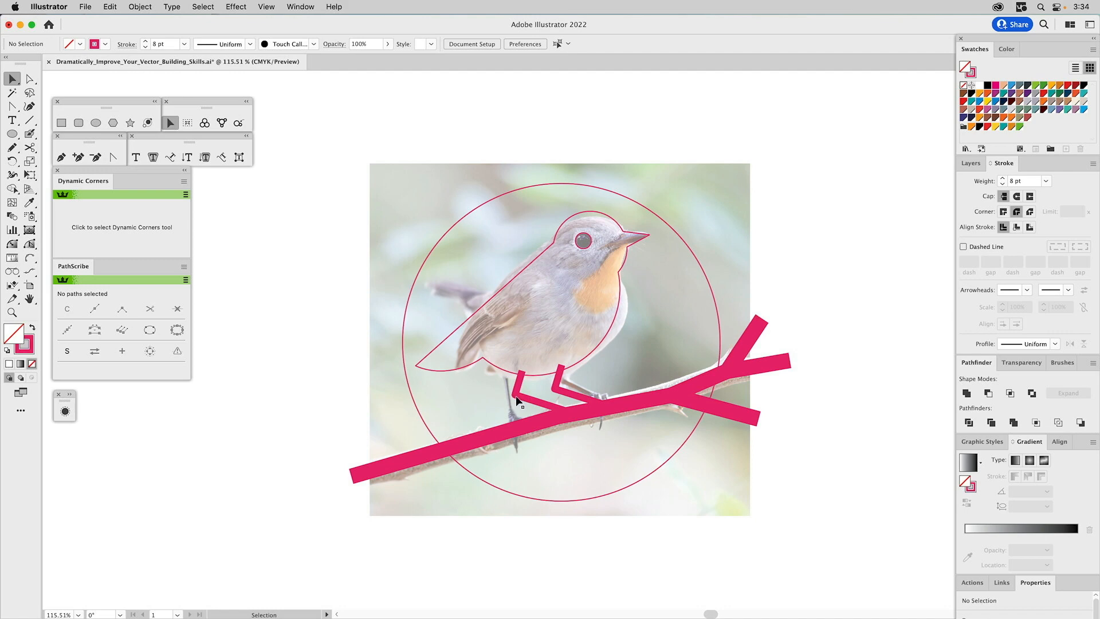
# Step: Examine the anchor point at the bend of the bird's rear leg with Direct Selection, and deselect it
pyautogui.press('a')
pyautogui.click(515, 395)
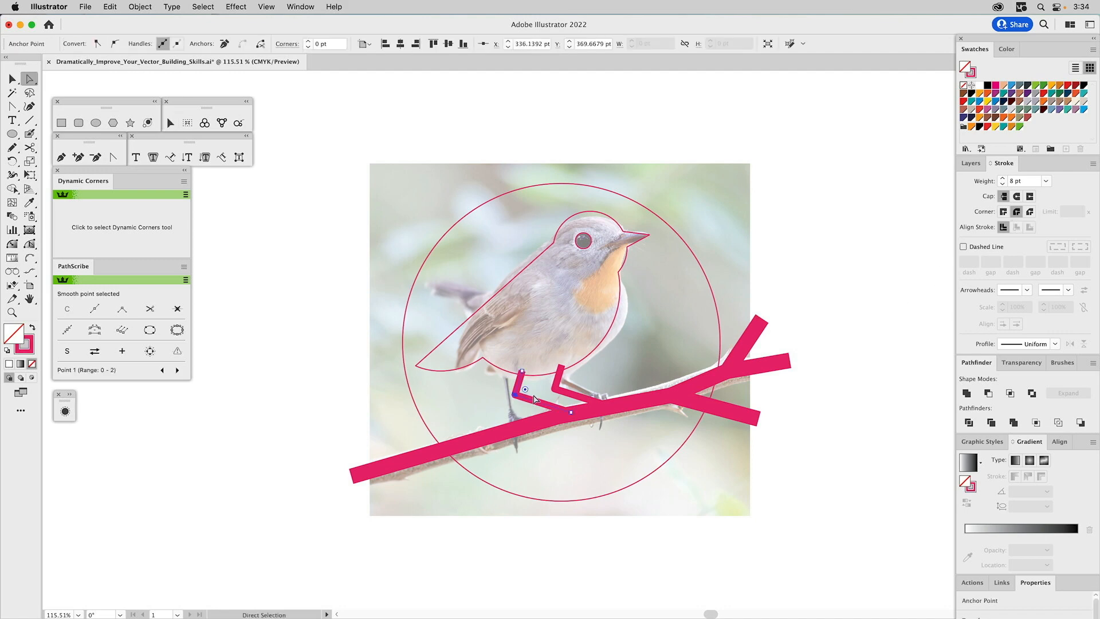
pyautogui.click(481, 395)
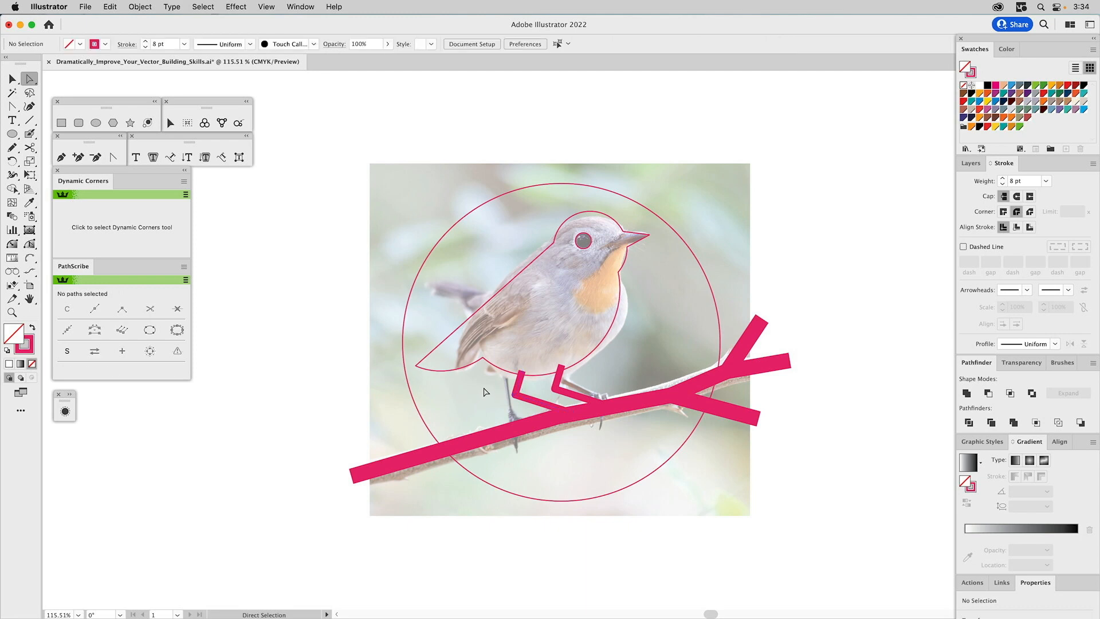
pyautogui.press('b')
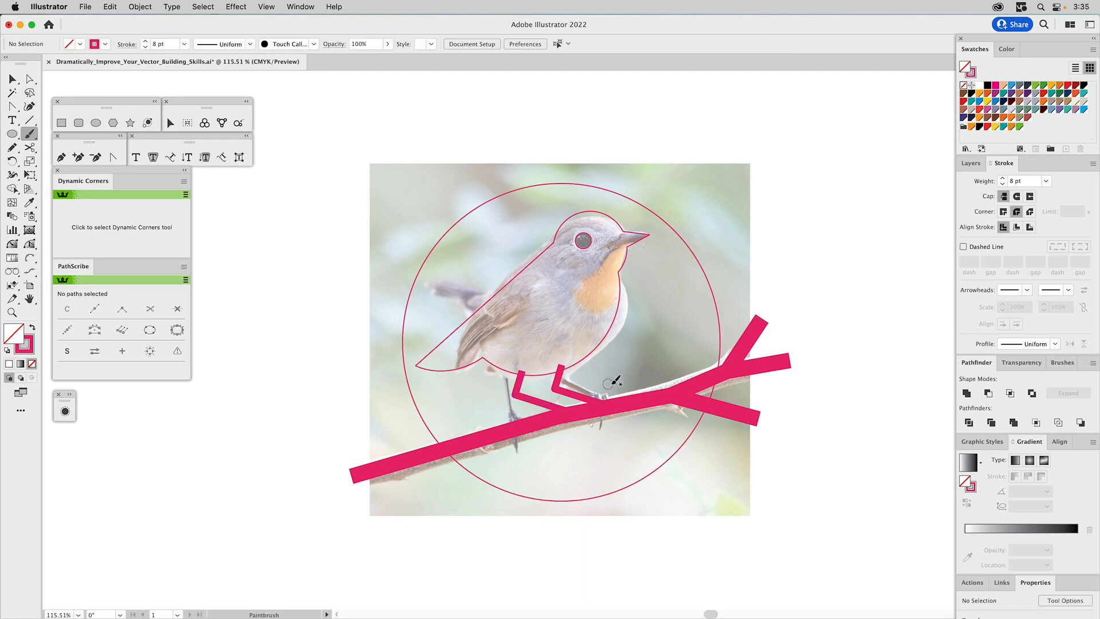
pyautogui.press('v')
# Step: Copy the branch's 18 pt stroke to the large surrounding circle with the Eyedropper and deselect the circle
pyautogui.click(696, 294)
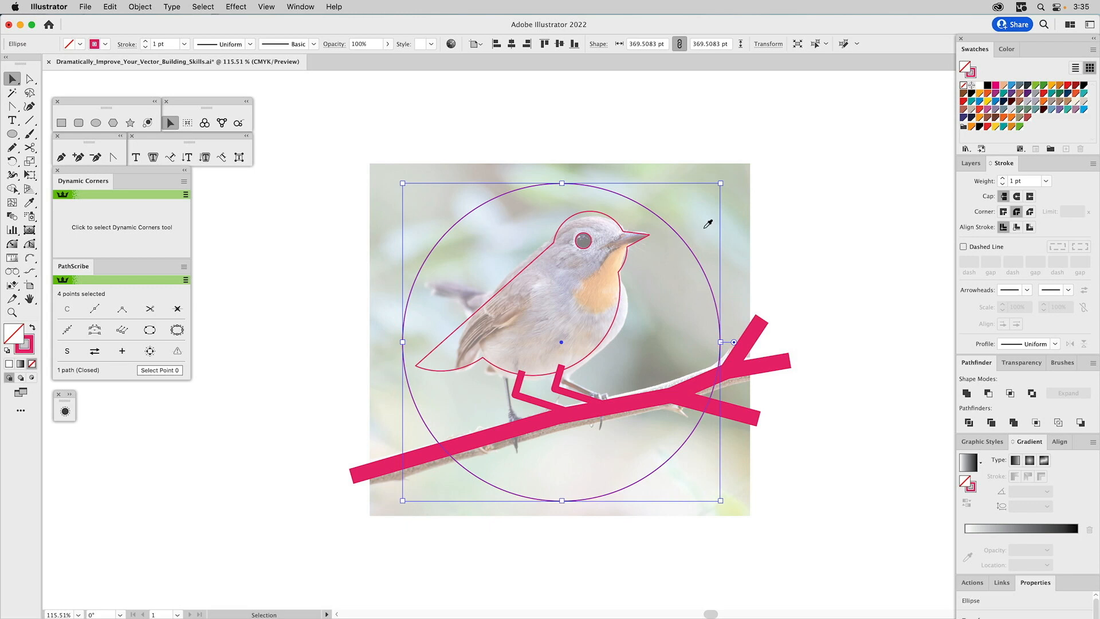
pyautogui.press('i')
pyautogui.click(757, 329)
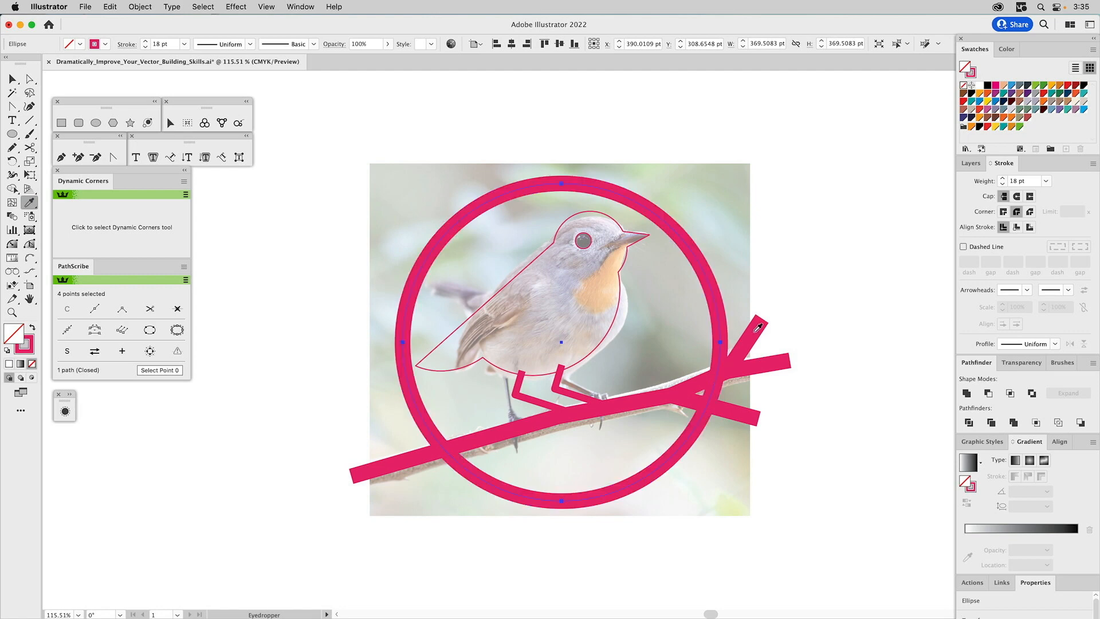
pyautogui.press('v')
pyautogui.click(808, 298)
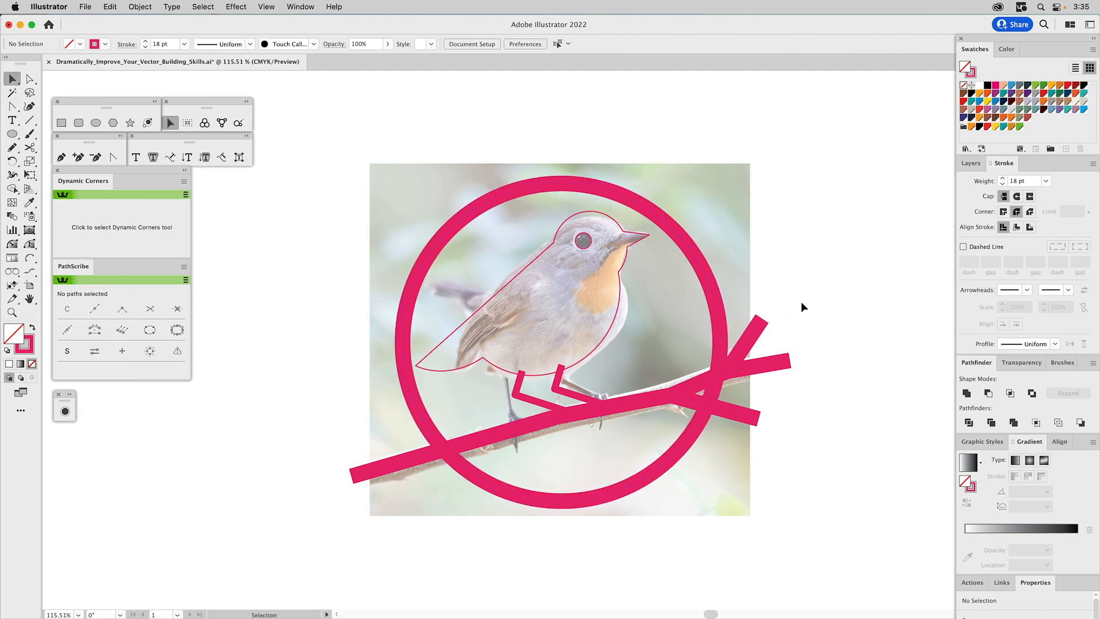
# Step: Delete the short upper twig line from the branch
pyautogui.press('a')
pyautogui.click(758, 334)
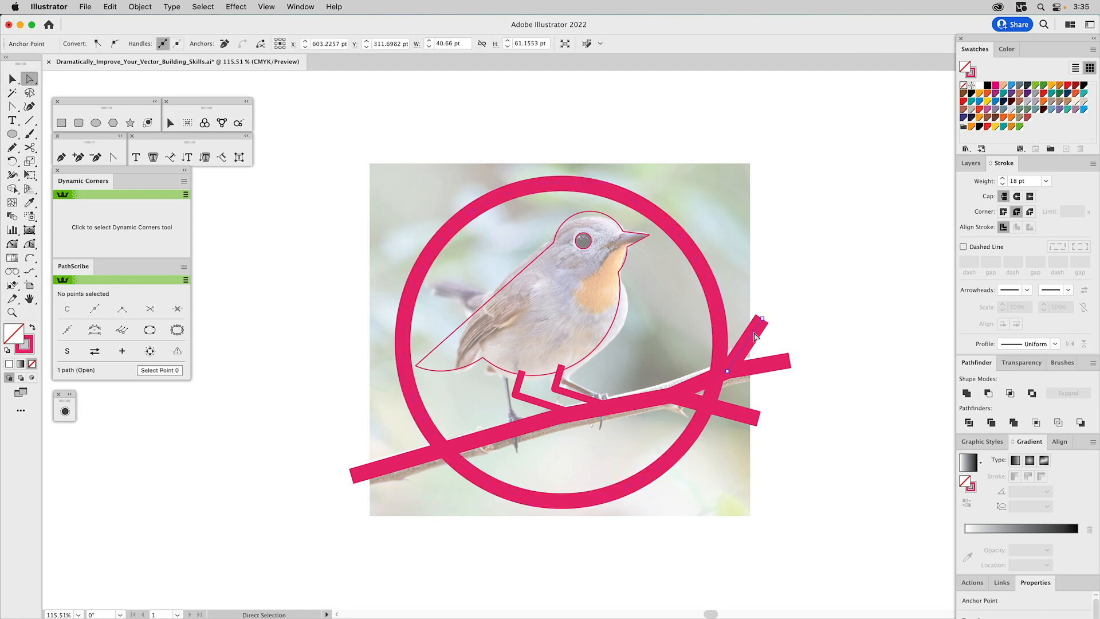
pyautogui.press('Delete')
pyautogui.press('Delete')
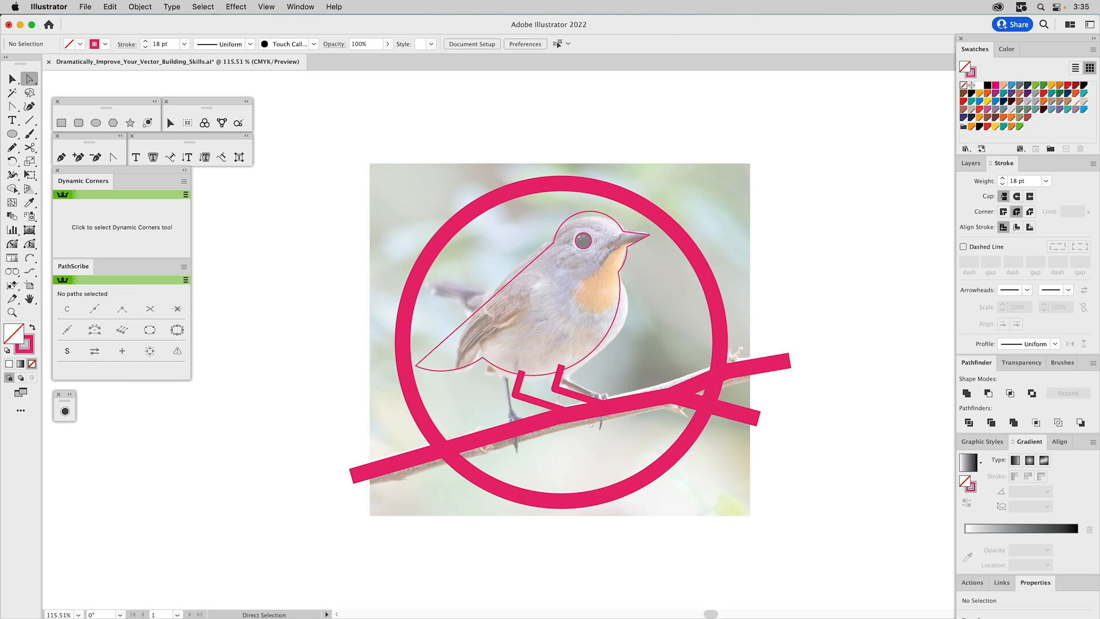
# Step: Remove the outermost anchor point at the right end of the branch path, keeping the rest of the path
pyautogui.click(786, 368)
pyautogui.click(789, 360)
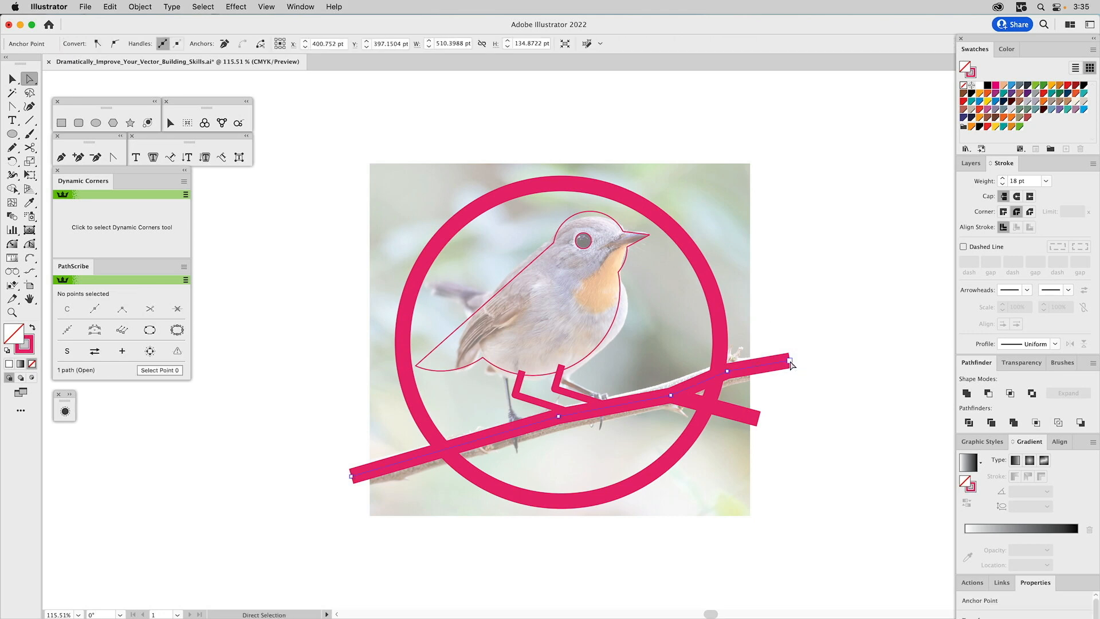
pyautogui.click(225, 44)
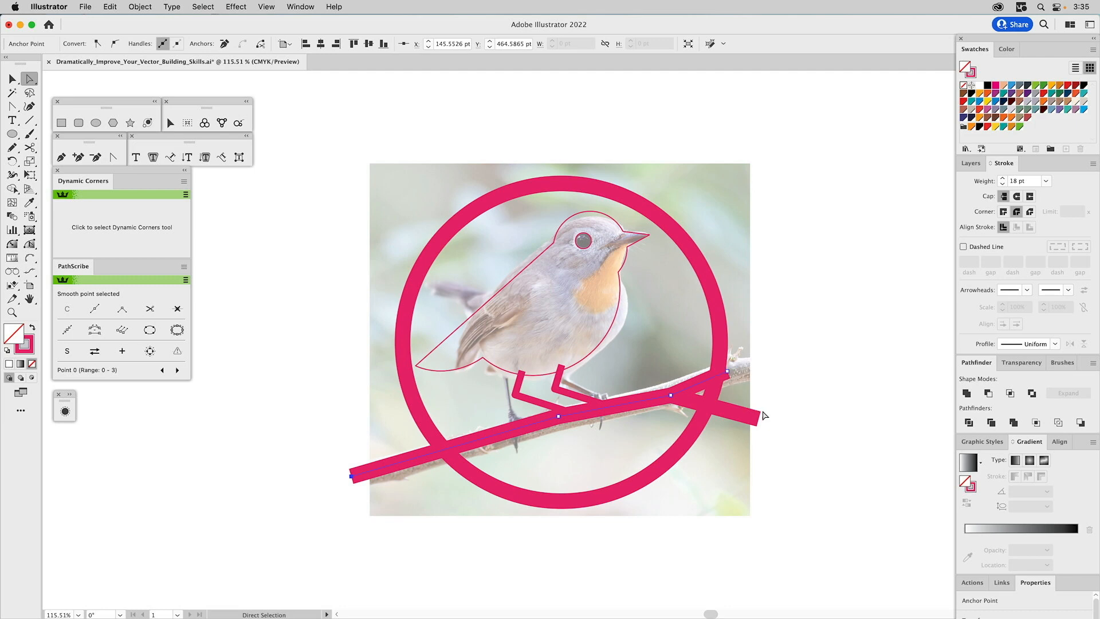
pyautogui.press('v')
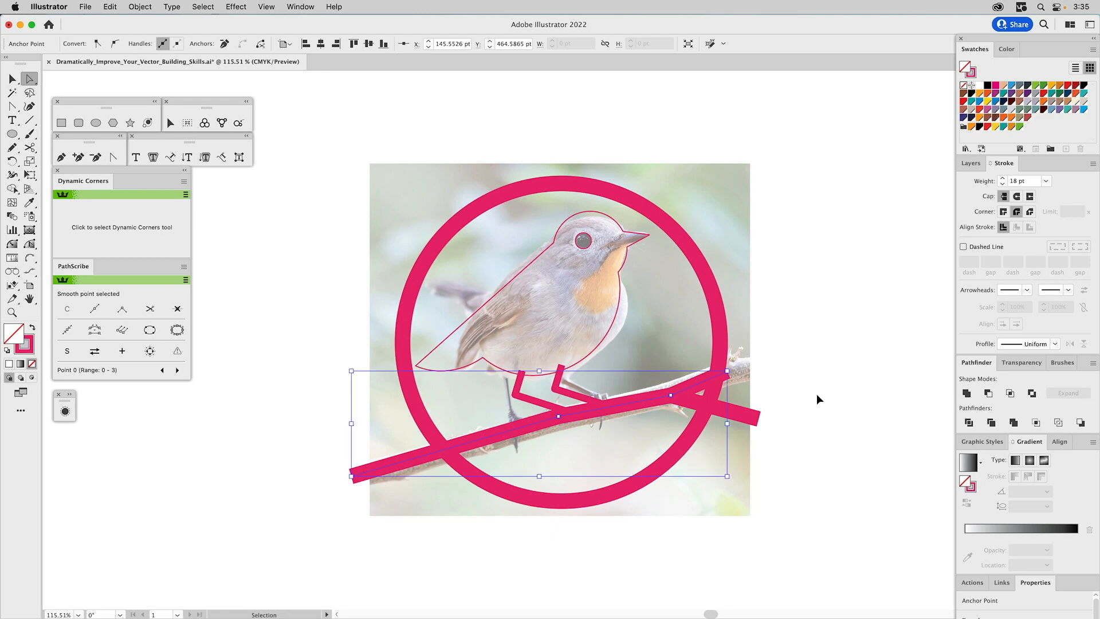
pyautogui.press('a')
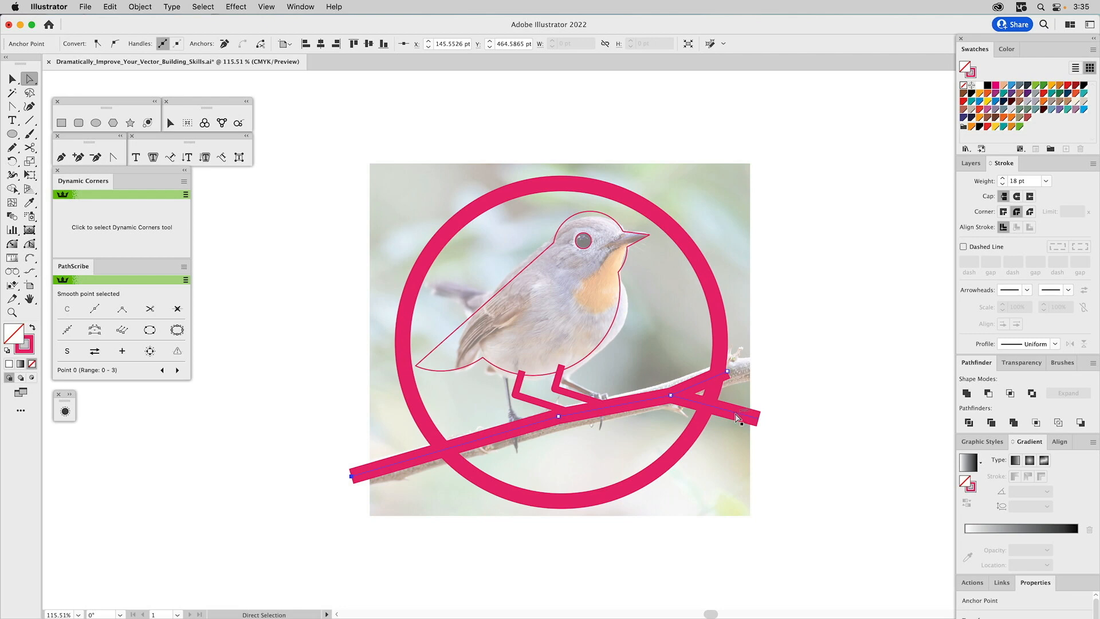
# Step: Move both ends of the branch and the outer end of the lower twig onto the surrounding circle's stroke
pyautogui.moveTo(726, 371); pyautogui.dragTo(717, 377)
pyautogui.moveTo(716, 379); pyautogui.dragTo(708, 405)
pyautogui.moveTo(358, 477); pyautogui.dragTo(441, 451)
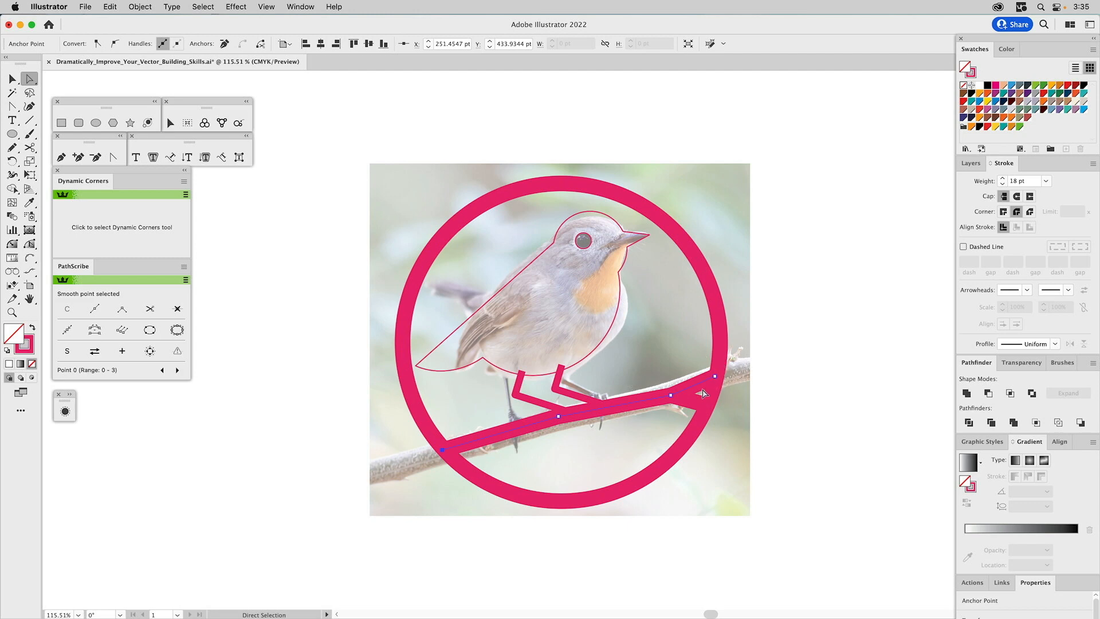
# Step: Outline the strokes of the circle, branch, twig and both legs, and unite them into one shape
pyautogui.press('v')
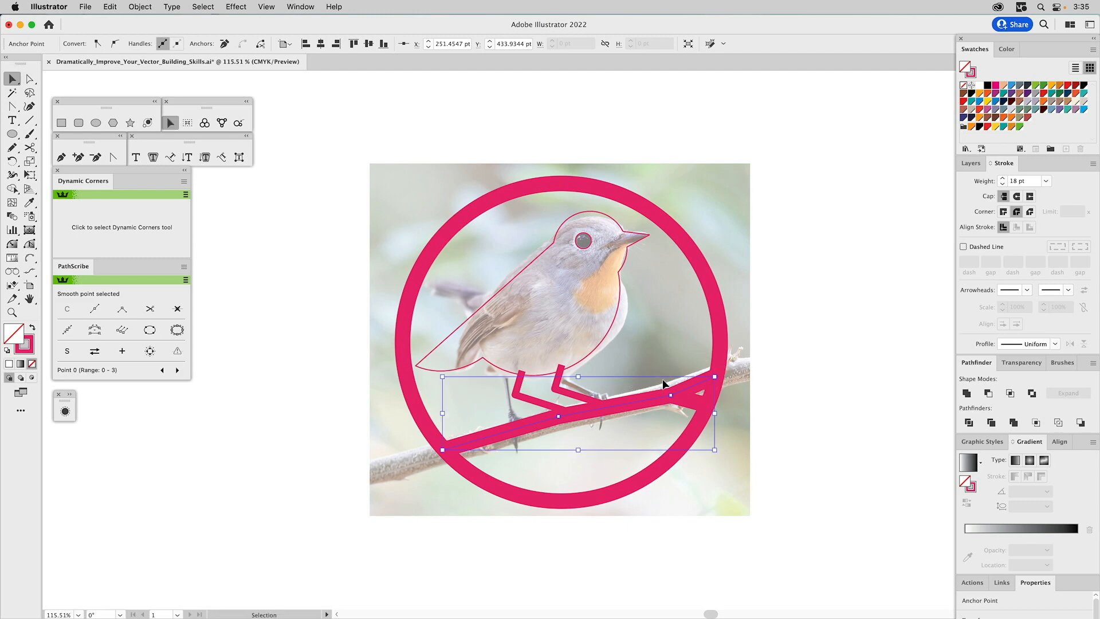
pyautogui.moveTo(714, 412); pyautogui.dragTo(496, 482)
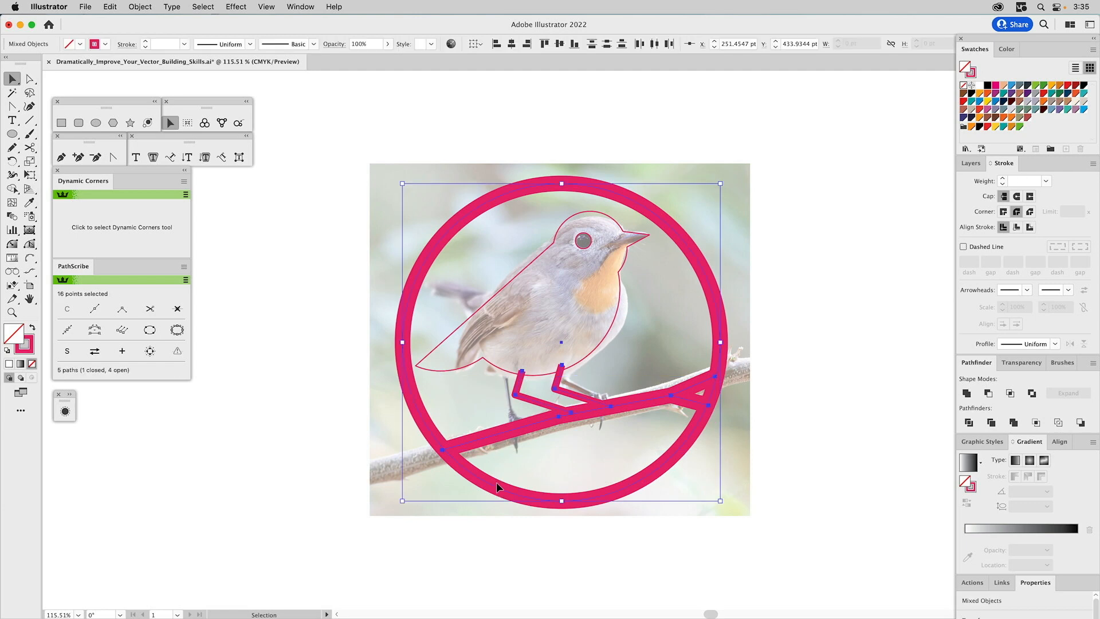
pyautogui.click(140, 6)
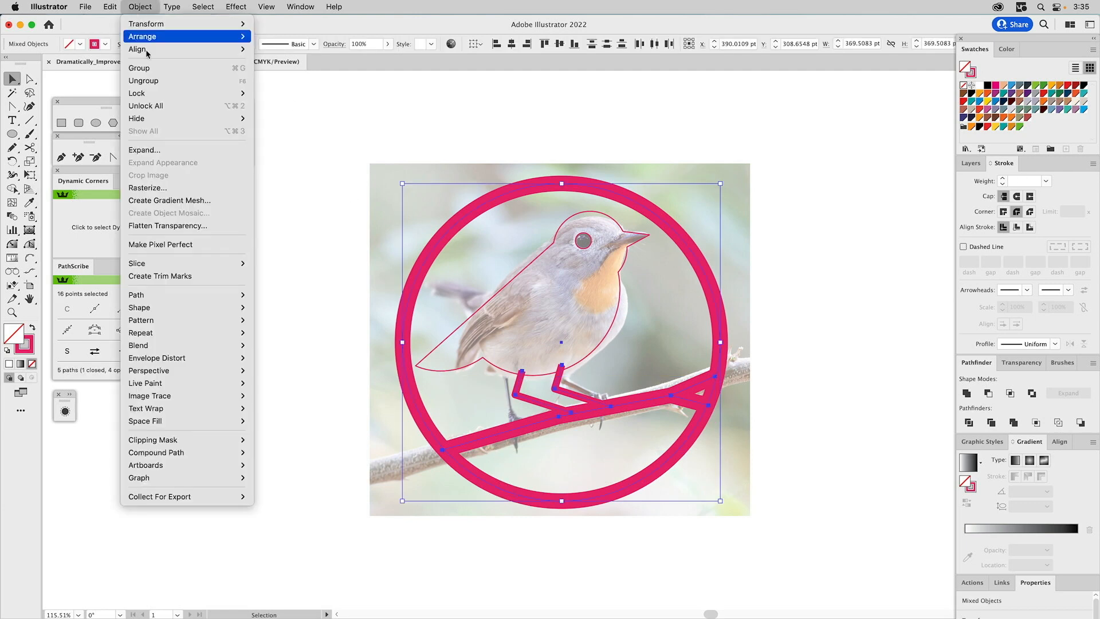
pyautogui.moveTo(184, 295)
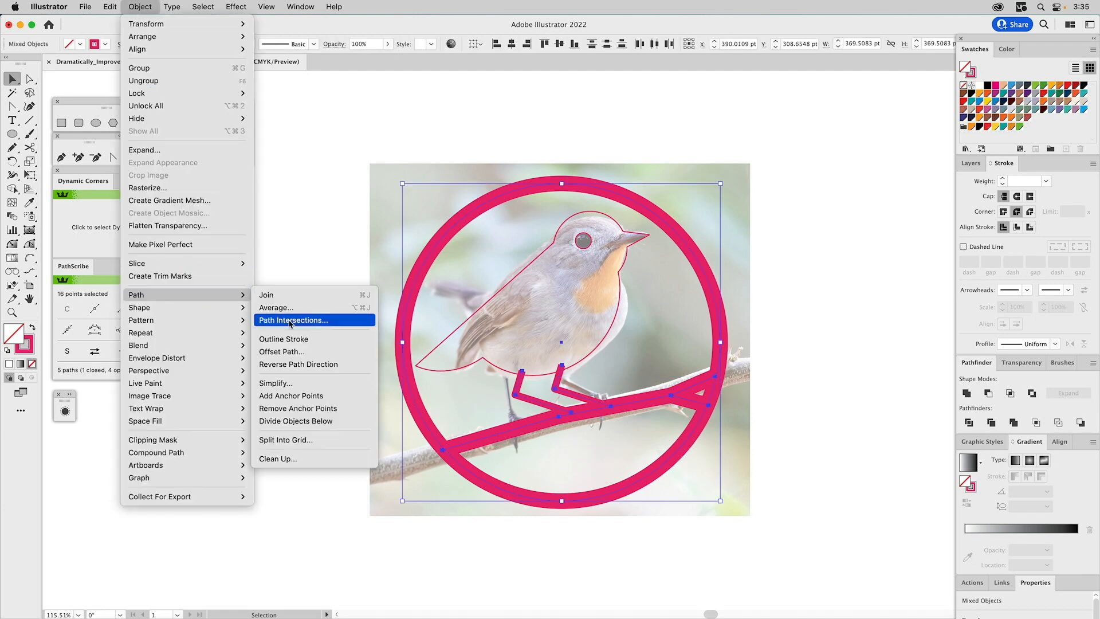
pyautogui.click(309, 345)
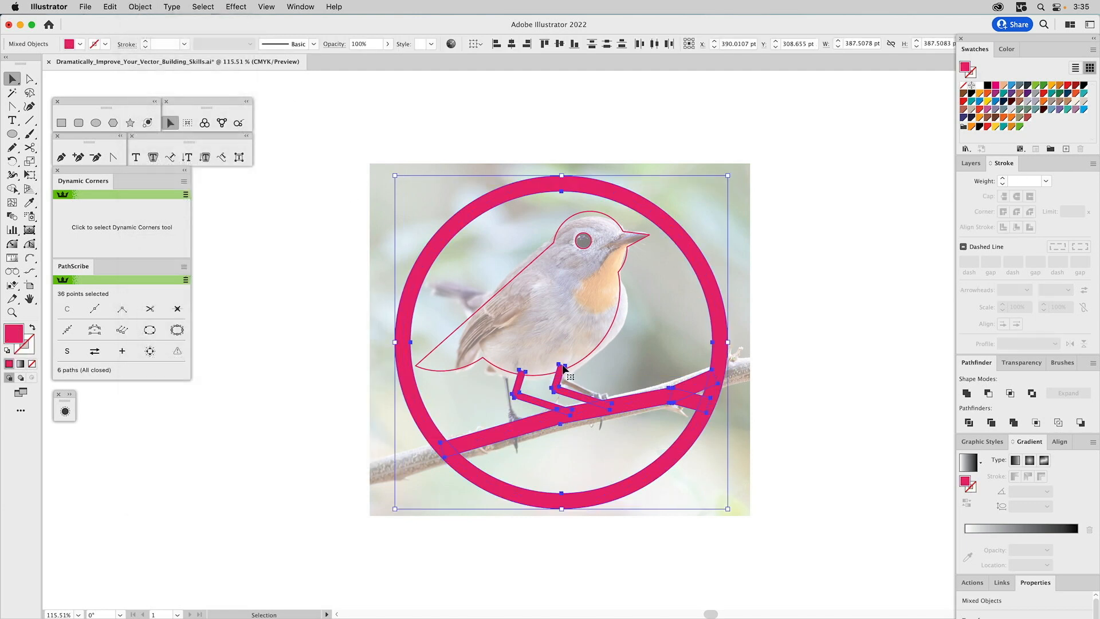
pyautogui.click(966, 394)
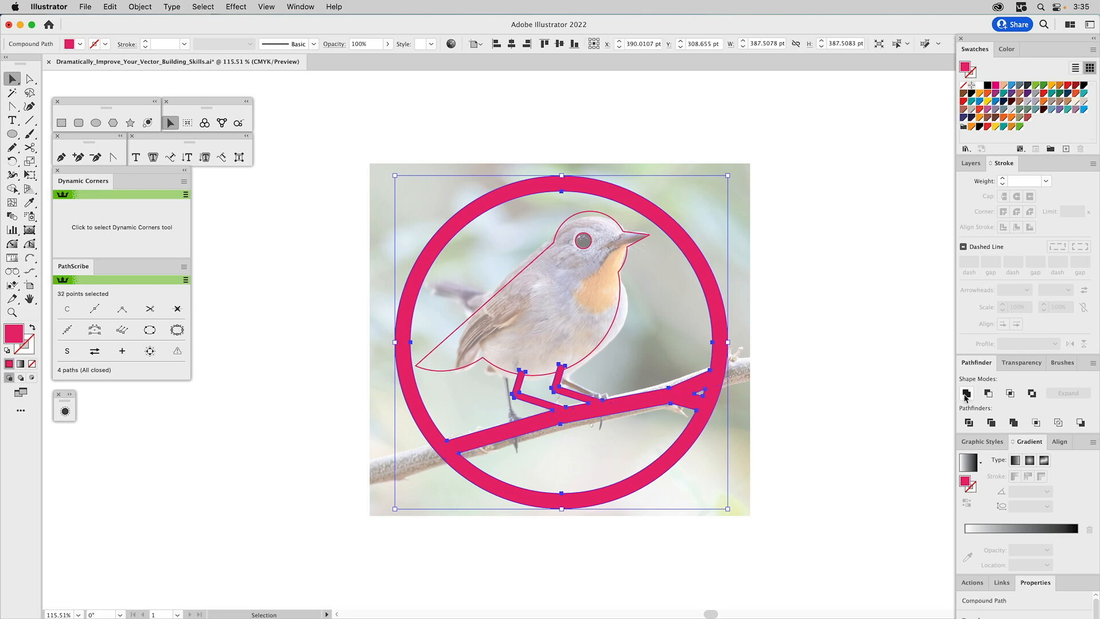
# Step: Try to subtract the eye circle from the bird's body with Minus Front
pyautogui.click(593, 240)
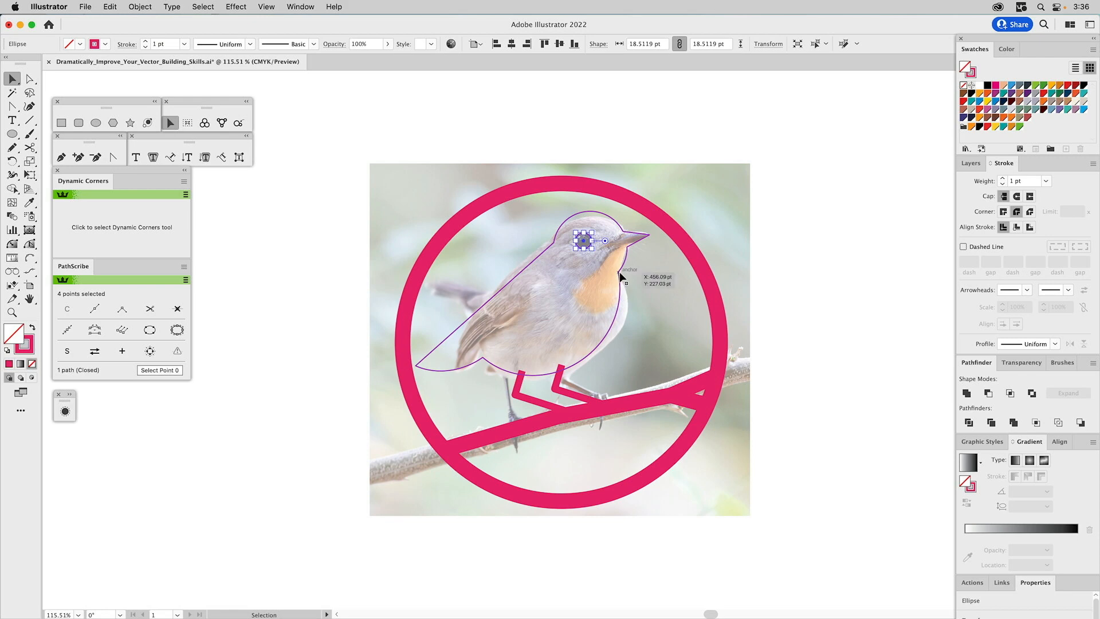
pyautogui.keyDown('shift'); pyautogui.click(626, 254); pyautogui.keyUp('shift')
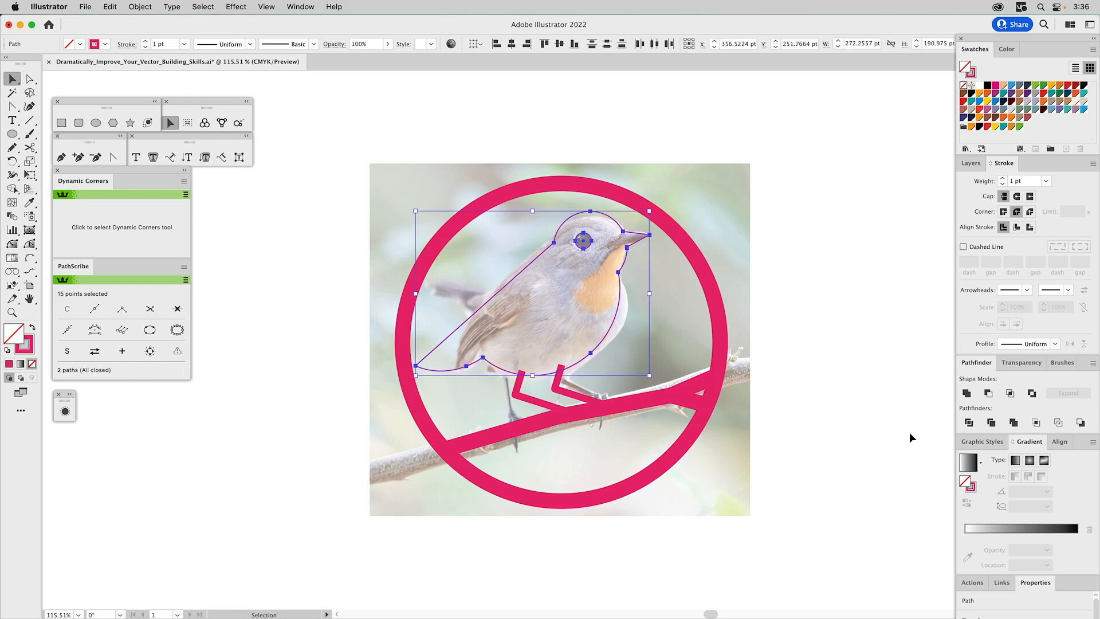
pyautogui.click(989, 394)
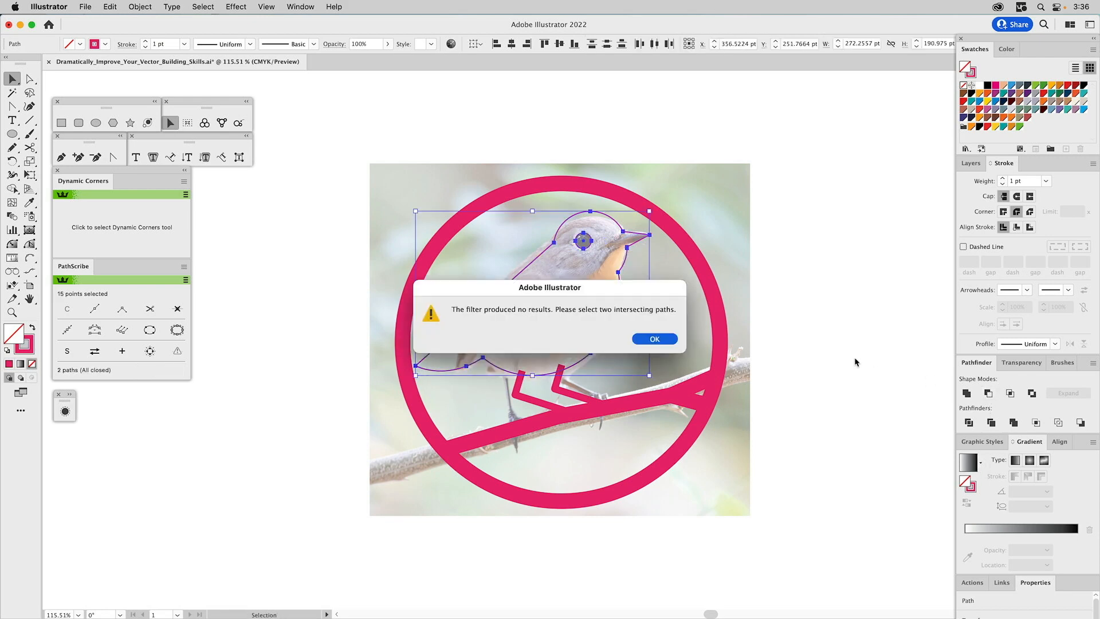
pyautogui.click(657, 339)
# Step: Move the eye circle to the Throw Away layer directly above and subtract it from the bird's body
pyautogui.click(591, 245)
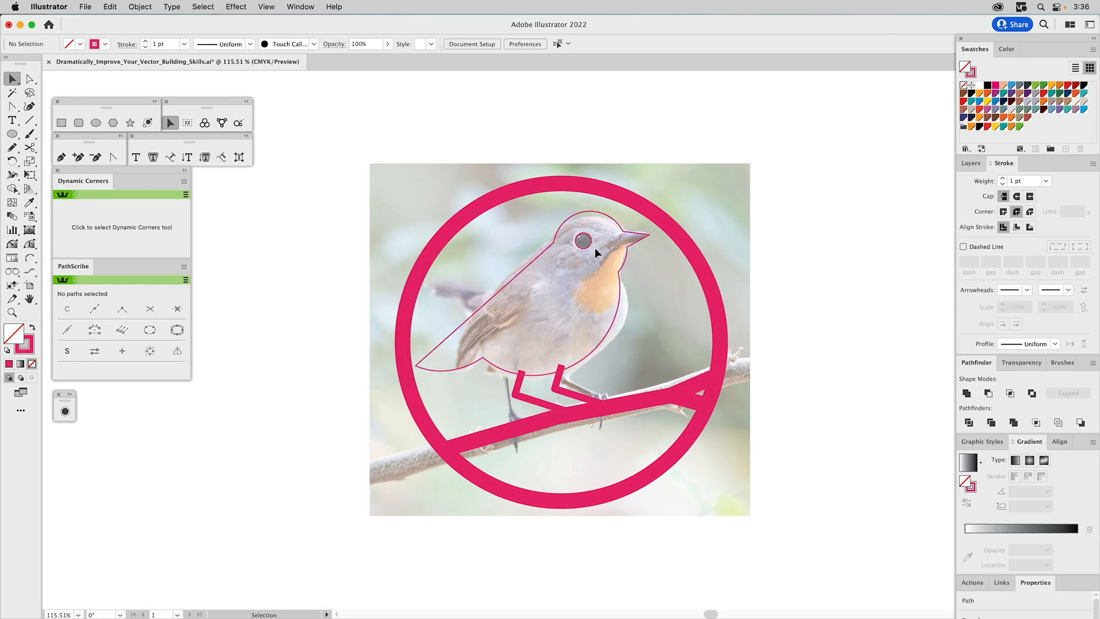
pyautogui.click(970, 162)
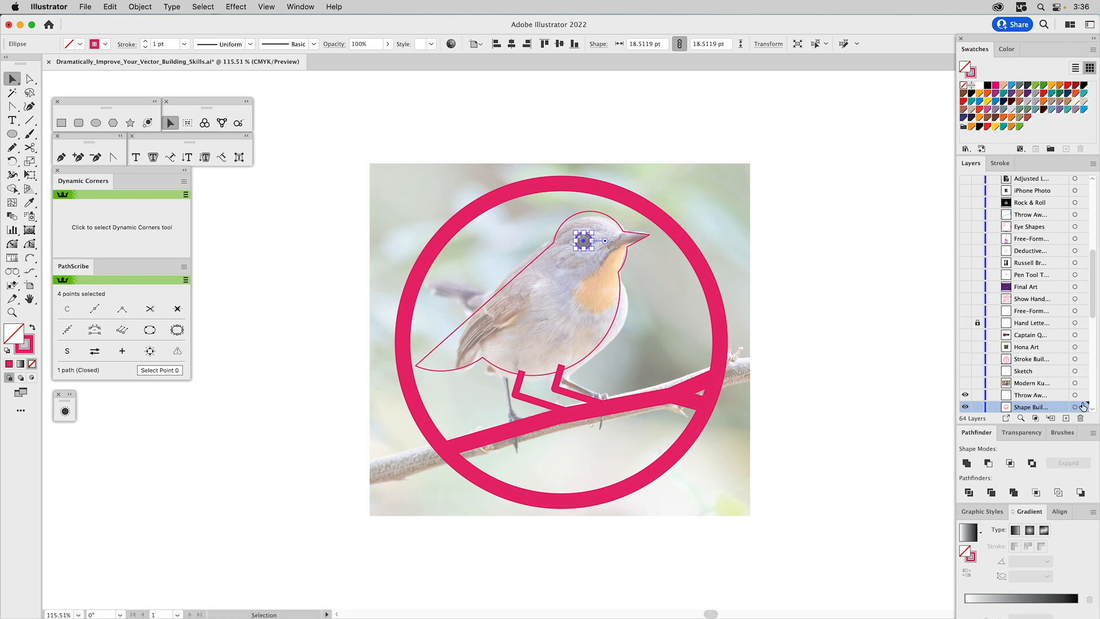
pyautogui.moveTo(1082, 407); pyautogui.dragTo(1082, 396)
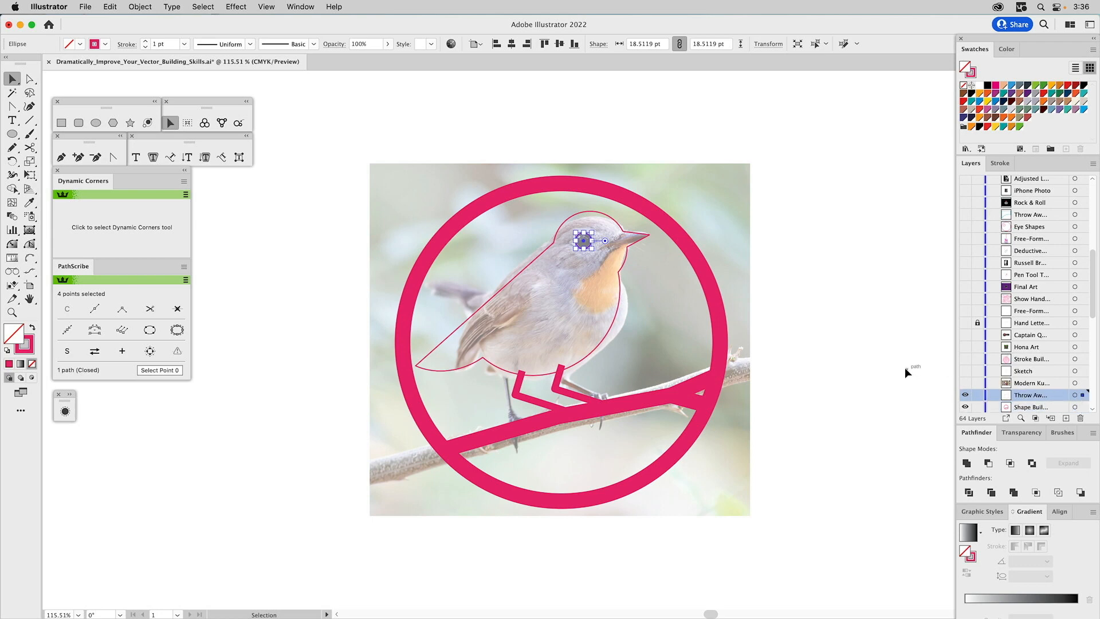
pyautogui.keyDown('shift'); pyautogui.click(626, 255); pyautogui.keyUp('shift')
pyautogui.click(989, 463)
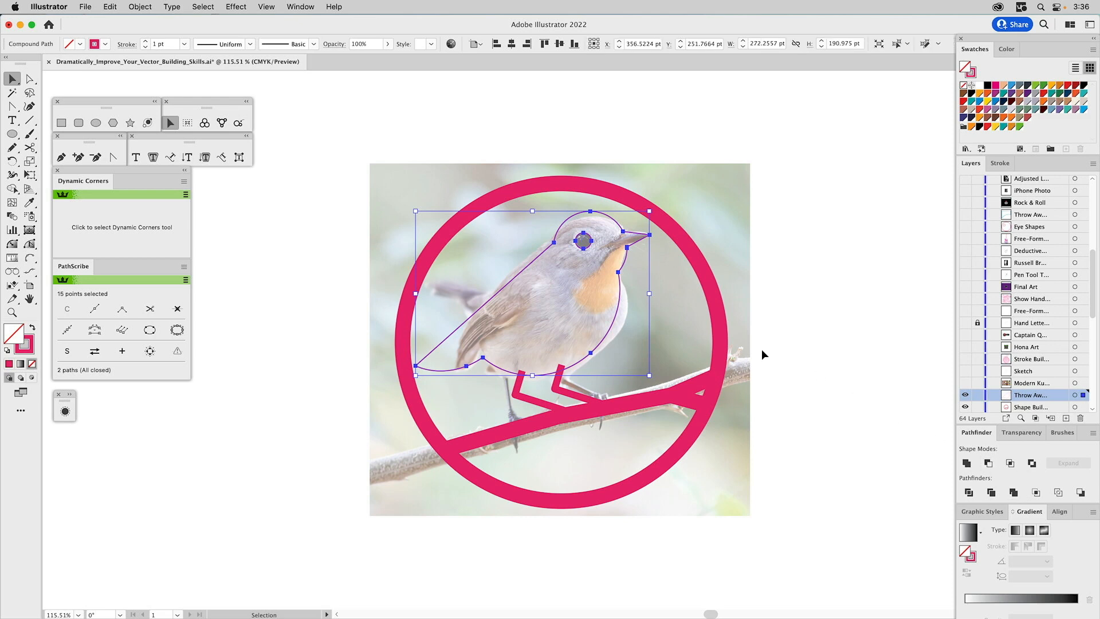
# Step: Copy the ring's solid pink fill to the bird with the Eyedropper and unite all the artwork into one shape
pyautogui.press('i')
pyautogui.click(713, 334)
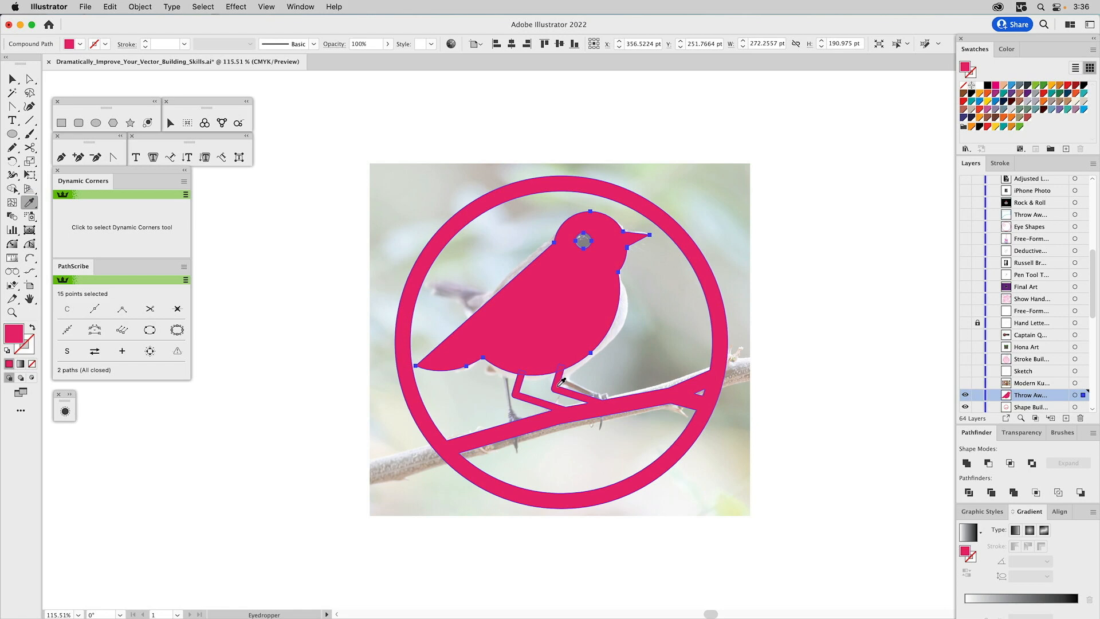
pyautogui.press('v')
pyautogui.press('super+a')
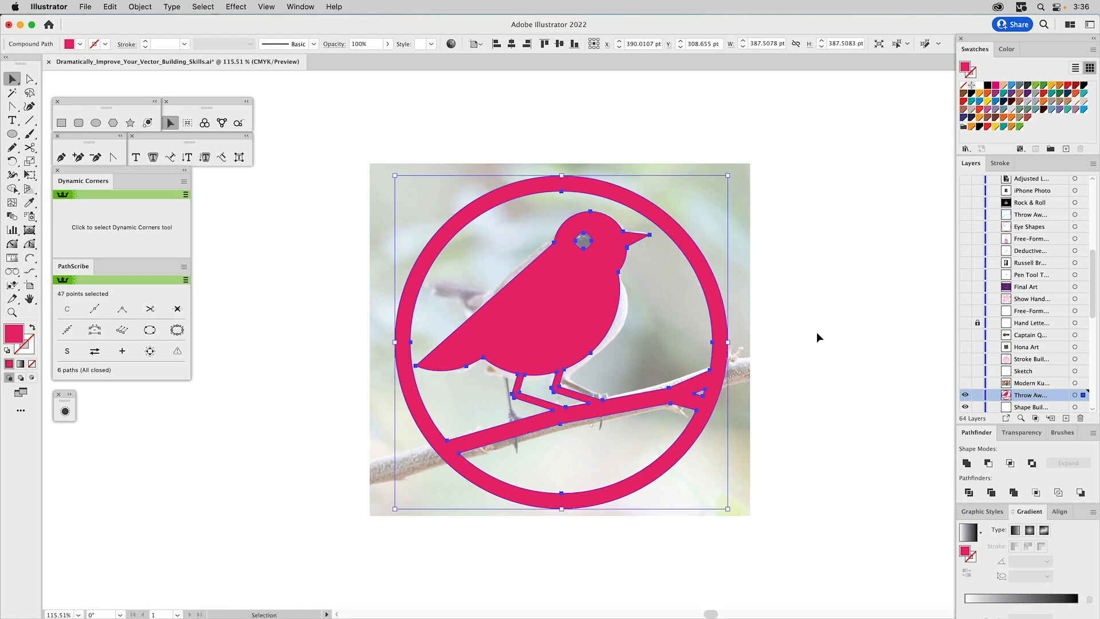
# Step: Hide the Reference and Shape Building layers and release the united artwork's compound path
pyautogui.scroll(-2, 965, 378)
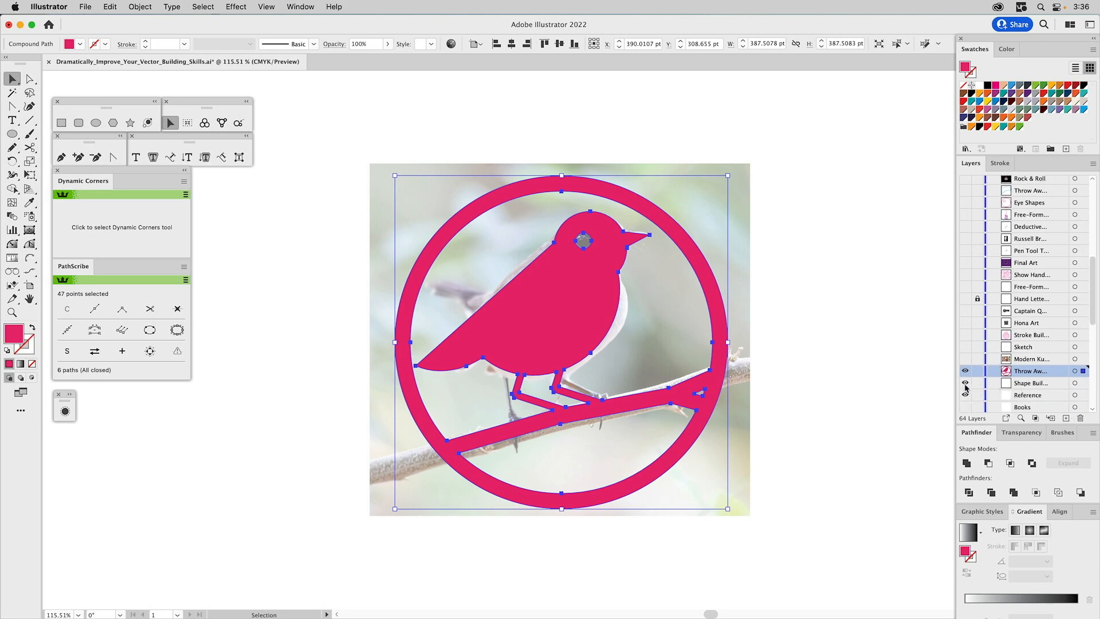
pyautogui.click(964, 394)
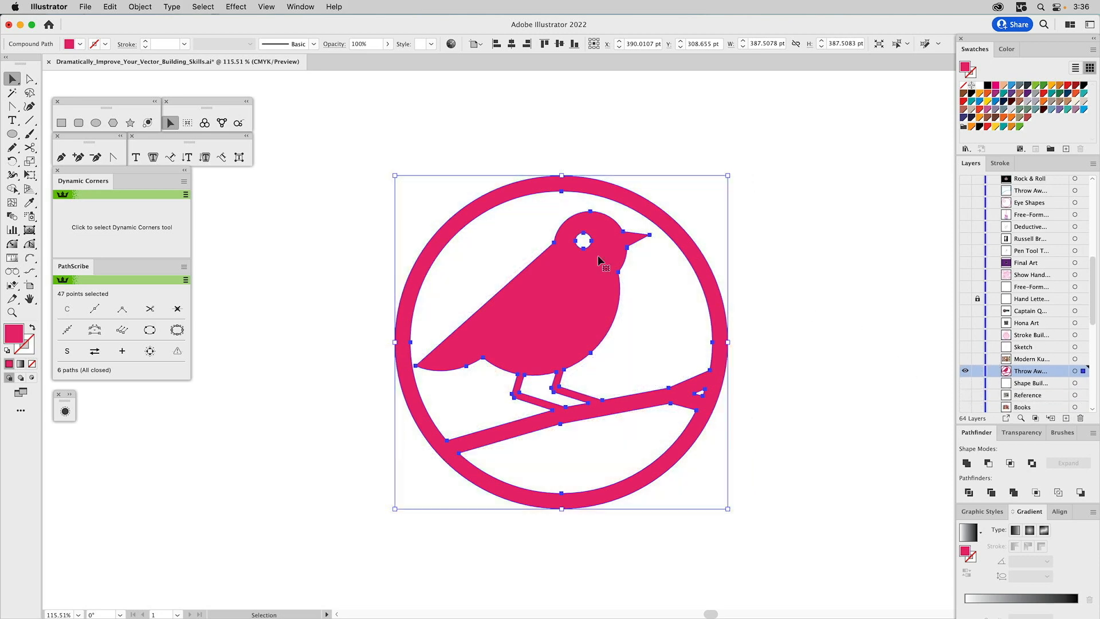
pyautogui.click(140, 6)
pyautogui.moveTo(189, 453)
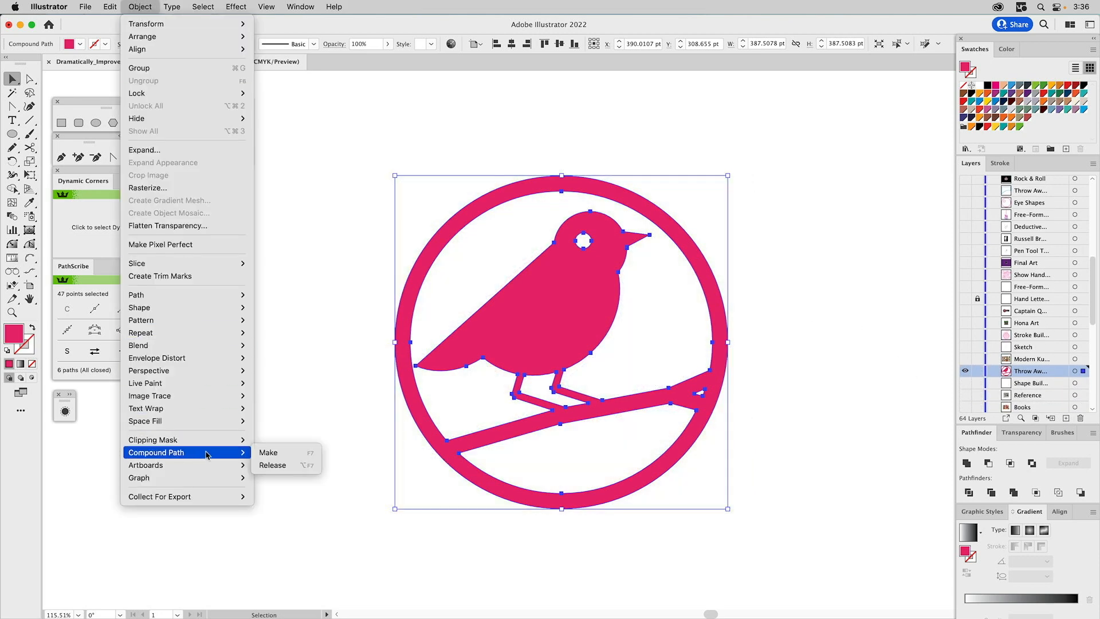
pyautogui.click(278, 471)
# Step: Fill the large outer circle with the dark navy swatch and deselect it
pyautogui.click(673, 201)
pyautogui.click(661, 211)
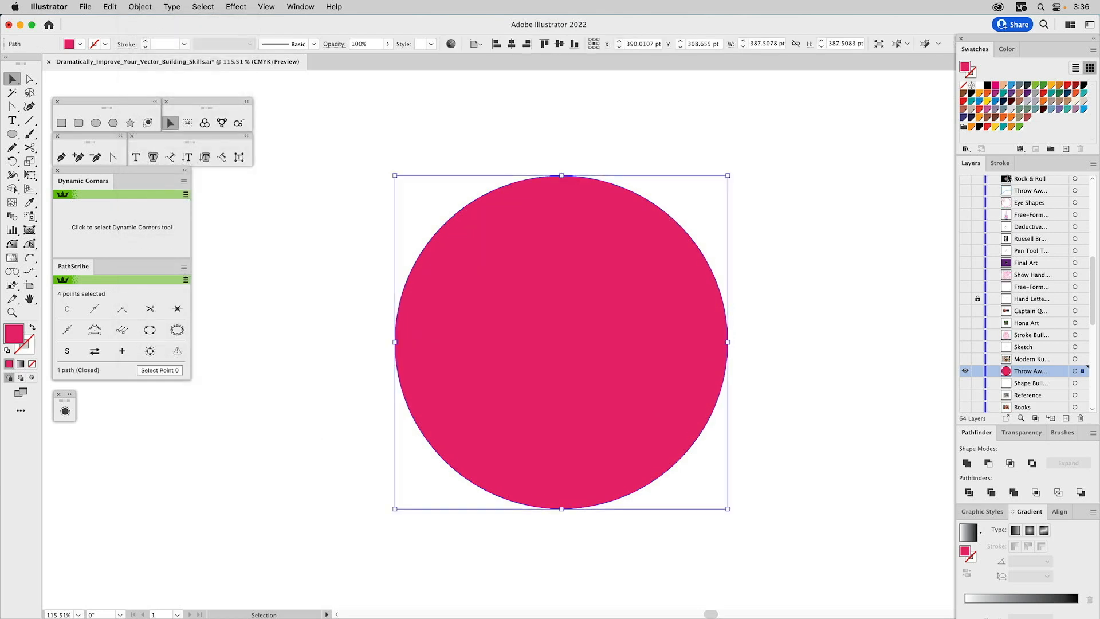
pyautogui.click(1004, 102)
pyautogui.click(821, 180)
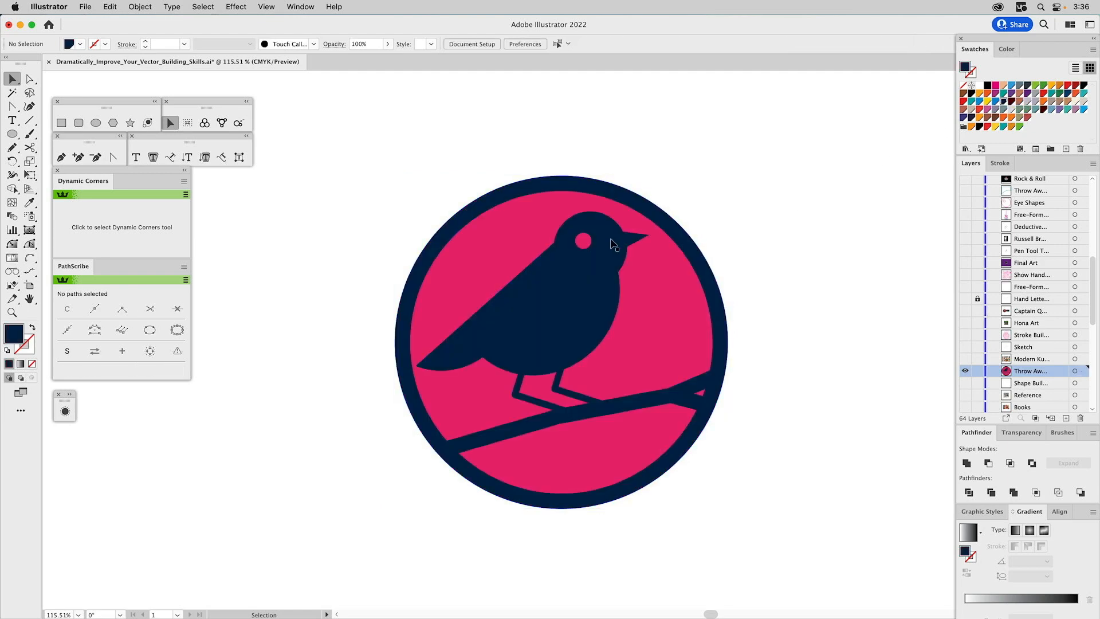
# Step: Fill the eye and all the pink background pieces around the bird, legs and branch with a teal swatch
pyautogui.click(583, 241)
pyautogui.keyDown('shift'); pyautogui.click(670, 302); pyautogui.keyUp('shift')
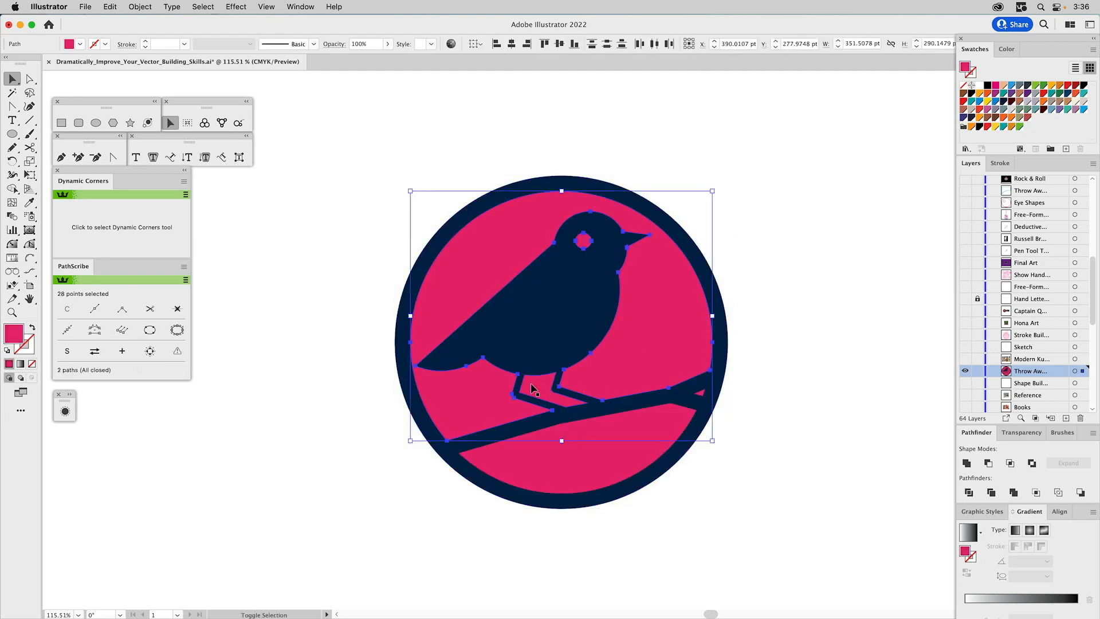
pyautogui.keyDown('shift'); pyautogui.click(638, 428); pyautogui.keyUp('shift')
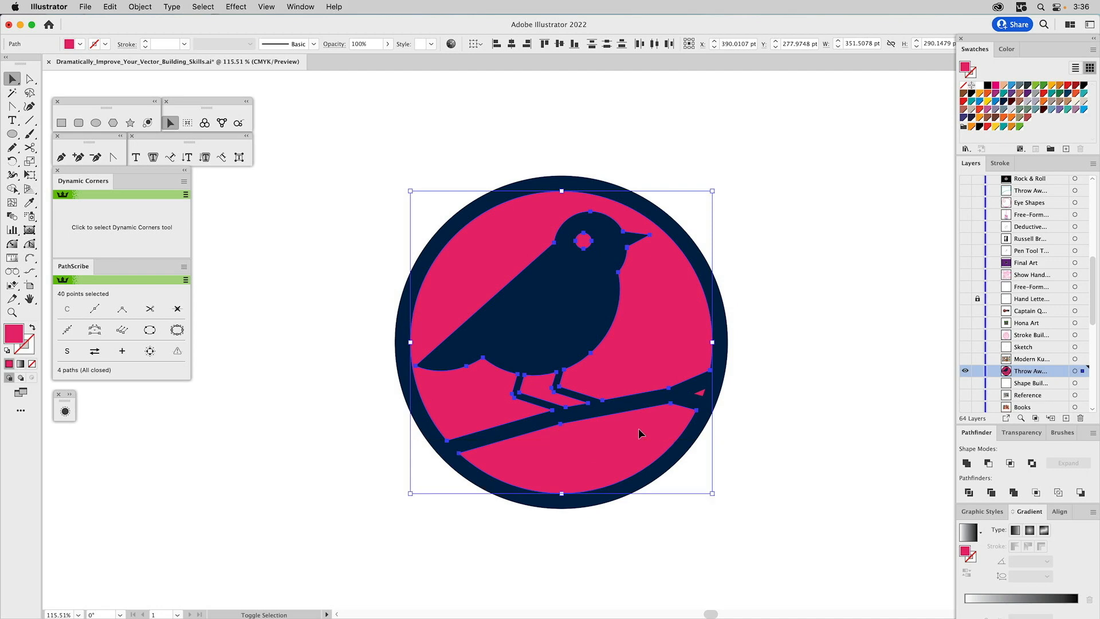
pyautogui.keyDown('shift'); pyautogui.click(700, 393); pyautogui.keyUp('shift')
pyautogui.click(1004, 94)
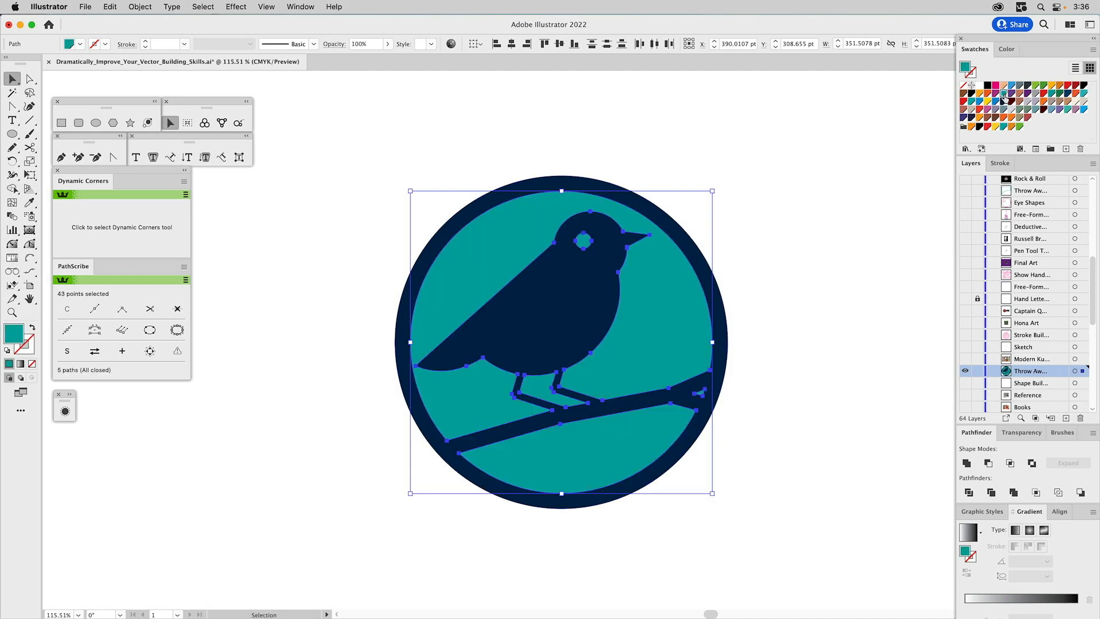
pyautogui.click(970, 103)
pyautogui.click(844, 223)
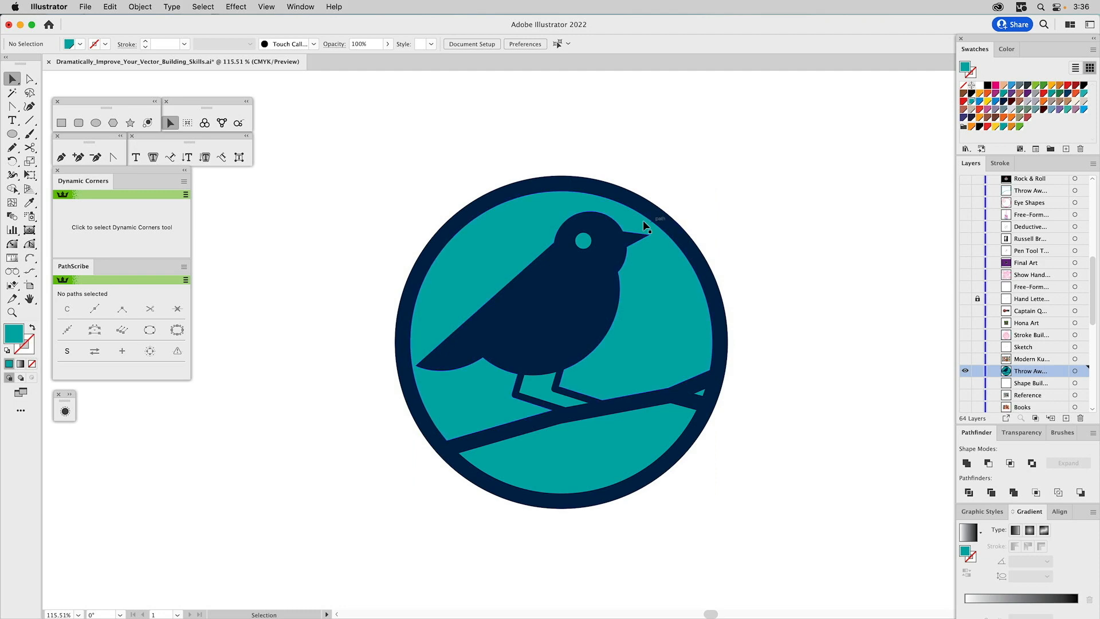
# Step: Round the tip of the bird's beak with a corner radius of about 1.45 pt and deselect it
pyautogui.press('z')
pyautogui.moveTo(589, 251); pyautogui.dragTo(700, 316)
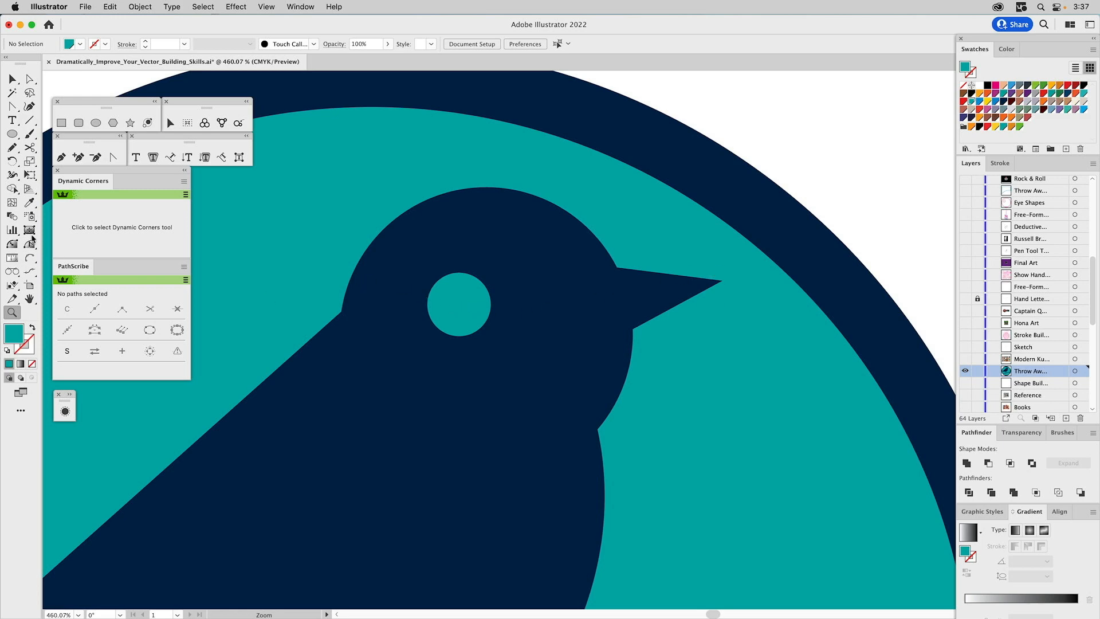
pyautogui.press('a')
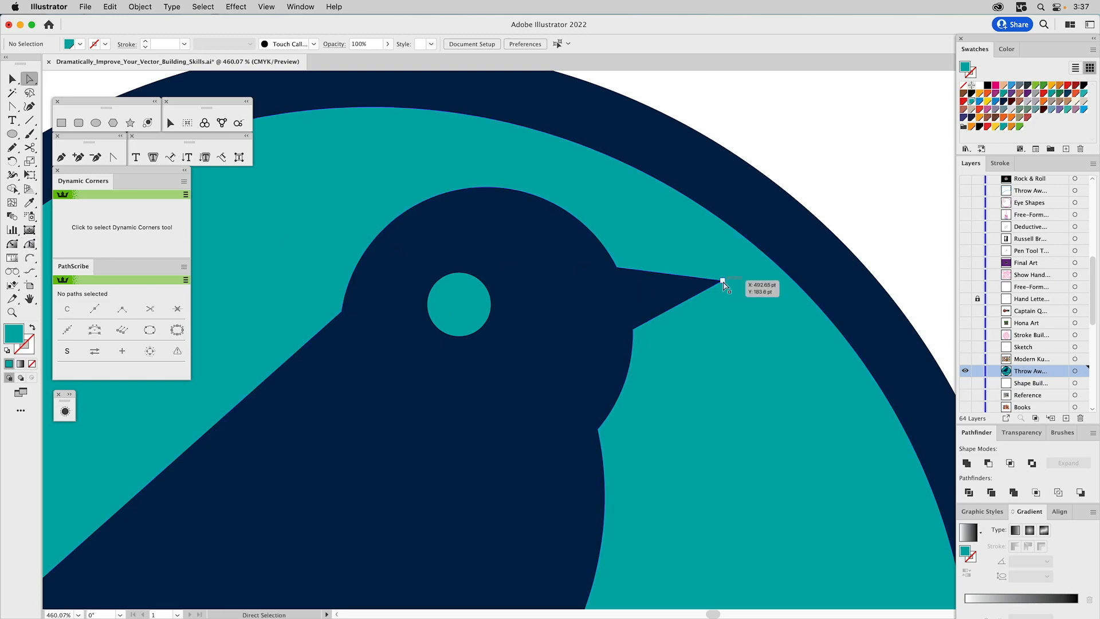
pyautogui.click(723, 281)
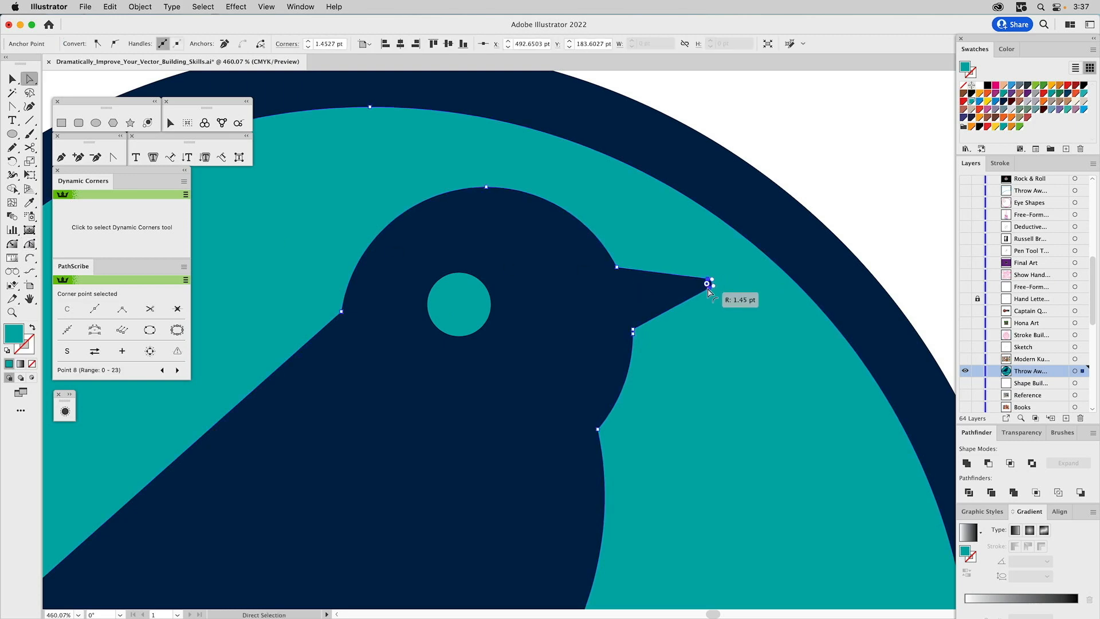
pyautogui.click(840, 165)
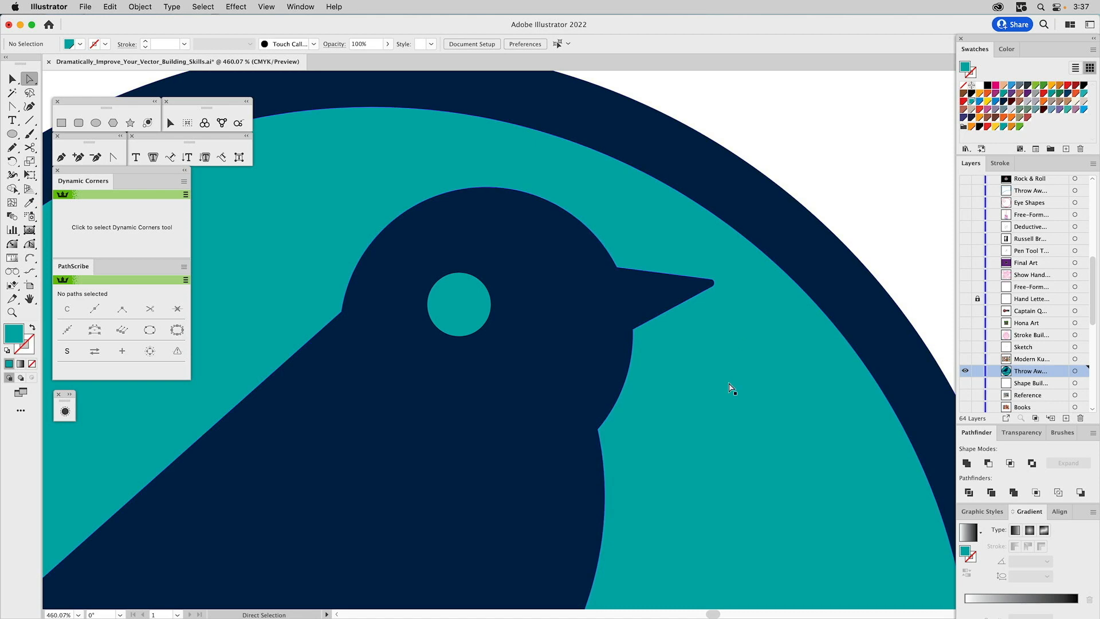
# Step: Round the pointed tip of the bird's tail with a corner radius of about 0.59 pt and deselect it
pyautogui.press('super+0')
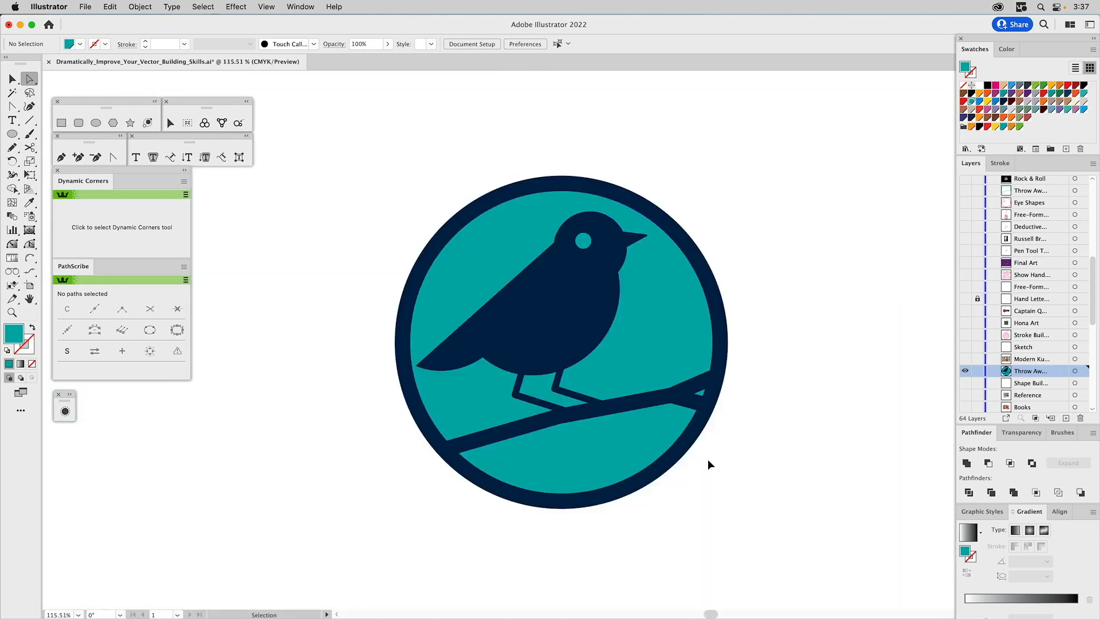
pyautogui.press('z')
pyautogui.moveTo(375, 328); pyautogui.dragTo(510, 422)
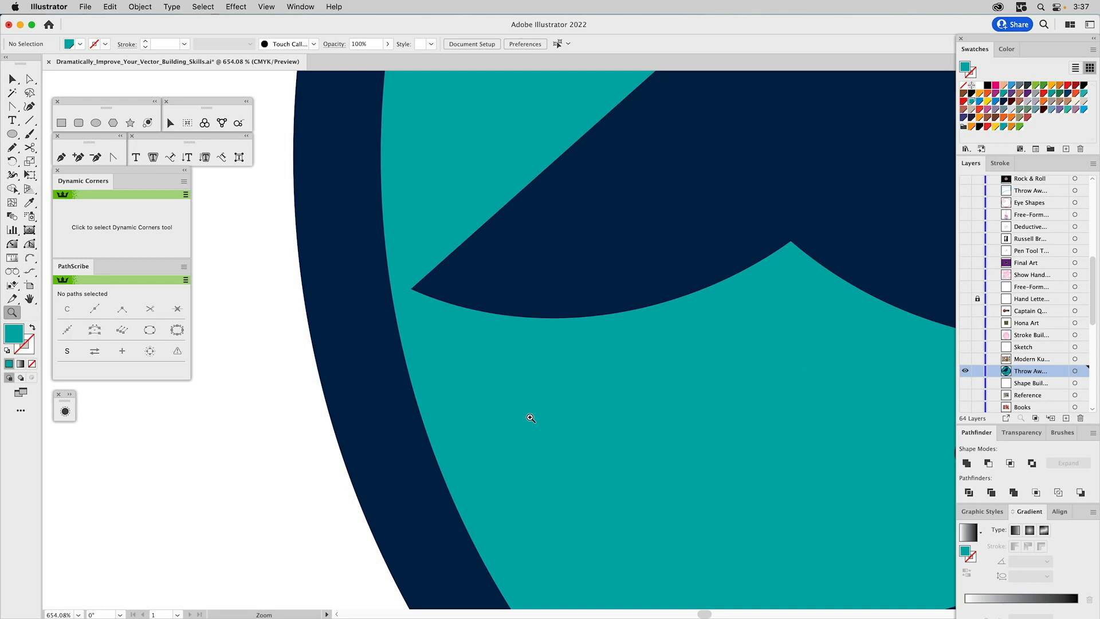
pyautogui.press('a')
pyautogui.click(410, 289)
pyautogui.moveTo(422, 289); pyautogui.dragTo(418, 312)
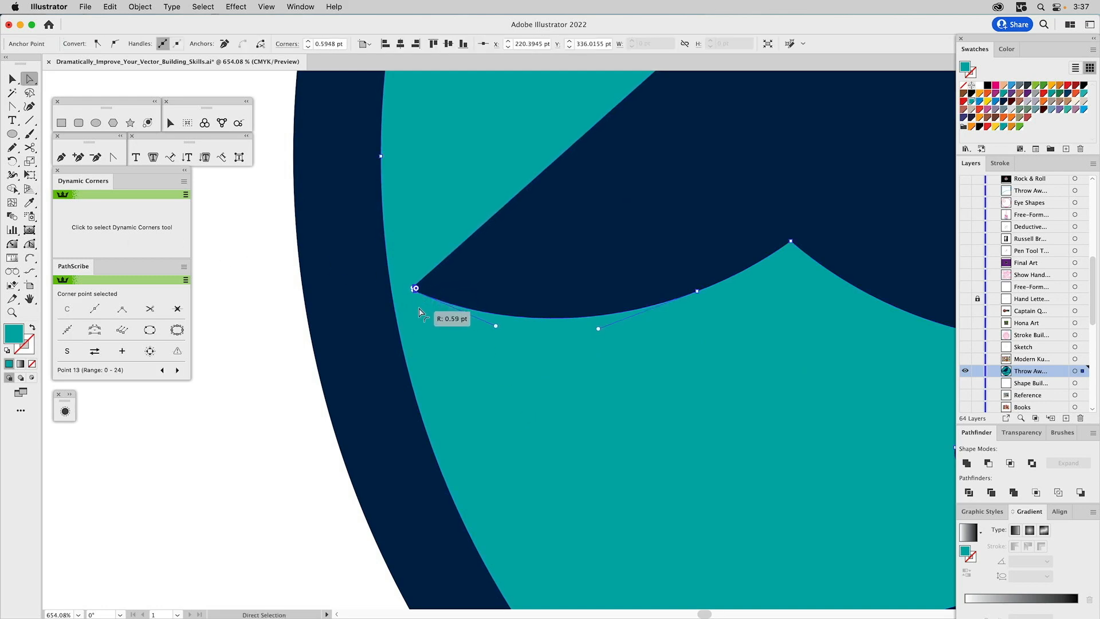
pyautogui.click(248, 358)
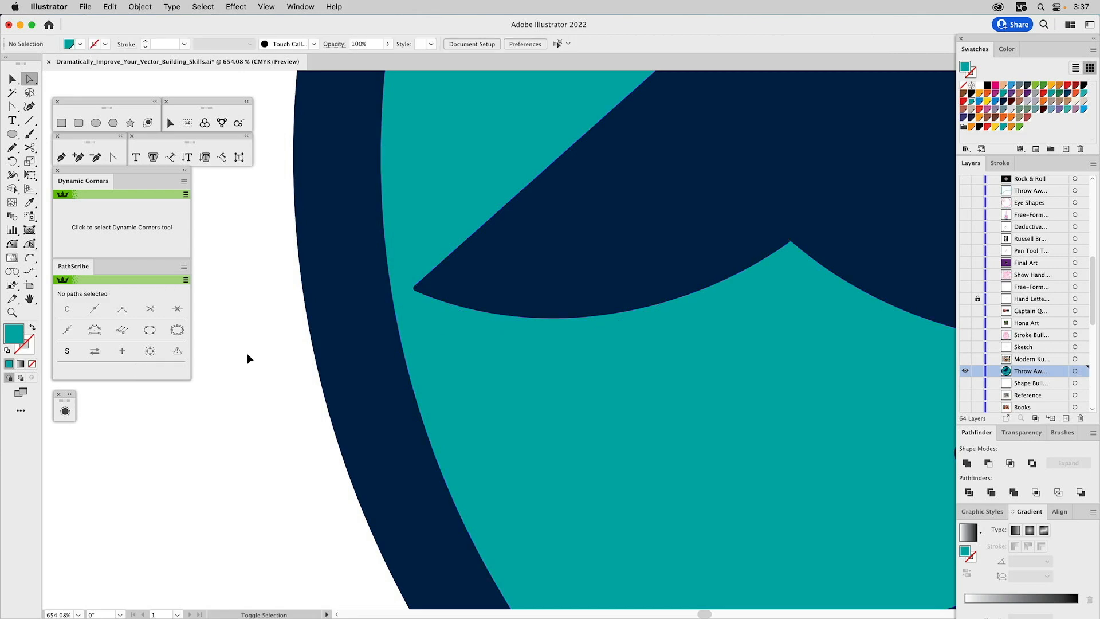
pyautogui.press('super+0')
pyautogui.press('v')
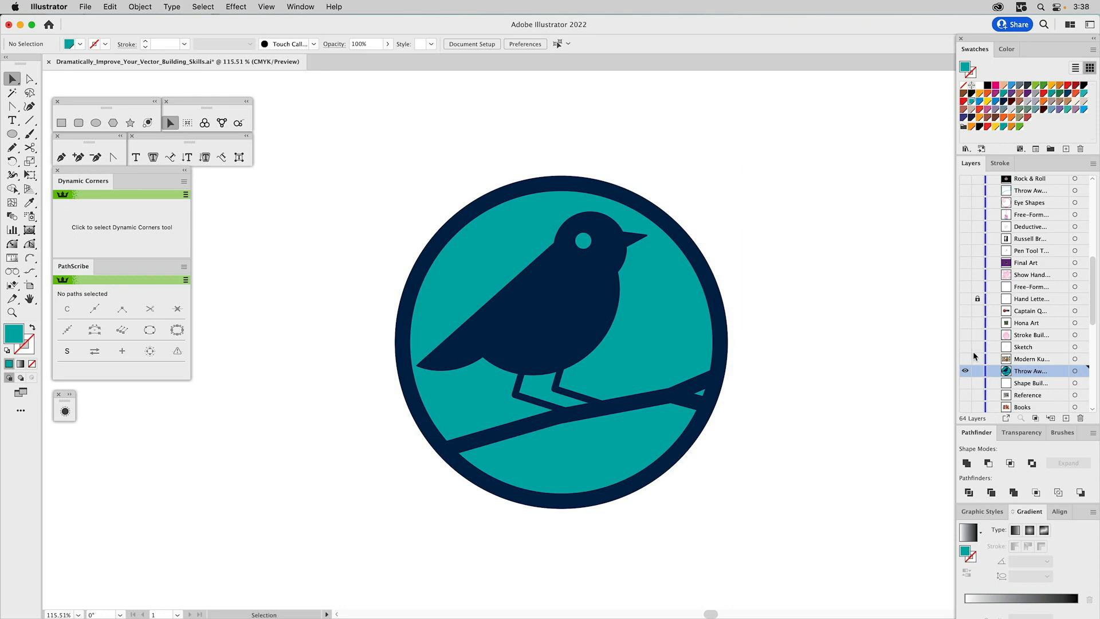
# Step: Hide the bird emblem layer, view the icon set layer, and show the turtle's Sketch and Stroke Building layers in its place
pyautogui.moveTo(965, 358); pyautogui.dragTo(967, 371)
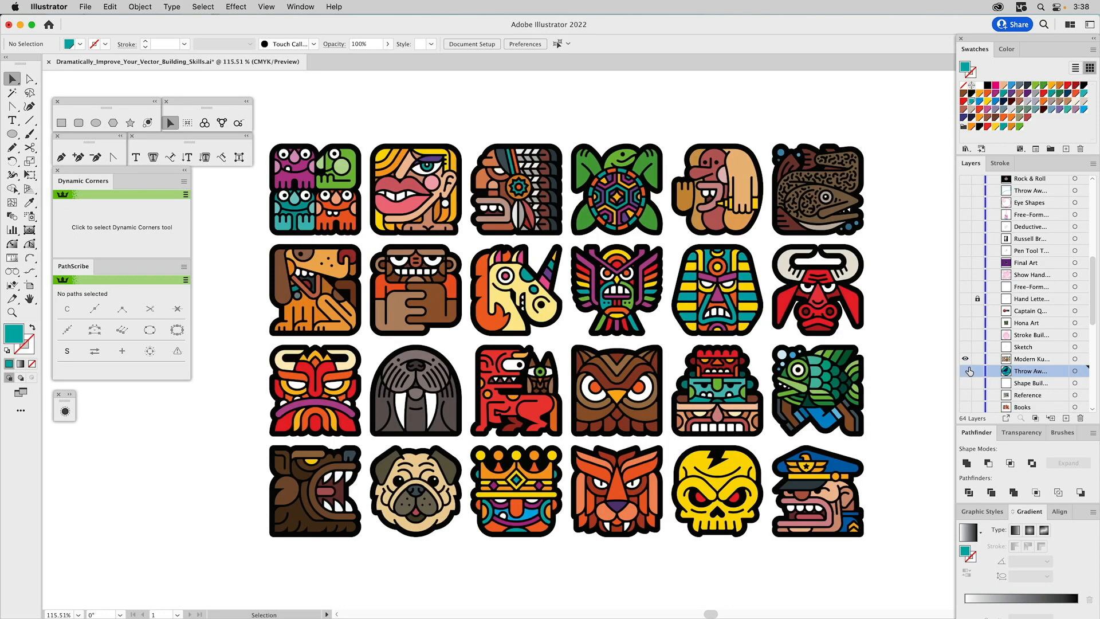
pyautogui.click(1020, 359)
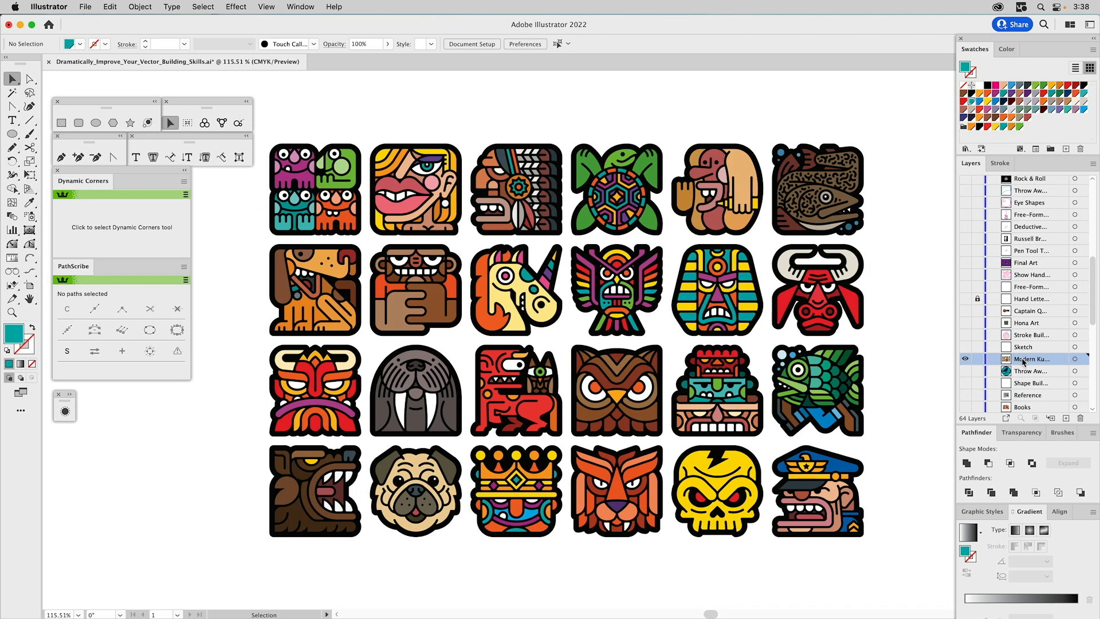
pyautogui.keyDown('alt'); pyautogui.click(965, 347); pyautogui.keyUp('alt')
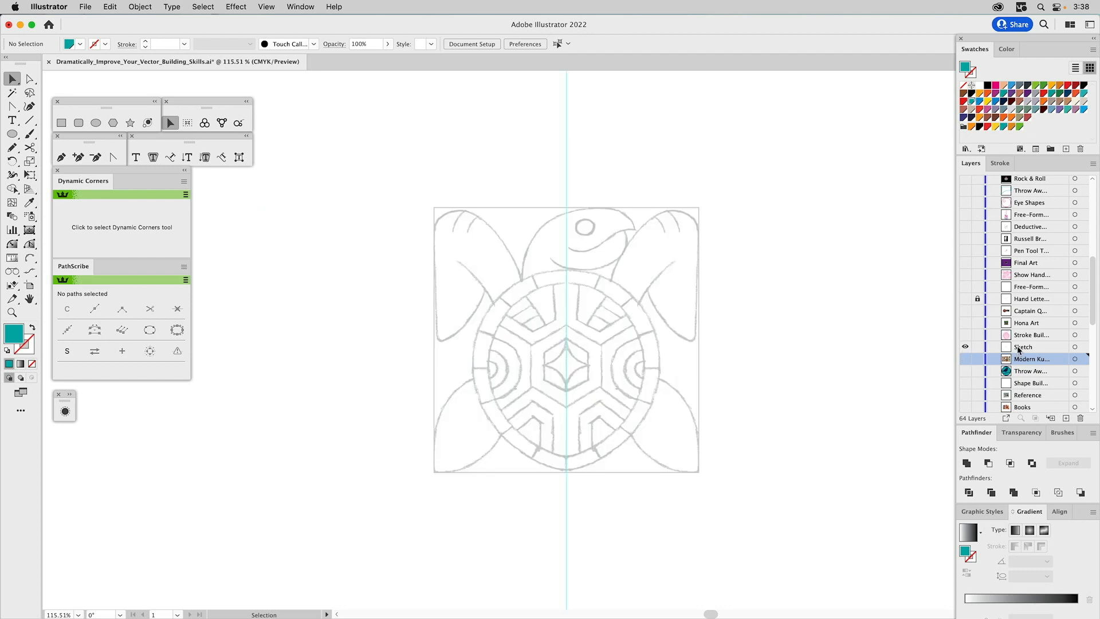
pyautogui.click(1017, 349)
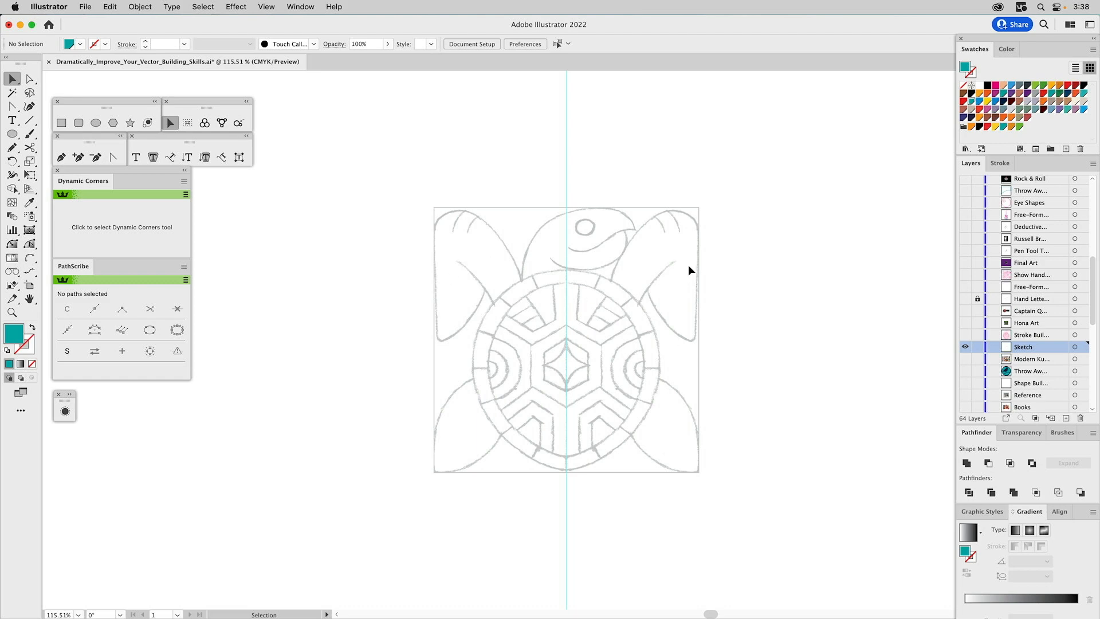
pyautogui.click(965, 334)
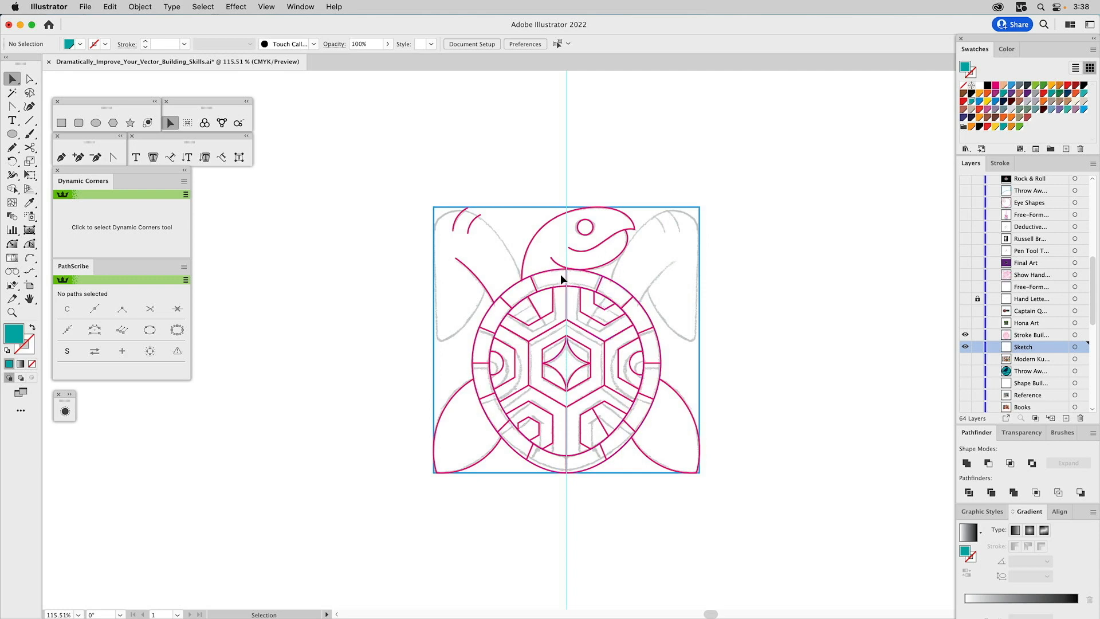
# Step: Draw the turtle's upper-left flipper outline in straight Pen segments, starting on the inner shoulder curve and ending at the shell beside the head
pyautogui.press('z')
pyautogui.moveTo(381, 177); pyautogui.dragTo(590, 409)
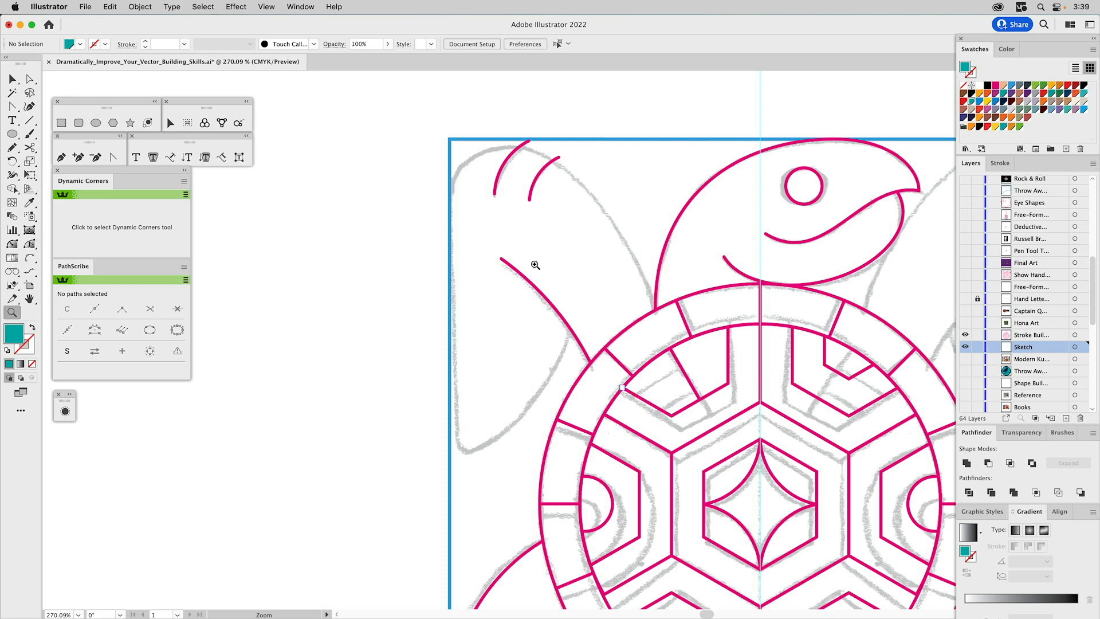
pyautogui.press('v')
pyautogui.moveTo(551, 264); pyautogui.dragTo(521, 302)
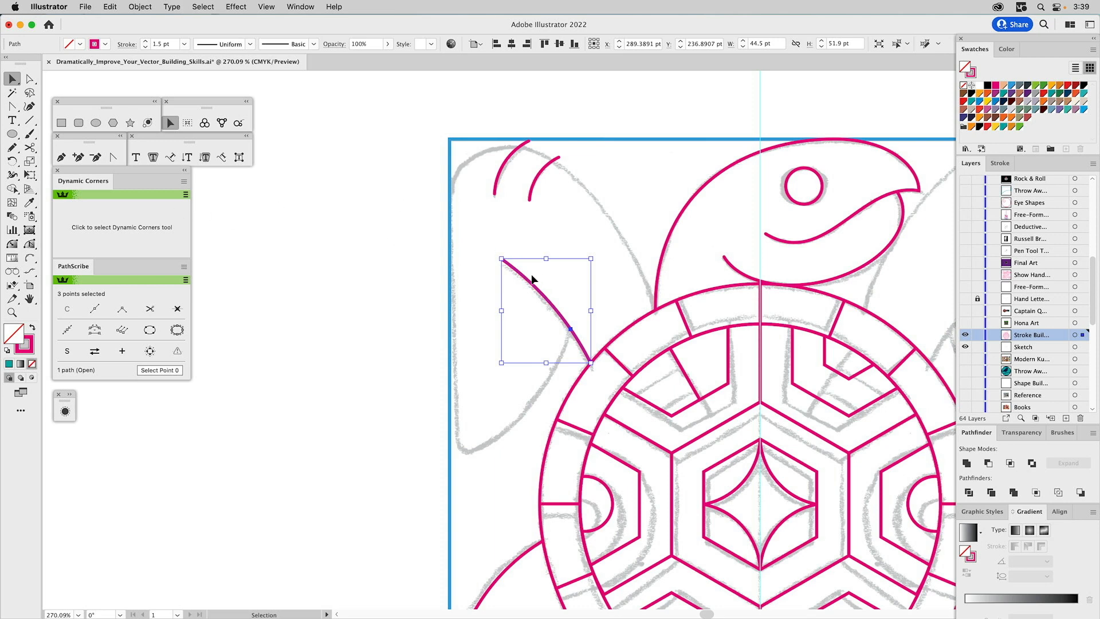
pyautogui.click(526, 235)
pyautogui.click(62, 156)
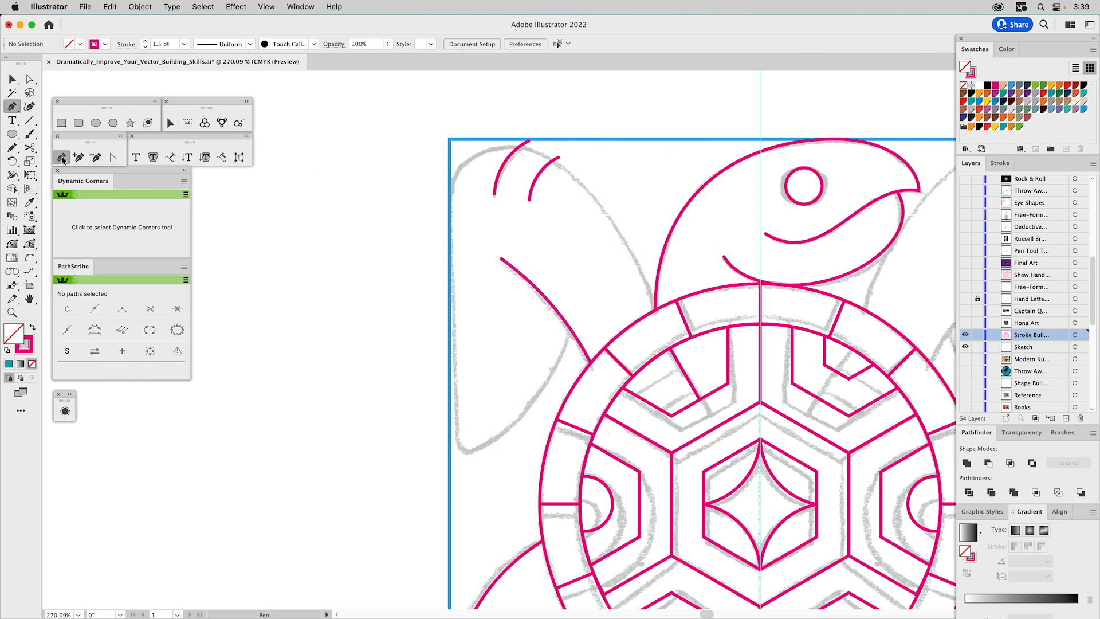
pyautogui.click(570, 329)
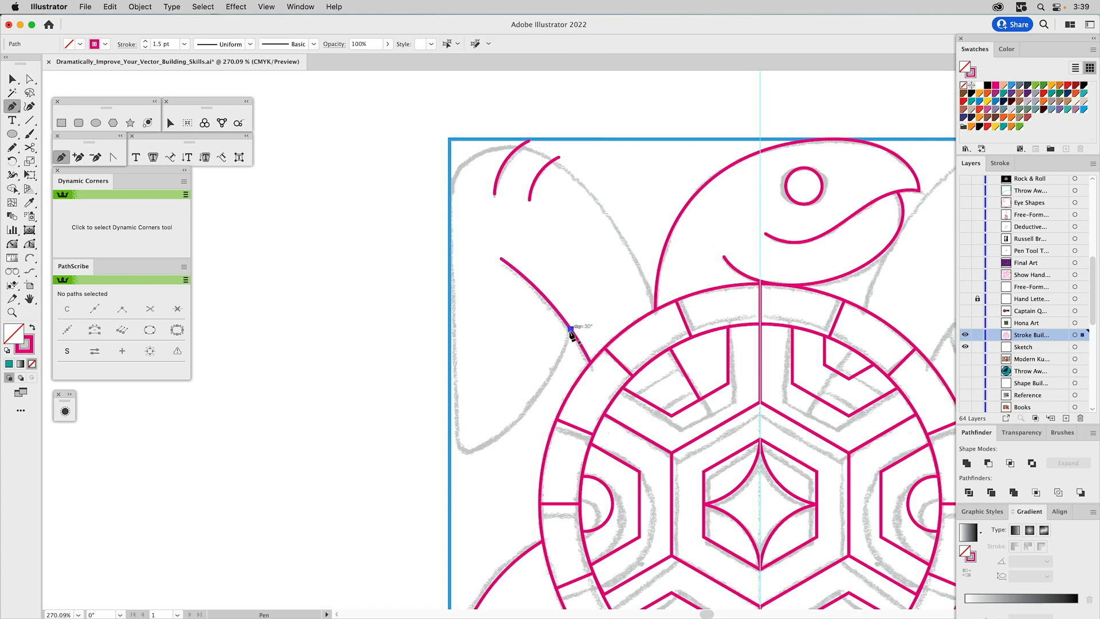
pyautogui.click(451, 461)
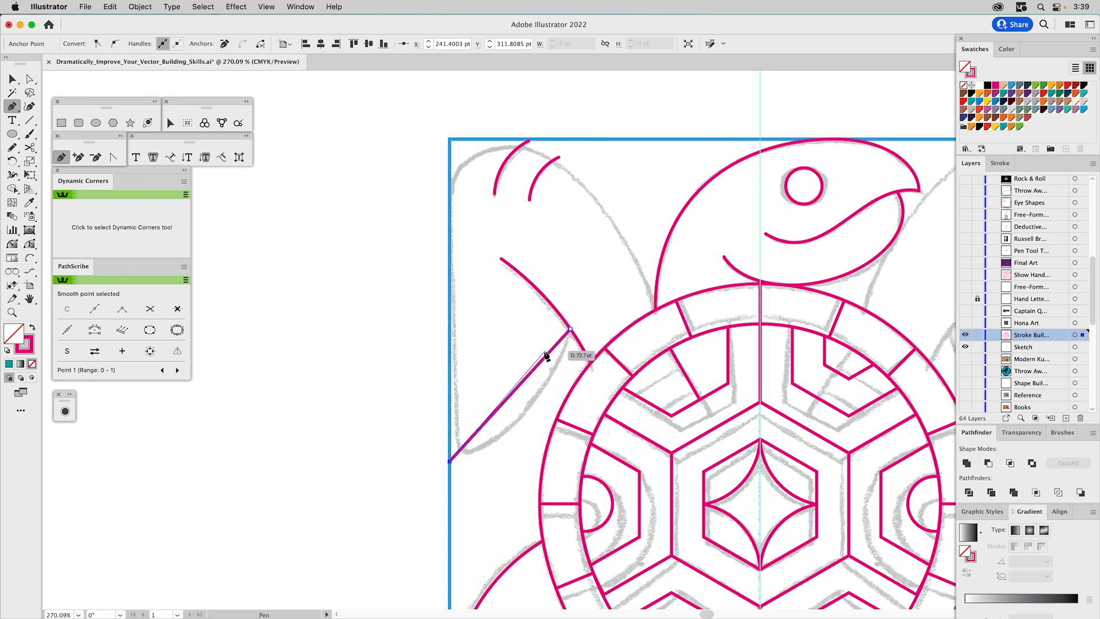
pyautogui.click(450, 153)
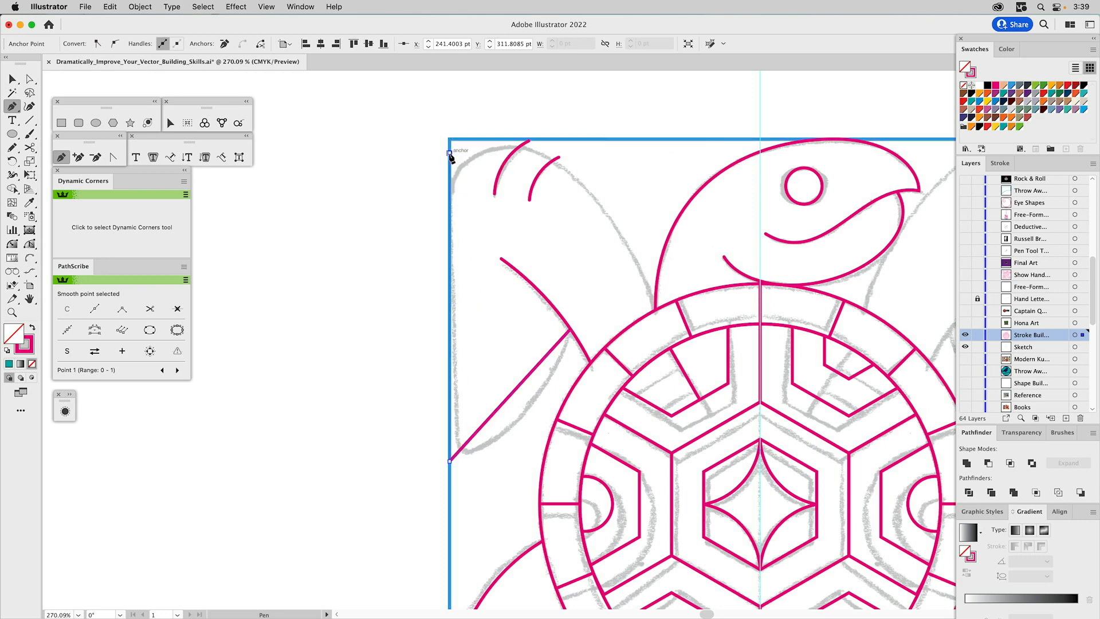
pyautogui.click(530, 134)
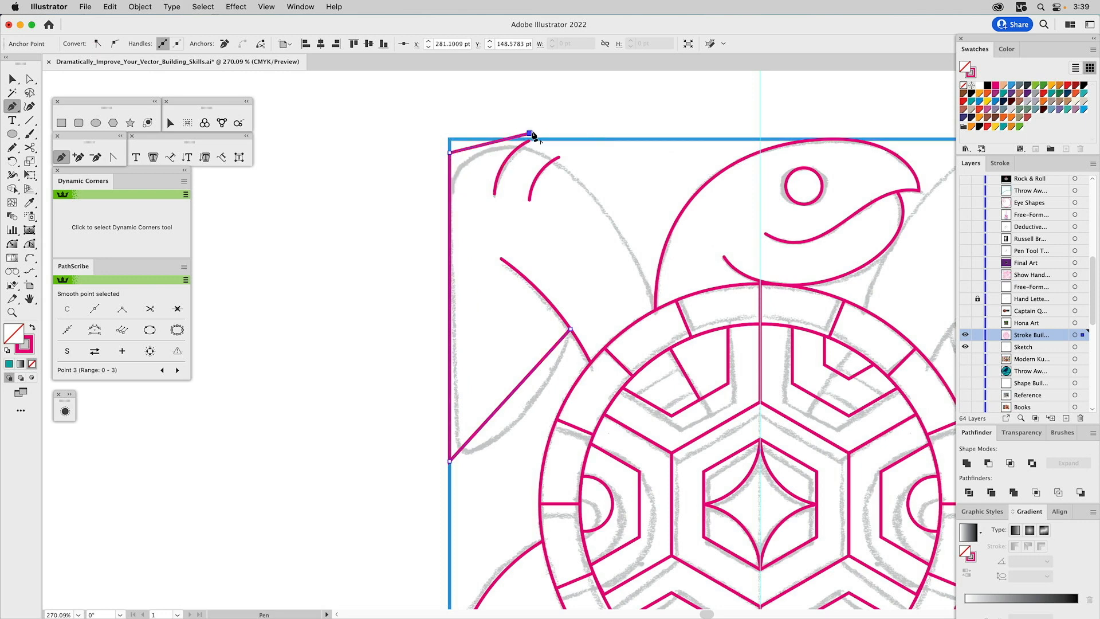
pyautogui.click(659, 324)
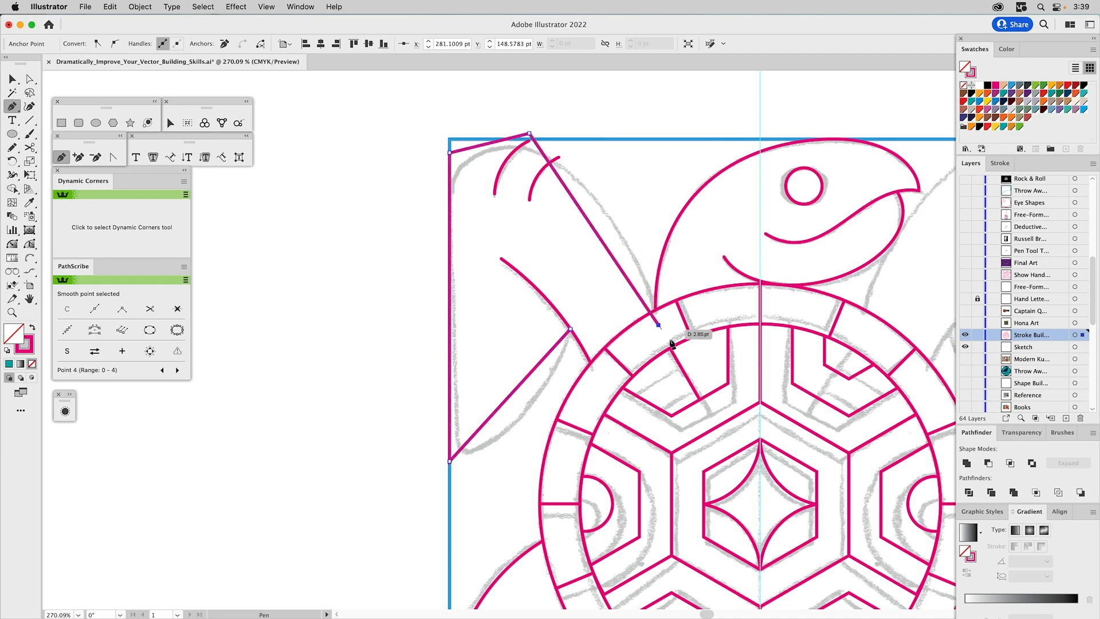
pyautogui.keyDown('super'); pyautogui.click(661, 315); pyautogui.keyUp('super')
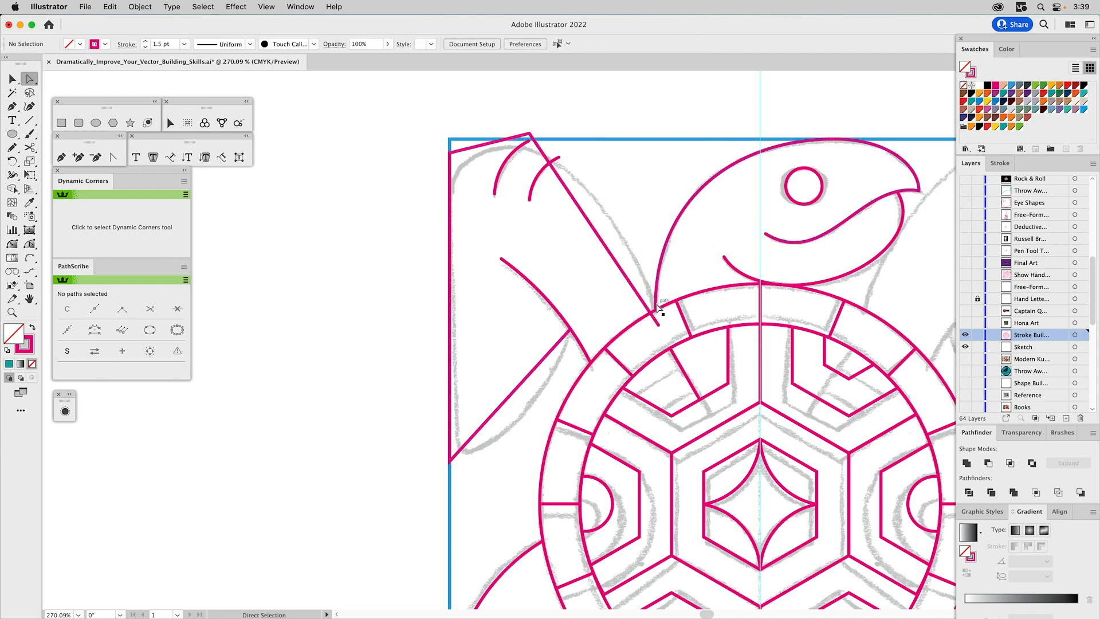
# Step: Snap the flipper path's loose end point onto the end of the head curve at the shell's edge
pyautogui.click(657, 311)
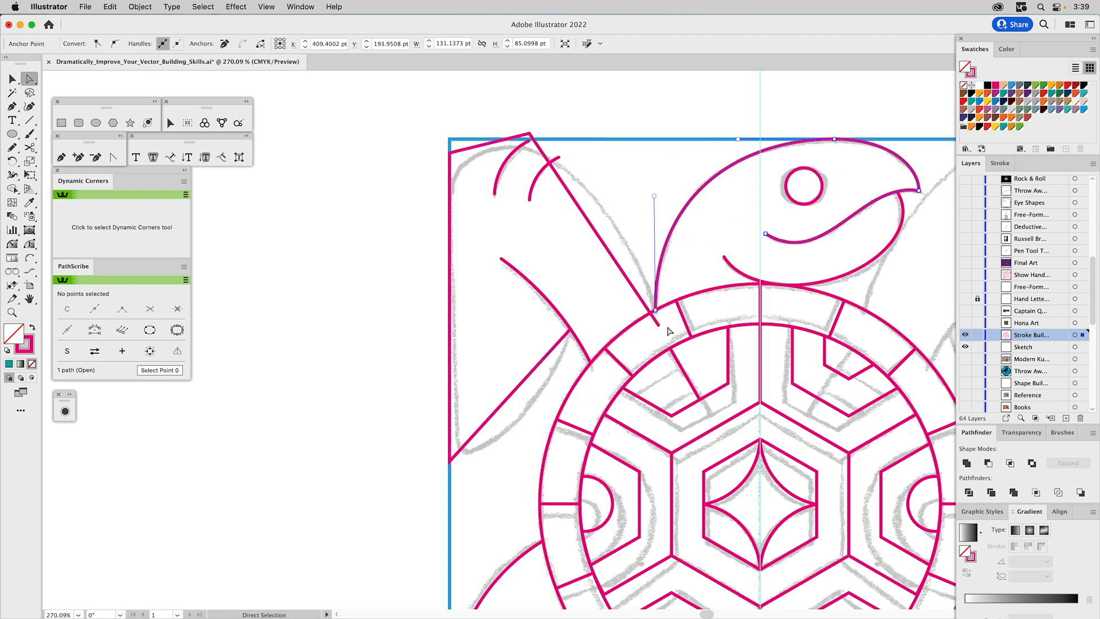
pyautogui.click(662, 331)
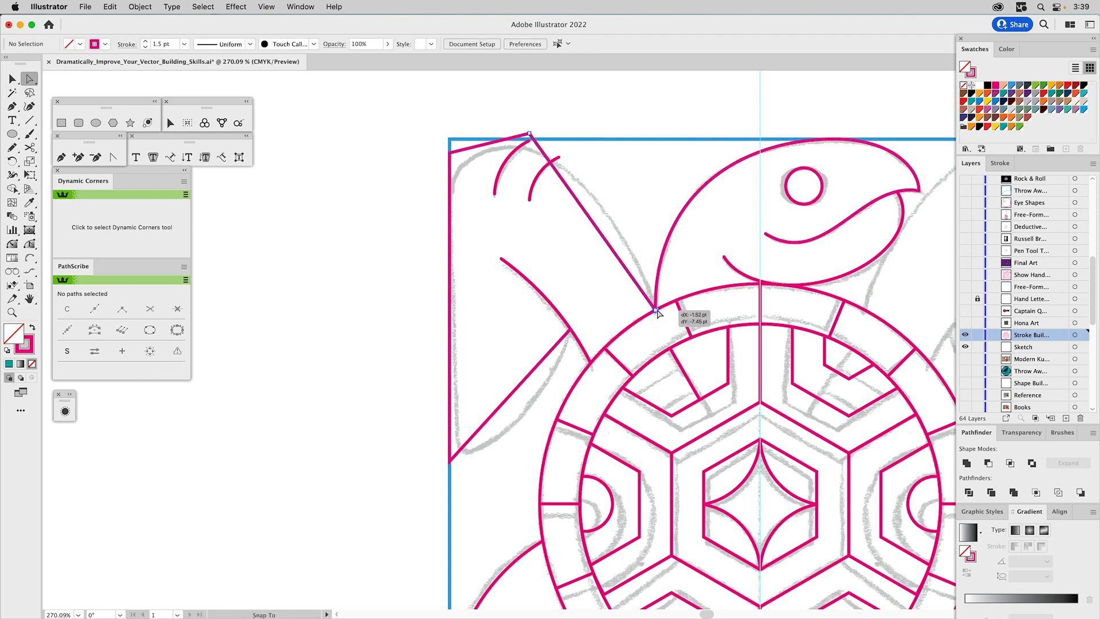
pyautogui.click(657, 312)
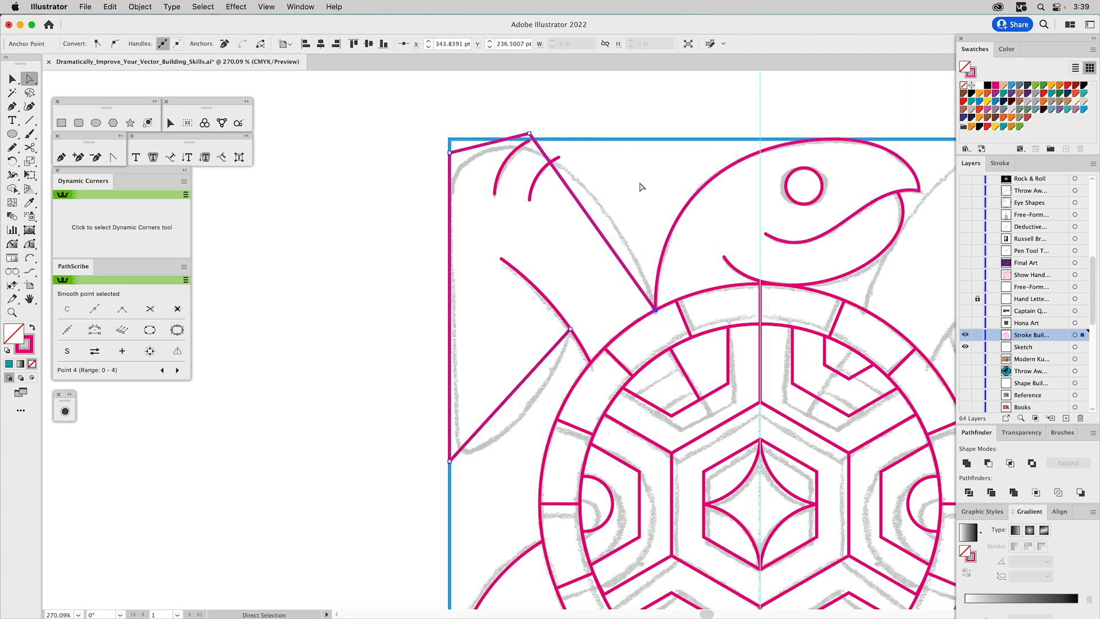
# Step: Bend the flipper's long upper edge and its lower edge into curves that follow the sketch, and deselect the path
pyautogui.click(113, 157)
pyautogui.moveTo(593, 222); pyautogui.dragTo(605, 213)
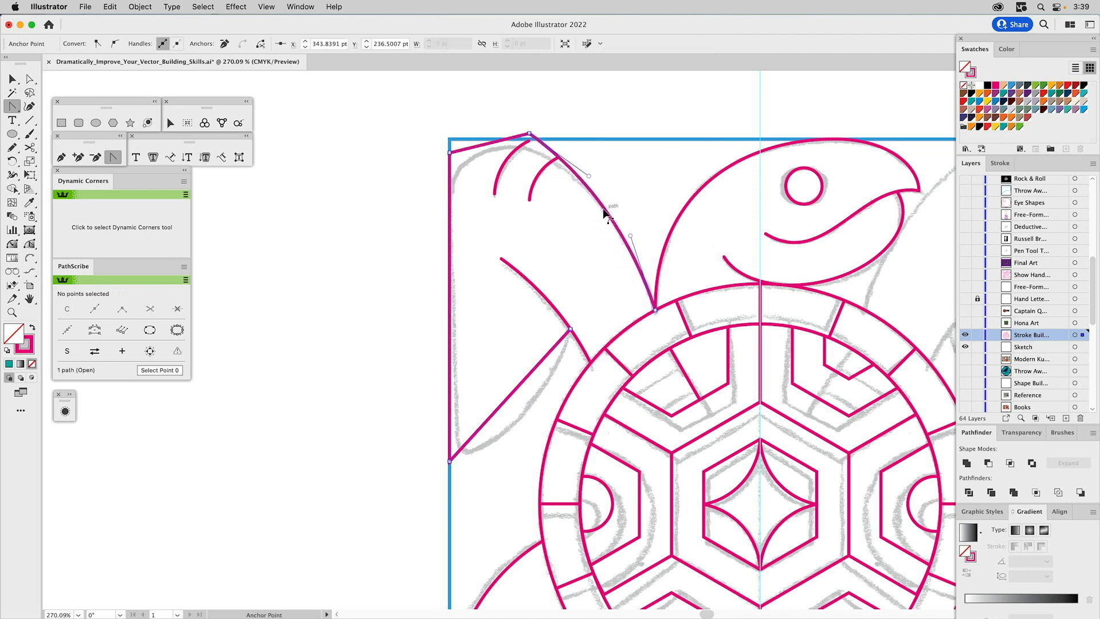
pyautogui.moveTo(512, 391); pyautogui.dragTo(507, 445)
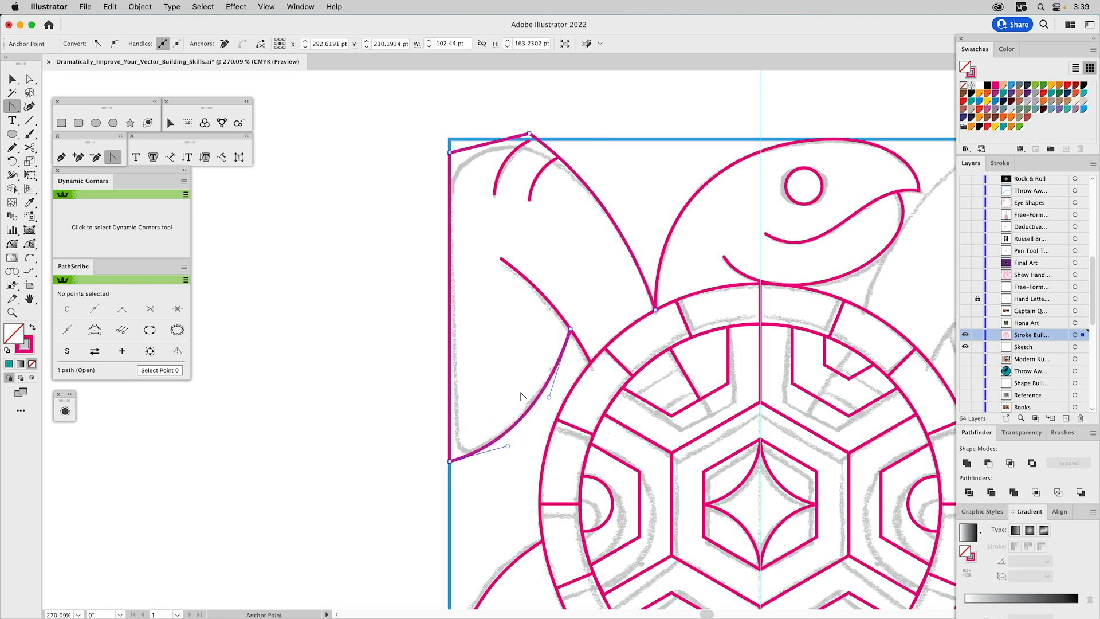
pyautogui.press('a')
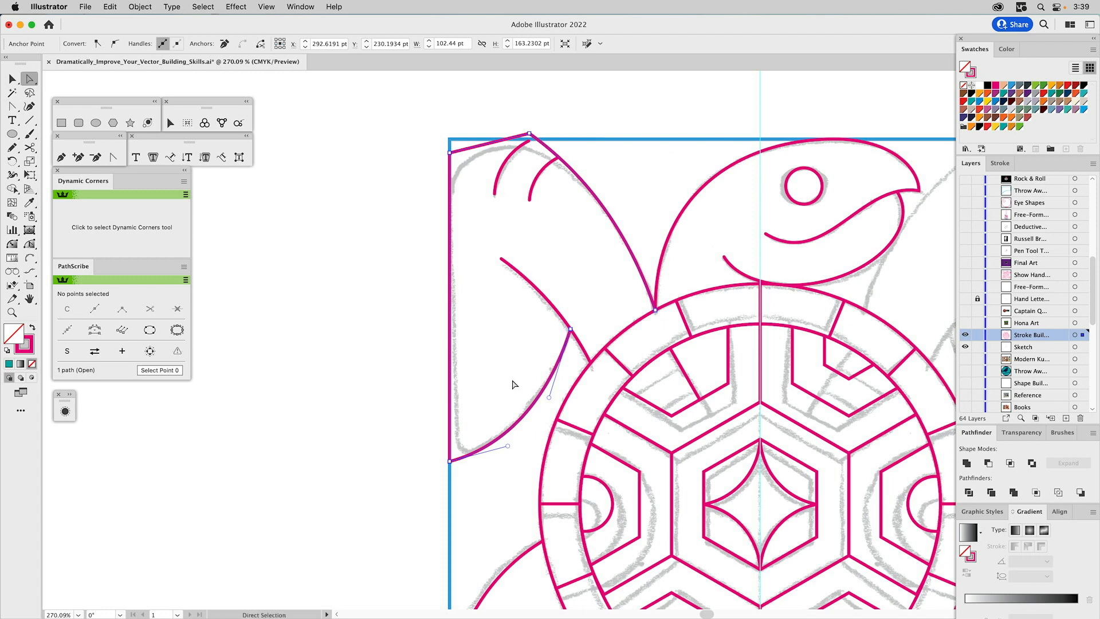
pyautogui.click(511, 381)
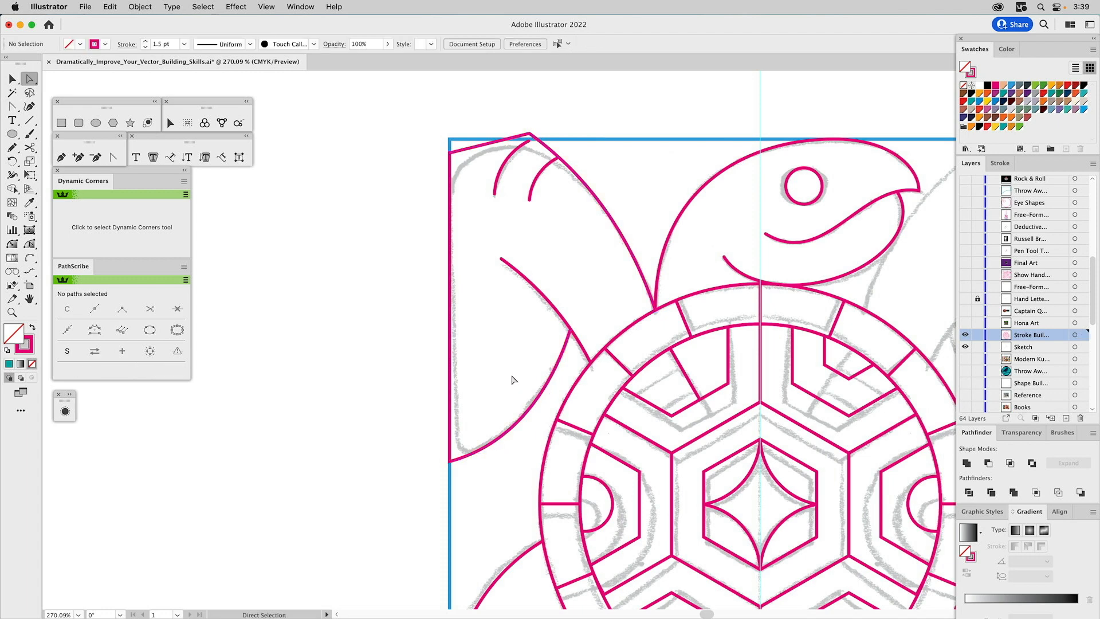
# Step: Round both top corners of the flipper together with a corner radius of about 32 pt and deselect them
pyautogui.click(530, 135)
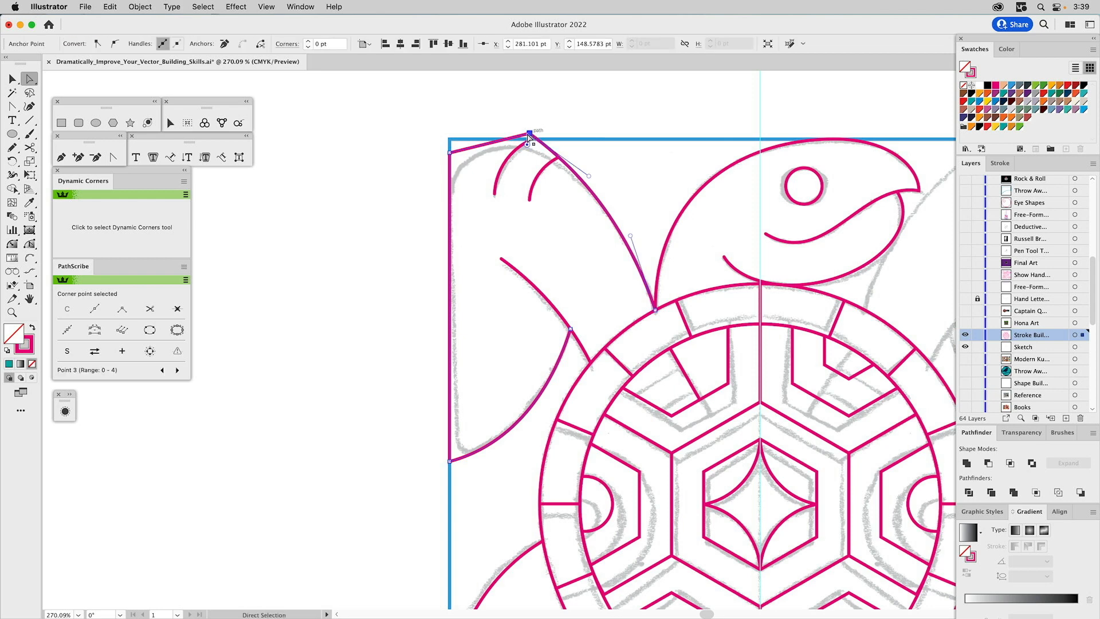
pyautogui.keyDown('shift'); pyautogui.click(451, 154); pyautogui.keyUp('shift')
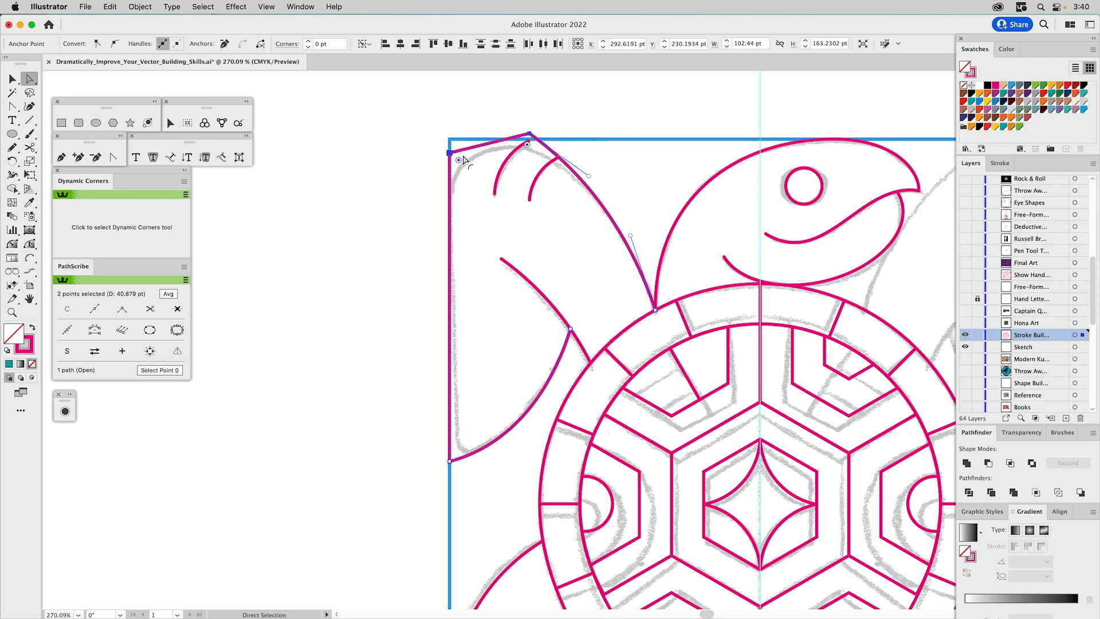
pyautogui.moveTo(460, 162); pyautogui.dragTo(517, 221)
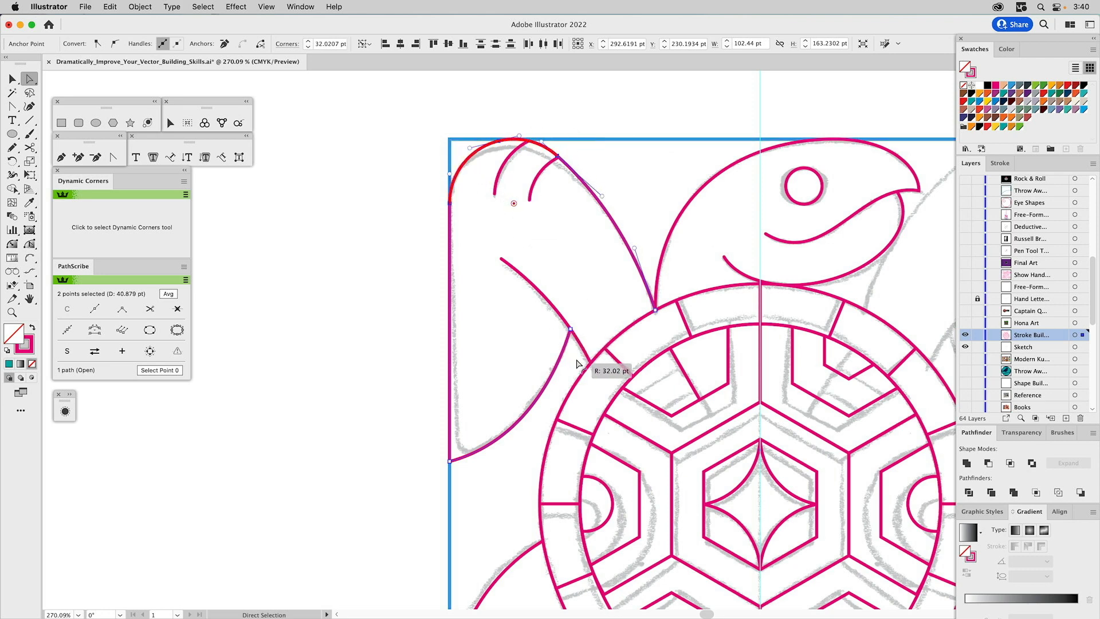
pyautogui.click(609, 111)
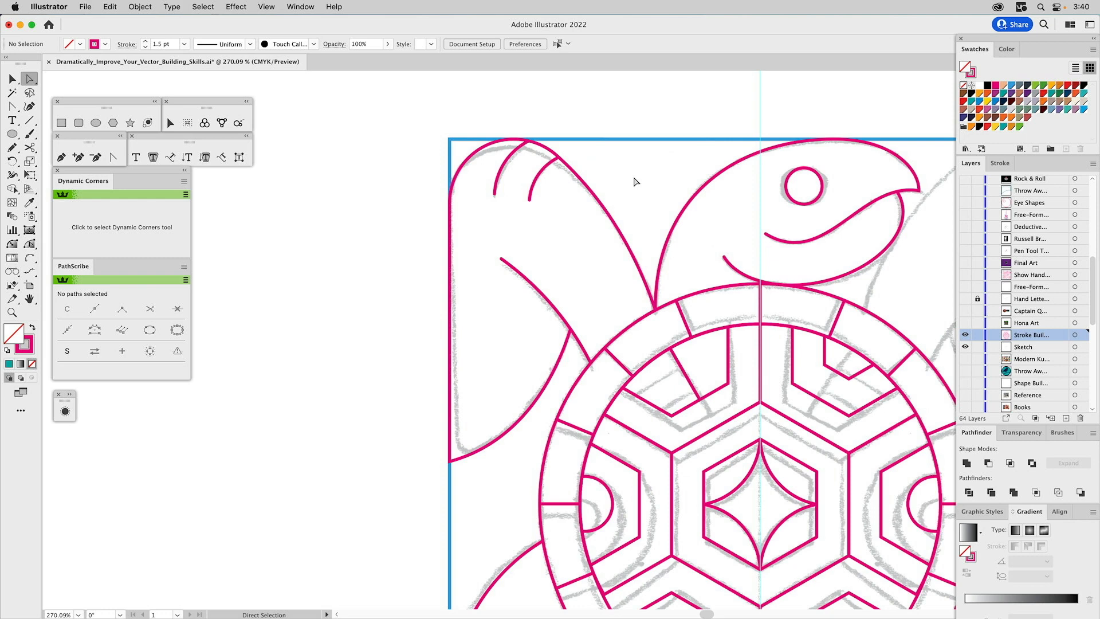
# Step: Slightly round the flipper's pointed lower corner to match the sketch and deselect the path
pyautogui.click(454, 460)
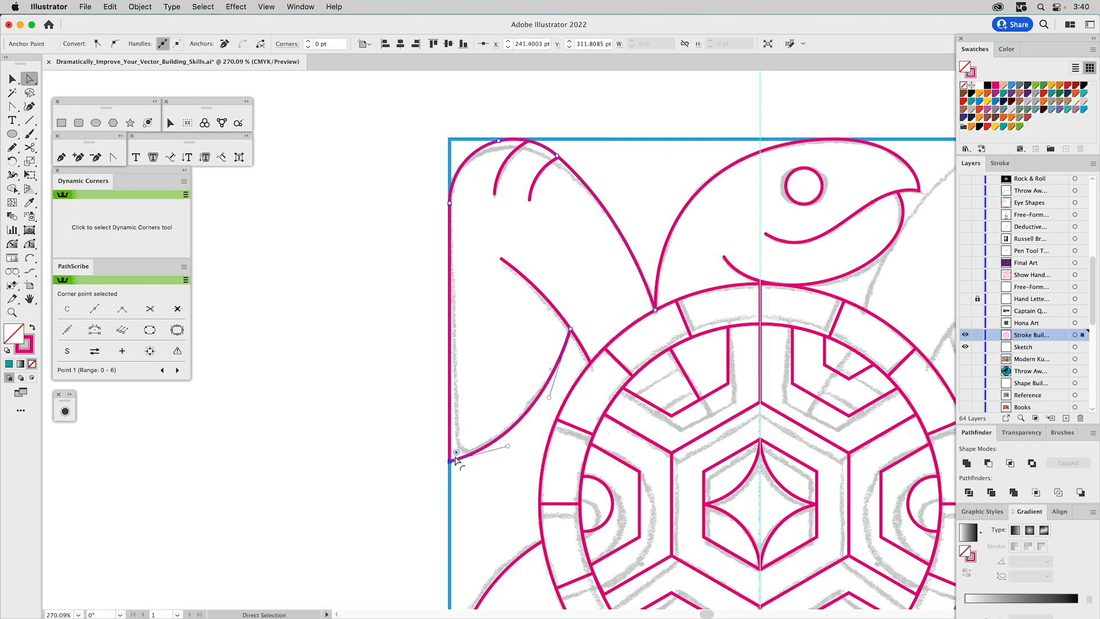
pyautogui.moveTo(457, 453); pyautogui.dragTo(462, 450)
pyautogui.click(488, 384)
pyautogui.press('v')
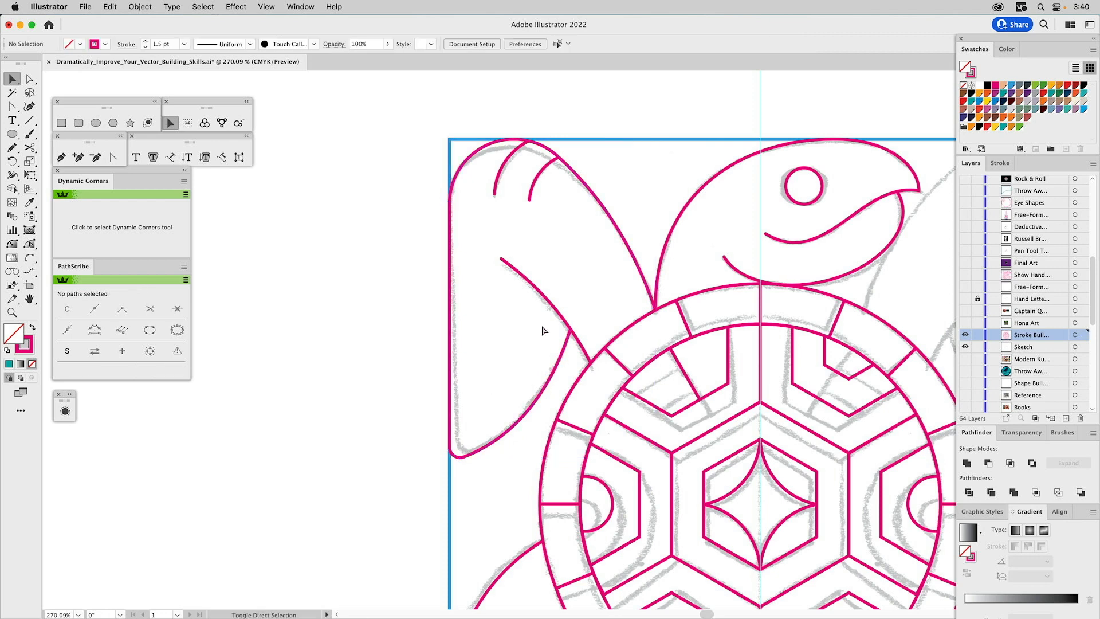
# Step: Reflect a copy of the flipper outline and its detail lines across the vertical centre guide to the turtle's other side
pyautogui.press('super+0')
pyautogui.moveTo(497, 213); pyautogui.dragTo(455, 282)
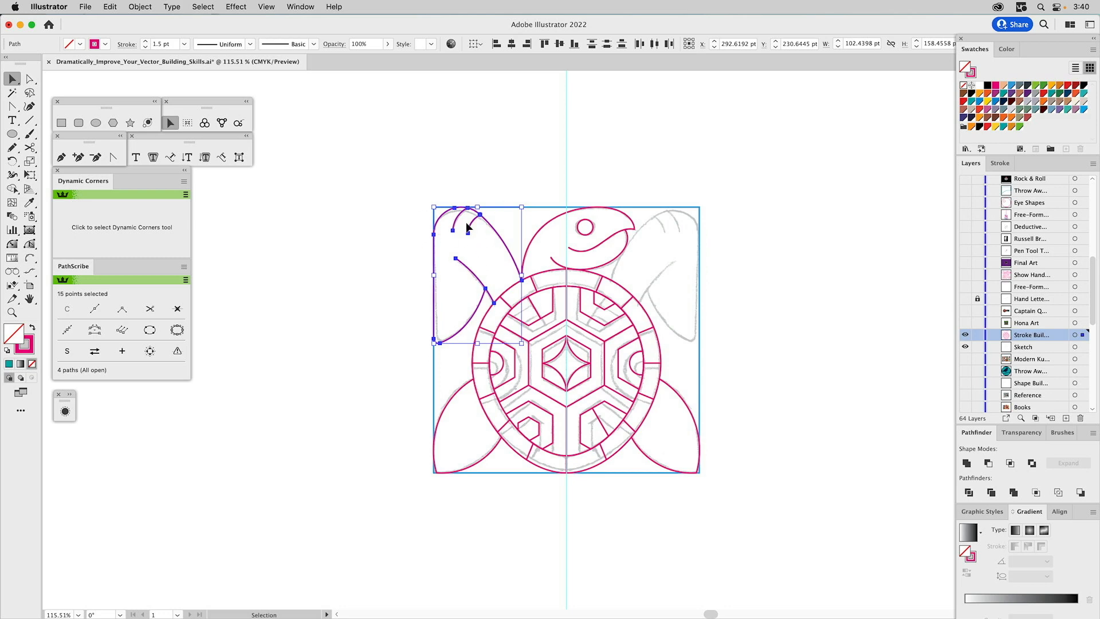
pyautogui.moveTo(12, 161); pyautogui.dragTo(39, 175)
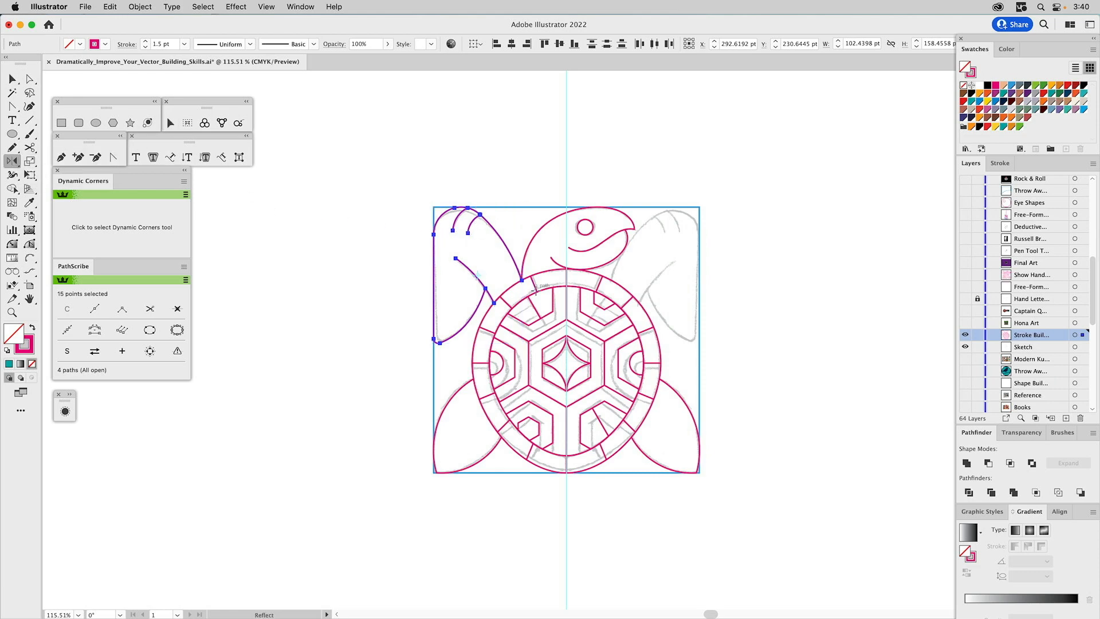
pyautogui.click(566, 285)
pyautogui.moveTo(566, 284); pyautogui.dragTo(560, 332)
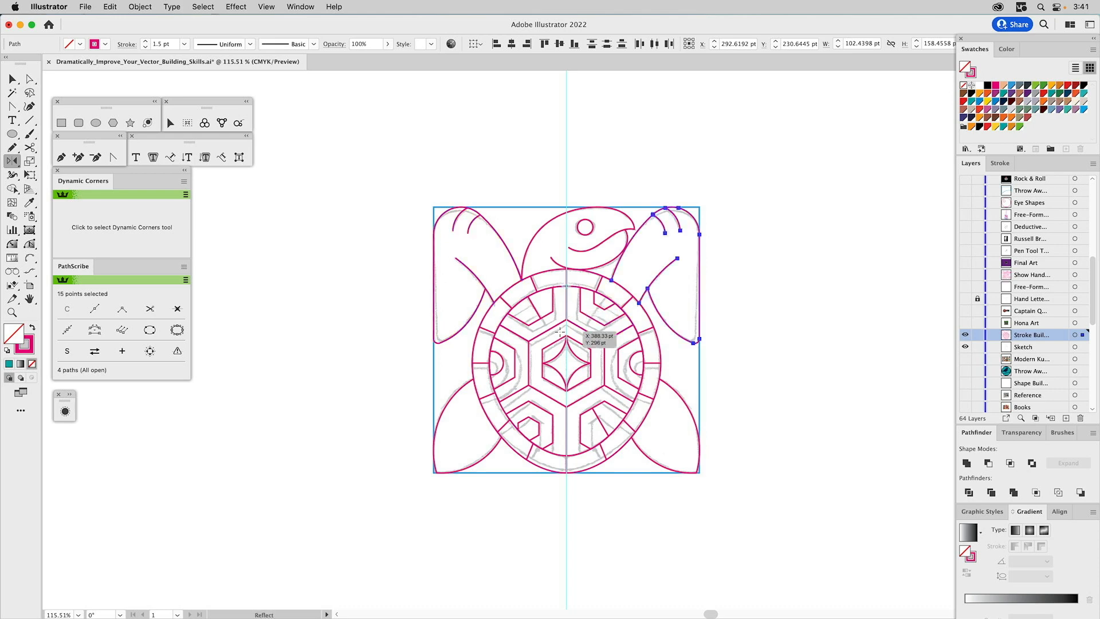
# Step: Deselect the reflected flipper and delete the blue square framing the turtle
pyautogui.keyDown('super'); pyautogui.click(750, 307); pyautogui.keyUp('super')
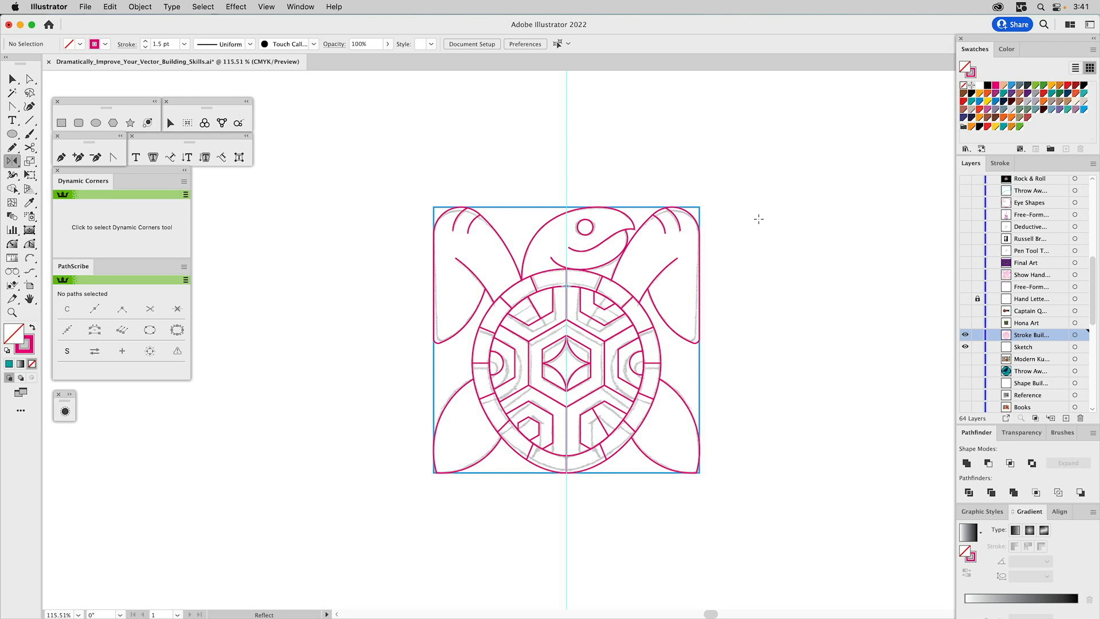
pyautogui.press('v')
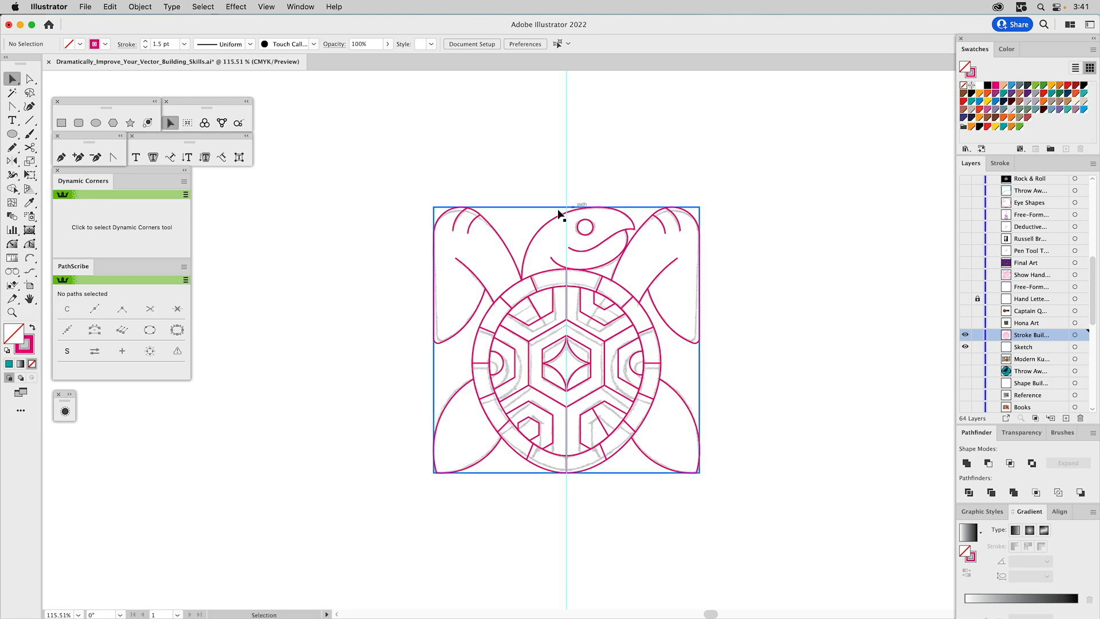
pyautogui.click(508, 210)
pyautogui.click(517, 200)
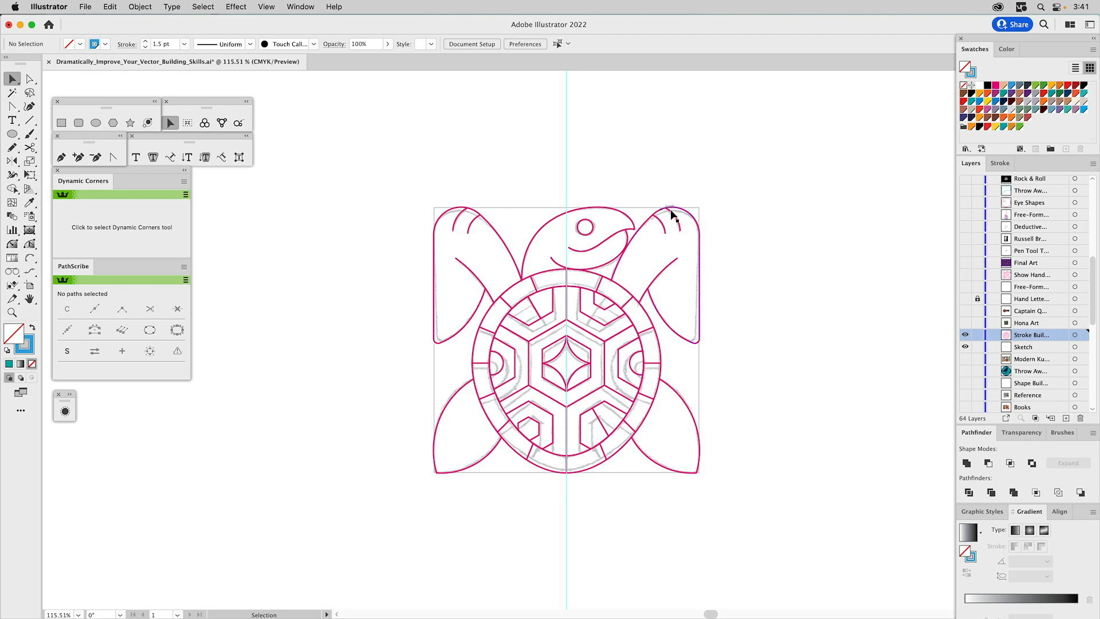
# Step: Fill the turtle's eye circle with black, remove its stroke and deselect it
pyautogui.click(590, 225)
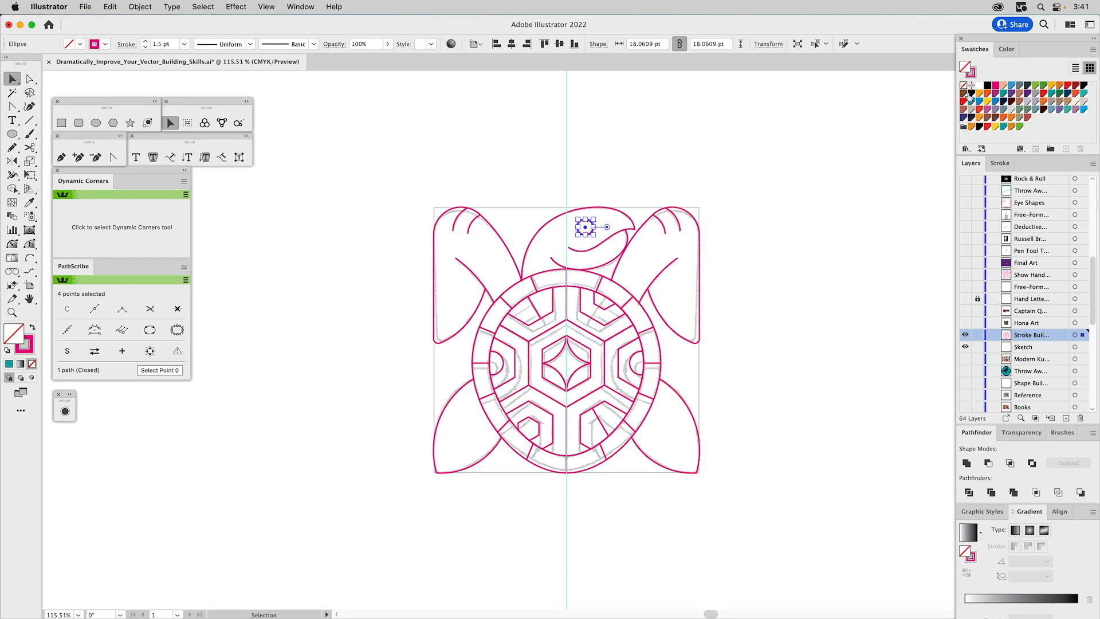
pyautogui.moveTo(971, 94); pyautogui.dragTo(972, 71)
pyautogui.click(974, 72)
pyautogui.click(964, 86)
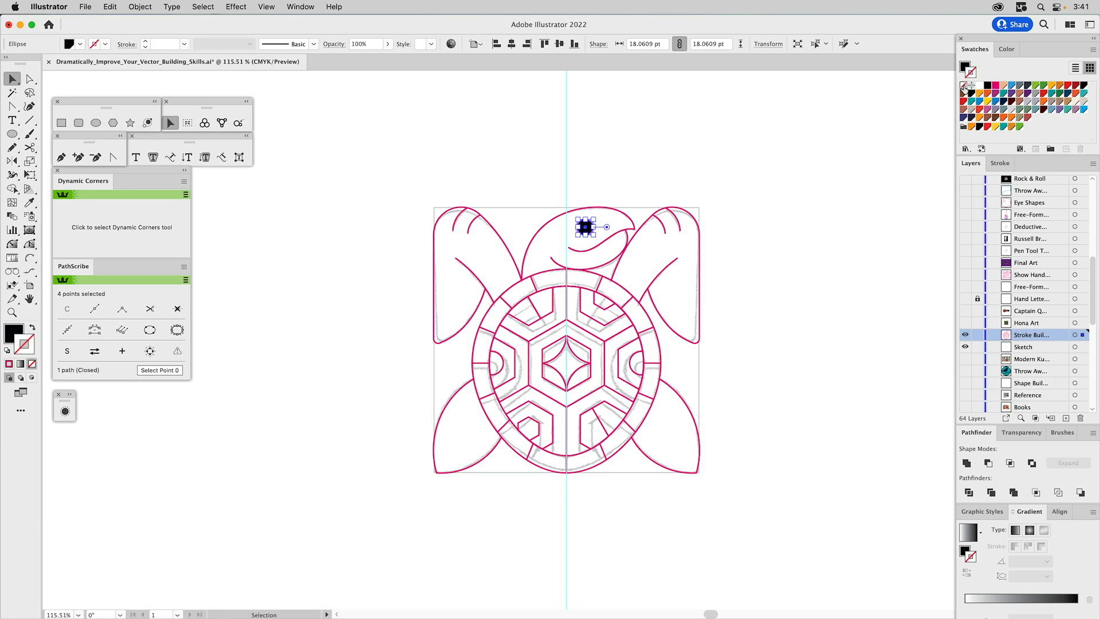
pyautogui.click(623, 188)
# Step: Hide the Sketch layer and colour the strokes of all turtle outlines black, leaving out the eye and the guide
pyautogui.moveTo(376, 185); pyautogui.dragTo(825, 519)
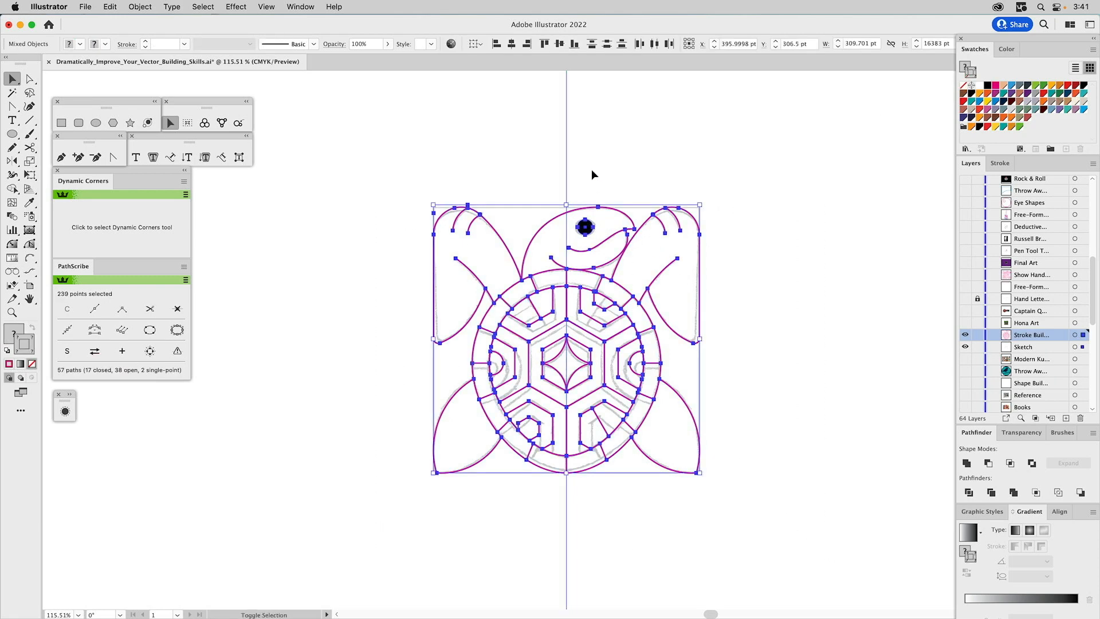
pyautogui.moveTo(535, 176); pyautogui.dragTo(536, 176)
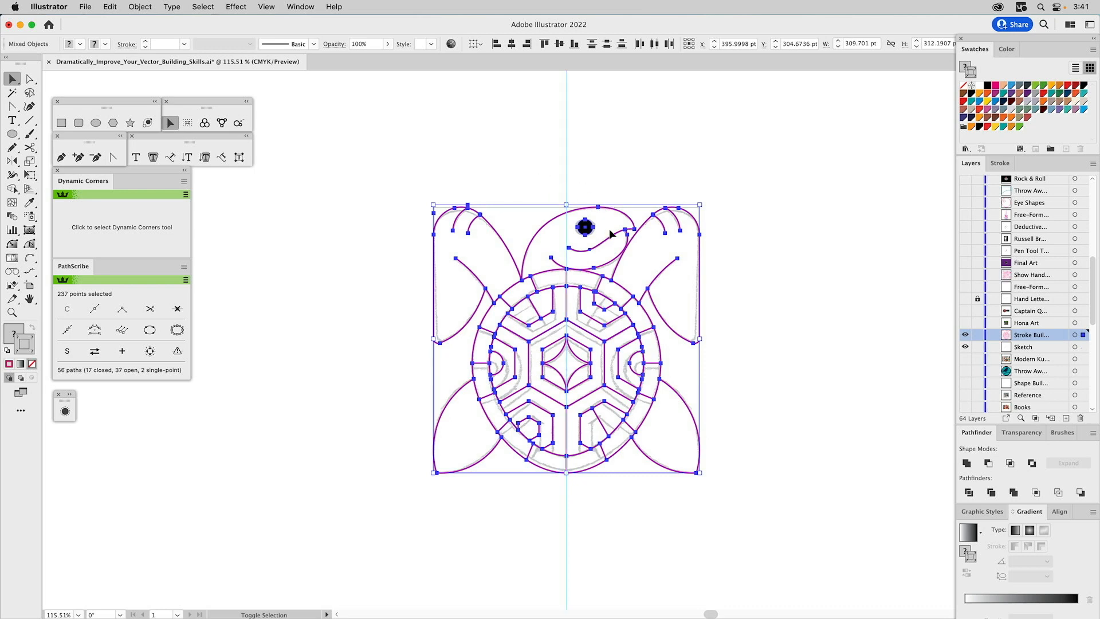
pyautogui.click(965, 347)
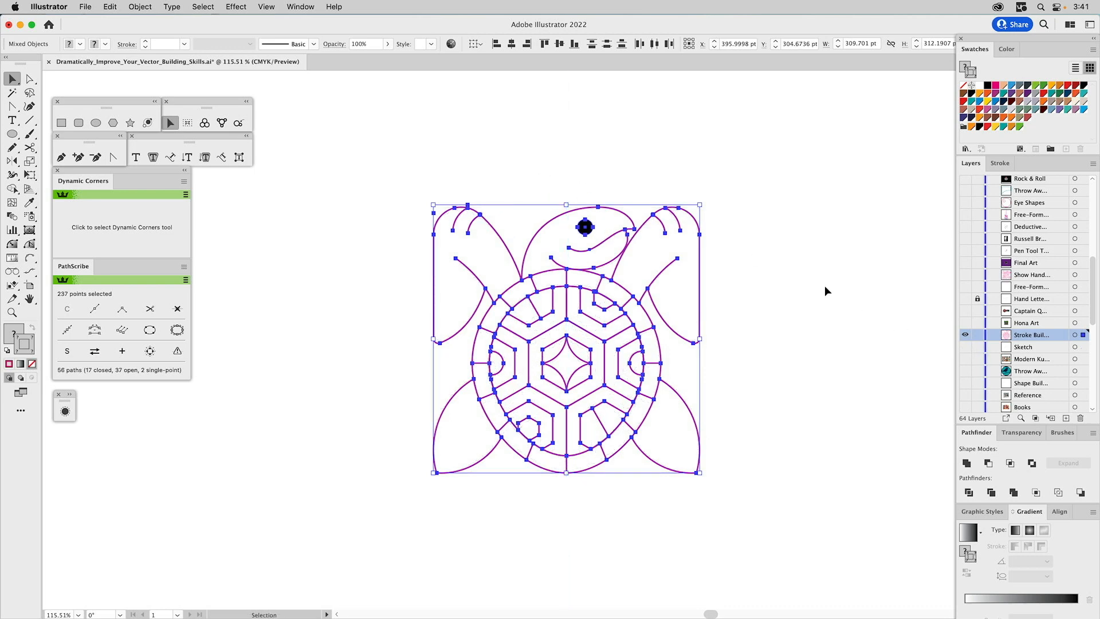
pyautogui.keyDown('shift'); pyautogui.click(592, 228); pyautogui.keyUp('shift')
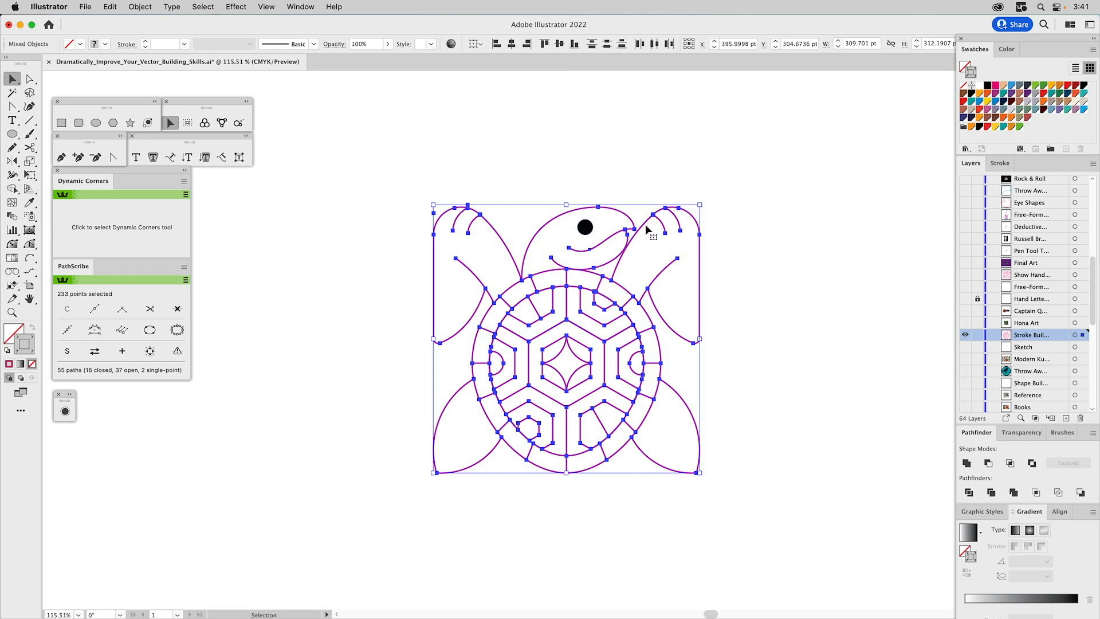
pyautogui.click(971, 92)
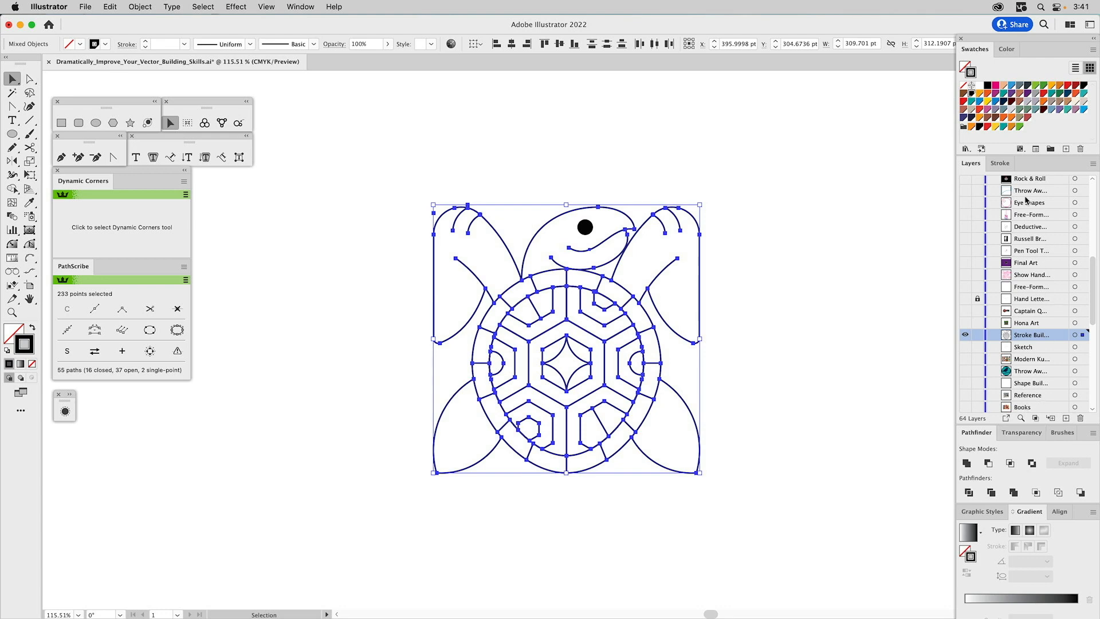
# Step: Set the stroke weight of the turtle outlines to 8 pt and deselect them
pyautogui.click(1000, 163)
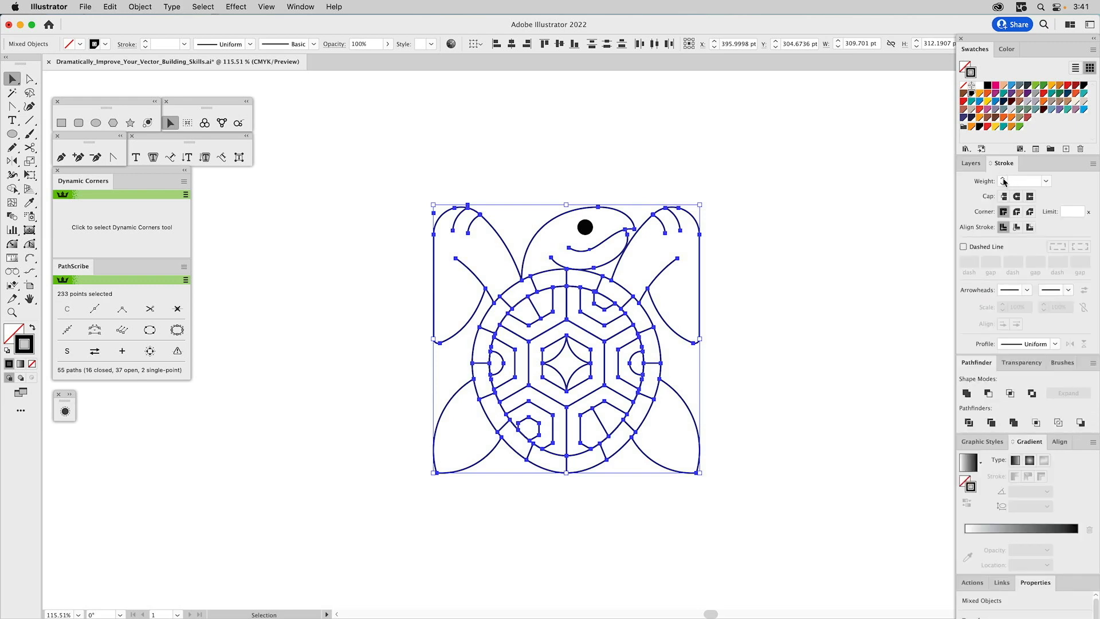
pyautogui.click(1003, 182)
pyautogui.click(1002, 179)
pyautogui.click(1001, 178)
pyautogui.click(1001, 178)
pyautogui.click(1001, 179)
pyautogui.click(1001, 179)
pyautogui.click(1001, 179)
pyautogui.click(1001, 179)
pyautogui.click(1002, 179)
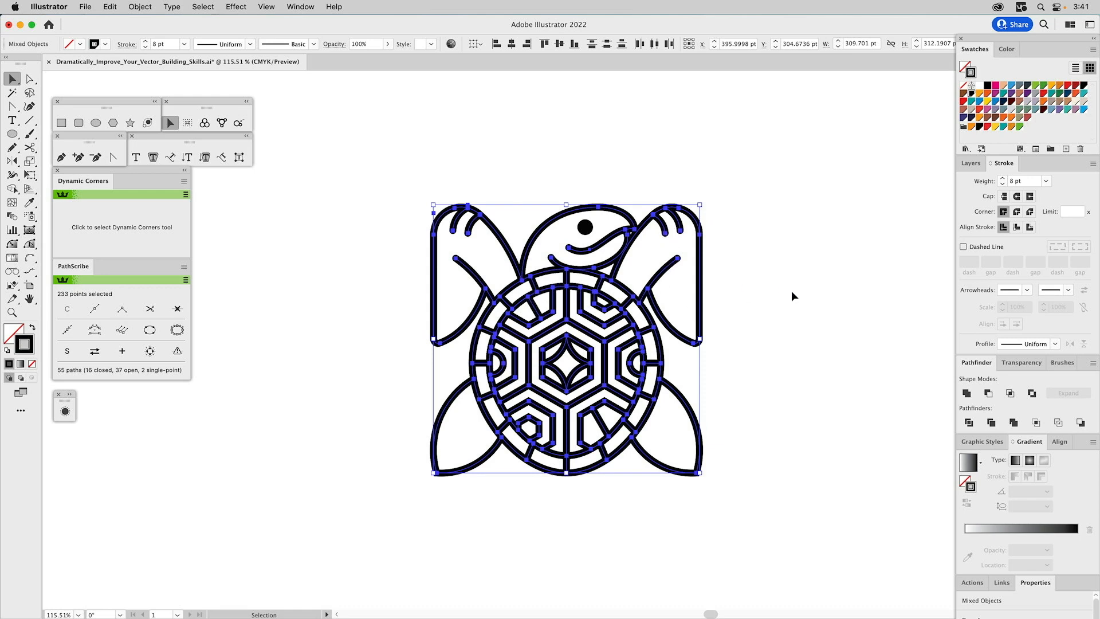
pyautogui.click(807, 294)
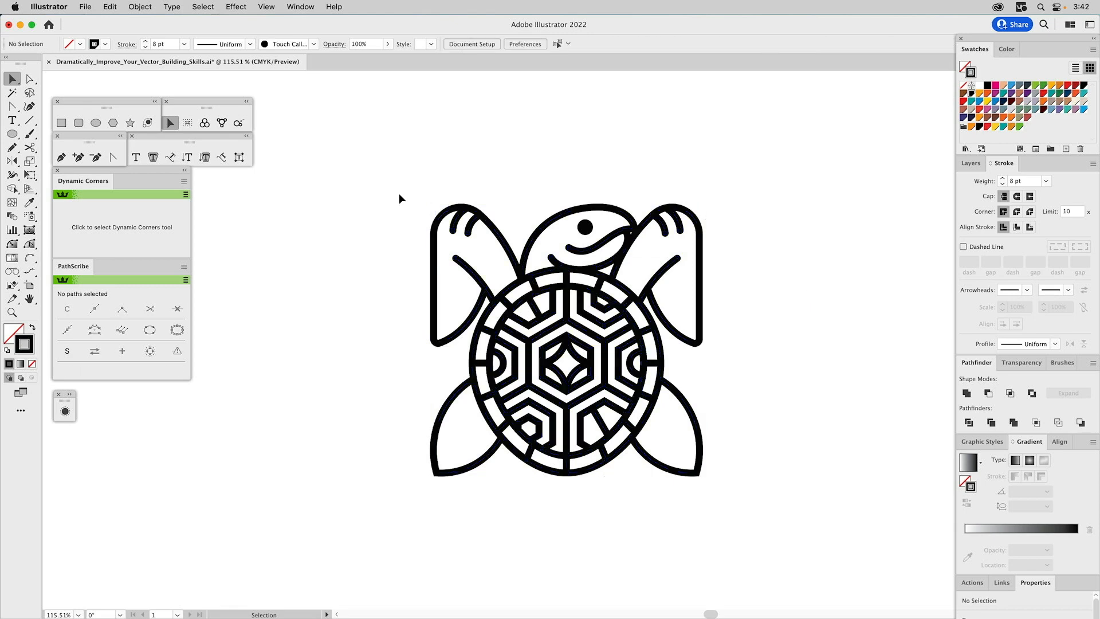
# Step: Convert the whole turtle's strokes to outlined shapes and unite them with the eye
pyautogui.moveTo(389, 202); pyautogui.dragTo(812, 515)
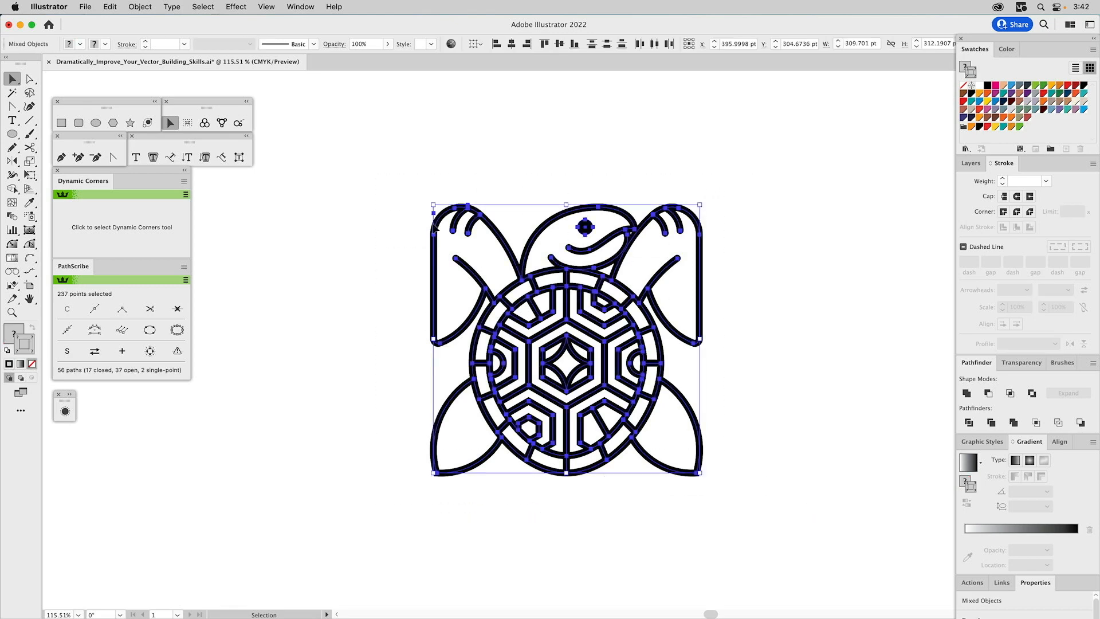
pyautogui.click(140, 6)
pyautogui.moveTo(165, 298)
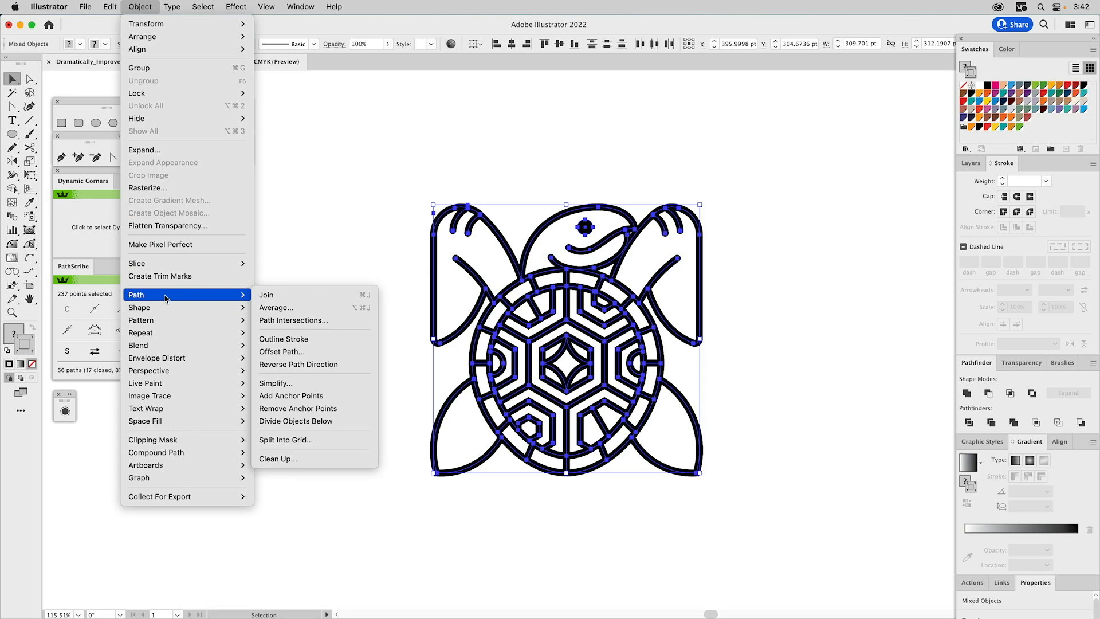
pyautogui.click(292, 340)
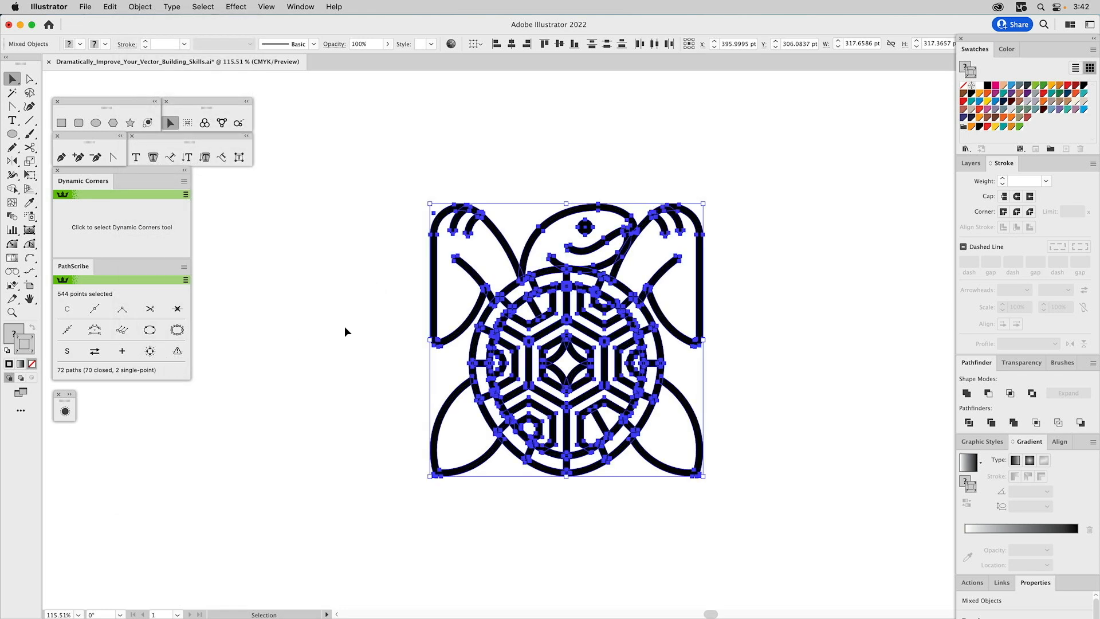
pyautogui.click(967, 393)
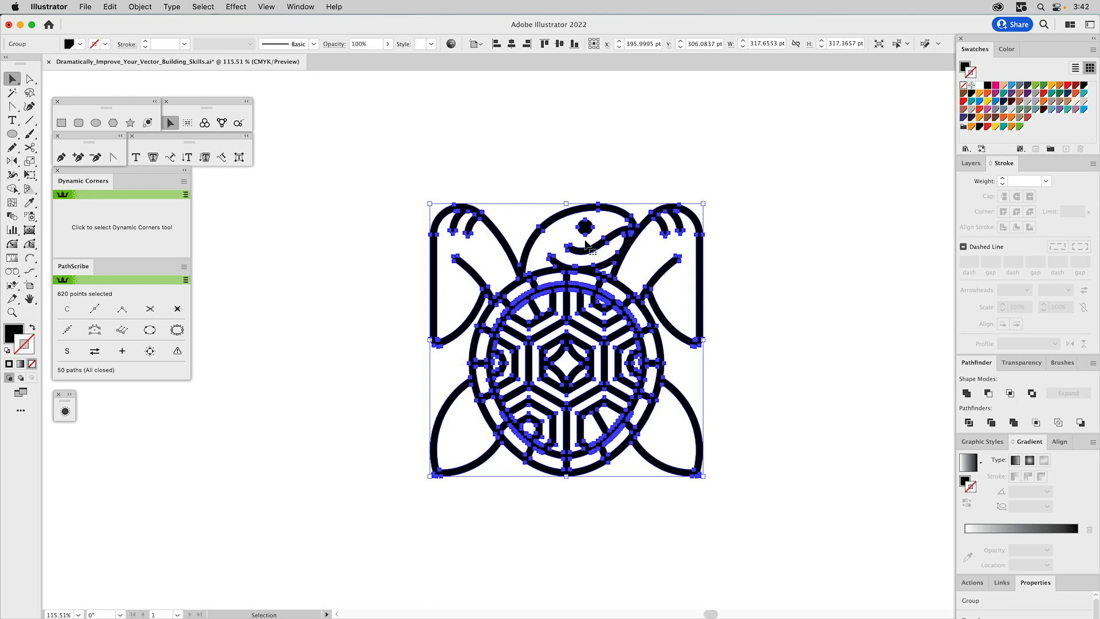
# Step: Release the united turtle's compound path, ungroup the resulting shapes and deselect them
pyautogui.click(141, 6)
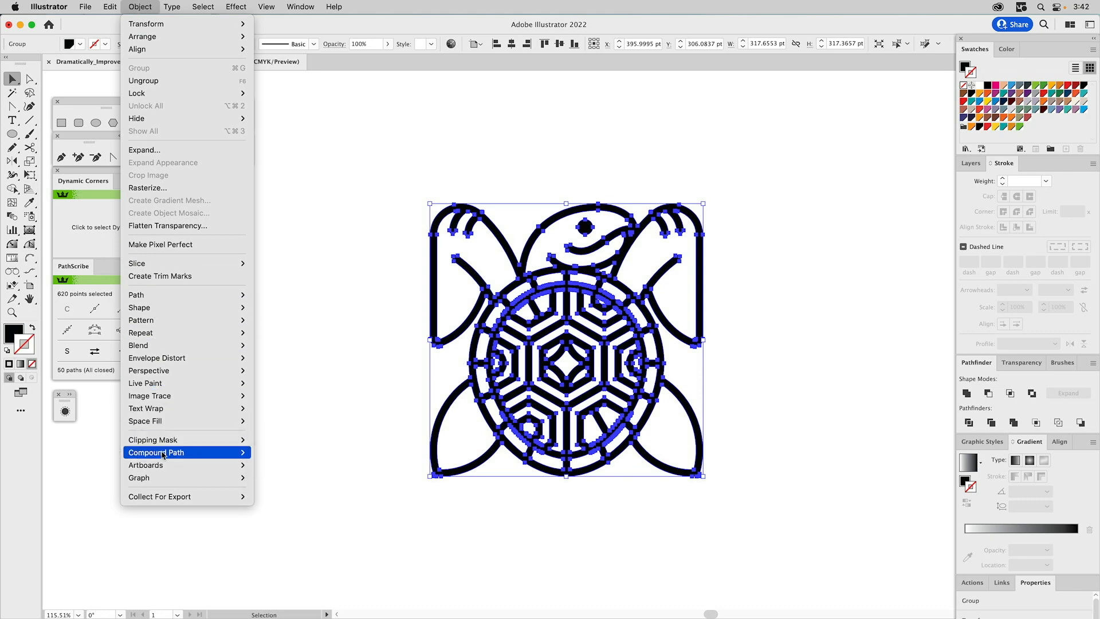
pyautogui.moveTo(163, 453)
pyautogui.click(279, 465)
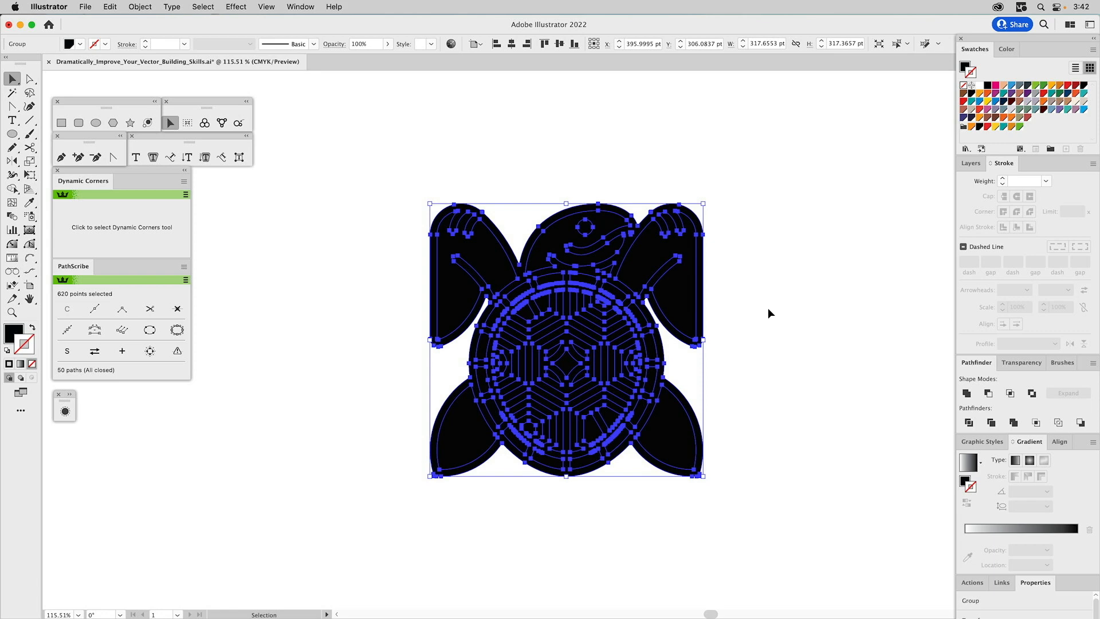
pyautogui.press('super+shift+g')
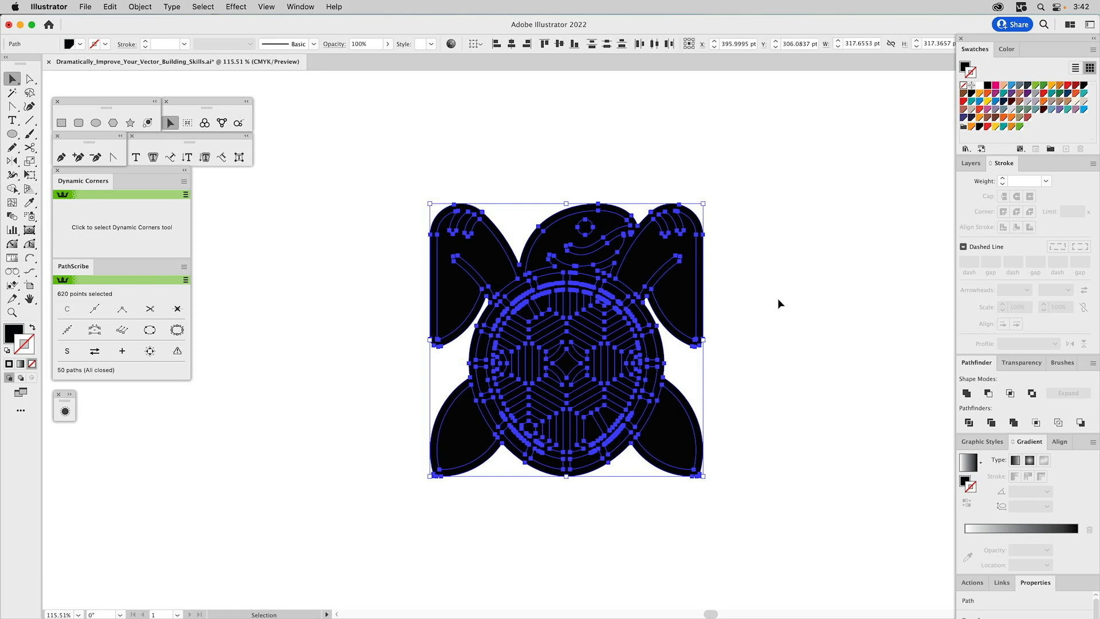
pyautogui.click(751, 290)
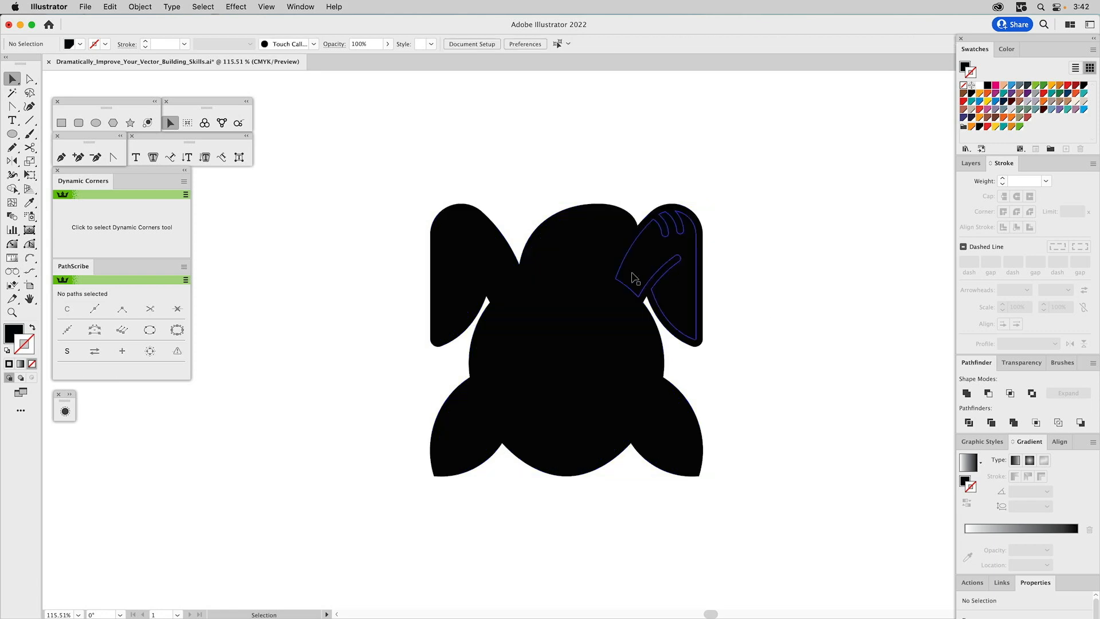
# Step: Fill the turtle's outer silhouette with magenta to set it apart from the inner shapes
pyautogui.click(646, 216)
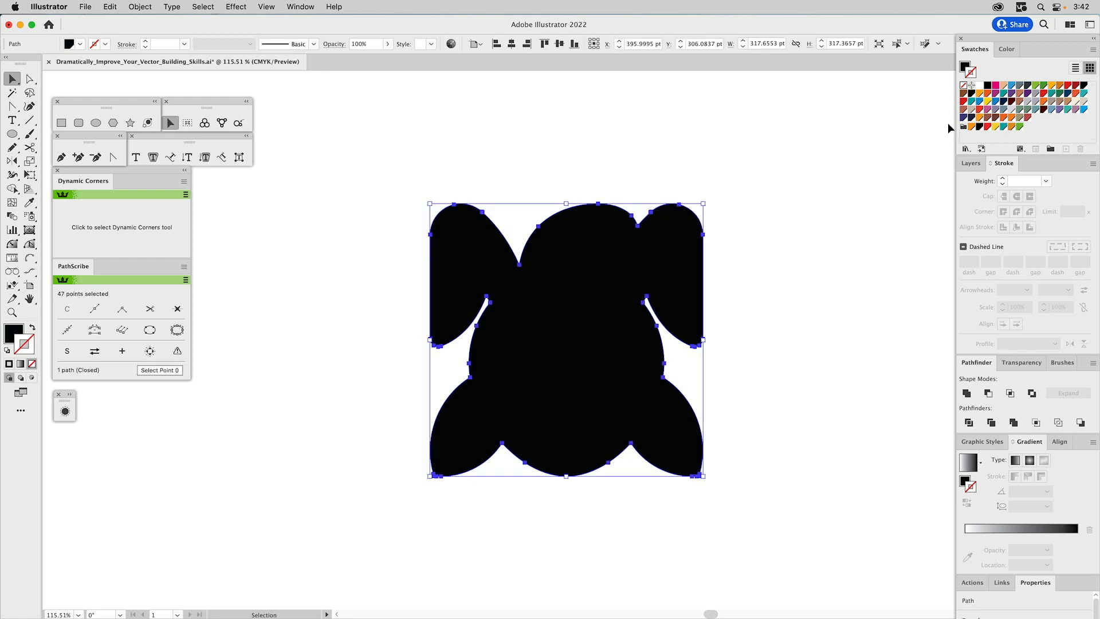
pyautogui.click(995, 87)
pyautogui.click(731, 216)
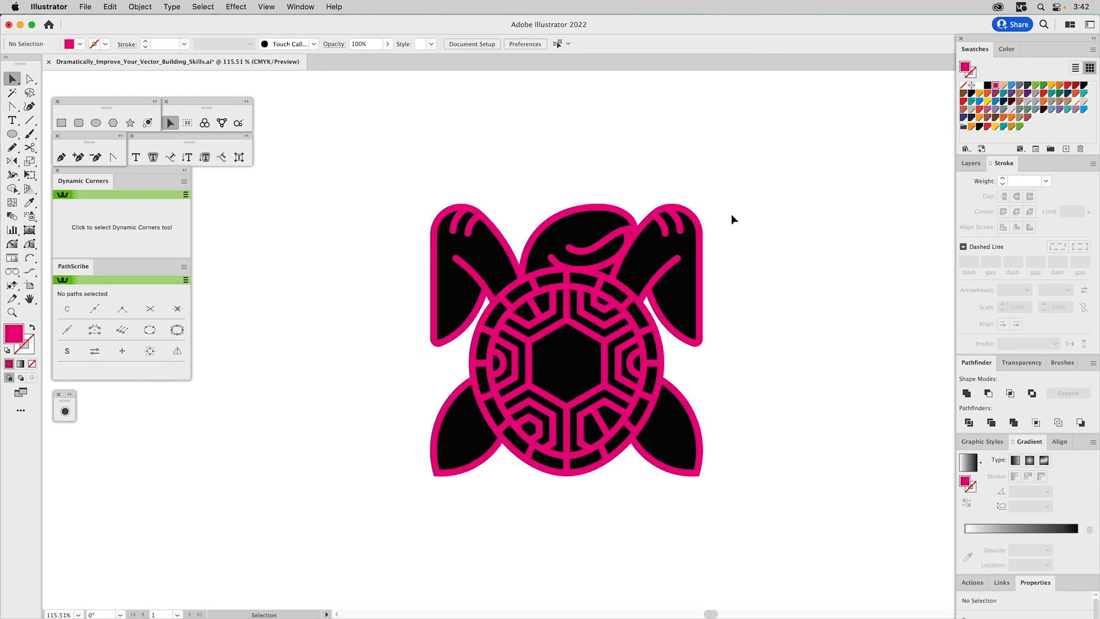
# Step: Delete the two small black shapes in the gap between the head, the shell and the adjacent flipper
pyautogui.click(607, 274)
pyautogui.keyDown('shift'); pyautogui.click(634, 236); pyautogui.keyUp('shift')
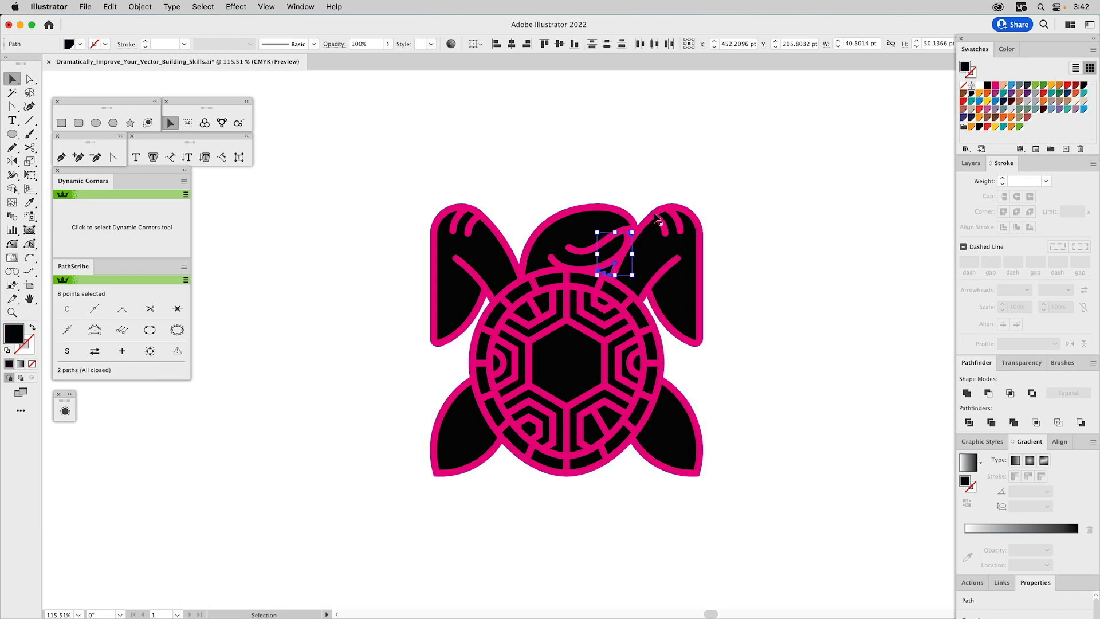
pyautogui.click(655, 217)
# Step: Subtract the eye circle from the turtle's head shape with Minus Front
pyautogui.click(581, 228)
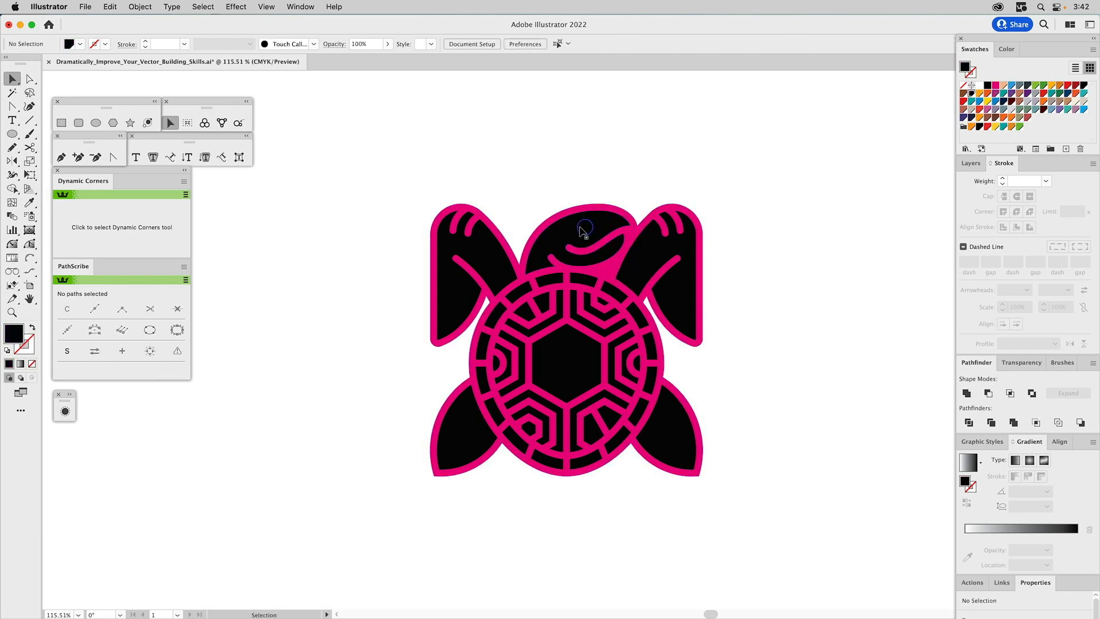
pyautogui.keyDown('shift'); pyautogui.click(610, 228); pyautogui.keyUp('shift')
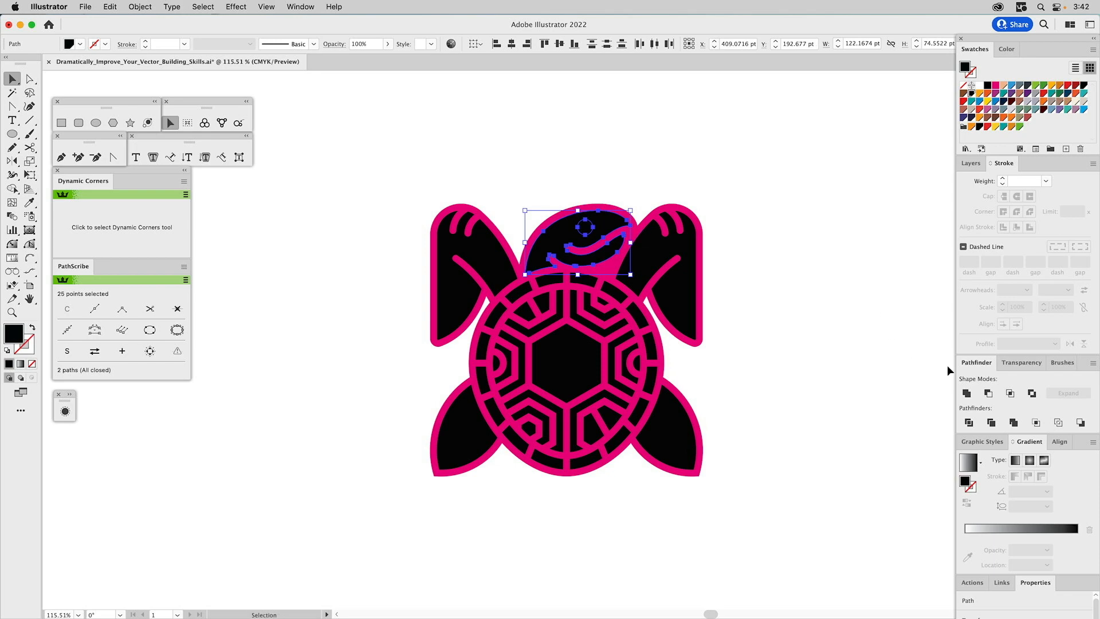
pyautogui.click(987, 393)
# Step: Subtract the inner hexagon from the larger hexagon at the shell's centre with Minus Front and deselect
pyautogui.click(563, 342)
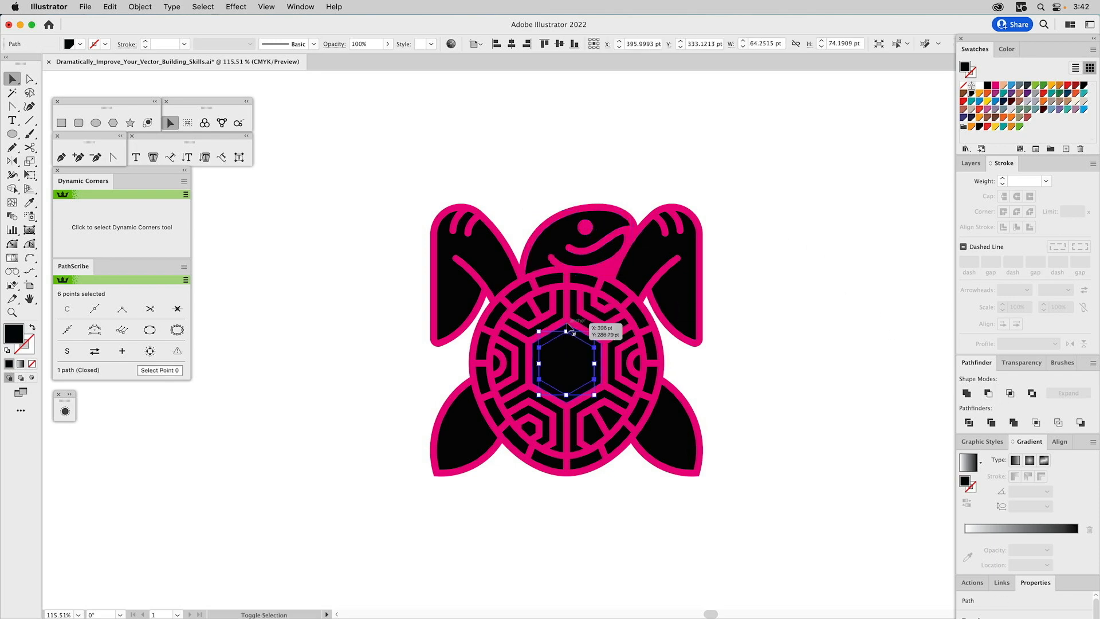
pyautogui.keyDown('shift'); pyautogui.click(568, 324); pyautogui.keyUp('shift')
pyautogui.click(992, 394)
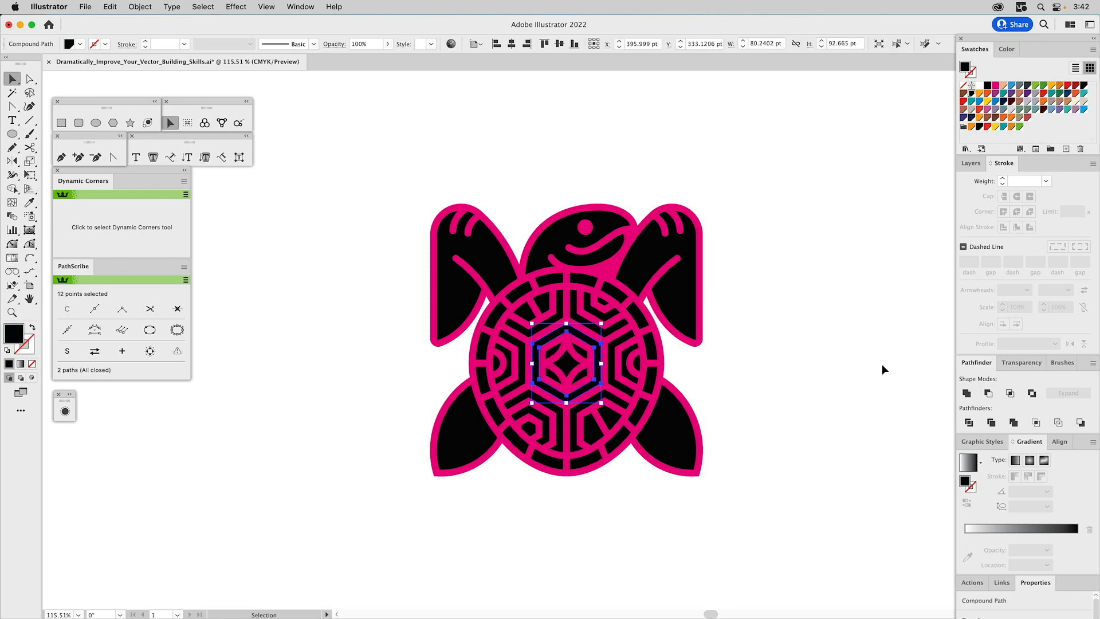
pyautogui.click(829, 325)
# Step: Fill all the turtle's inner shapes with white and its outer silhouette with black
pyautogui.moveTo(732, 150); pyautogui.dragTo(317, 567)
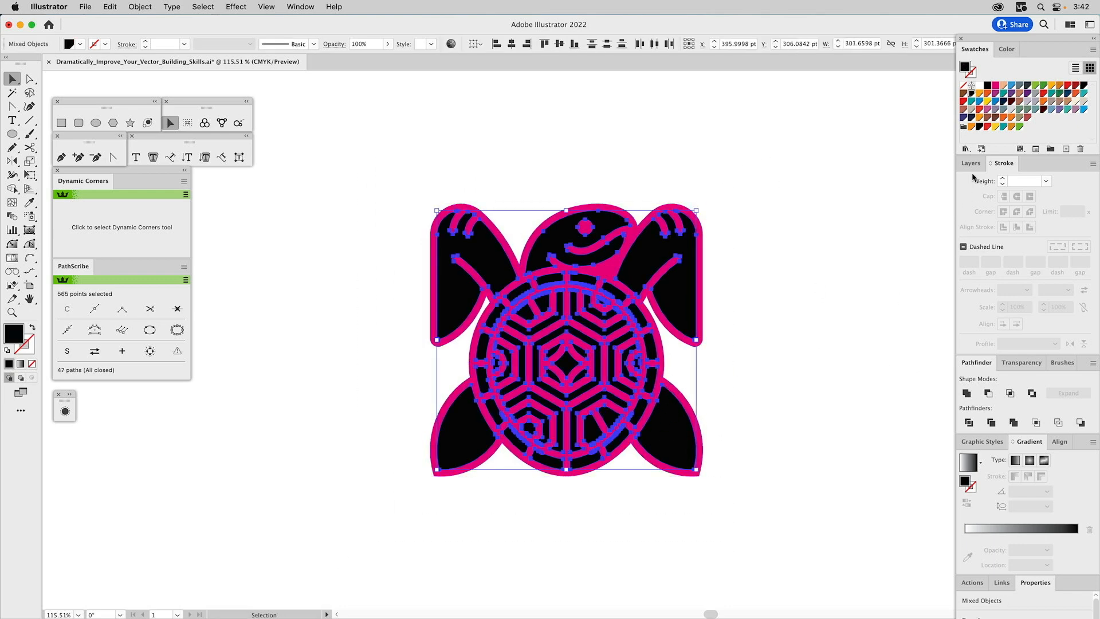
pyautogui.click(980, 86)
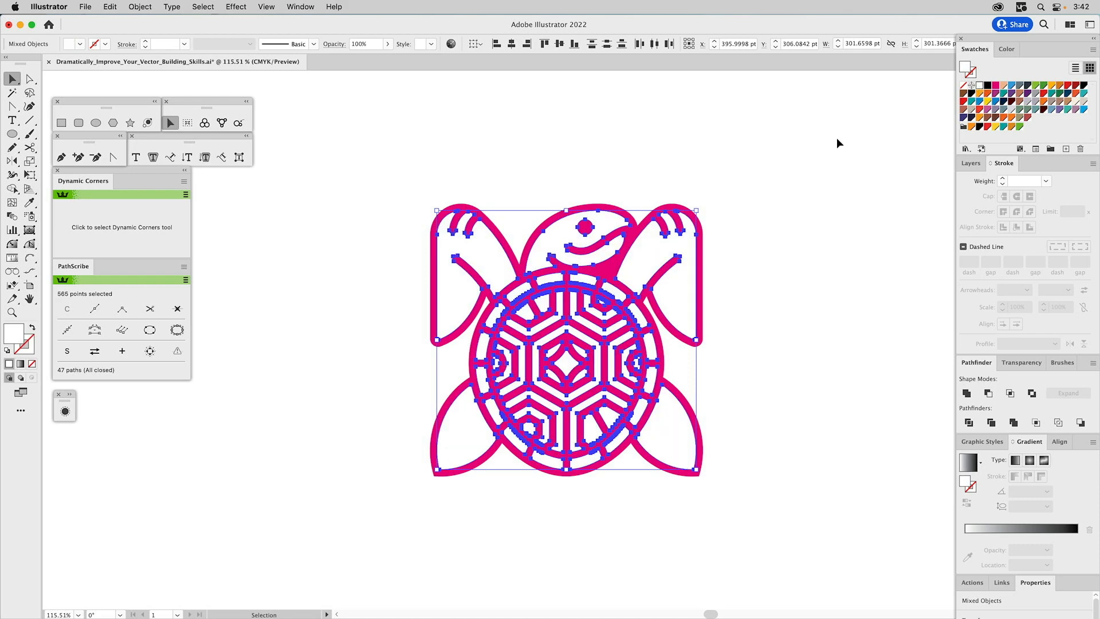
pyautogui.click(678, 207)
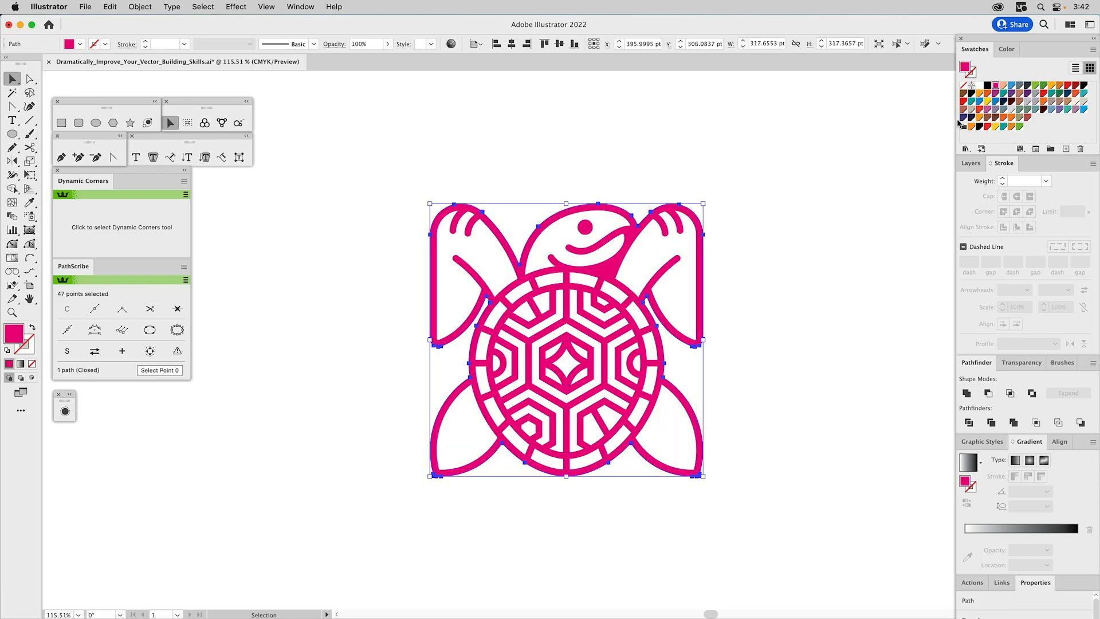
pyautogui.click(971, 93)
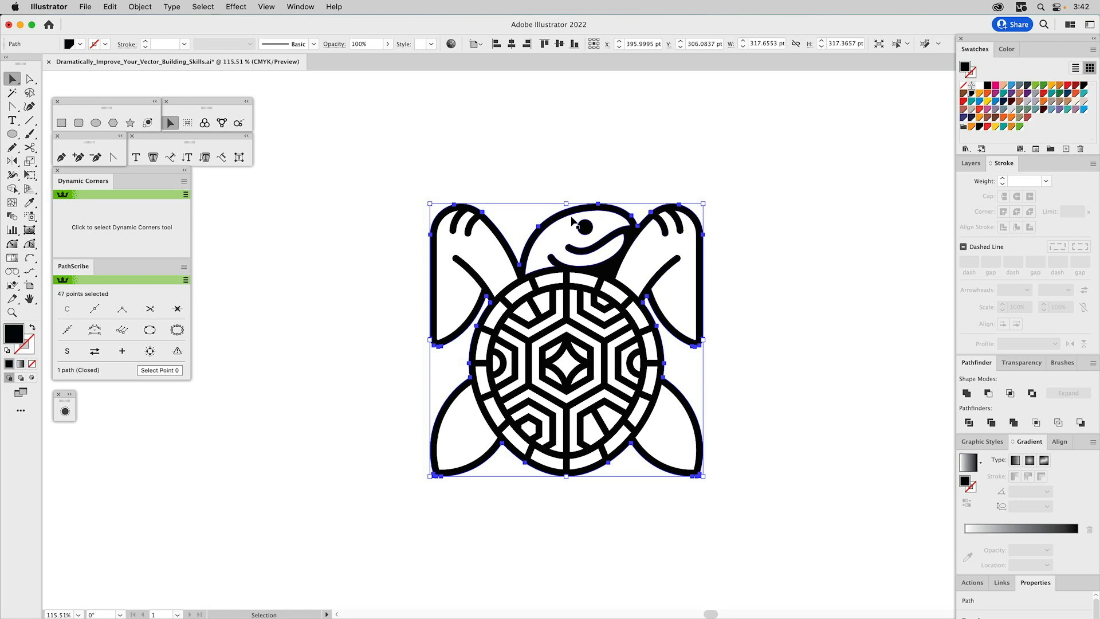
# Step: Offset the path of the turtle's black silhouette by 12 pt with miter joins and deselect
pyautogui.click(135, 7)
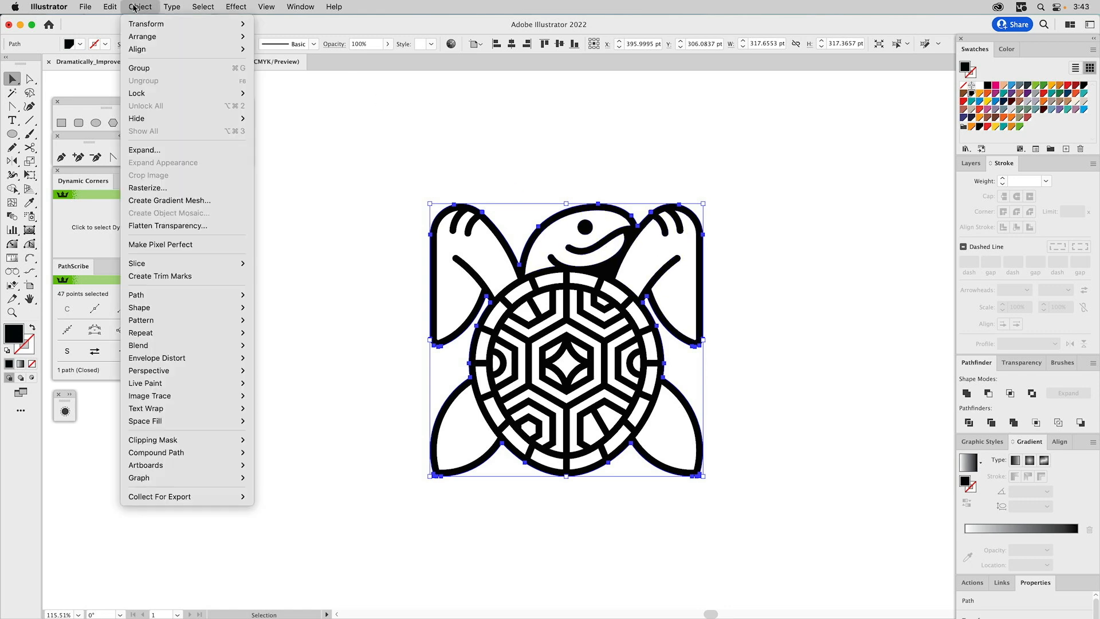
pyautogui.moveTo(152, 293)
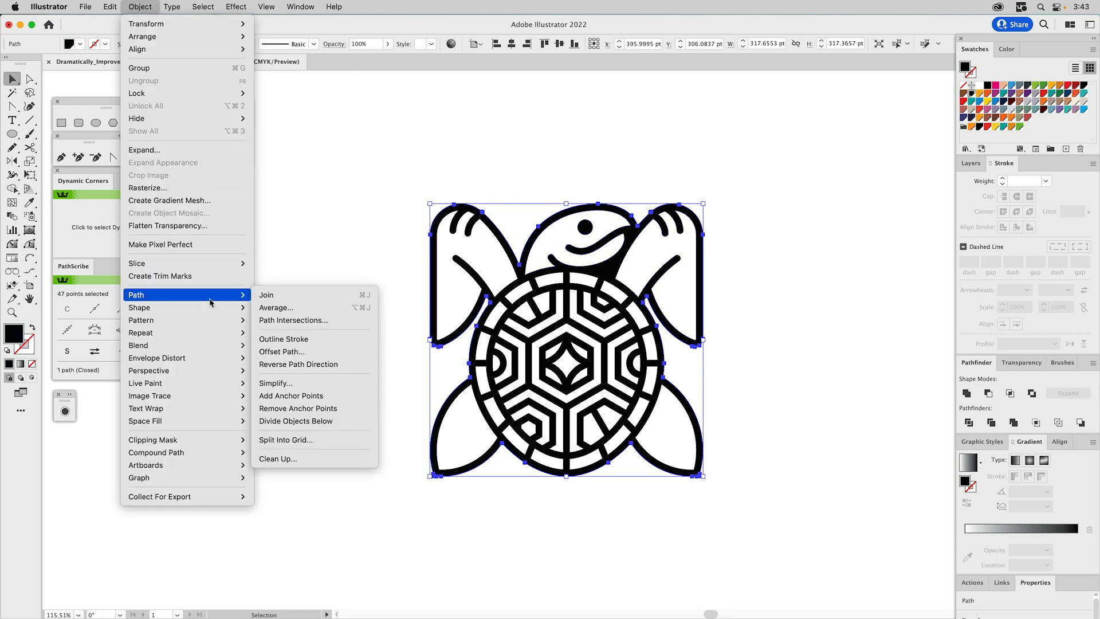
pyautogui.click(282, 353)
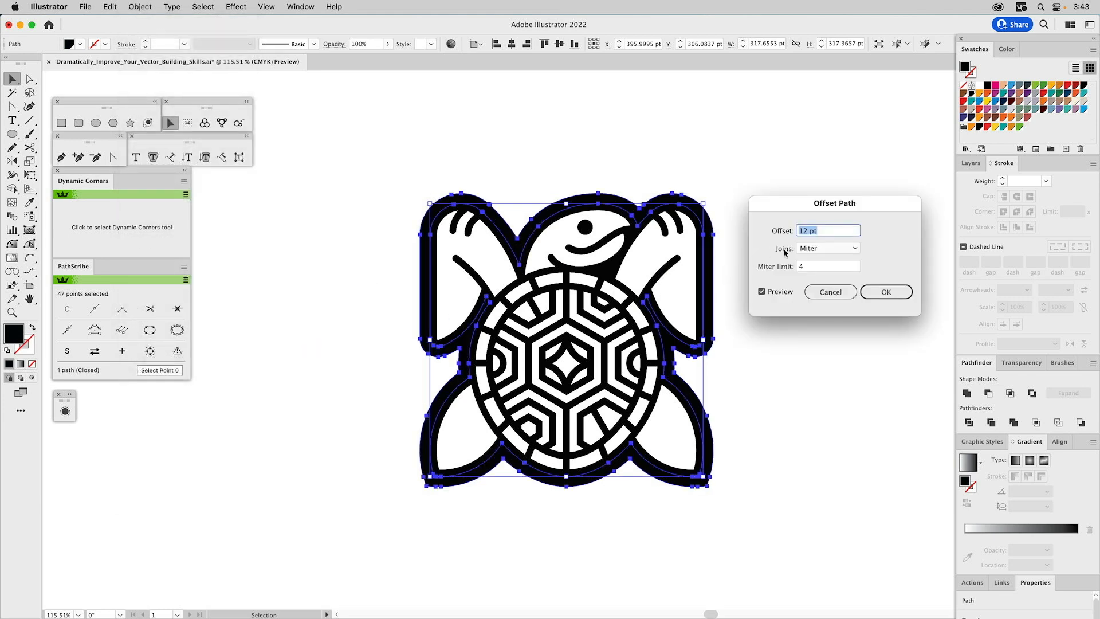
pyautogui.click(886, 292)
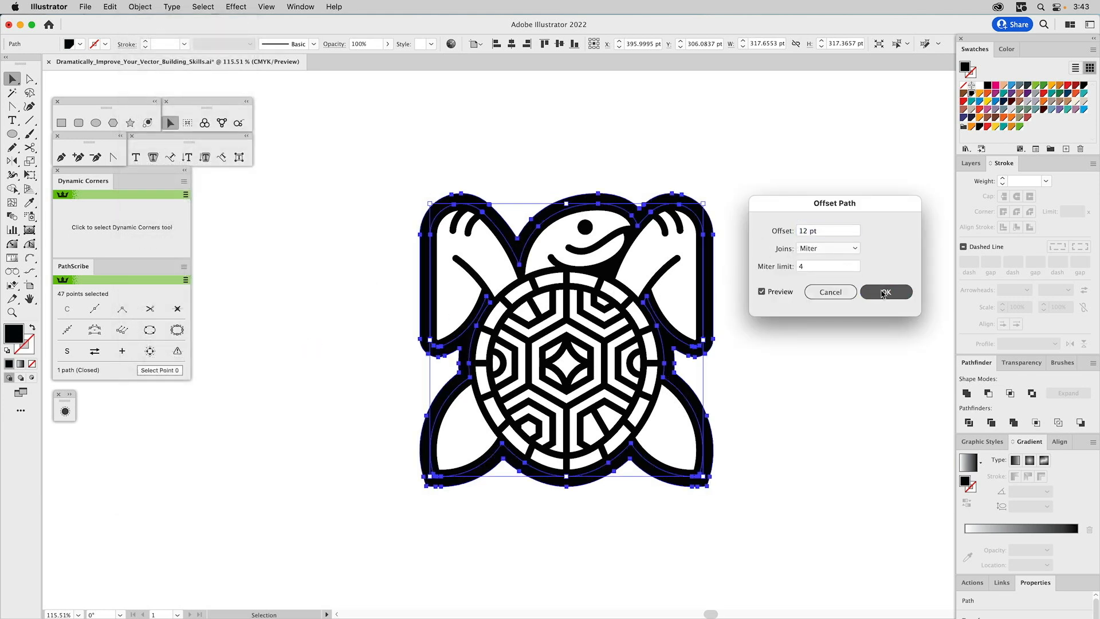
pyautogui.click(675, 192)
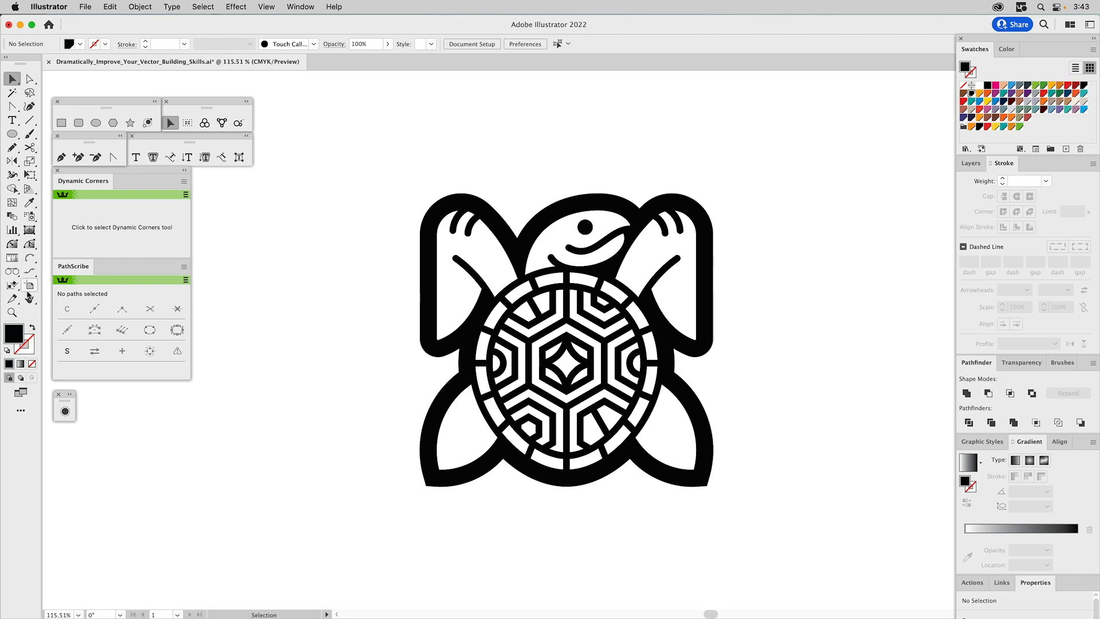
pyautogui.click(11, 313)
pyautogui.moveTo(443, 250); pyautogui.dragTo(675, 369)
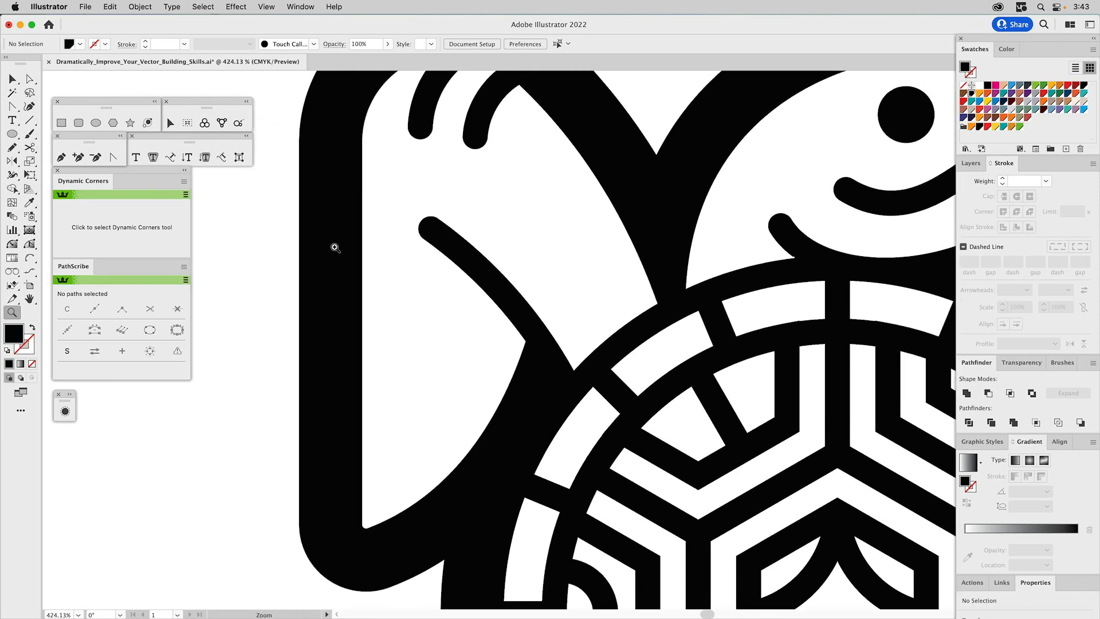
pyautogui.click(31, 245)
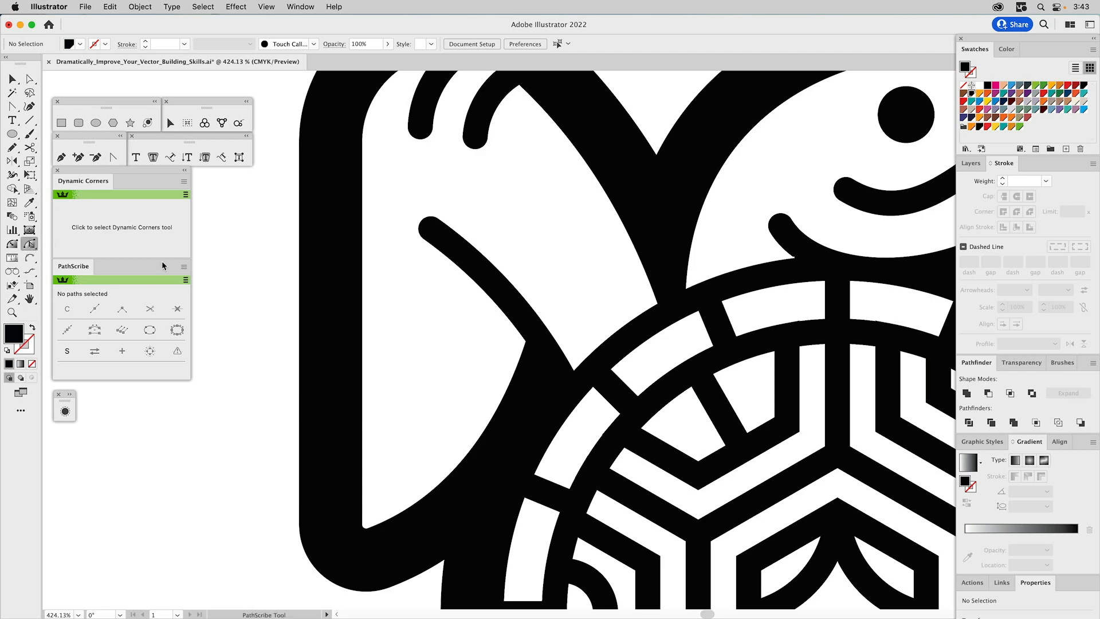
pyautogui.click(525, 343)
pyautogui.moveTo(525, 346); pyautogui.dragTo(526, 345)
pyautogui.press('super+z')
# Step: Round the left front flipper's sharp corners near the shell and the head shape's two corners above the shell with Dynamic Corners
pyautogui.click(12, 244)
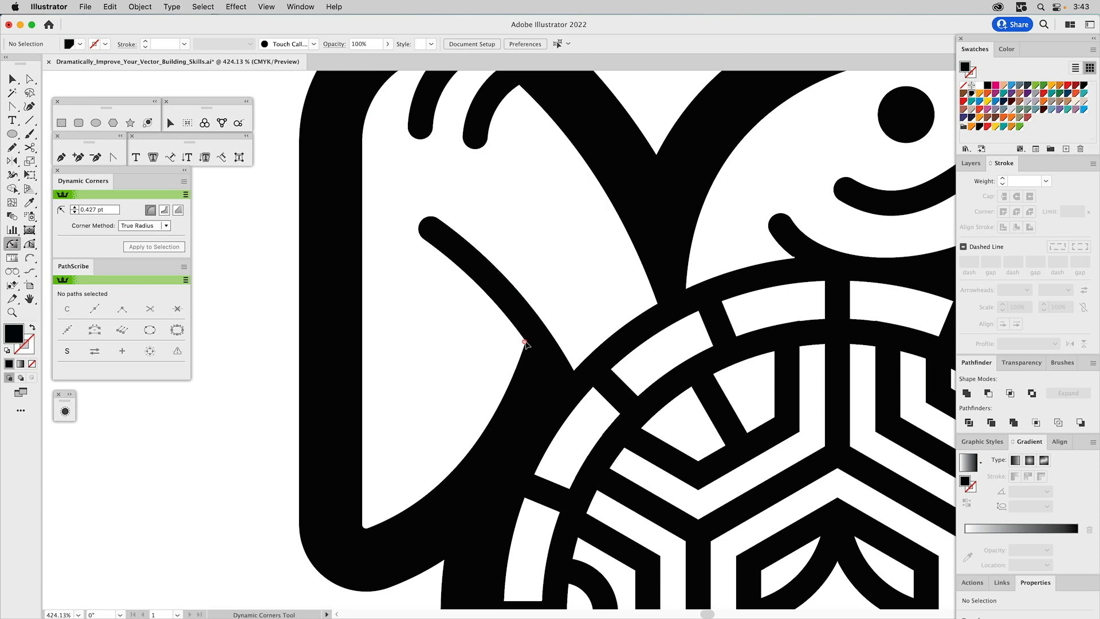
pyautogui.moveTo(525, 344)
pyautogui.mouseDown()
pyautogui.moveTo(456, 365)
pyautogui.moveTo(505, 346)
pyautogui.mouseUp()
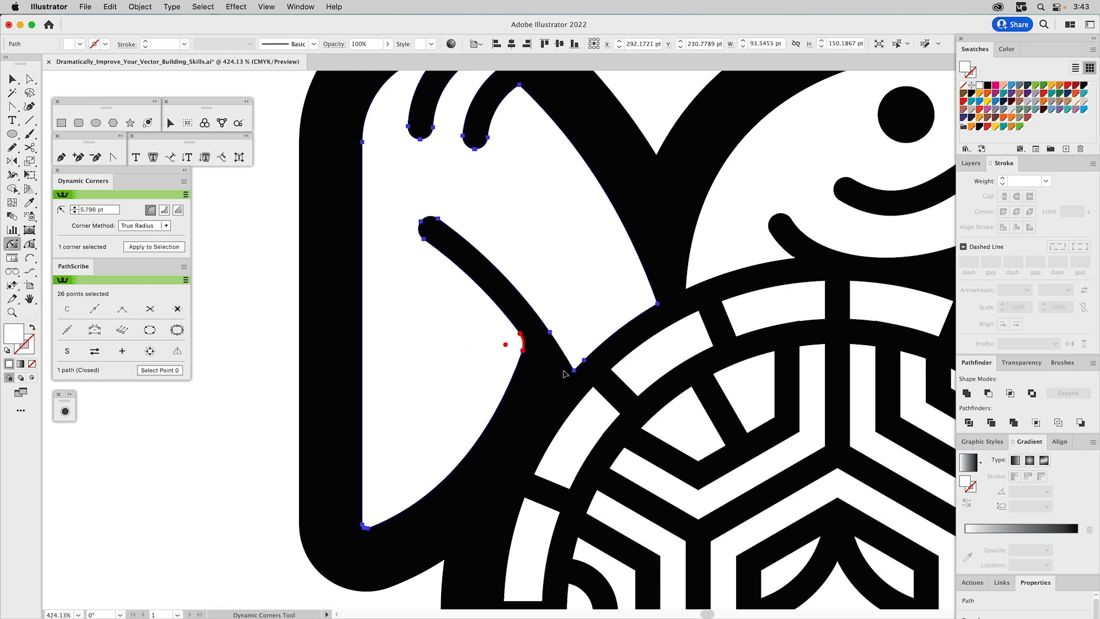
pyautogui.moveTo(574, 374); pyautogui.dragTo(591, 366)
pyautogui.moveTo(658, 308); pyautogui.dragTo(703, 295)
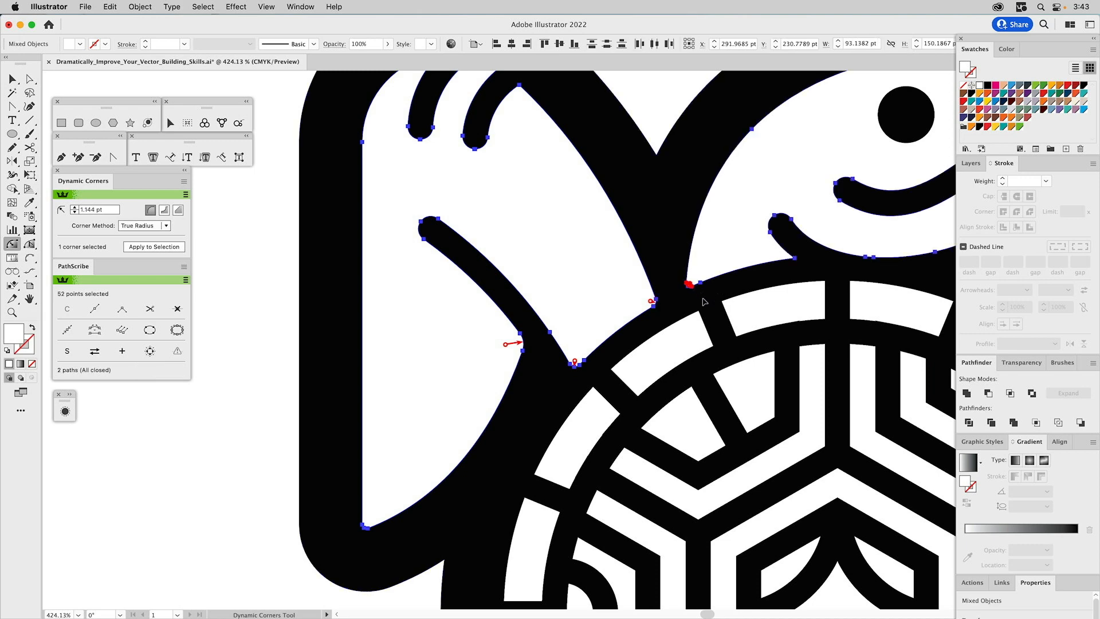
pyautogui.click(795, 260)
# Step: Round the facing upper corners of the shell rim's two segments beneath the head to about 1.8 pt and deselect
pyautogui.moveTo(725, 304); pyautogui.dragTo(726, 316)
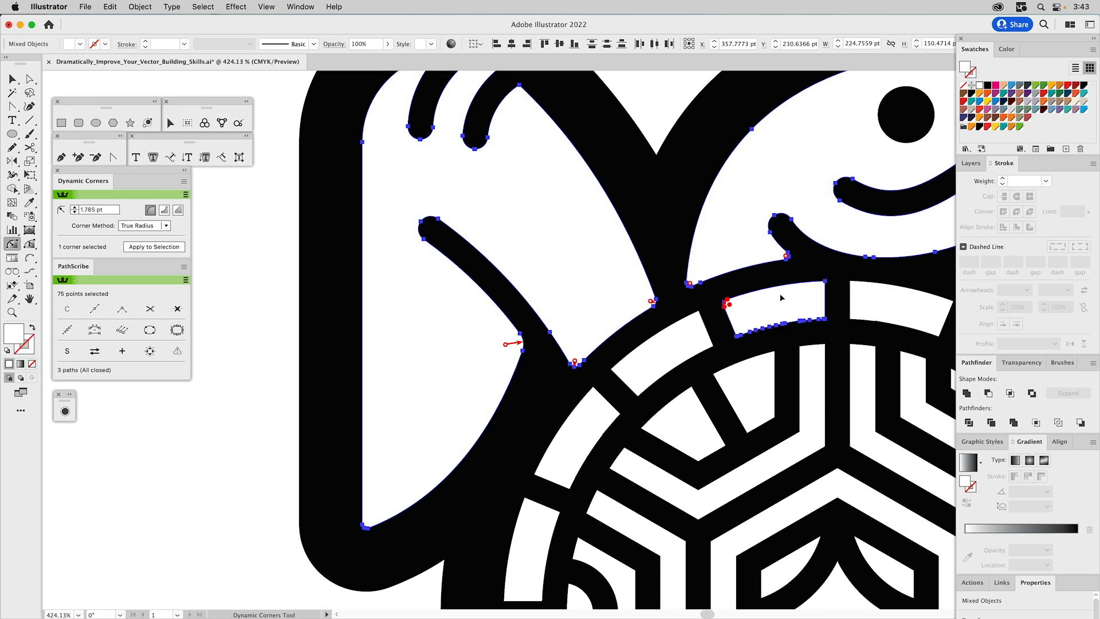
pyautogui.click(851, 285)
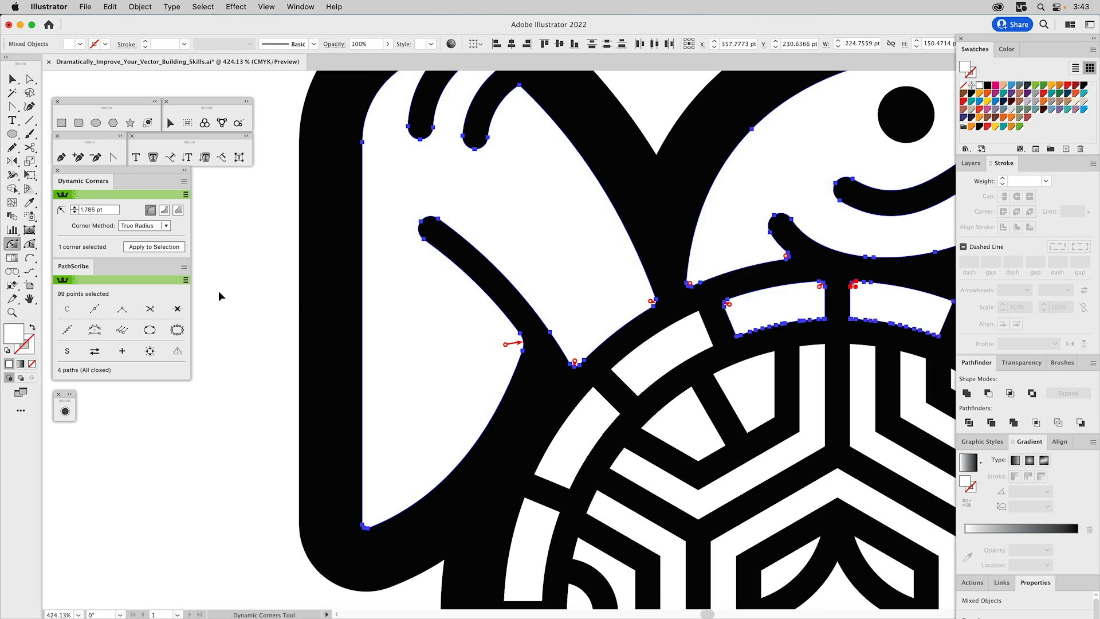
pyautogui.press('super+shift+a')
# Step: Remove the excess anchor points along the lower edge of the rim segment left of the shell's centre line with Smart Remove Brush
pyautogui.press('a')
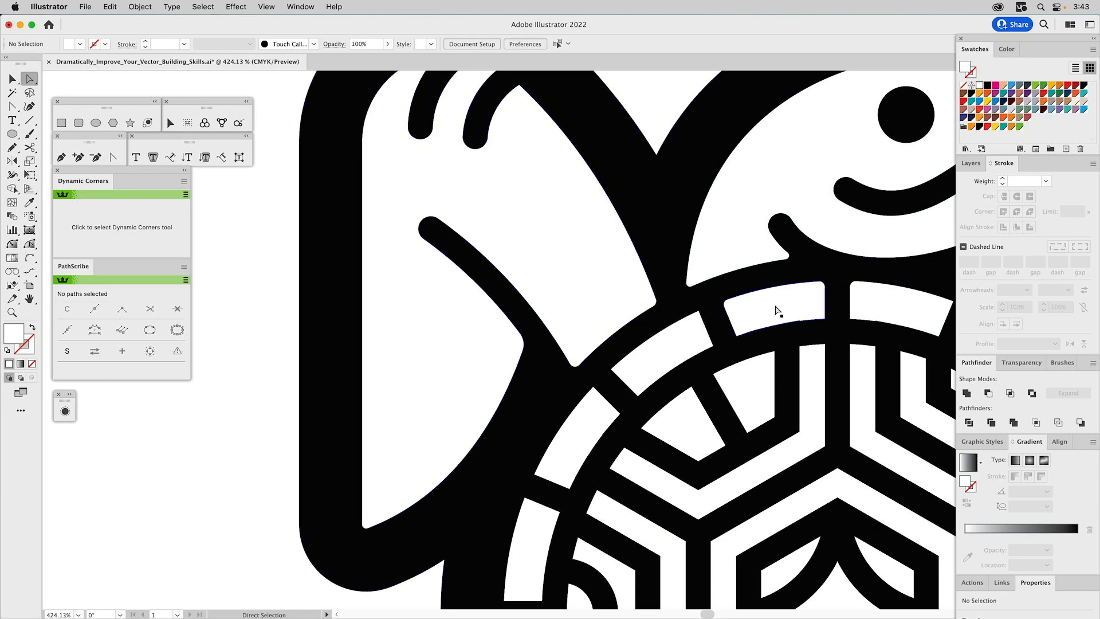
pyautogui.click(777, 310)
pyautogui.press('z')
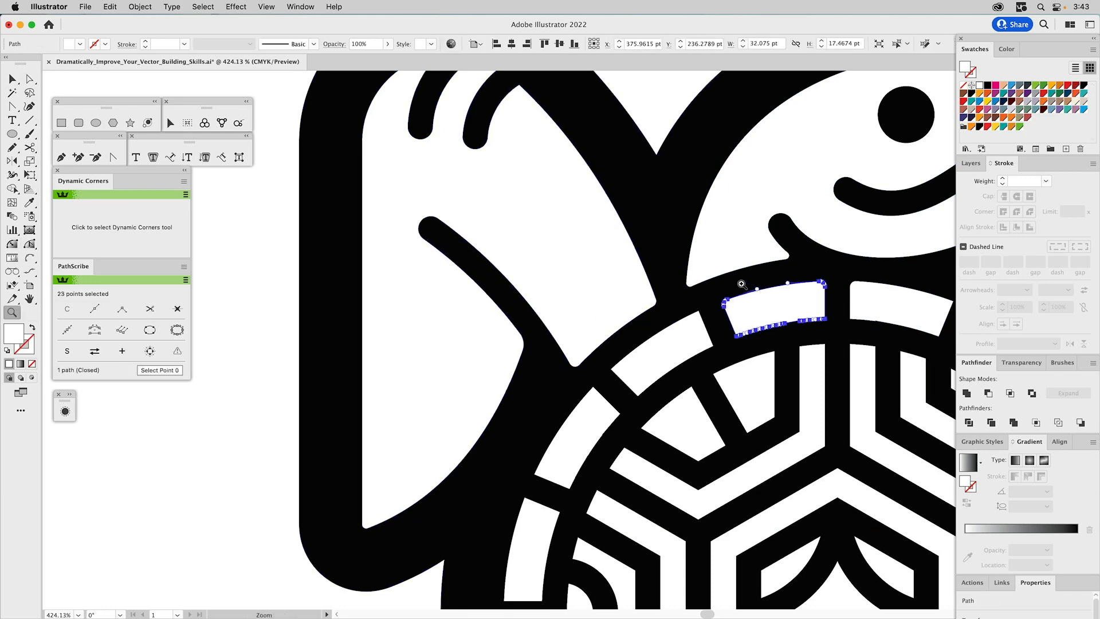
pyautogui.moveTo(666, 244); pyautogui.dragTo(897, 413)
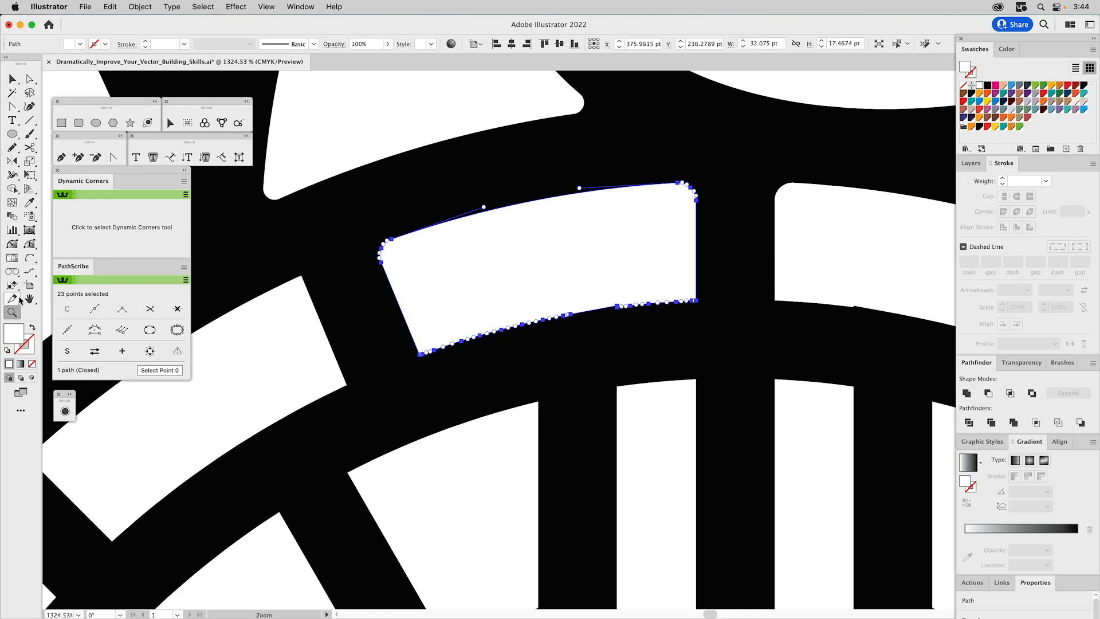
pyautogui.click(15, 274)
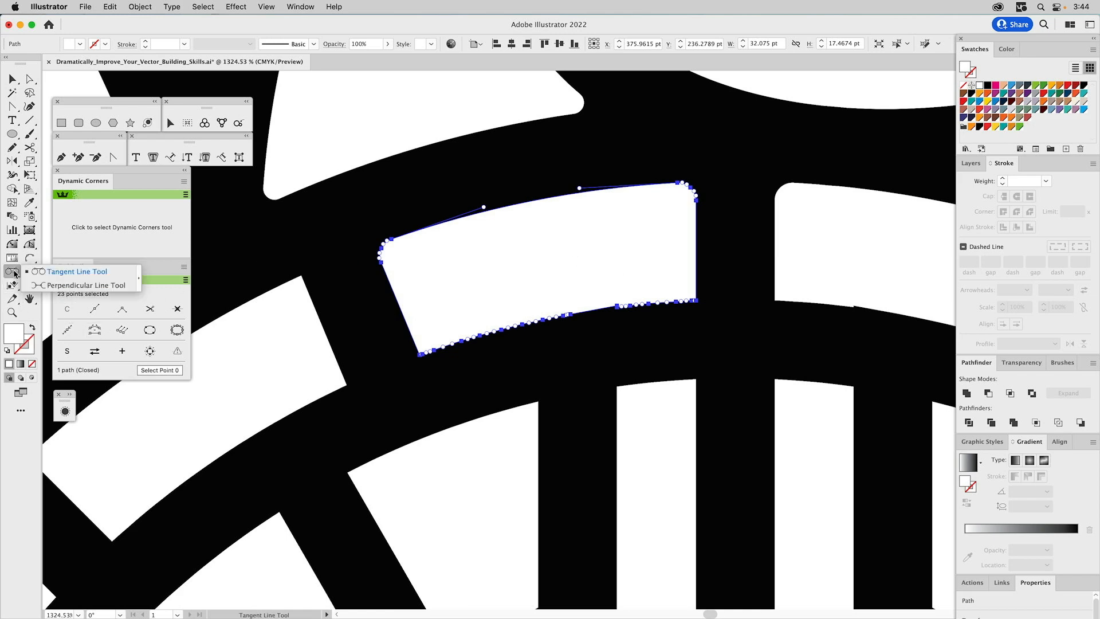
pyautogui.click(15, 243)
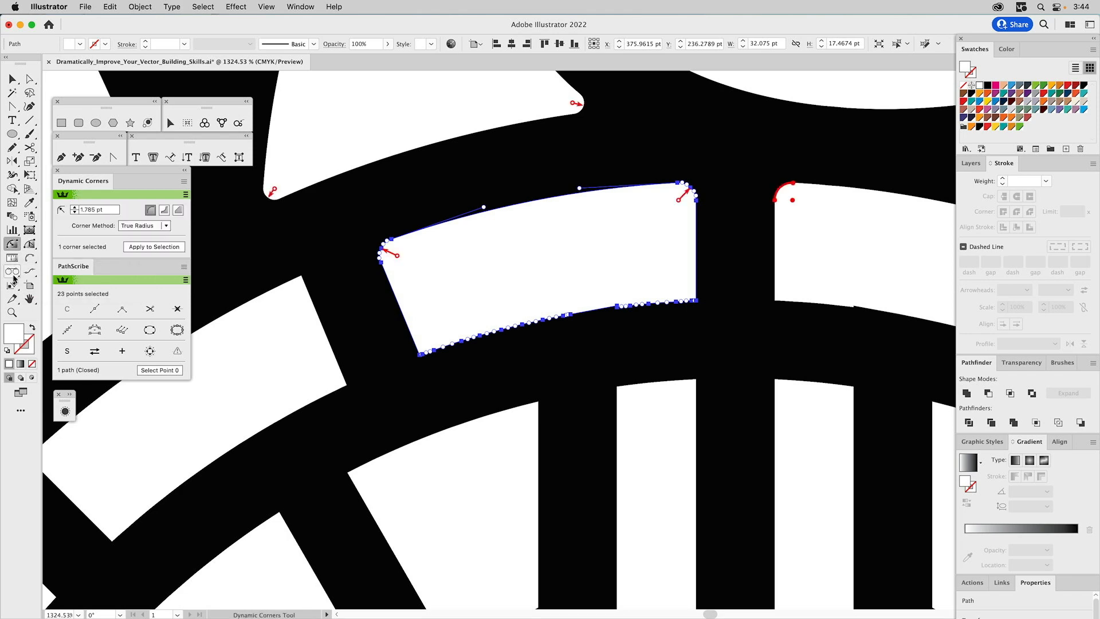
pyautogui.click(30, 243)
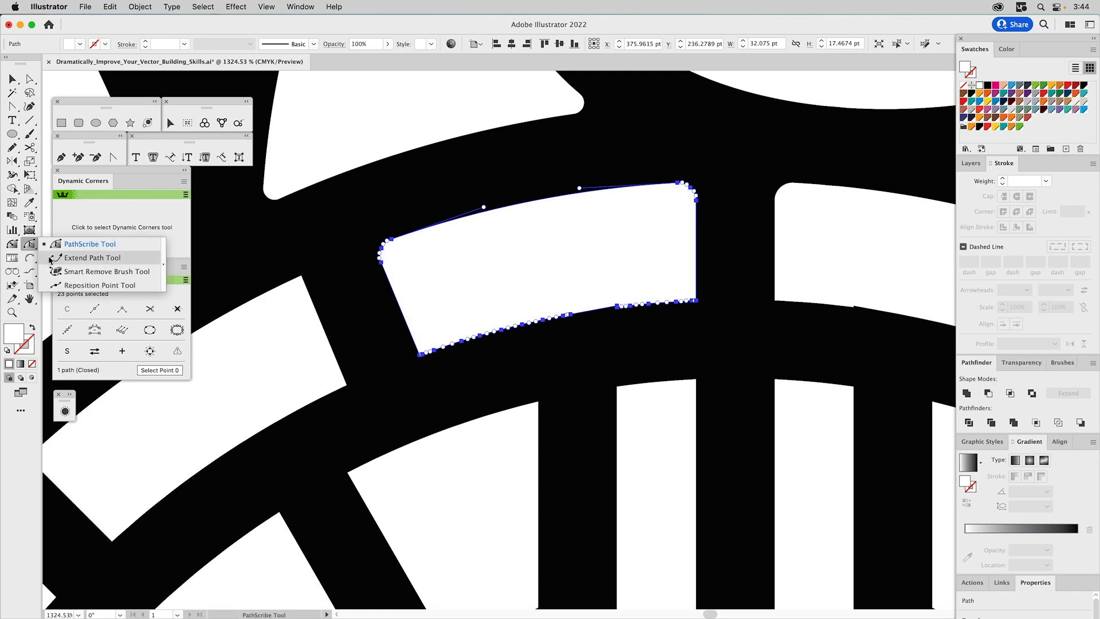
pyautogui.click(55, 271)
pyautogui.moveTo(424, 348)
pyautogui.mouseDown()
pyautogui.moveTo(681, 300)
pyautogui.moveTo(610, 305)
pyautogui.mouseUp()
# Step: Remove the two overlapping anchor points left on the rim segment's lower edge and deselect the segment
pyautogui.keyDown('super'); pyautogui.click(618, 307); pyautogui.keyUp('super')
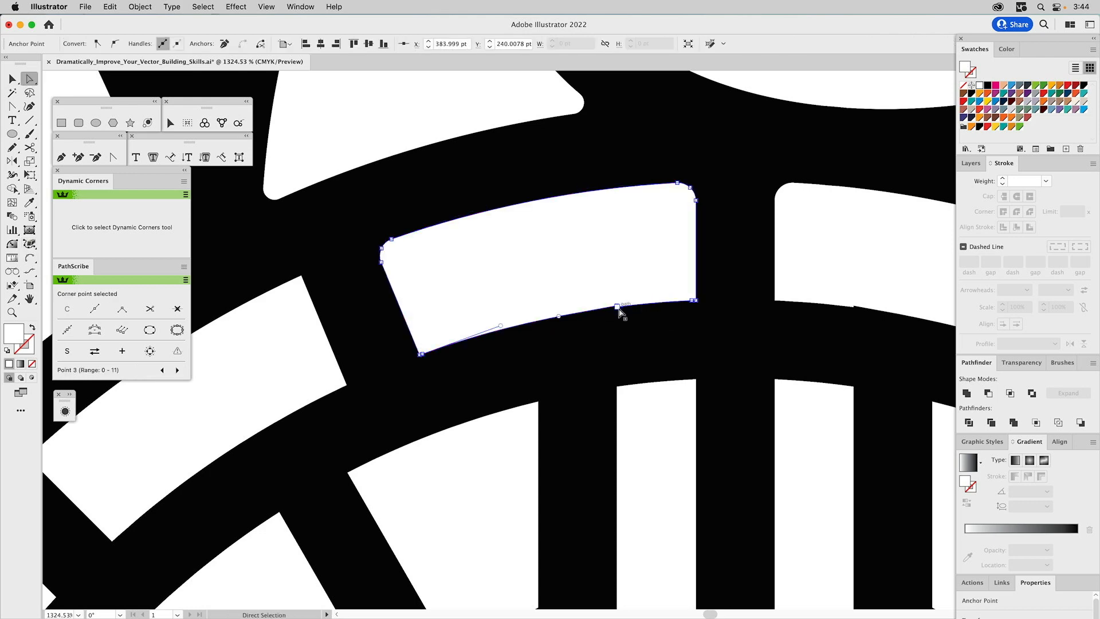
pyautogui.keyDown('shift'); pyautogui.click(618, 307); pyautogui.keyUp('shift')
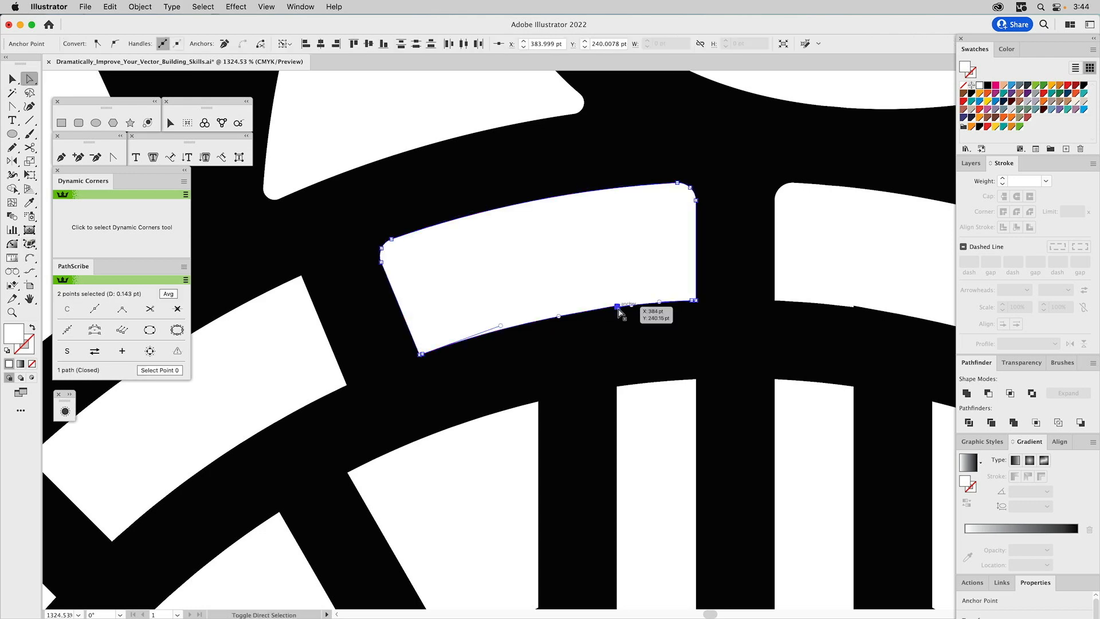
pyautogui.click(179, 309)
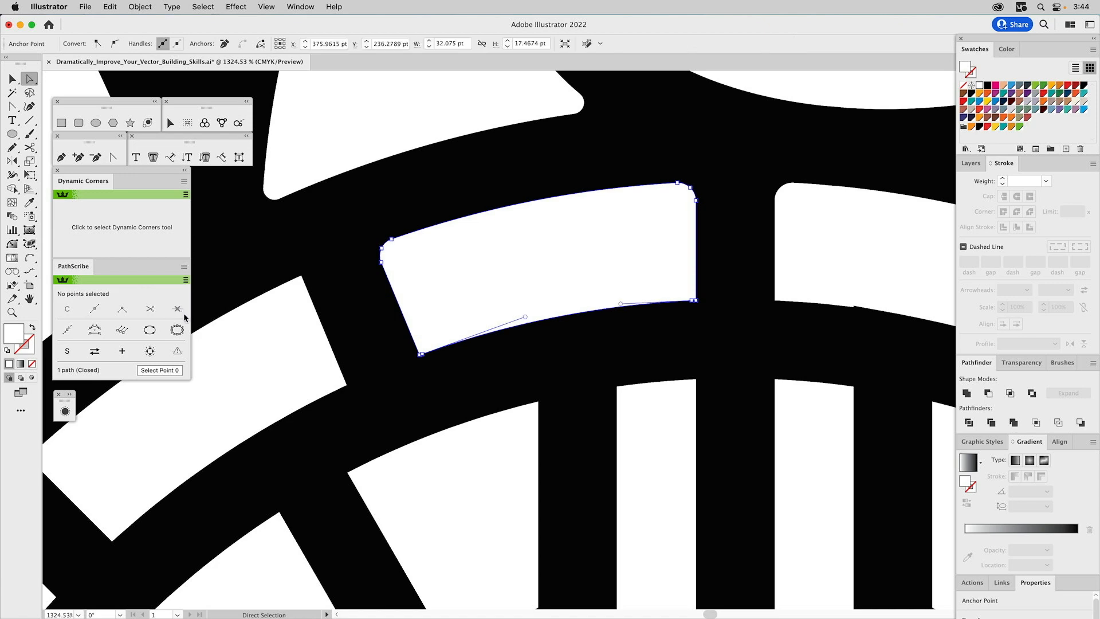
pyautogui.click(16, 315)
pyautogui.keyDown('alt'); pyautogui.click(528, 315); pyautogui.keyUp('alt')
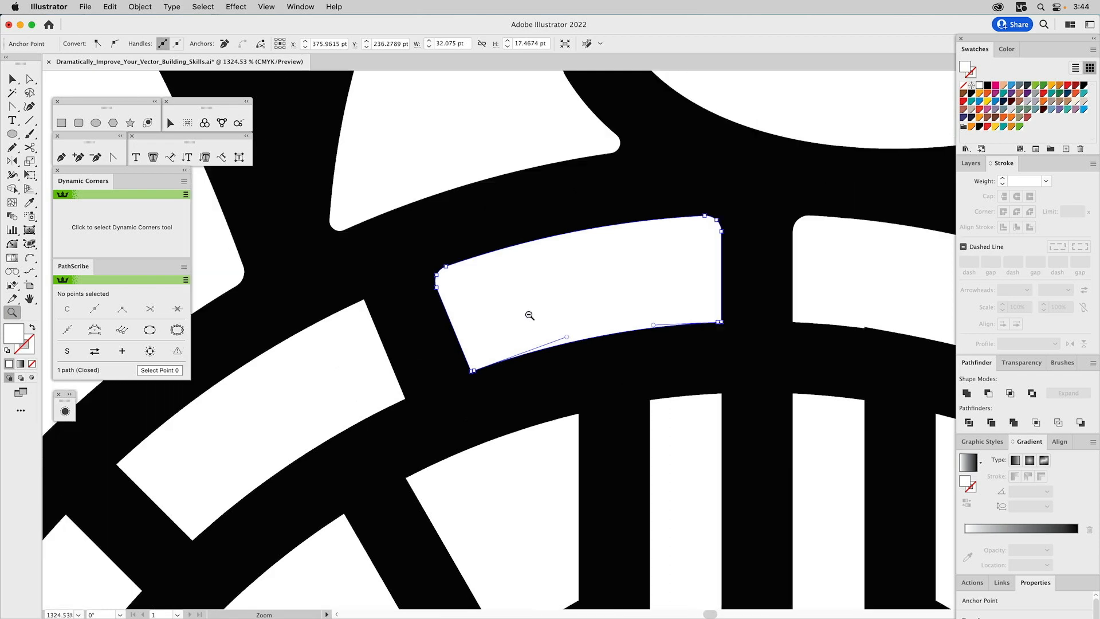
pyautogui.keyDown('alt'); pyautogui.click(528, 314); pyautogui.keyUp('alt')
pyautogui.keyDown('alt'); pyautogui.click(529, 316); pyautogui.keyUp('alt')
pyautogui.keyDown('alt'); pyautogui.click(530, 316); pyautogui.keyUp('alt')
pyautogui.keyDown('alt'); pyautogui.click(532, 316); pyautogui.keyUp('alt')
pyautogui.keyDown('alt'); pyautogui.click(531, 316); pyautogui.keyUp('alt')
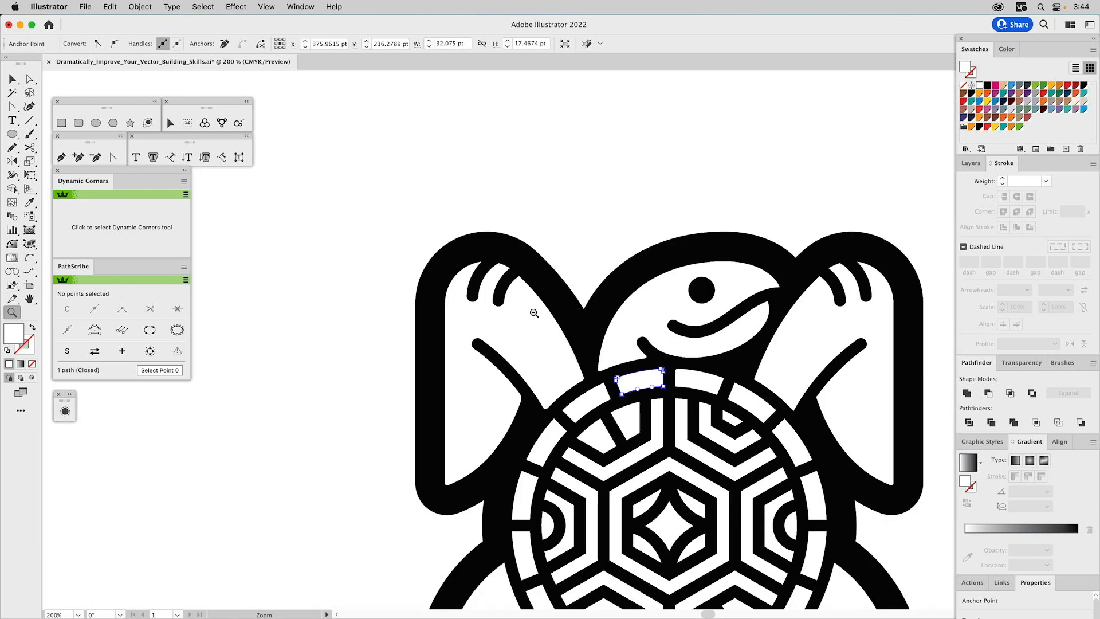
pyautogui.press('super+shift+a')
# Step: Hide the stroke-built turtle layer and show the Hona Art layer with the coloured turtle
pyautogui.moveTo(602, 252); pyautogui.dragTo(572, 143)
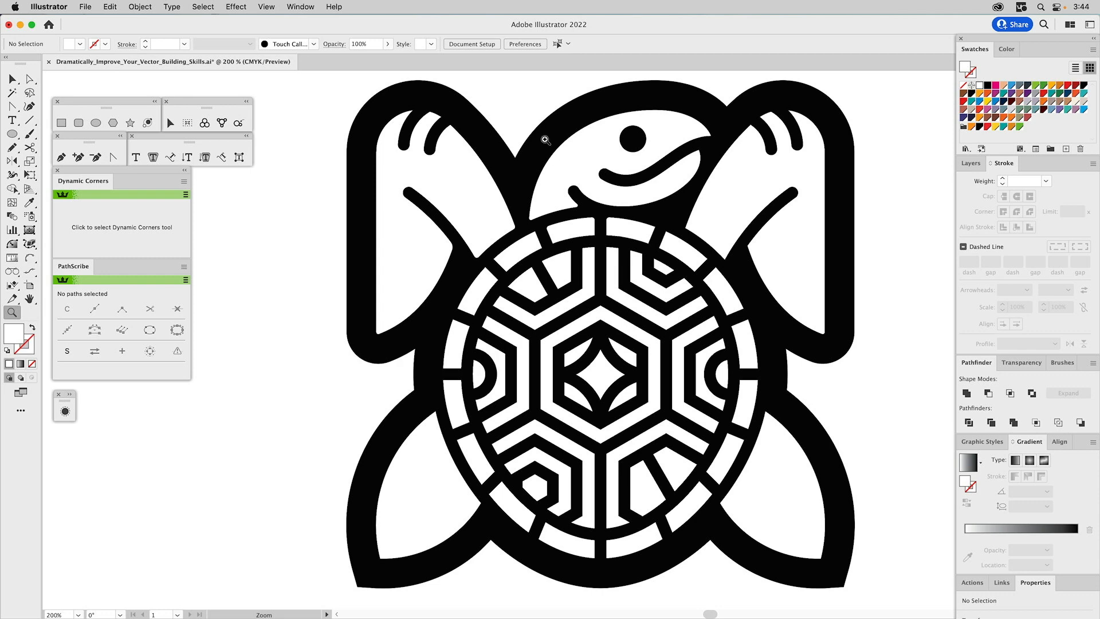
pyautogui.scroll(-3, 647, 291)
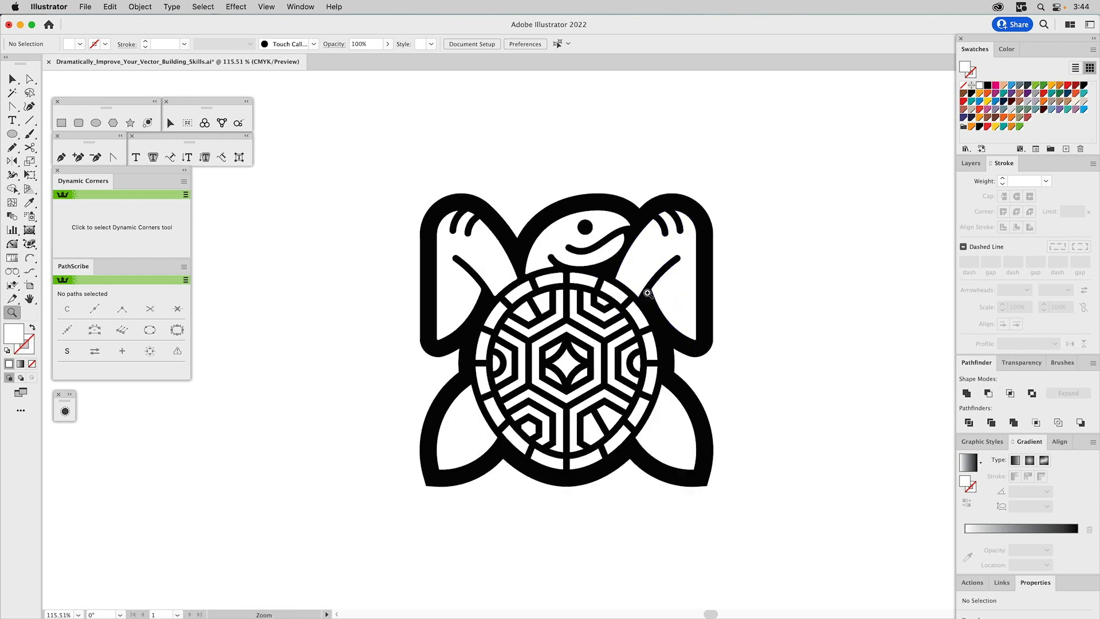
pyautogui.press('v')
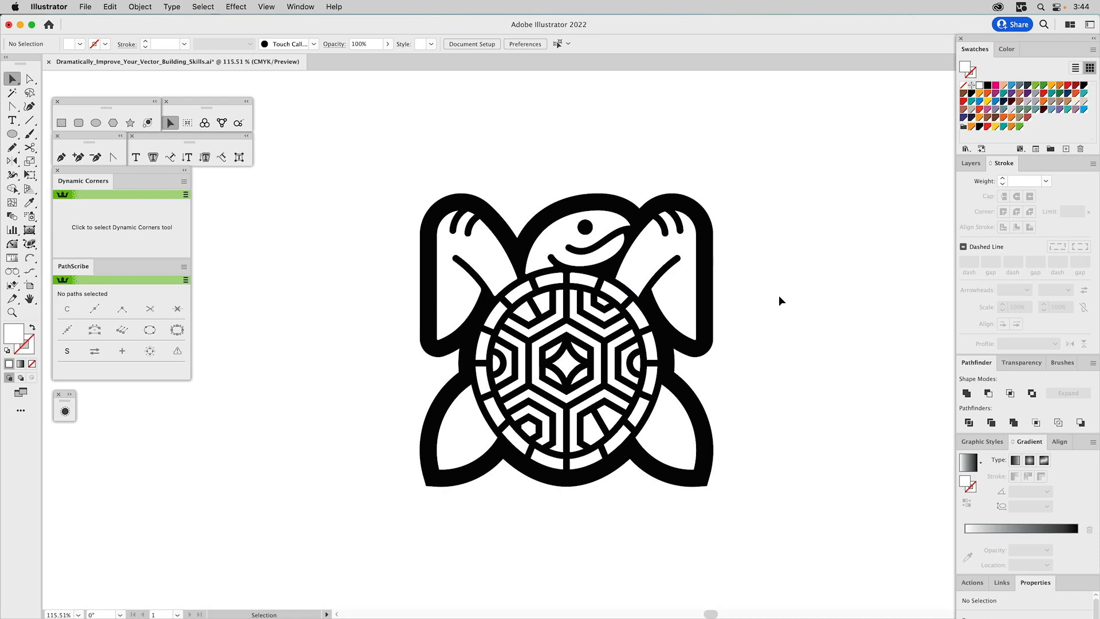
pyautogui.click(971, 162)
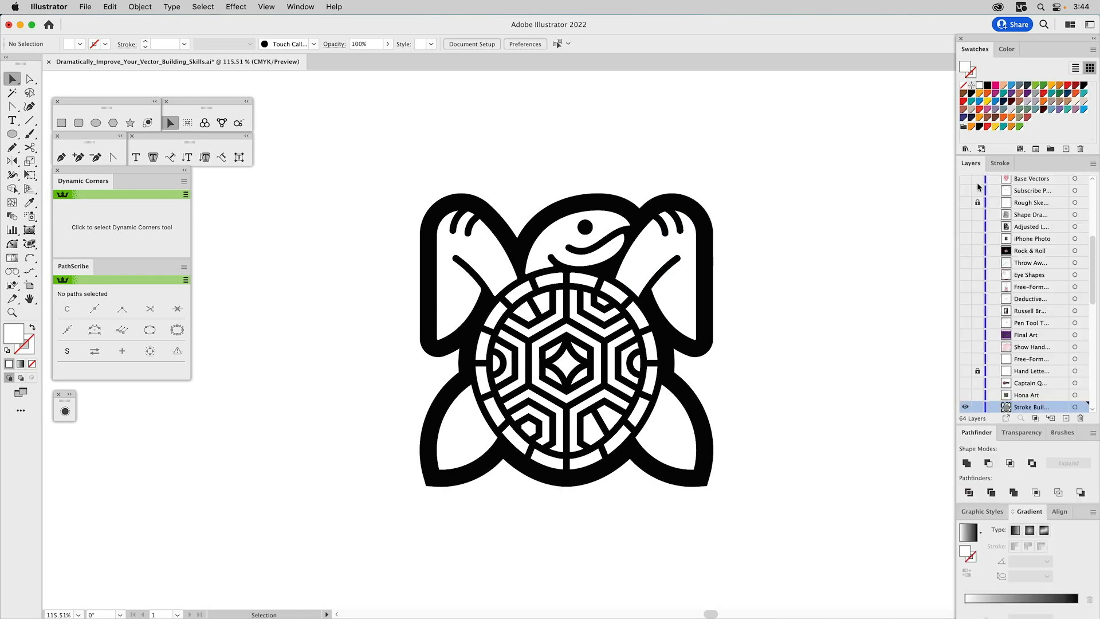
pyautogui.scroll(-2, 979, 395)
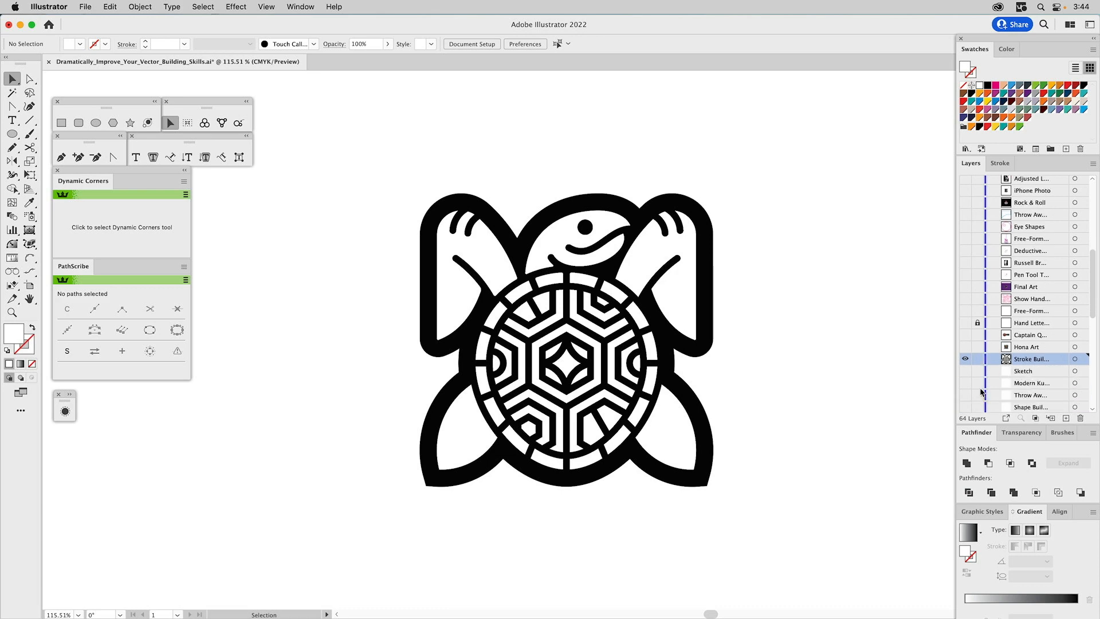
pyautogui.click(965, 347)
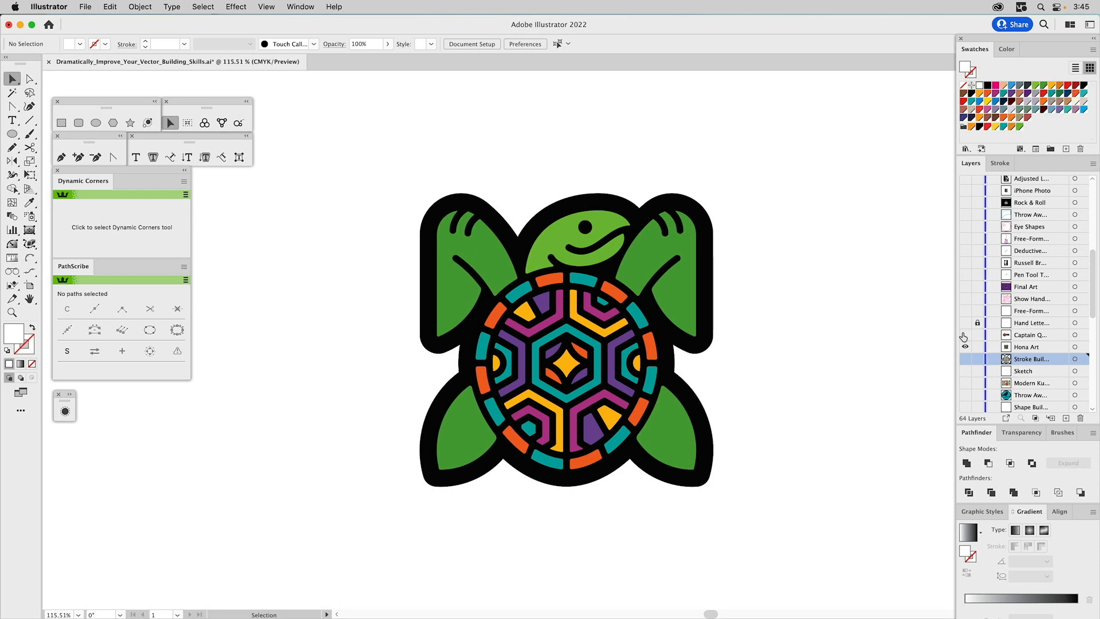
# Step: Show the layer with the captain duck logo directly above Hona Art and hide the Hona Art layer
pyautogui.click(965, 337)
pyautogui.click(965, 346)
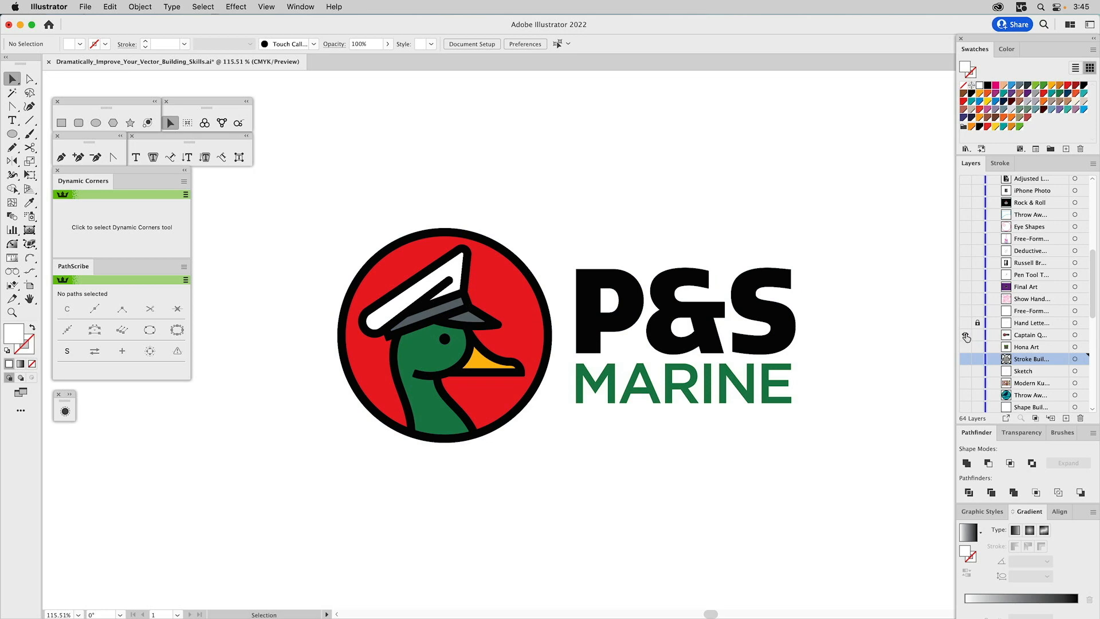
# Step: Hide the captain duck logo layer and show the locked hand-lettering sketch layer and the free-form layer directly above it
pyautogui.press('super+y')
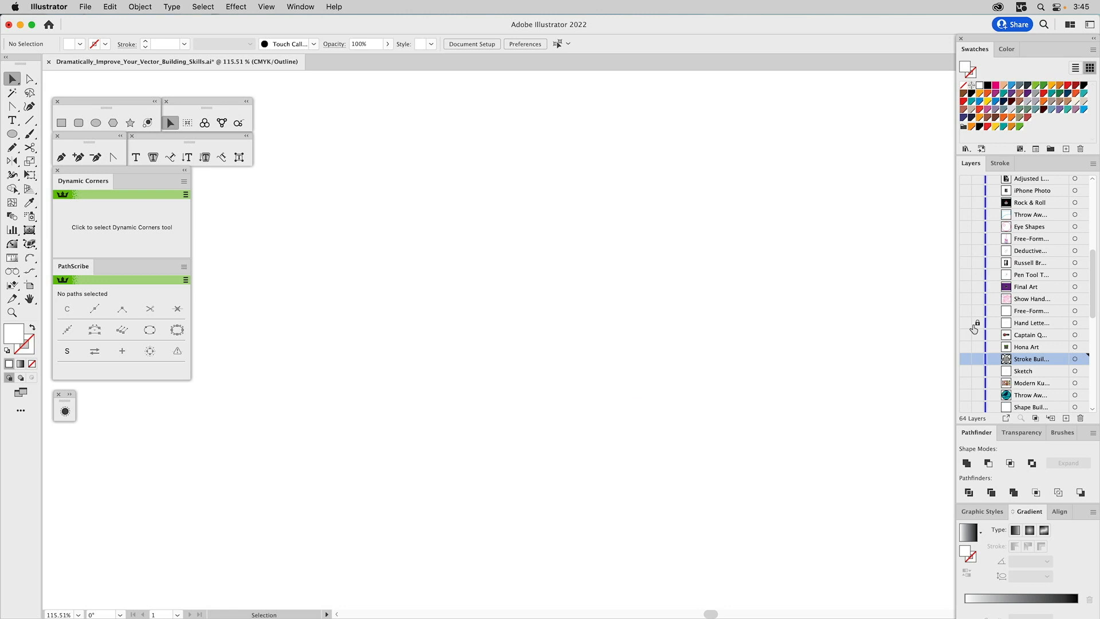
pyautogui.click(964, 322)
pyautogui.press('super+y')
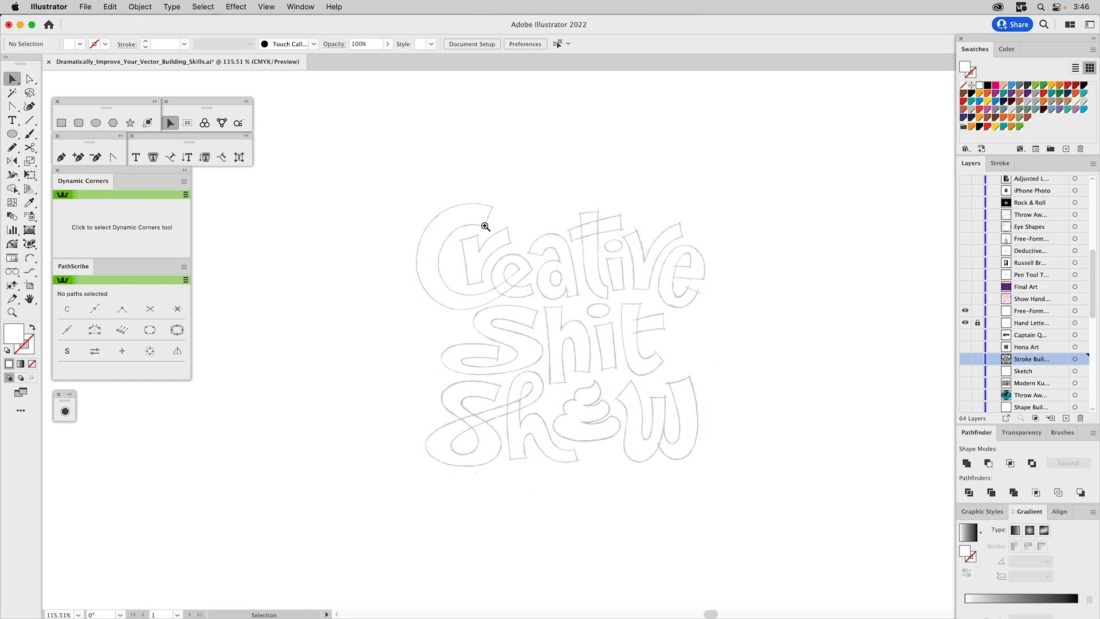
# Step: Prepare the Pen tool for tracing the sketch by applying the graphic style with no fill and a 0.75 pt magenta stroke
pyautogui.press('z')
pyautogui.moveTo(383, 186); pyautogui.dragTo(663, 332)
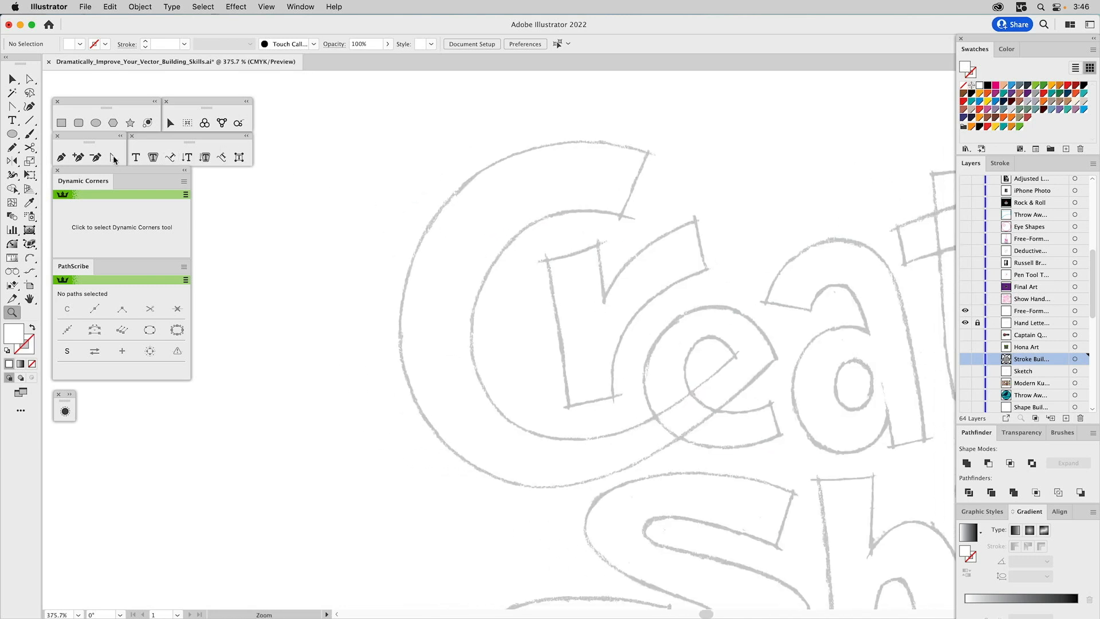
pyautogui.click(62, 158)
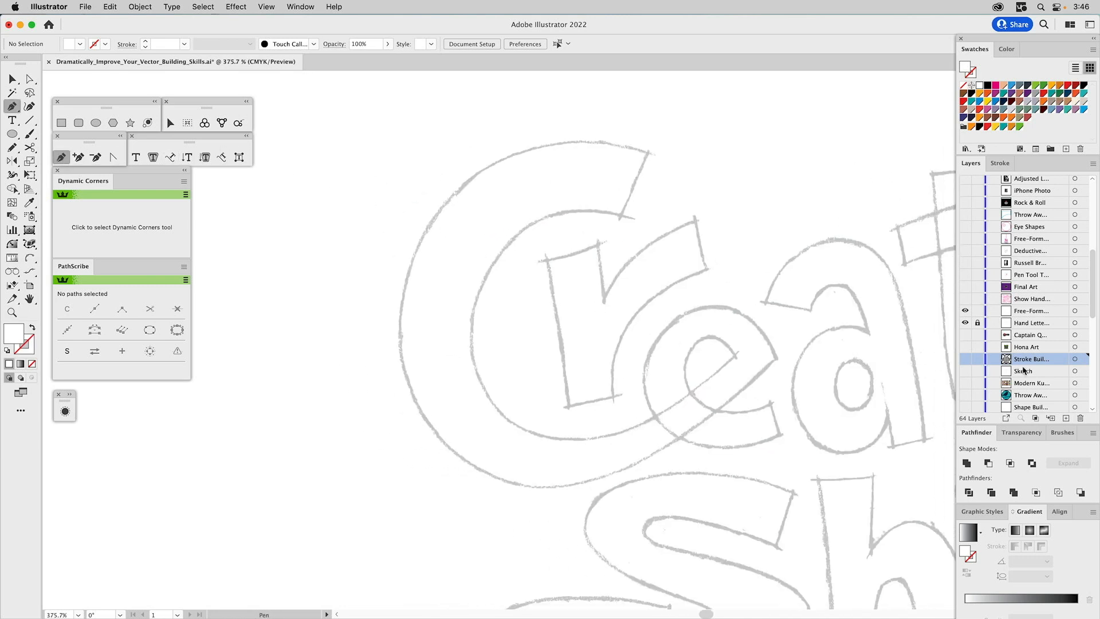
pyautogui.click(992, 511)
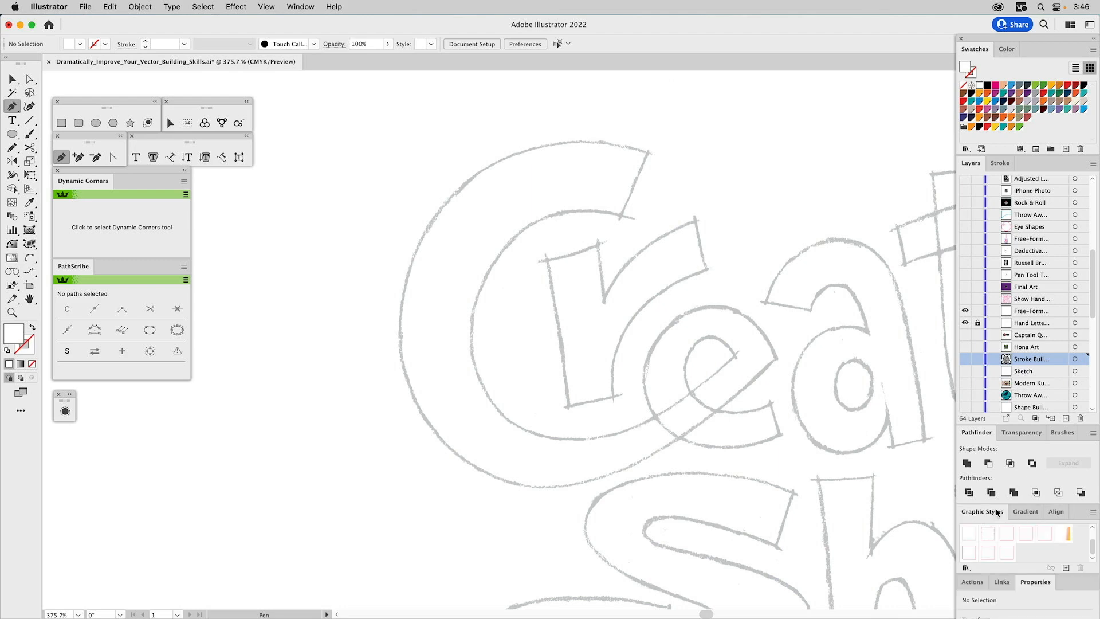
pyautogui.click(1007, 536)
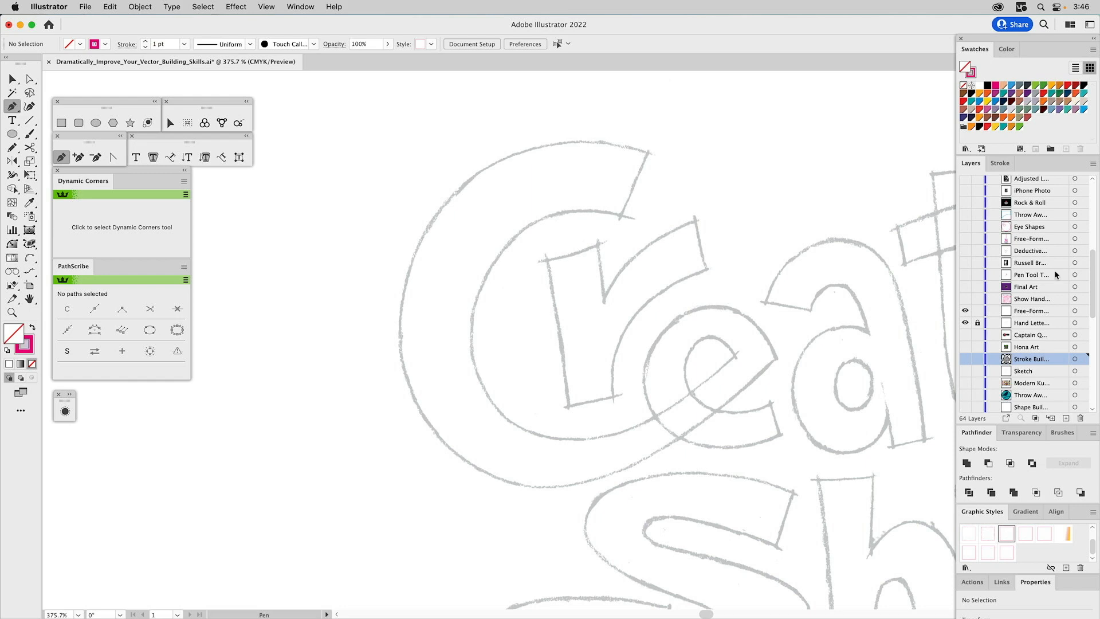
pyautogui.click(1003, 164)
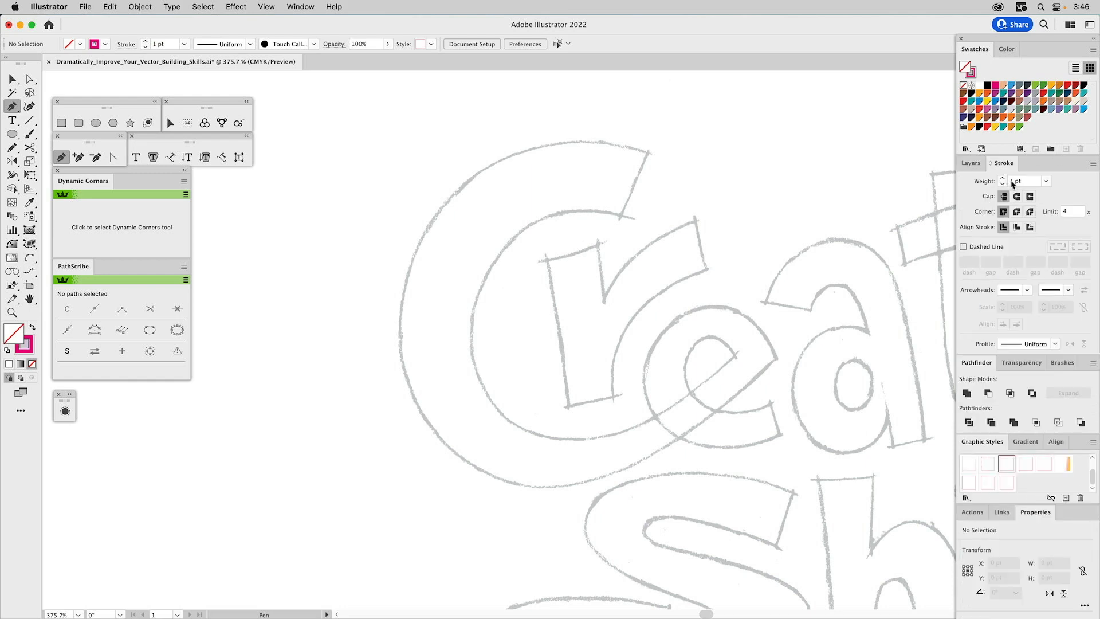
pyautogui.click(1047, 466)
pyautogui.click(970, 483)
pyautogui.click(988, 483)
pyautogui.click(1007, 484)
pyautogui.click(1047, 467)
# Step: Make the free-form layer active and draw the straight edge of the C's upper terminal from its inner to its outer corner
pyautogui.click(974, 164)
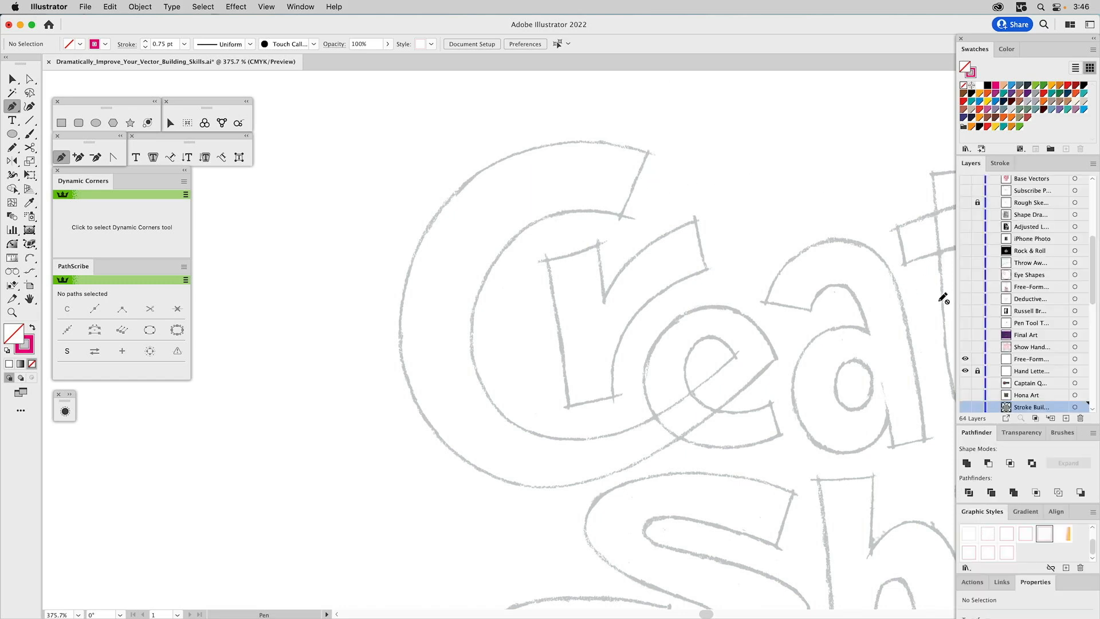
pyautogui.click(1023, 361)
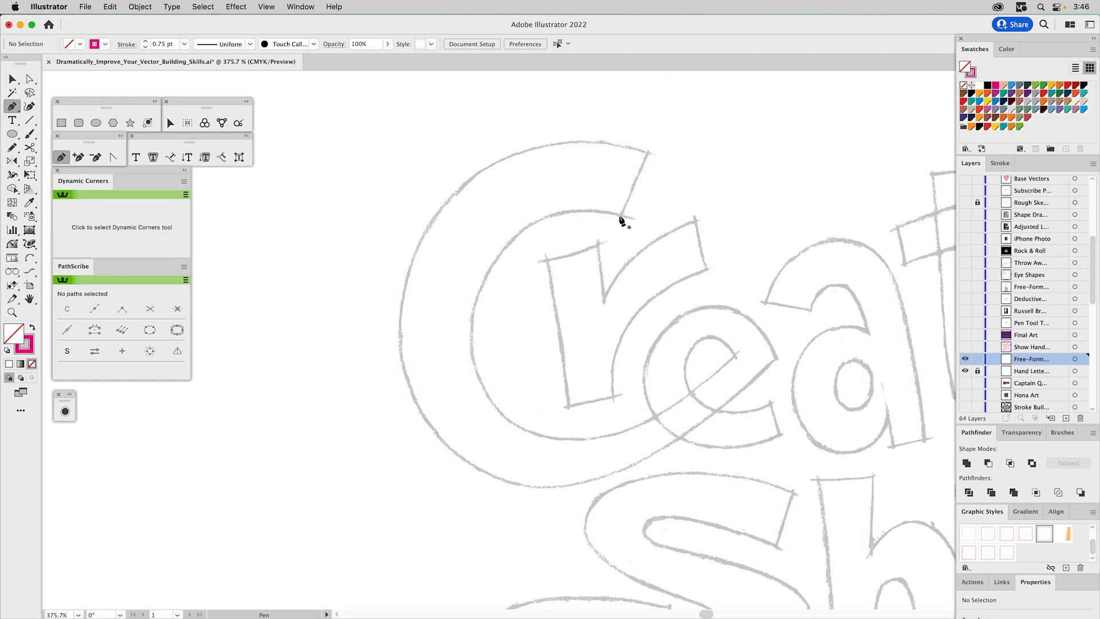
pyautogui.moveTo(620, 215); pyautogui.dragTo(641, 181)
pyautogui.click(648, 152)
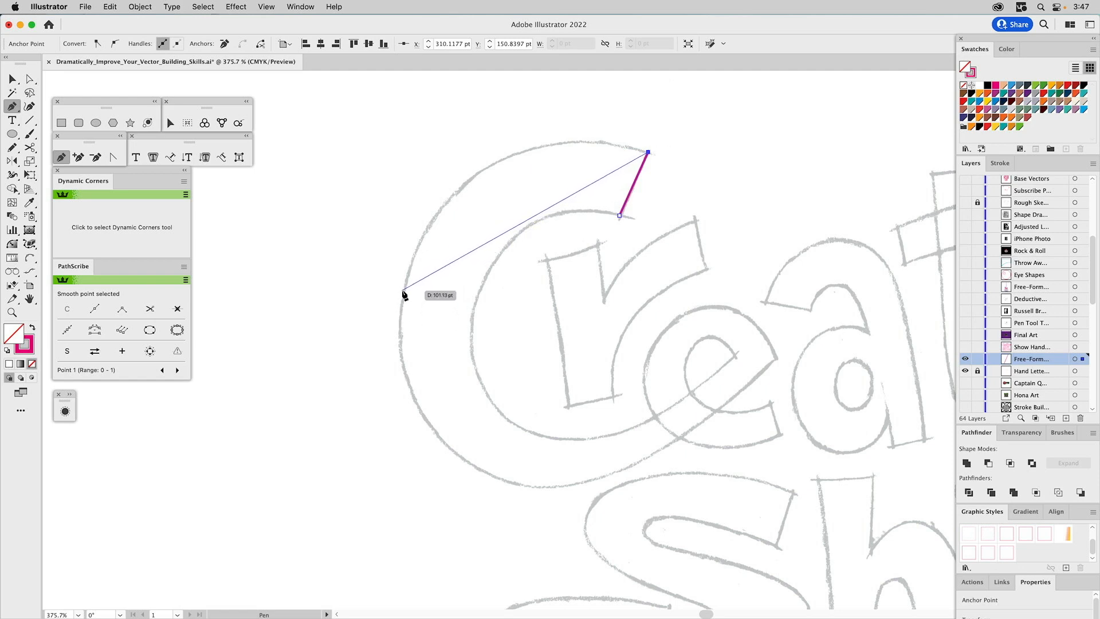
# Step: Try placing a smooth anchor point on the C's outer curve slightly above its leftmost extreme
pyautogui.moveTo(402, 291); pyautogui.dragTo(390, 377)
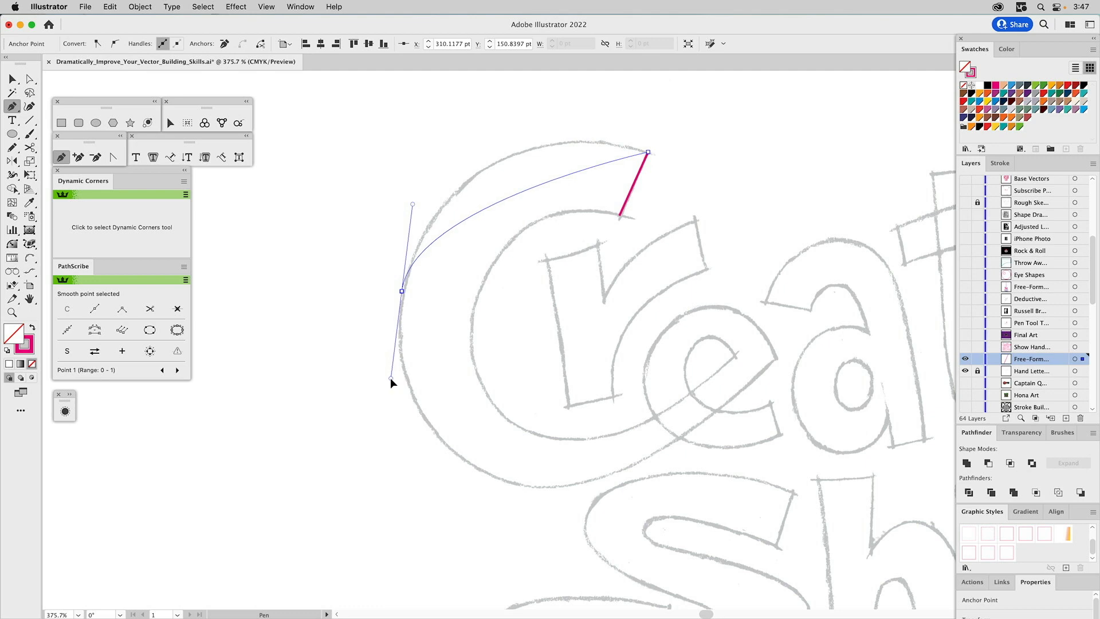
pyautogui.moveTo(390, 377); pyautogui.dragTo(391, 378)
pyautogui.press('super+z')
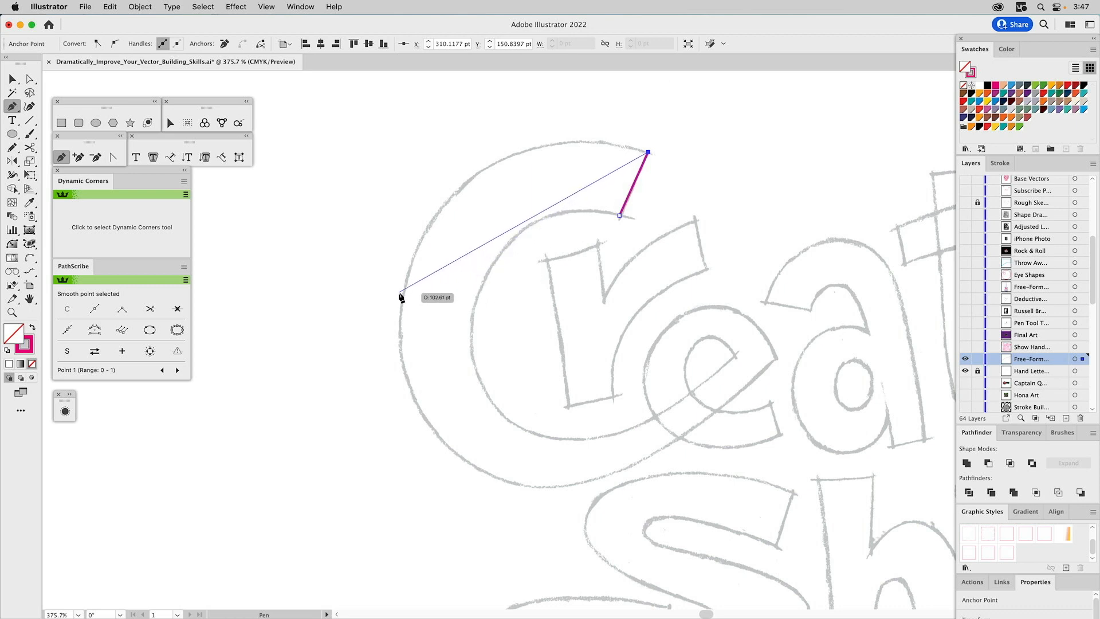
pyautogui.moveTo(402, 293); pyautogui.dragTo(389, 363)
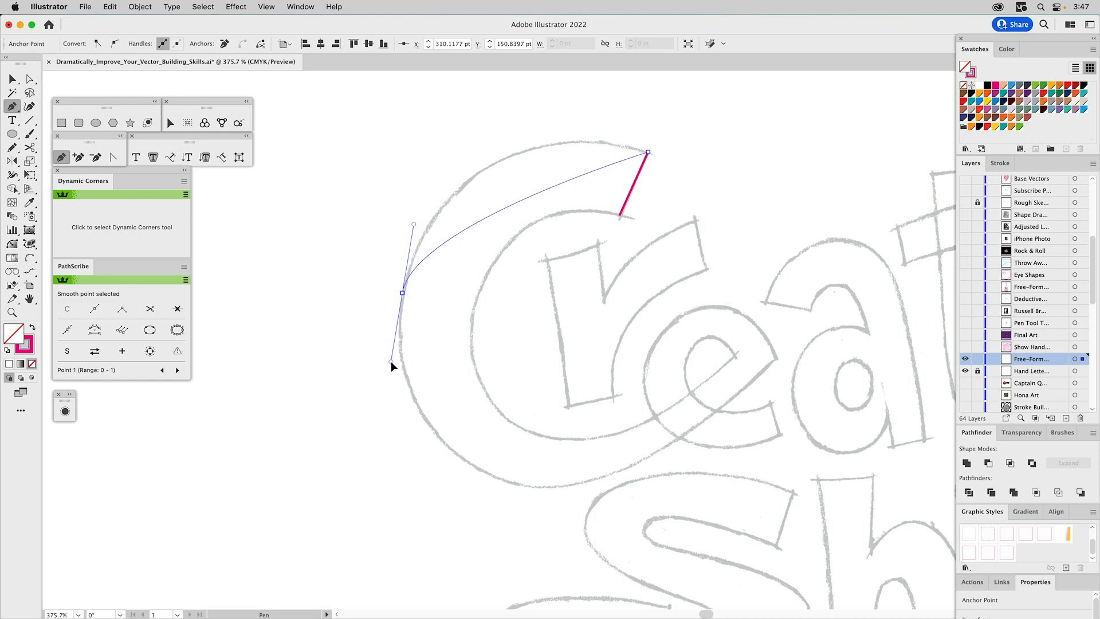
# Step: Place smooth anchor points at the leftmost and lowest extremes of the C's outer edge and corner points at both corners of its tail
pyautogui.moveTo(391, 363); pyautogui.dragTo(401, 437)
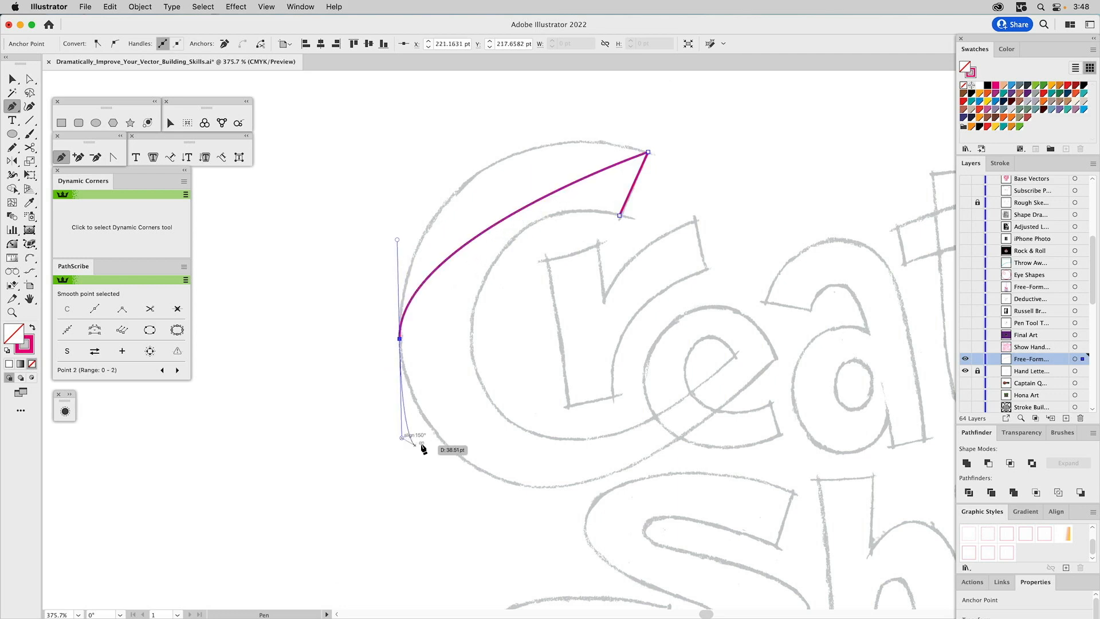
pyautogui.click(546, 488)
pyautogui.moveTo(551, 489); pyautogui.dragTo(595, 491)
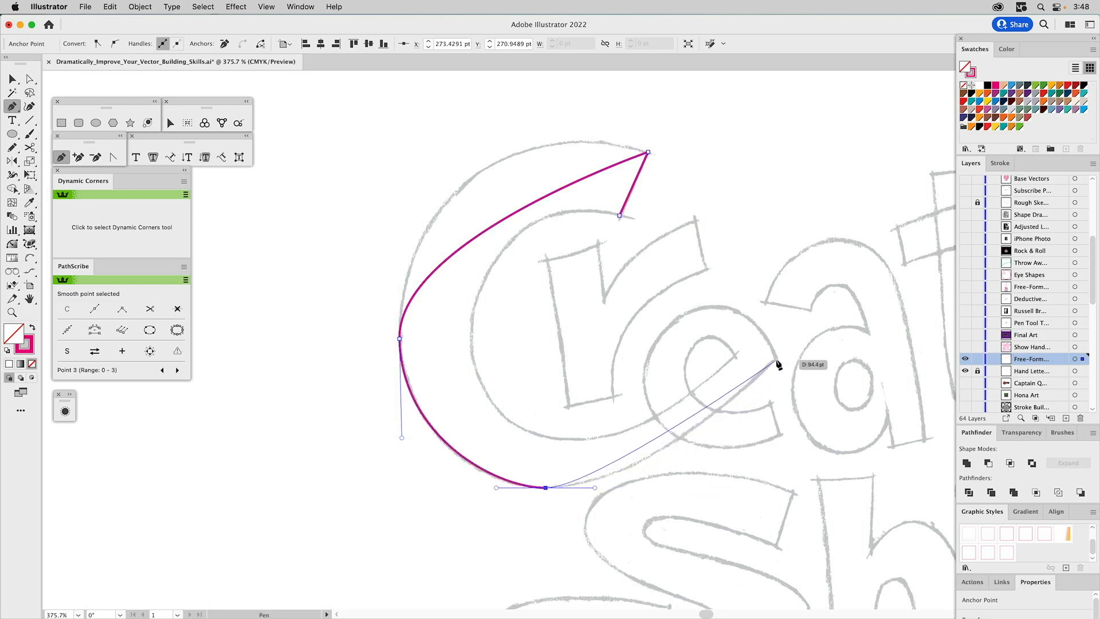
pyautogui.moveTo(775, 359); pyautogui.dragTo(742, 351)
pyautogui.click(743, 348)
# Step: Trace the C's inner edge with smooth anchor points at its lowest and leftmost extremes and close the path at its starting corner
pyautogui.moveTo(582, 440); pyautogui.dragTo(518, 440)
pyautogui.moveTo(471, 336); pyautogui.dragTo(475, 281)
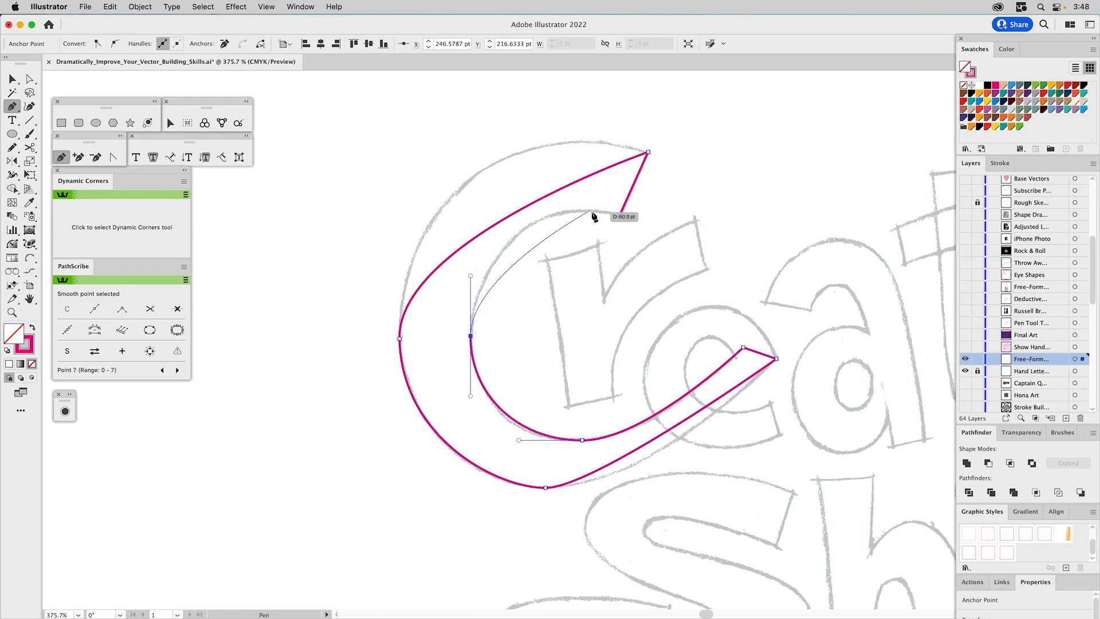
pyautogui.moveTo(619, 216); pyautogui.dragTo(620, 288)
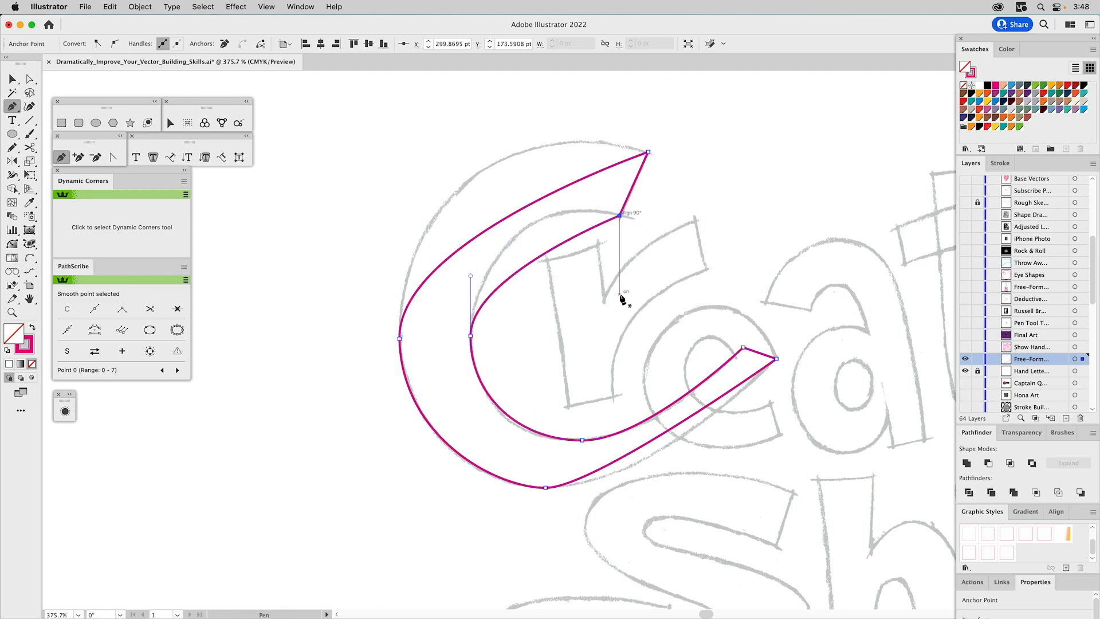
# Step: Bend the C's upper outer segment with the Anchor Point tool and adjust both of its handles to follow the sketch
pyautogui.click(114, 158)
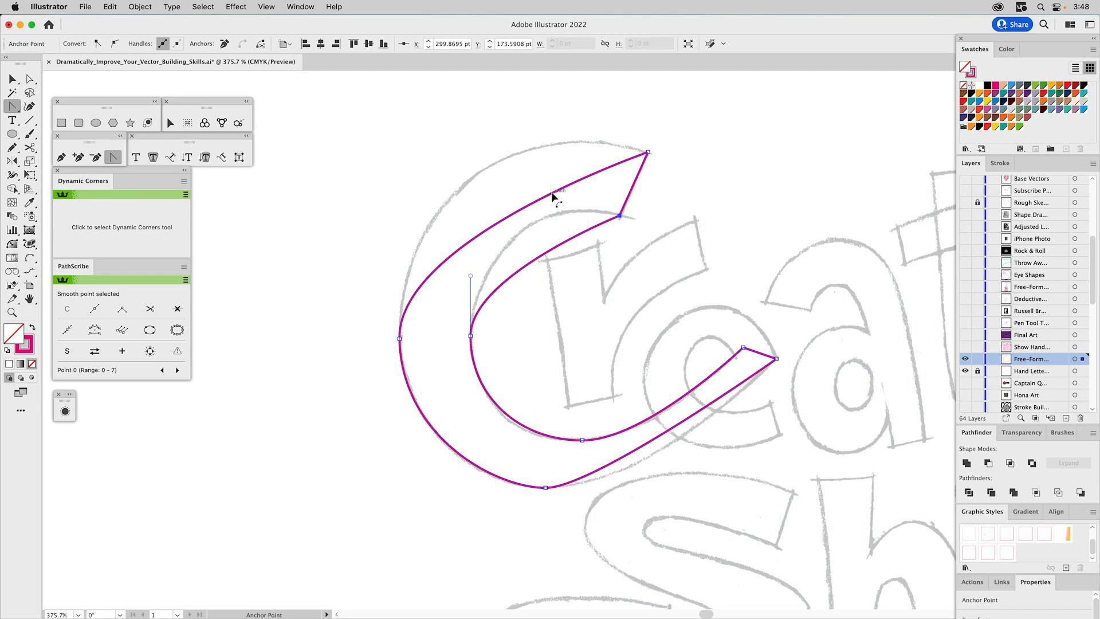
pyautogui.moveTo(551, 195); pyautogui.dragTo(550, 189)
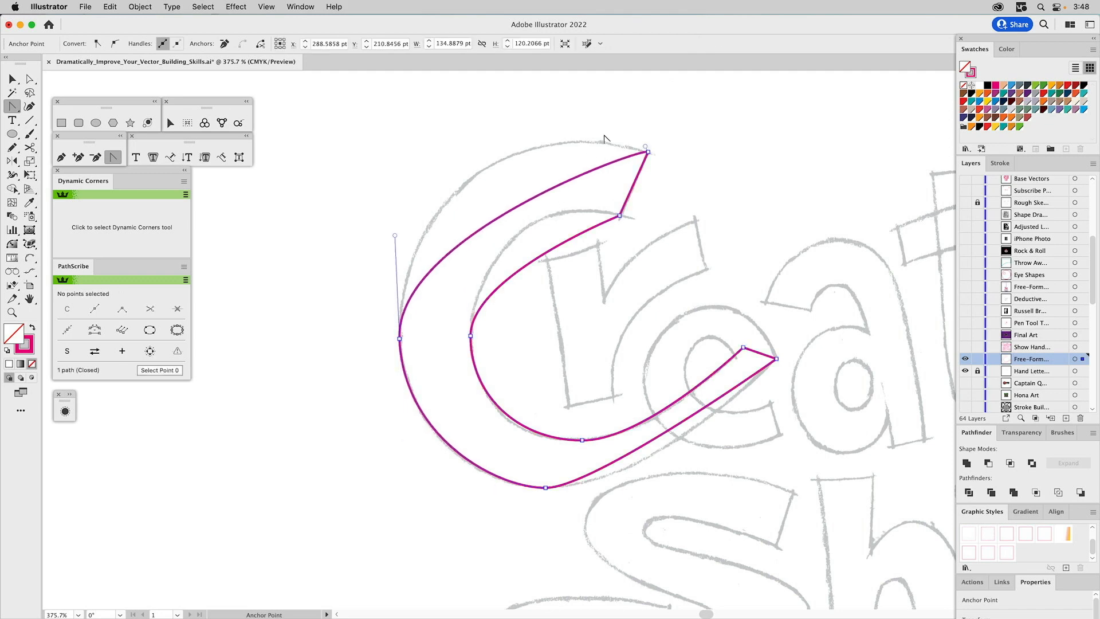
pyautogui.moveTo(647, 150); pyautogui.dragTo(511, 105)
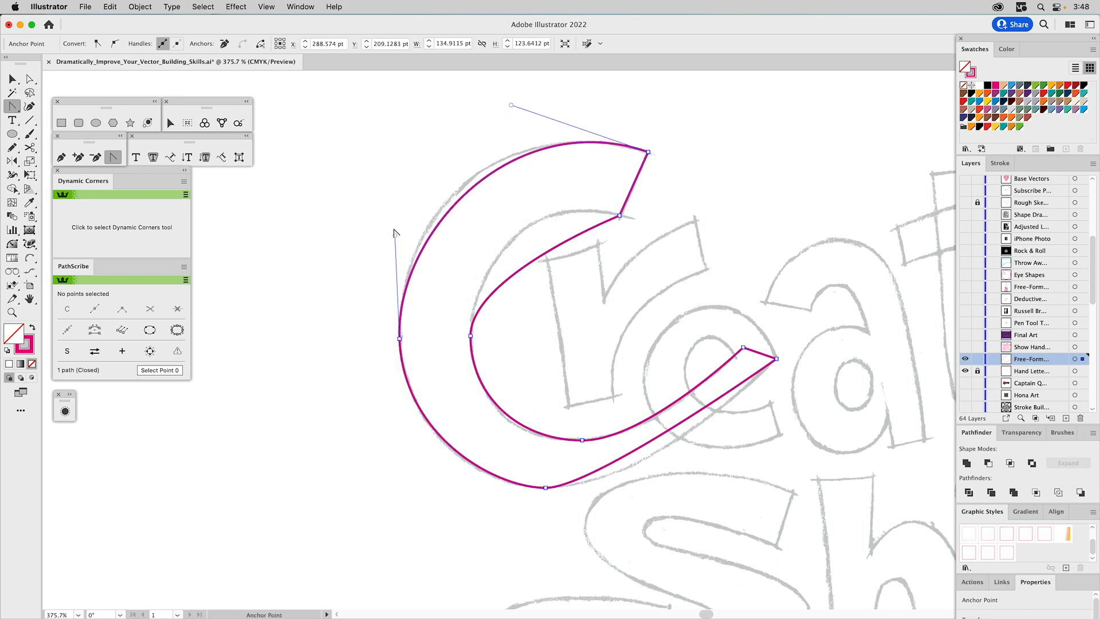
pyautogui.press('a')
pyautogui.moveTo(395, 235); pyautogui.dragTo(395, 208)
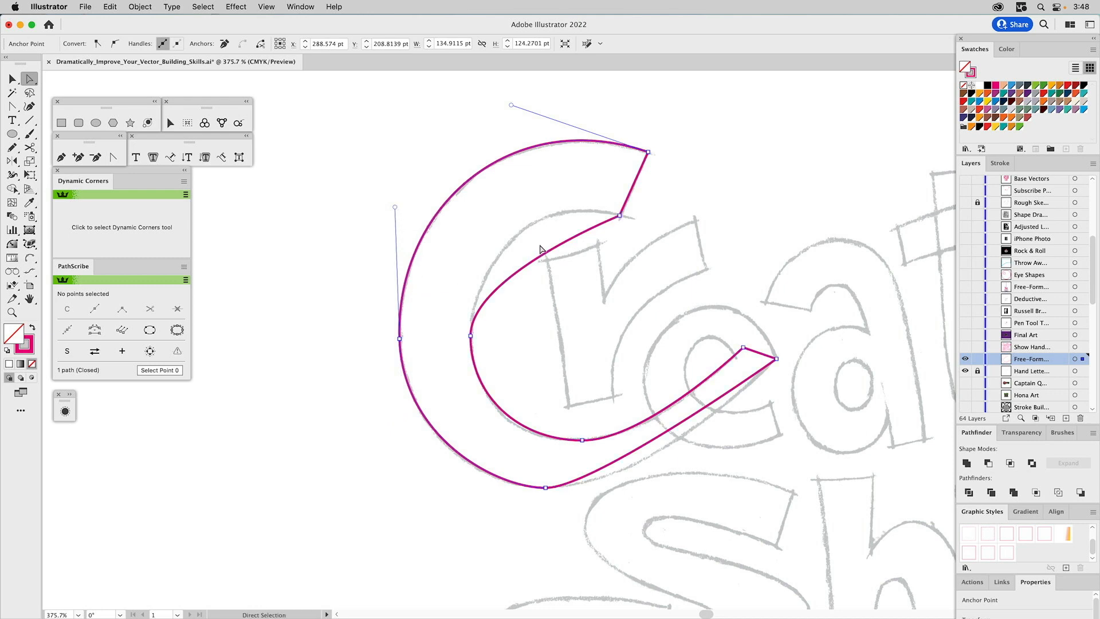
# Step: Bend the C's upper inner segment with the Anchor Point tool and adjust both of its handles to follow the sketch
pyautogui.click(118, 158)
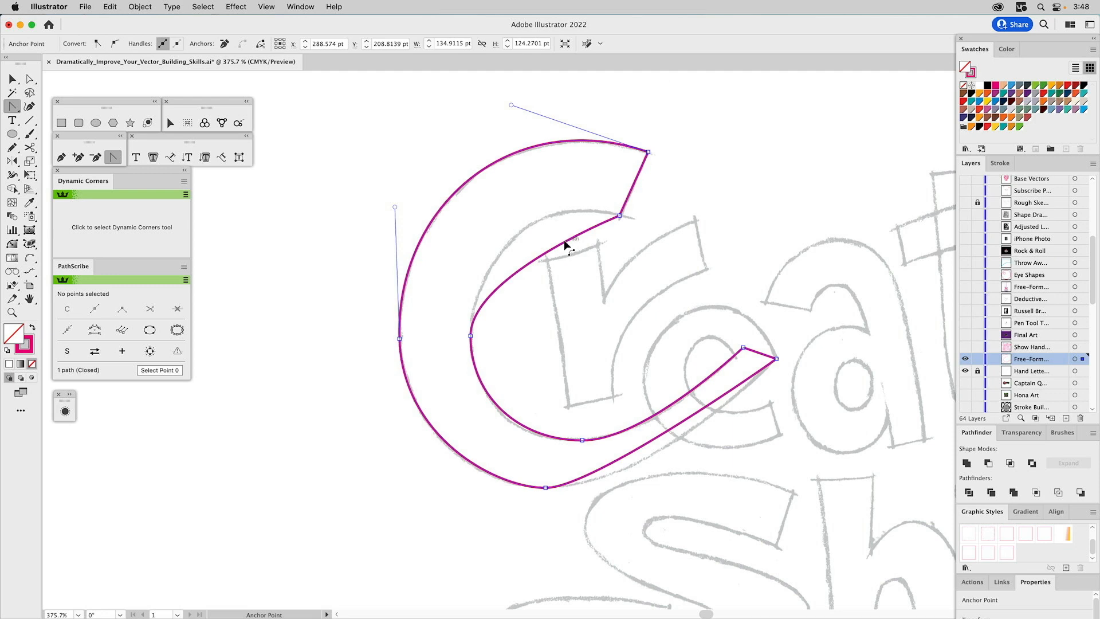
pyautogui.moveTo(565, 240); pyautogui.dragTo(491, 308)
pyautogui.moveTo(478, 314); pyautogui.dragTo(479, 288)
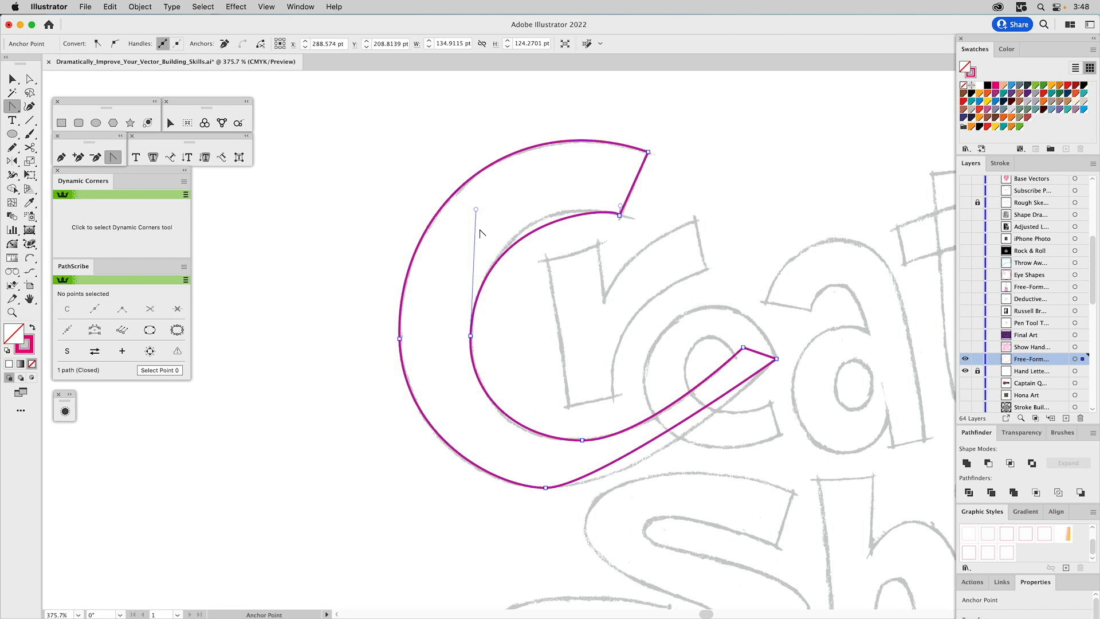
pyautogui.press('a')
pyautogui.moveTo(475, 211); pyautogui.dragTo(470, 233)
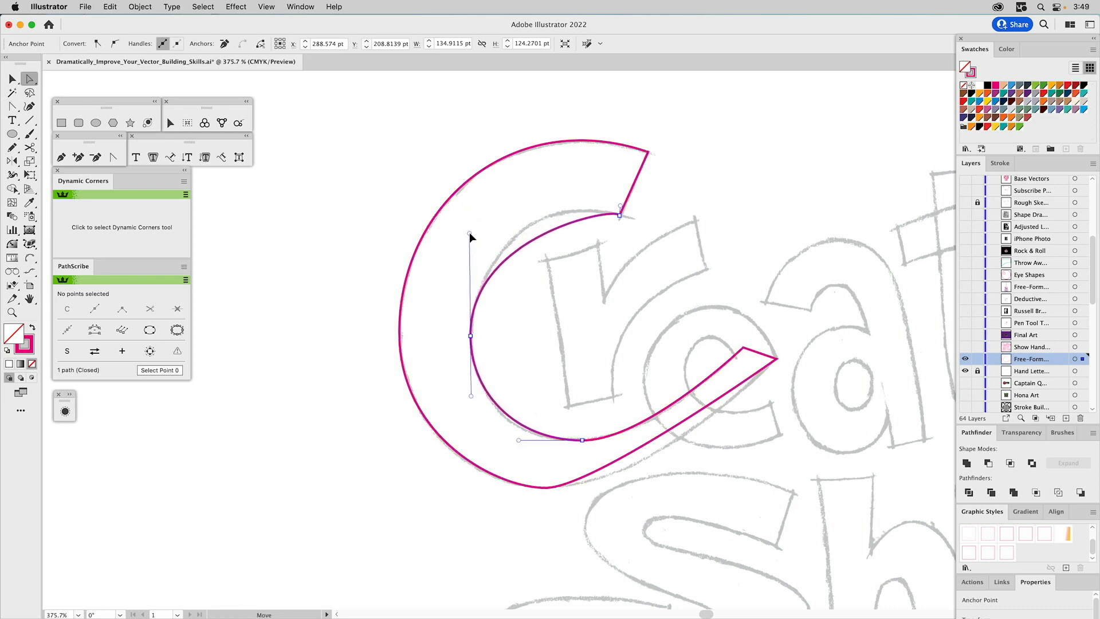
pyautogui.moveTo(621, 205); pyautogui.dragTo(561, 197)
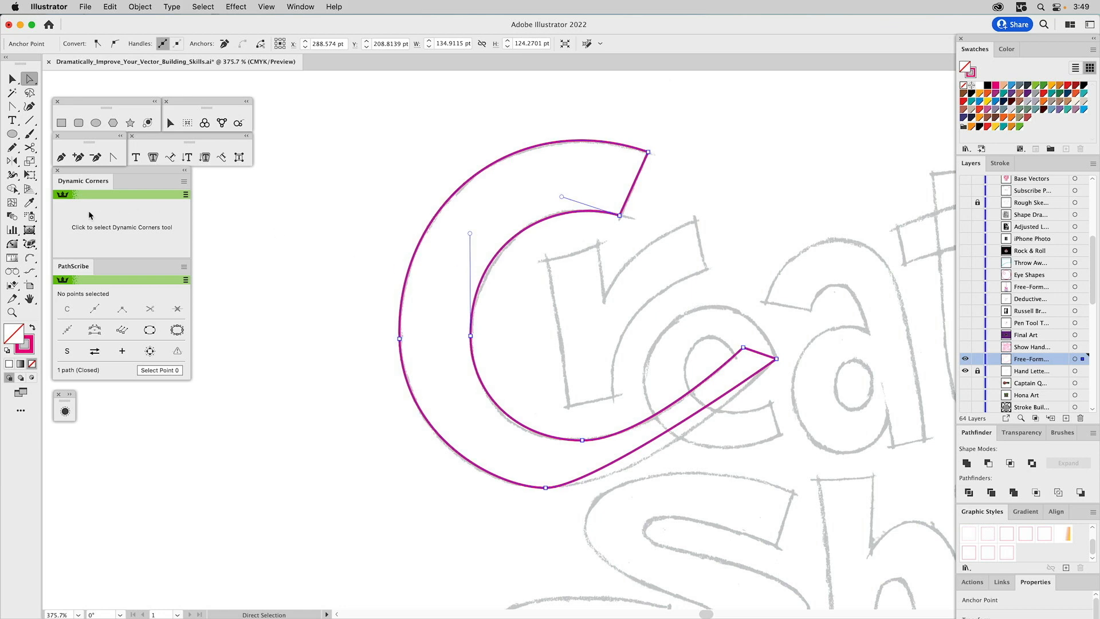
# Step: Curve the outer edge of the C's tail with the PathScribe tool, pulling out the tail corner's handle and lengthening the lowest anchor's handle
pyautogui.click(29, 243)
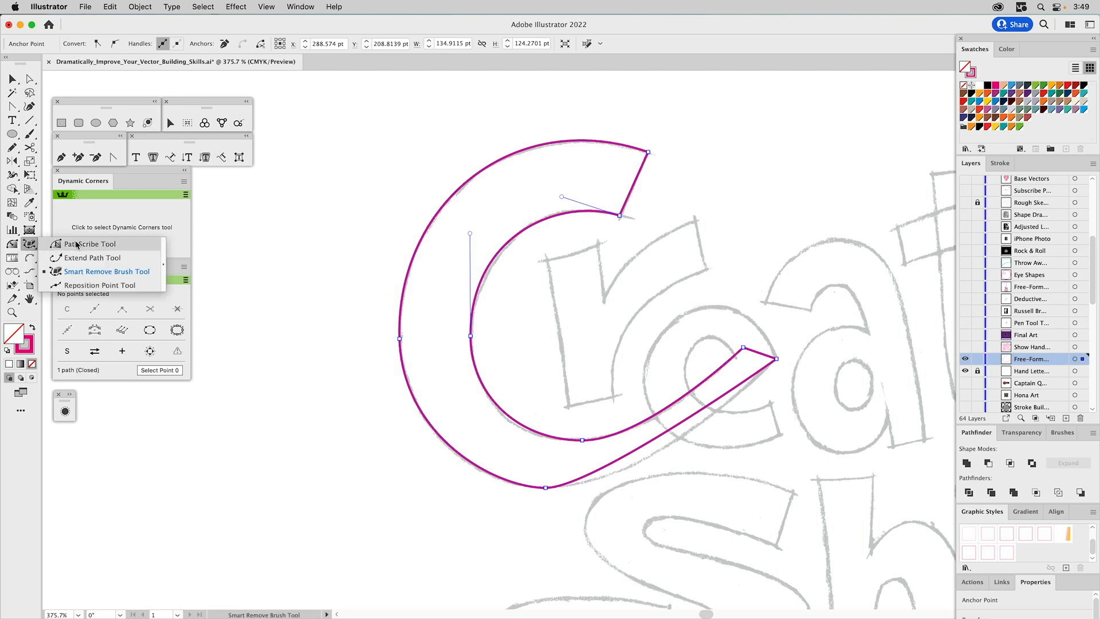
pyautogui.click(77, 244)
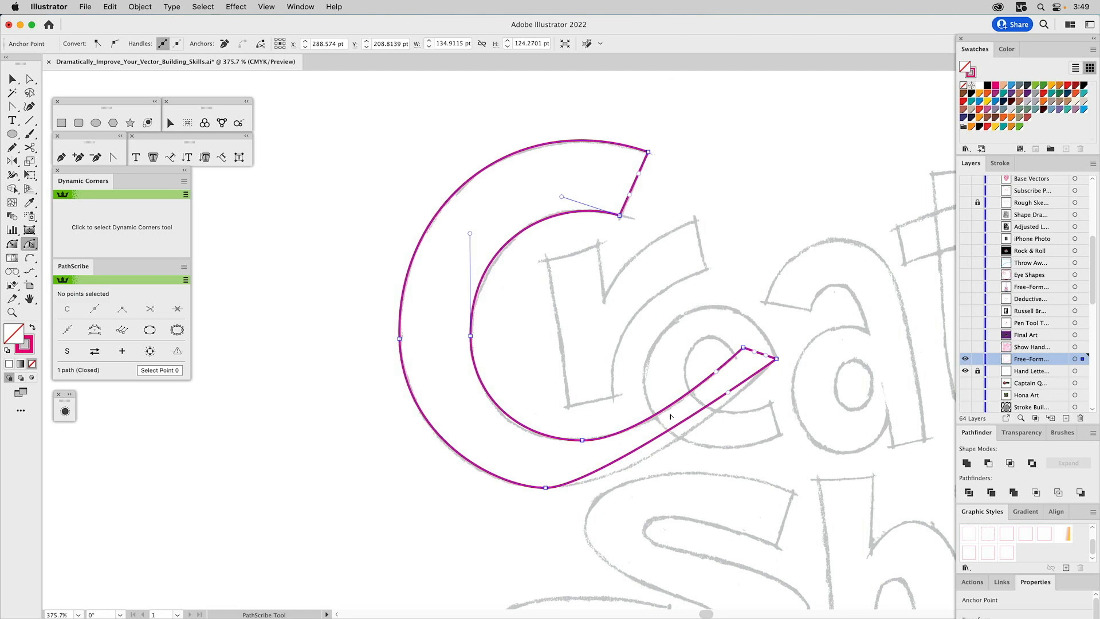
pyautogui.click(649, 380)
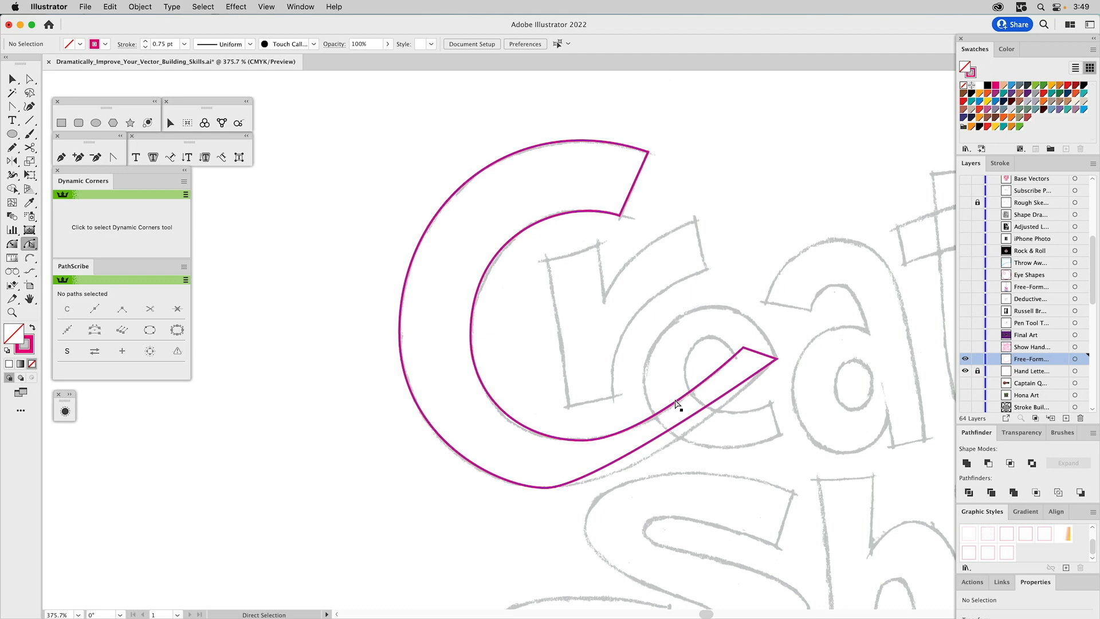
pyautogui.click(678, 401)
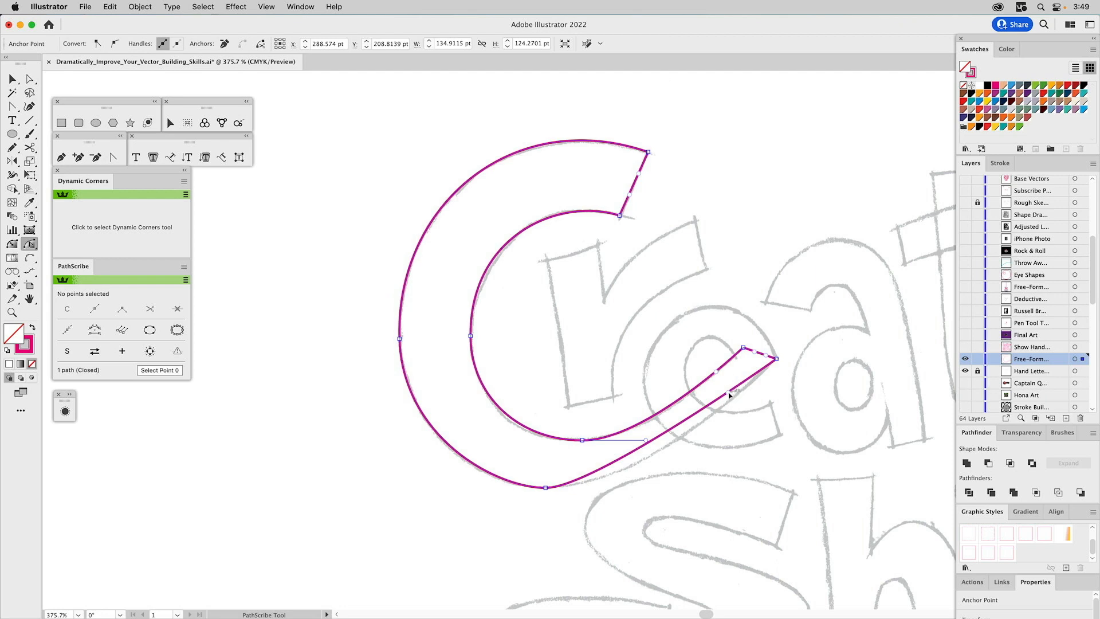
pyautogui.moveTo(730, 394); pyautogui.dragTo(730, 417)
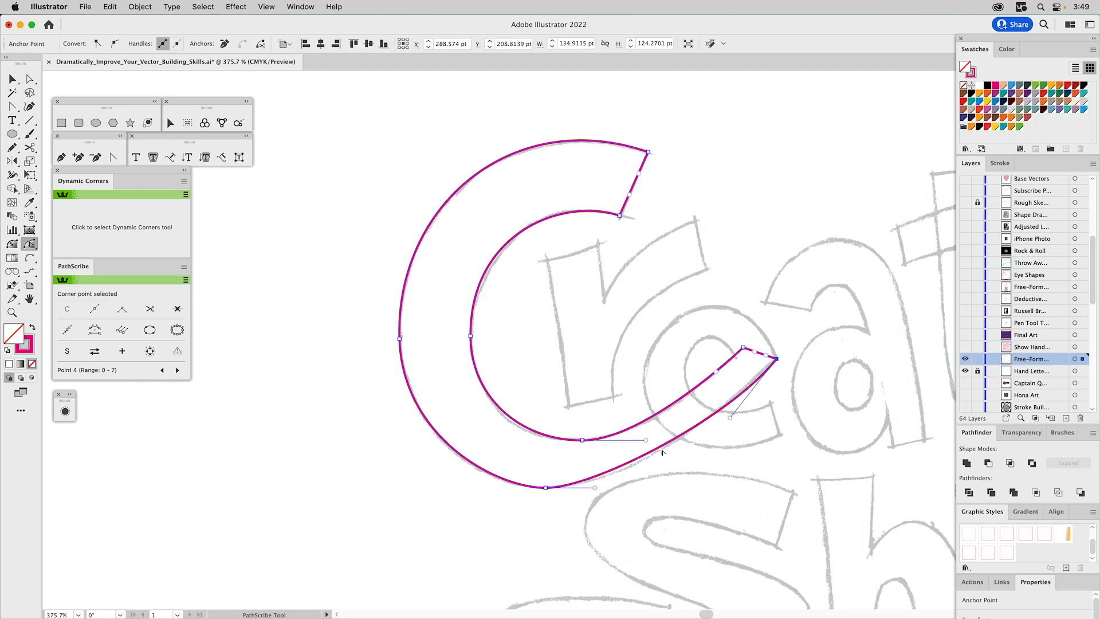
pyautogui.moveTo(596, 489); pyautogui.dragTo(625, 493)
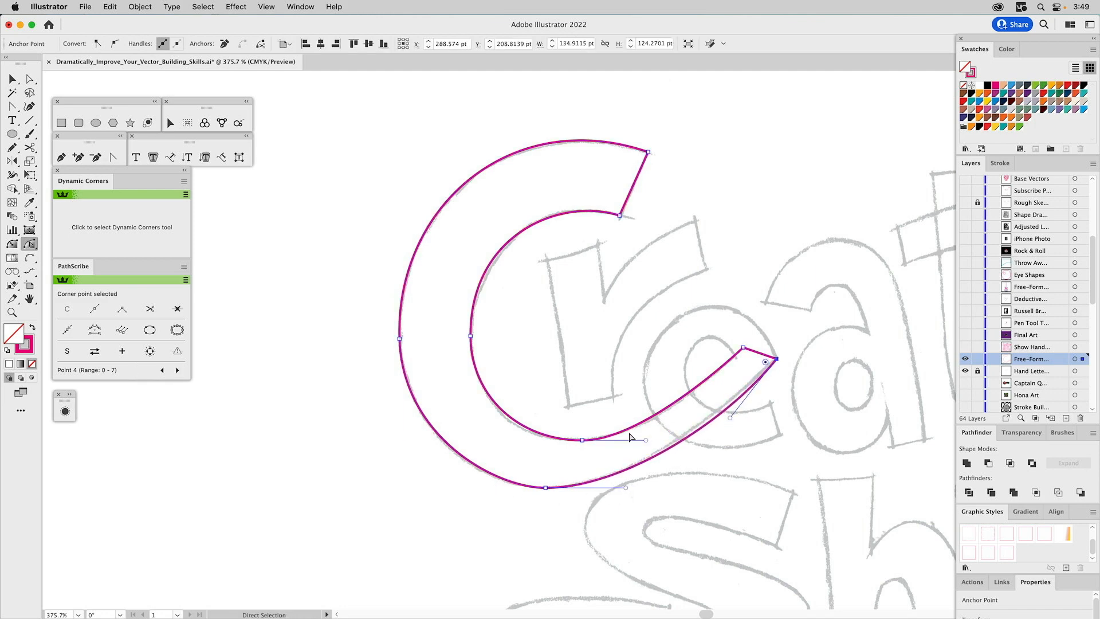
# Step: Try bending the inner edge of the C's tail directly, select its lowest inner anchor point to check the handles, and undo the bend
pyautogui.click(709, 381)
pyautogui.moveTo(706, 384); pyautogui.dragTo(707, 388)
pyautogui.press('a')
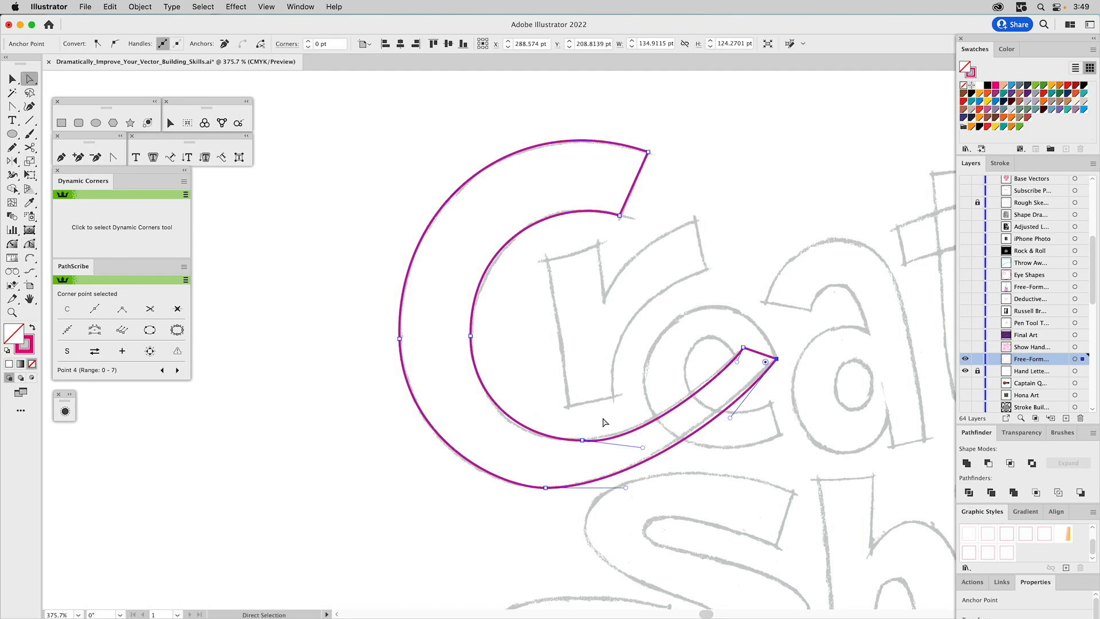
pyautogui.moveTo(596, 428); pyautogui.dragTo(576, 459)
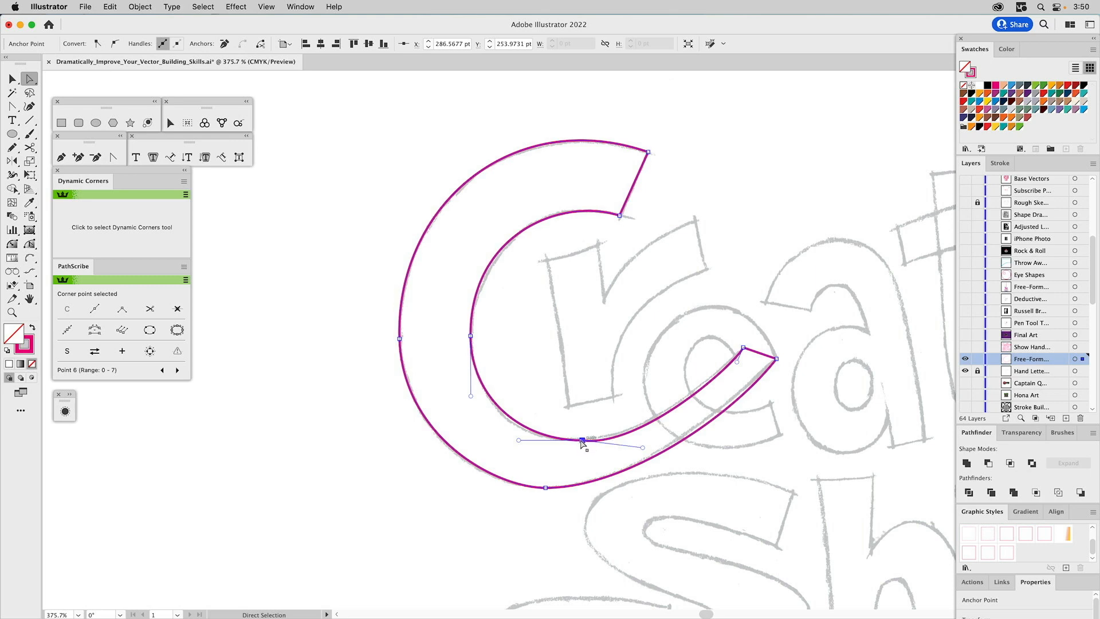
pyautogui.press('super+z')
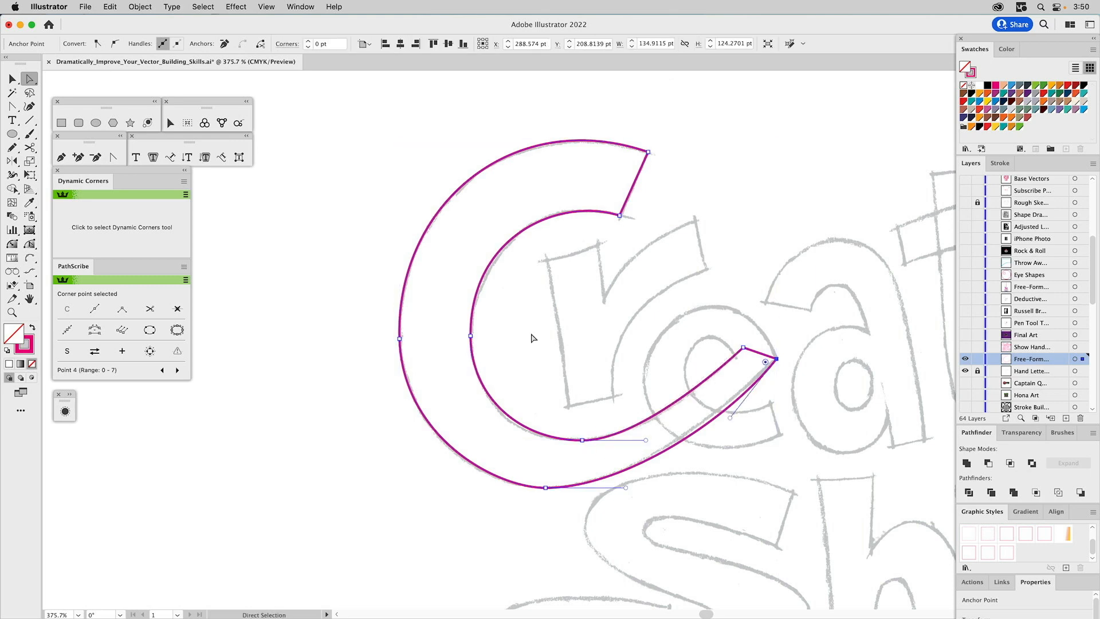
# Step: Bend the inner edge of the C's tail with the Anchor Point tool and adjust the lowest inner anchor's handle to follow the sketch
pyautogui.click(113, 157)
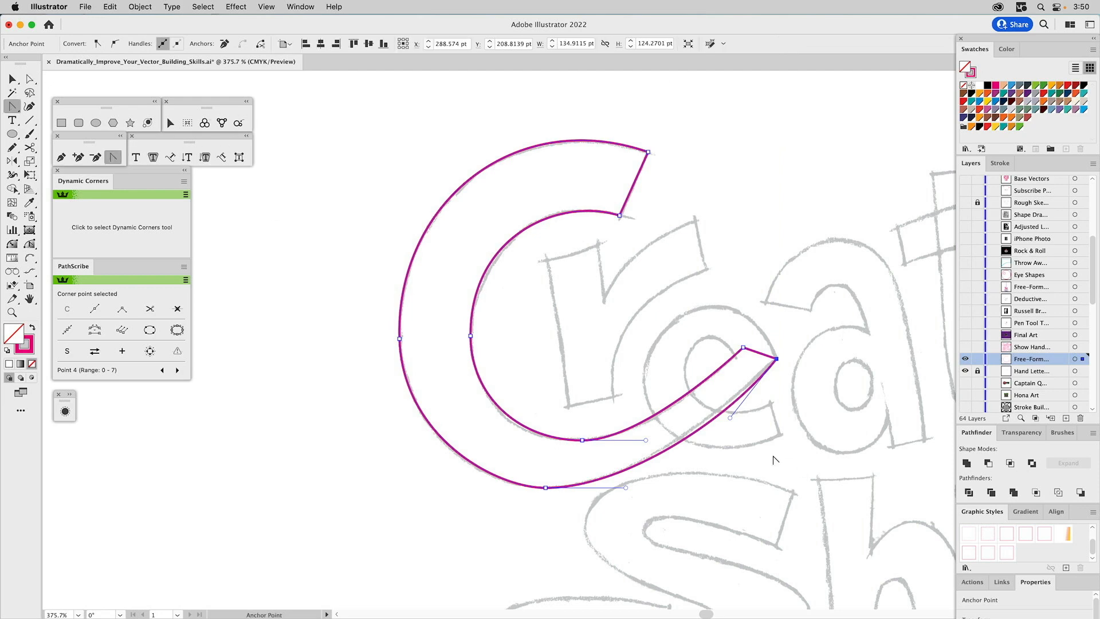
pyautogui.click(697, 389)
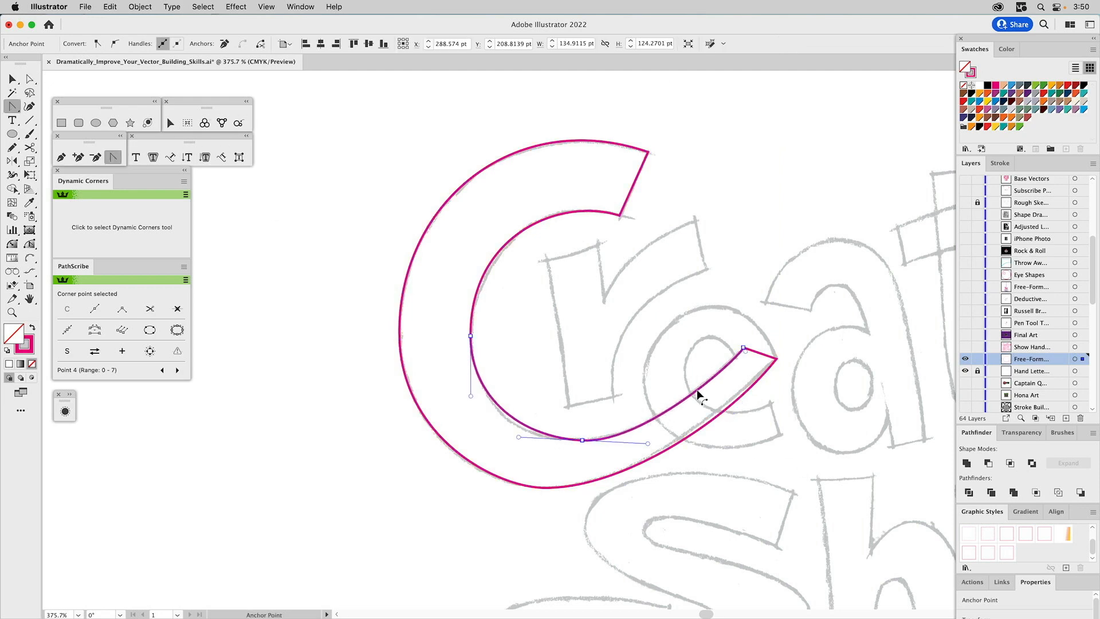
pyautogui.moveTo(696, 390)
pyautogui.mouseDown()
pyautogui.moveTo(698, 405)
pyautogui.moveTo(695, 391)
pyautogui.mouseUp()
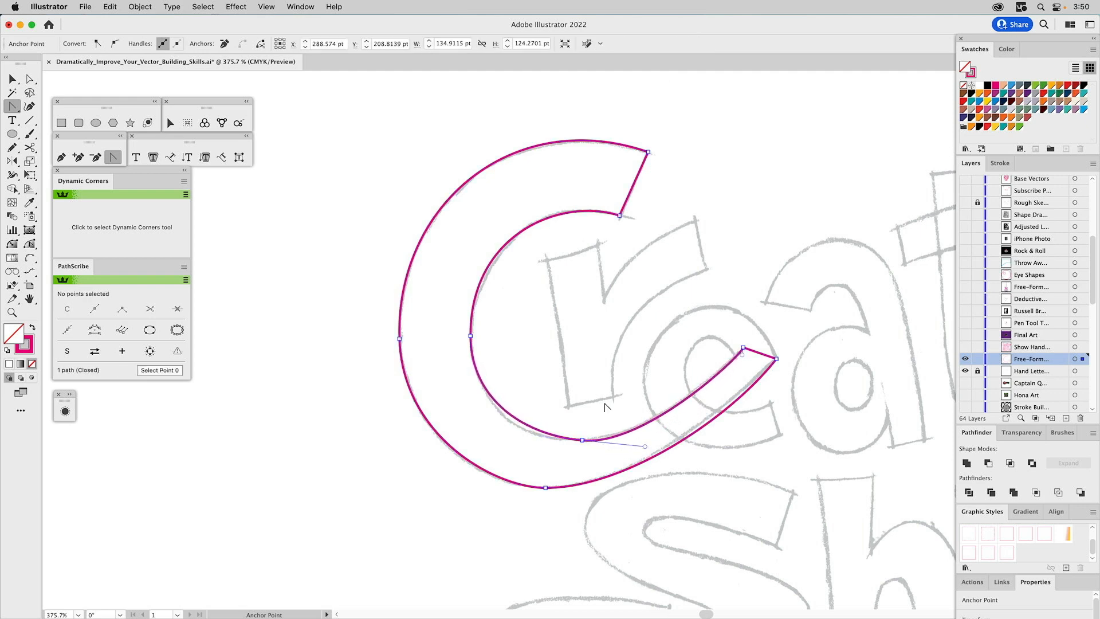
pyautogui.press('a')
pyautogui.moveTo(539, 424); pyautogui.dragTo(508, 441)
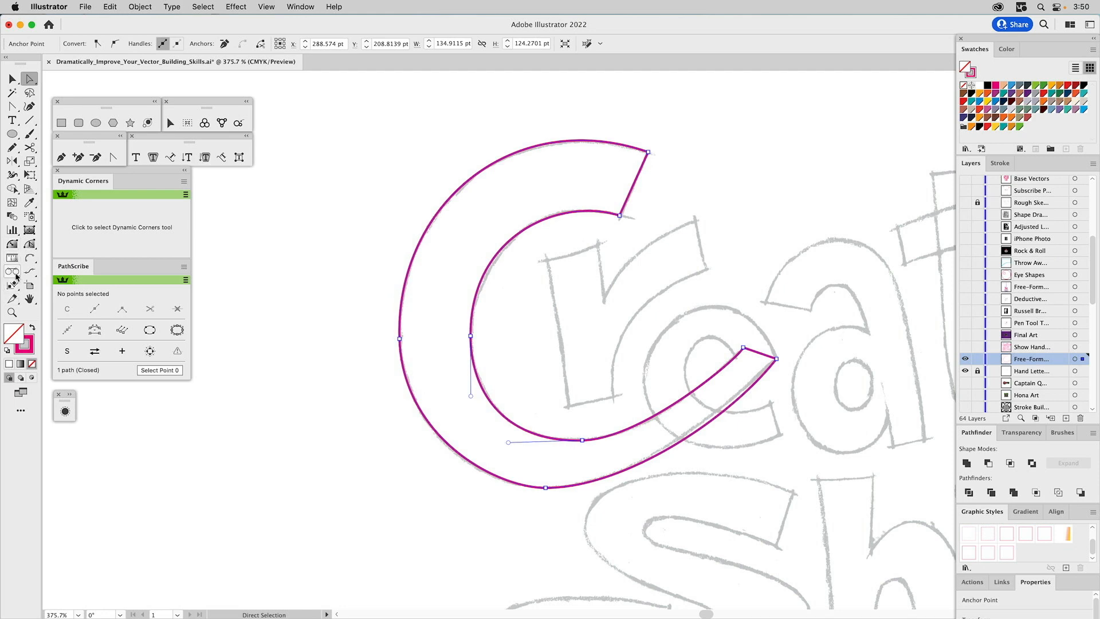
# Step: Refine the inner edge of the C's tail with the PathScribe tool, adjusting the inner tail corner's handle and the lowest inner anchor's handle
pyautogui.click(29, 246)
pyautogui.moveTo(698, 393); pyautogui.dragTo(694, 404)
pyautogui.moveTo(738, 372); pyautogui.dragTo(728, 370)
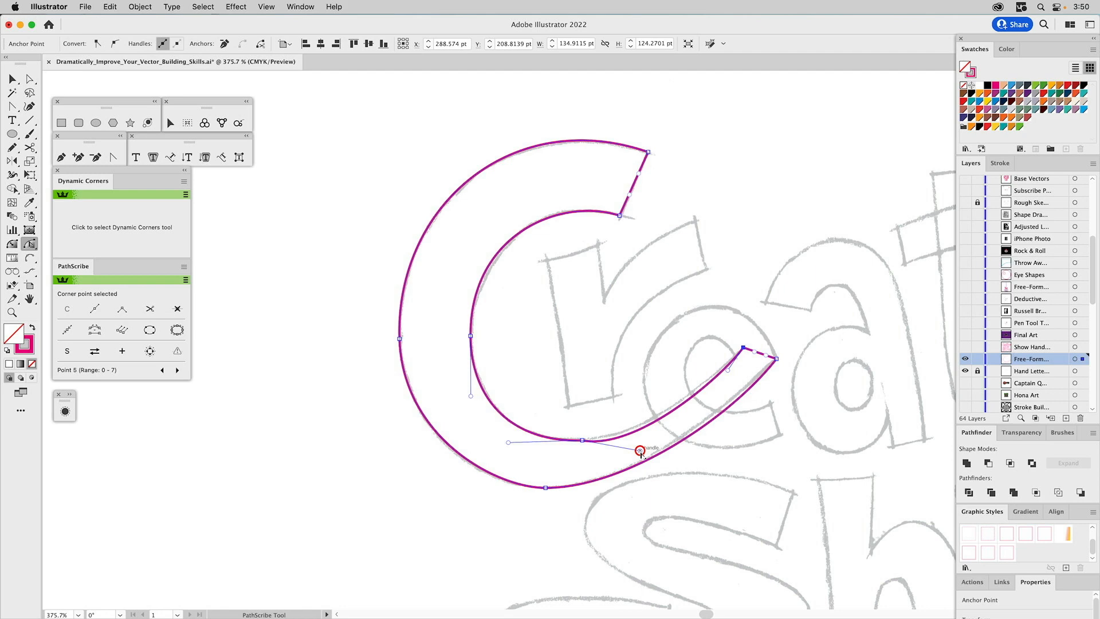
pyautogui.moveTo(640, 452)
pyautogui.mouseDown()
pyautogui.moveTo(636, 440)
pyautogui.moveTo(649, 437)
pyautogui.mouseUp()
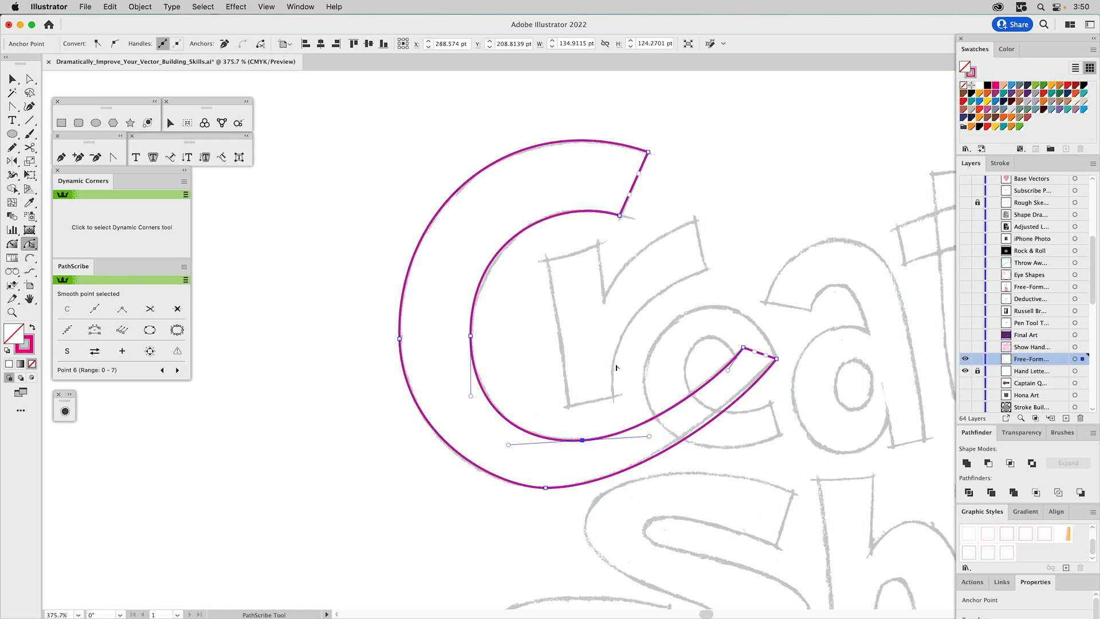
pyautogui.click(582, 471)
# Step: Lengthen both horizontal handles of the C's lowest outer anchor and shorten the outer tail corner's handle to fit the sketch
pyautogui.press('a')
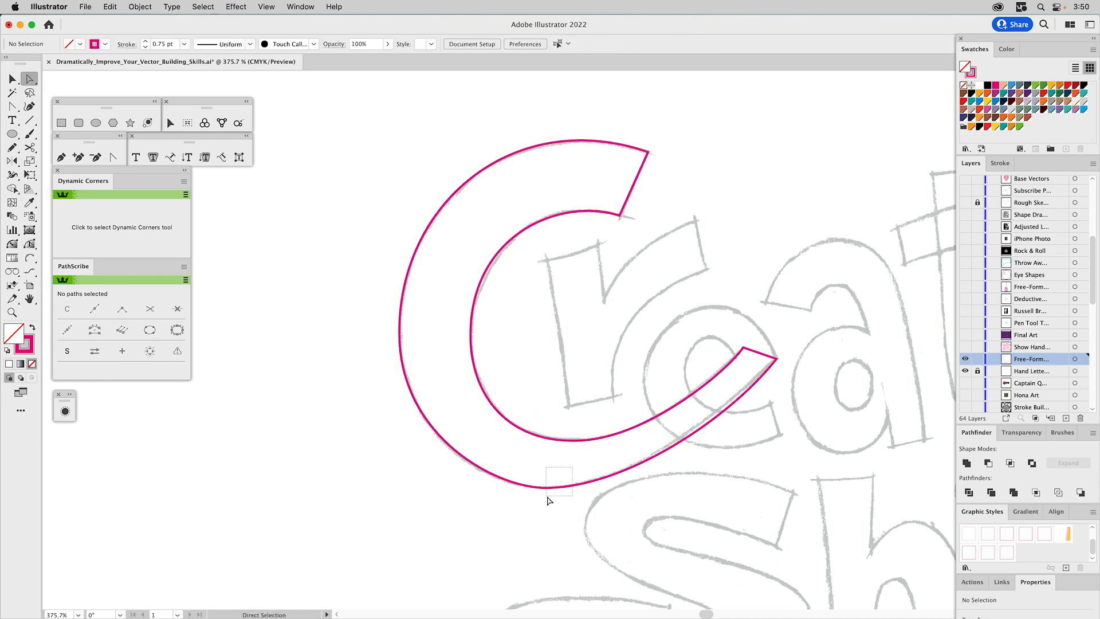
pyautogui.click(546, 488)
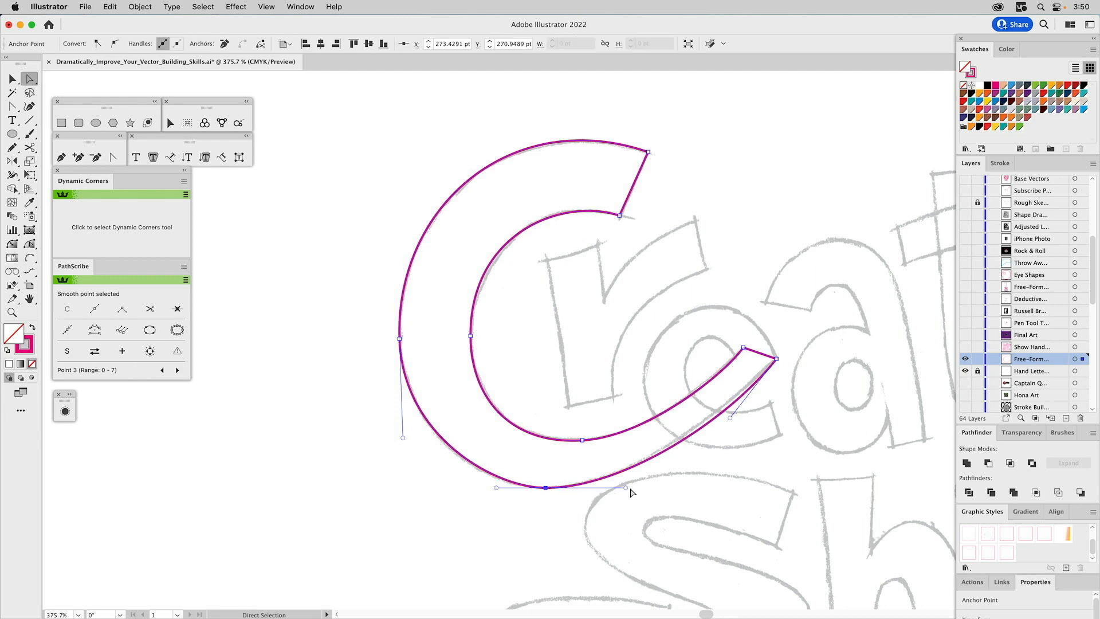
pyautogui.moveTo(626, 488); pyautogui.dragTo(637, 491)
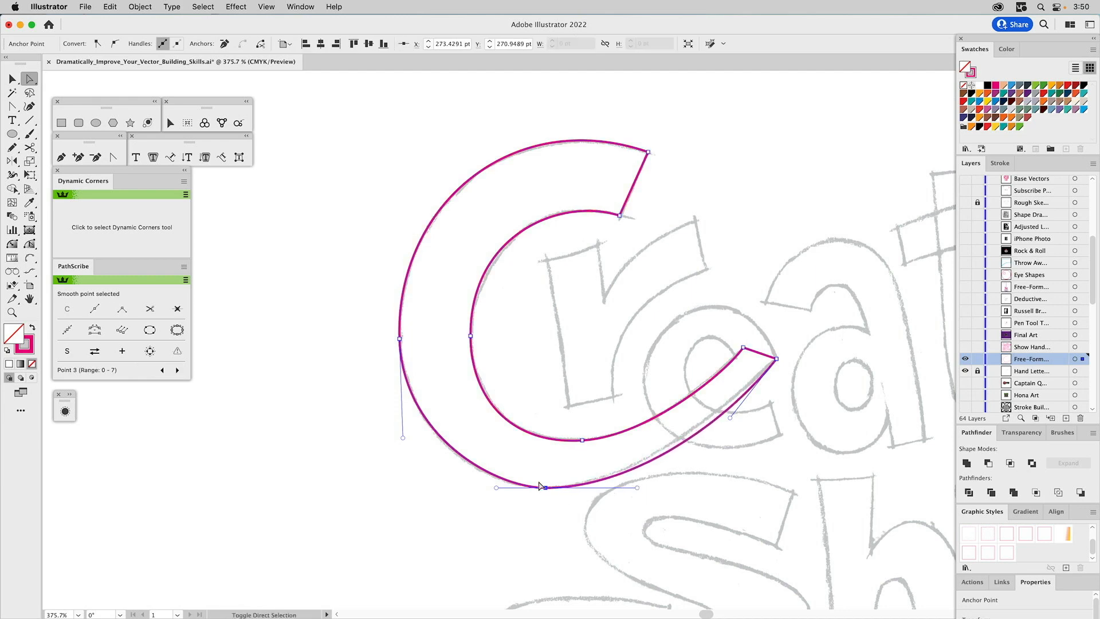
pyautogui.moveTo(496, 488); pyautogui.dragTo(486, 491)
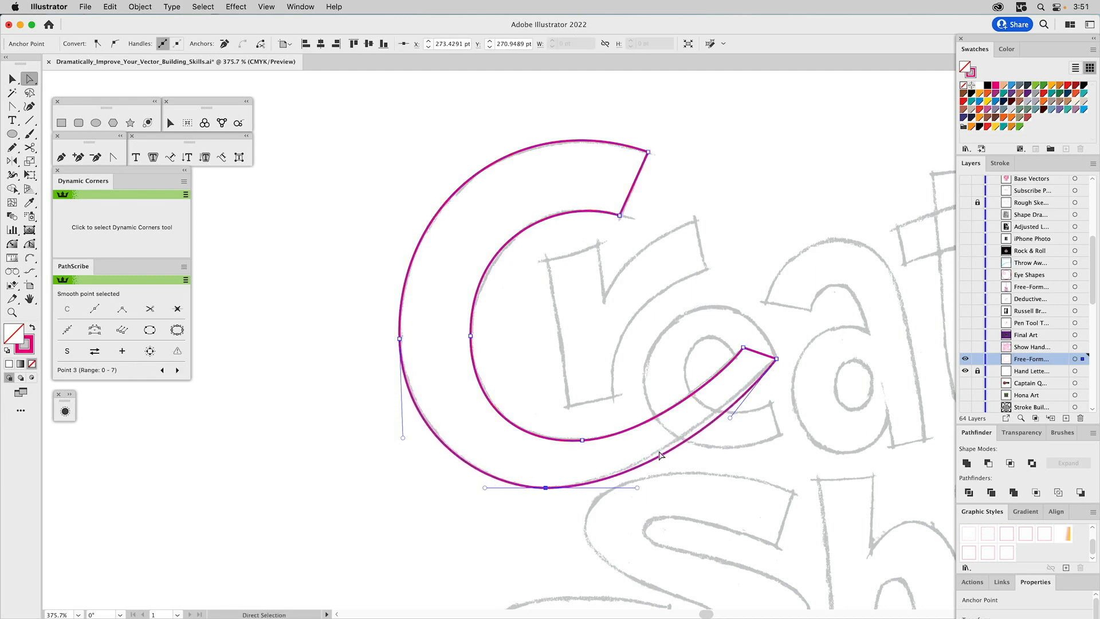
pyautogui.moveTo(731, 416); pyautogui.dragTo(745, 404)
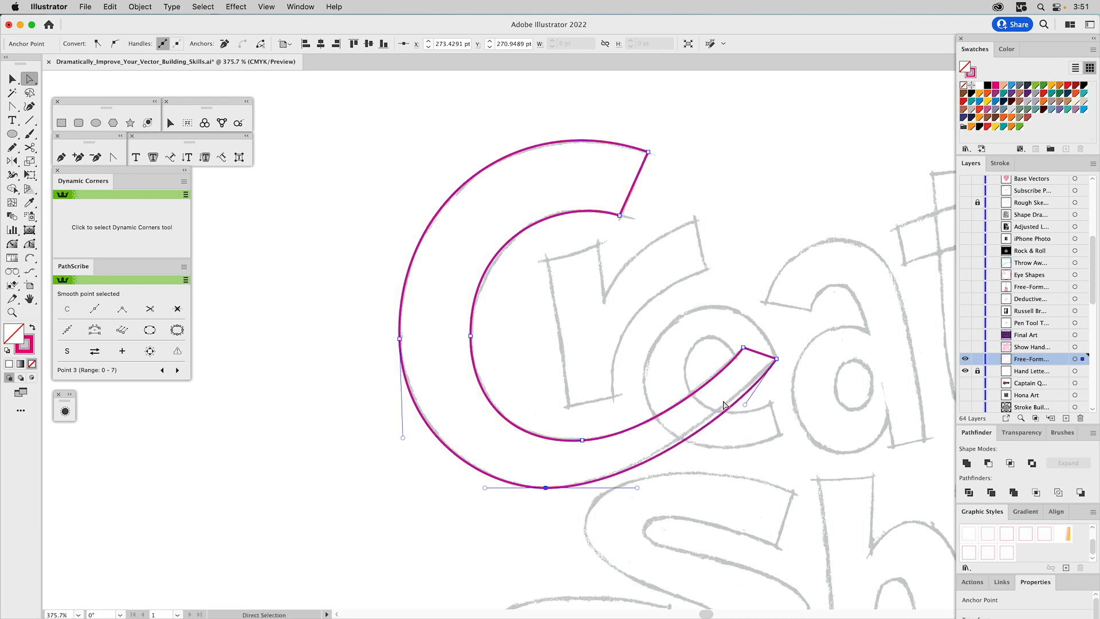
pyautogui.click(648, 319)
# Step: Nudge the C's lowest outer anchor point along the curve and readjust its handle to match the sketch
pyautogui.click(546, 488)
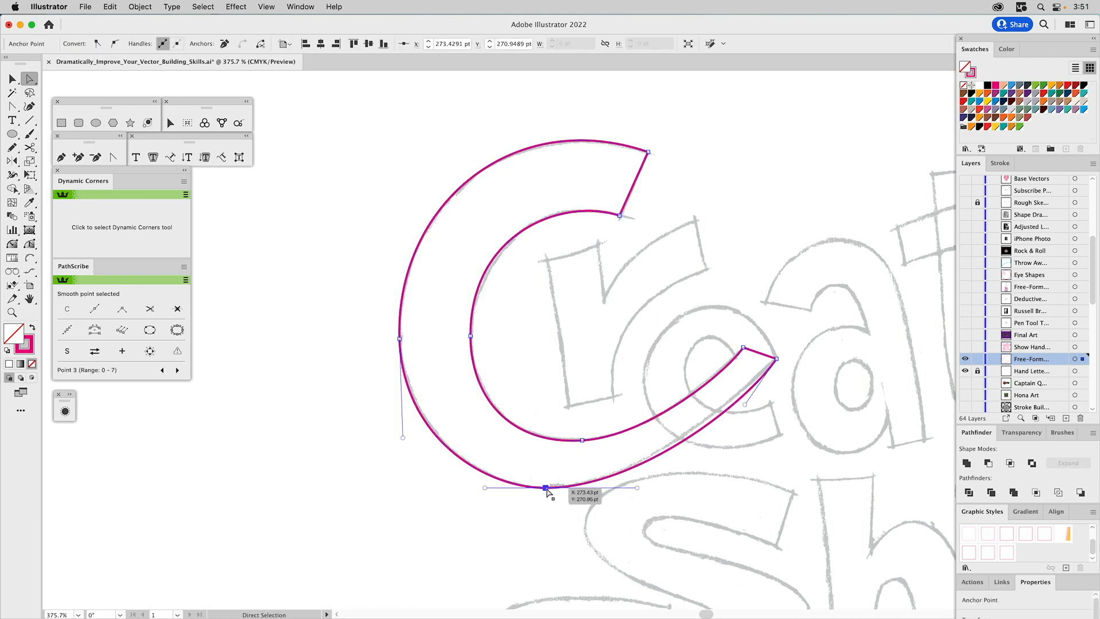
pyautogui.moveTo(546, 488); pyautogui.dragTo(486, 491)
pyautogui.click(710, 484)
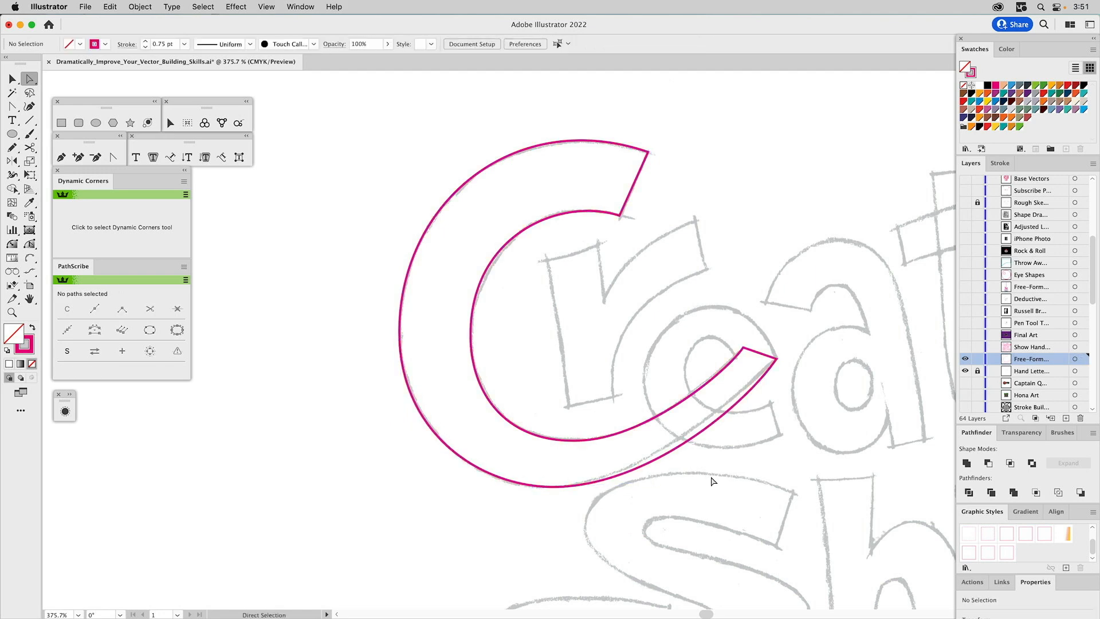
# Step: Hide the Free-Form layer holding the traced C and show the Show Hand layer with the complete lettering outlines in close view
pyautogui.press('super+0')
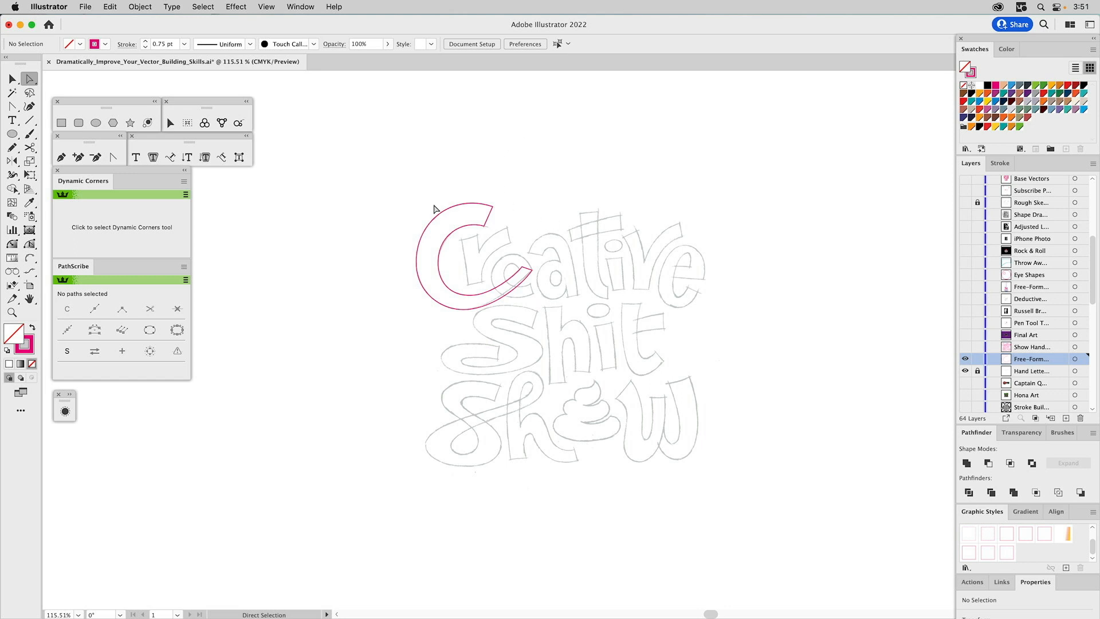
pyautogui.click(964, 358)
pyautogui.click(965, 347)
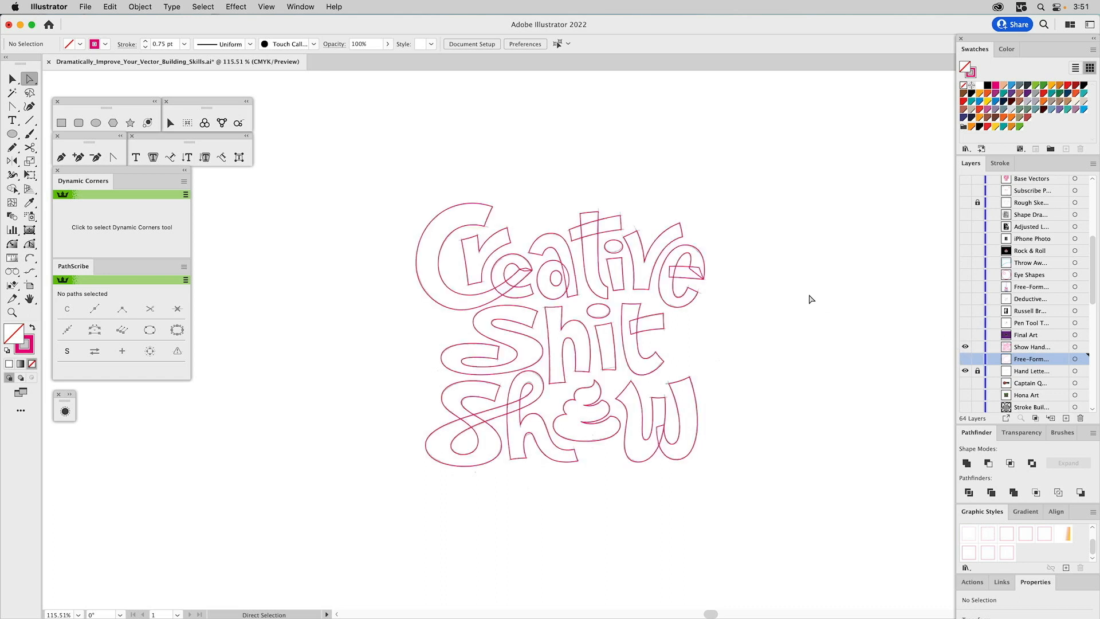
pyautogui.press('z')
pyautogui.moveTo(366, 180); pyautogui.dragTo(791, 482)
pyautogui.press('v')
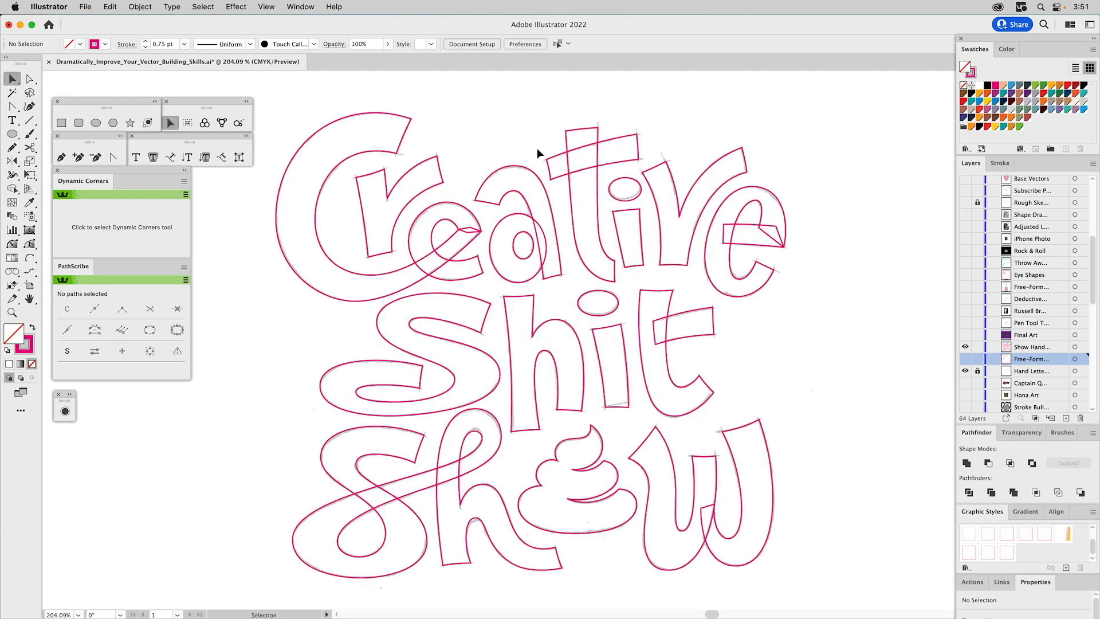
# Step: Examine the separate overlapping paths that build the letter a in "Creative"
pyautogui.moveTo(508, 188); pyautogui.dragTo(509, 189)
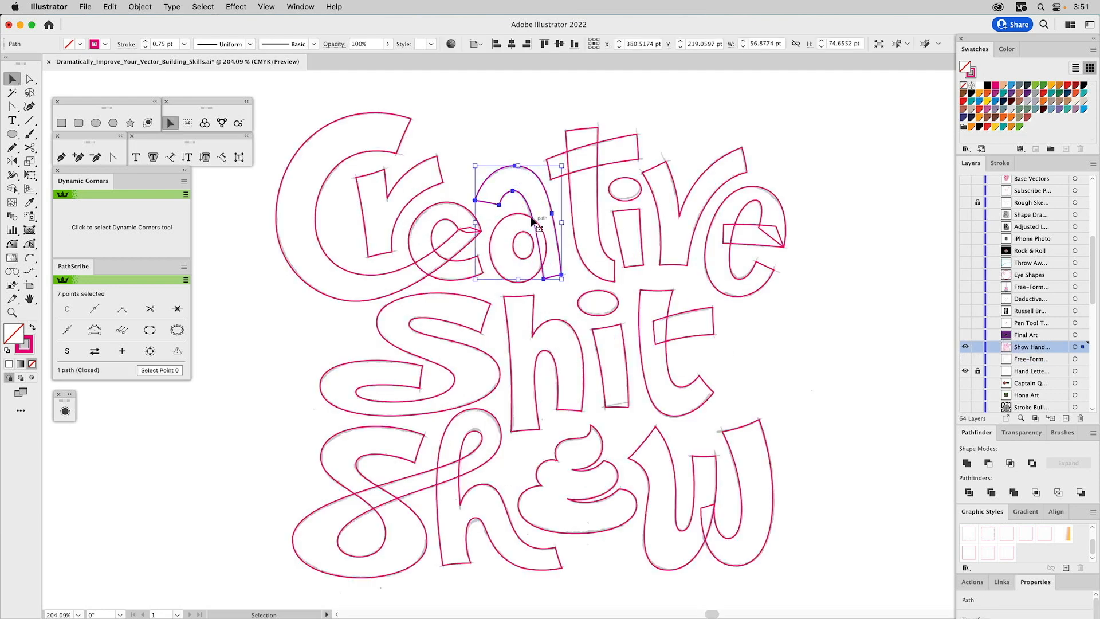
pyautogui.click(511, 216)
pyautogui.click(513, 192)
# Step: Unite the crossbar and the body of the last e in "Creative" into one shape
pyautogui.click(752, 230)
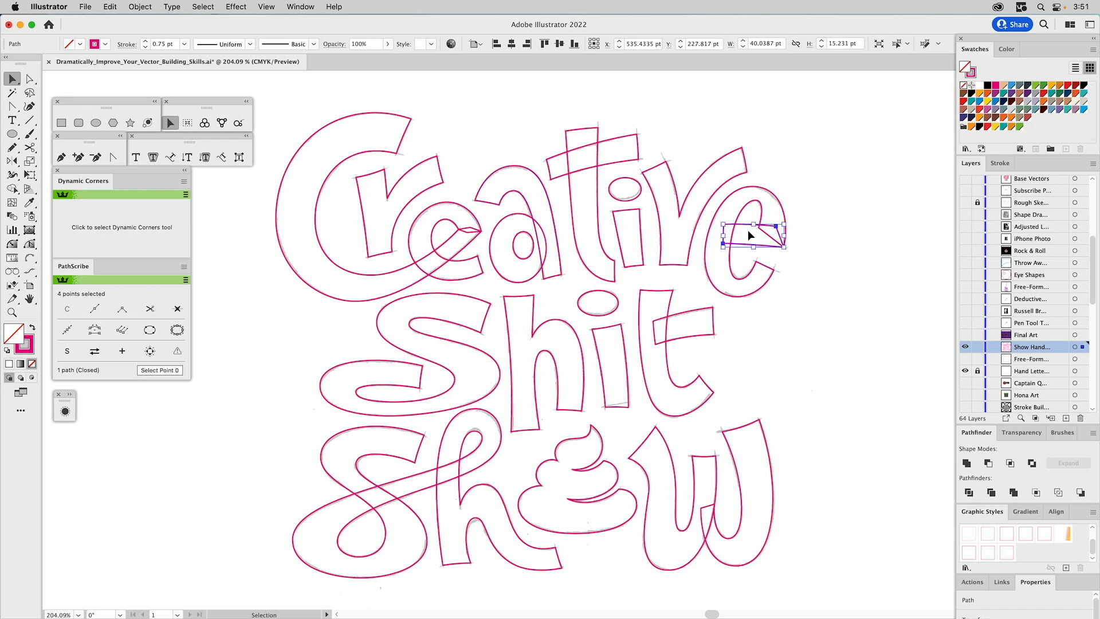
pyautogui.keyDown('shift'); pyautogui.click(773, 212); pyautogui.keyUp('shift')
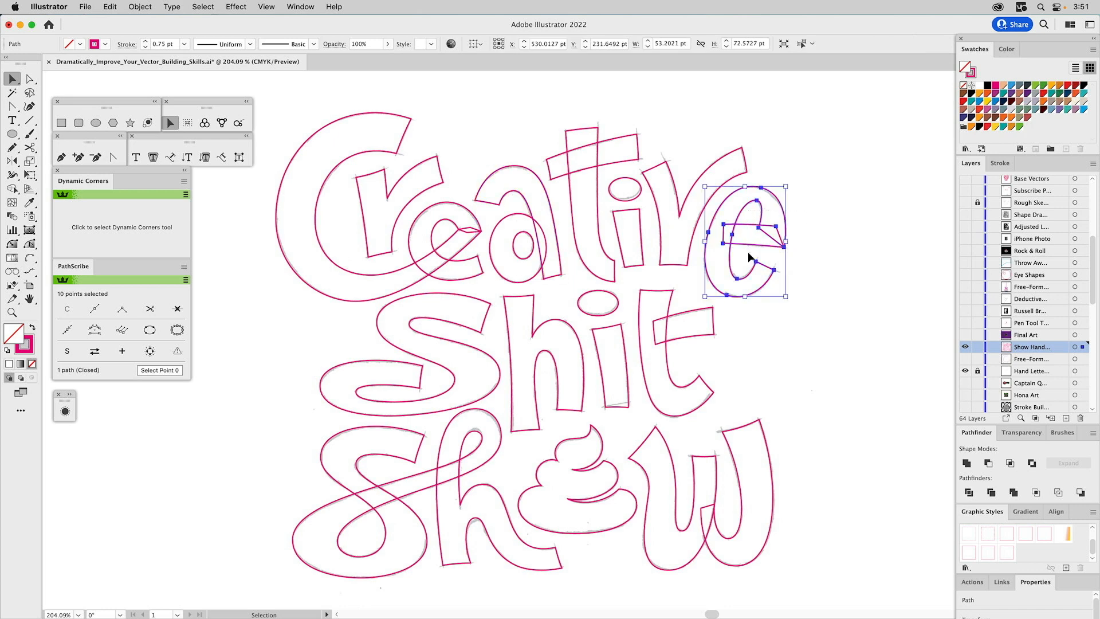
pyautogui.click(966, 463)
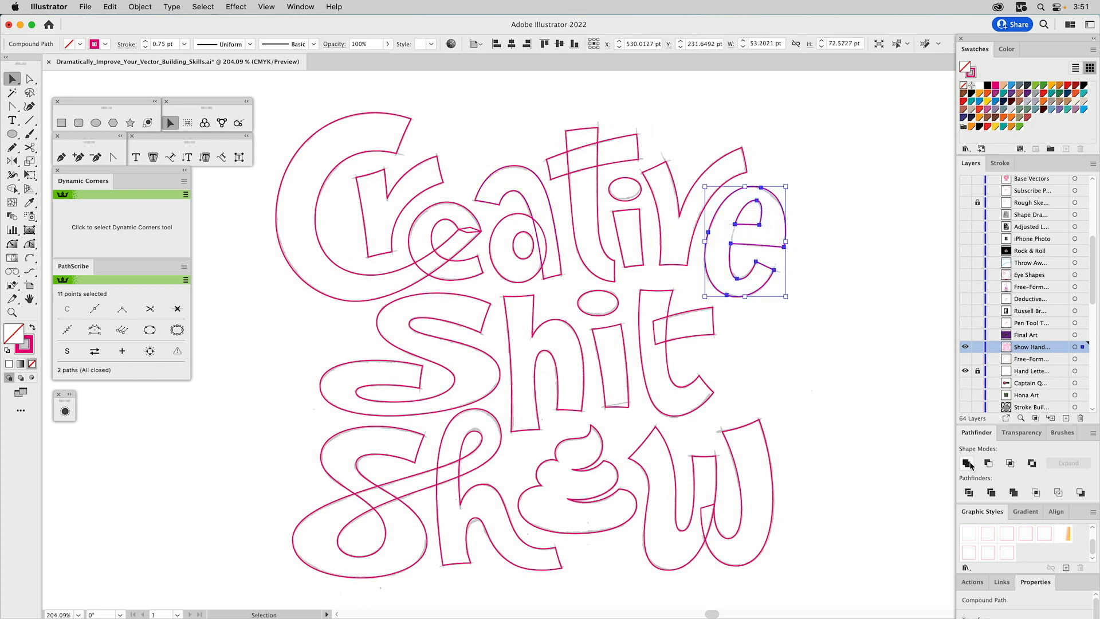
pyautogui.click(866, 264)
# Step: Unite the stem and the crossbar of the t in "Creative" into one shape
pyautogui.moveTo(621, 105); pyautogui.dragTo(574, 153)
pyautogui.click(967, 463)
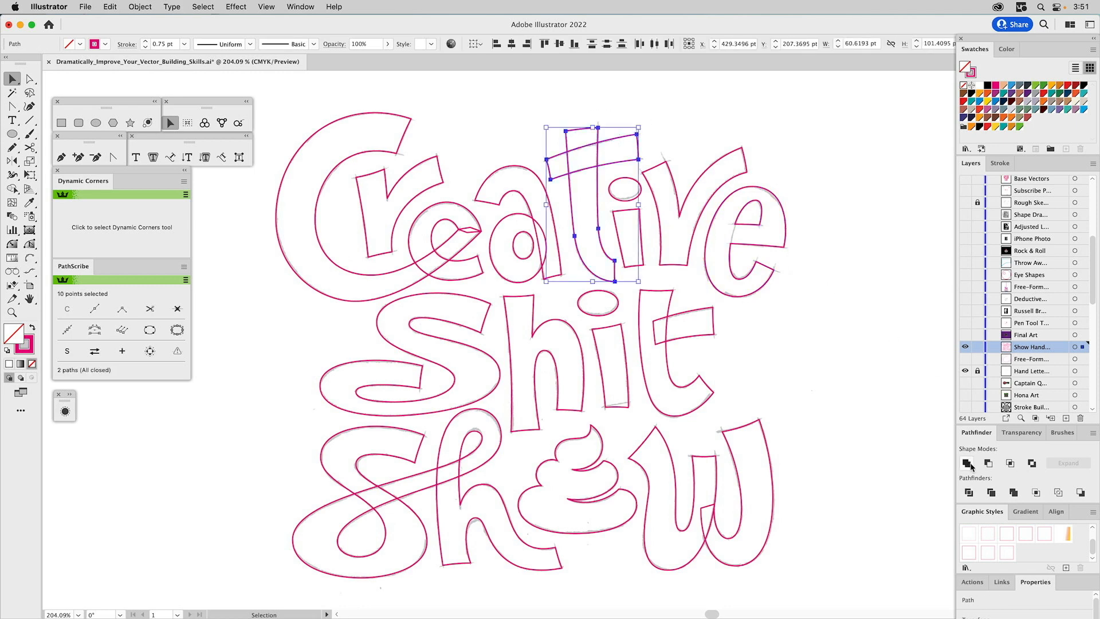
pyautogui.click(705, 116)
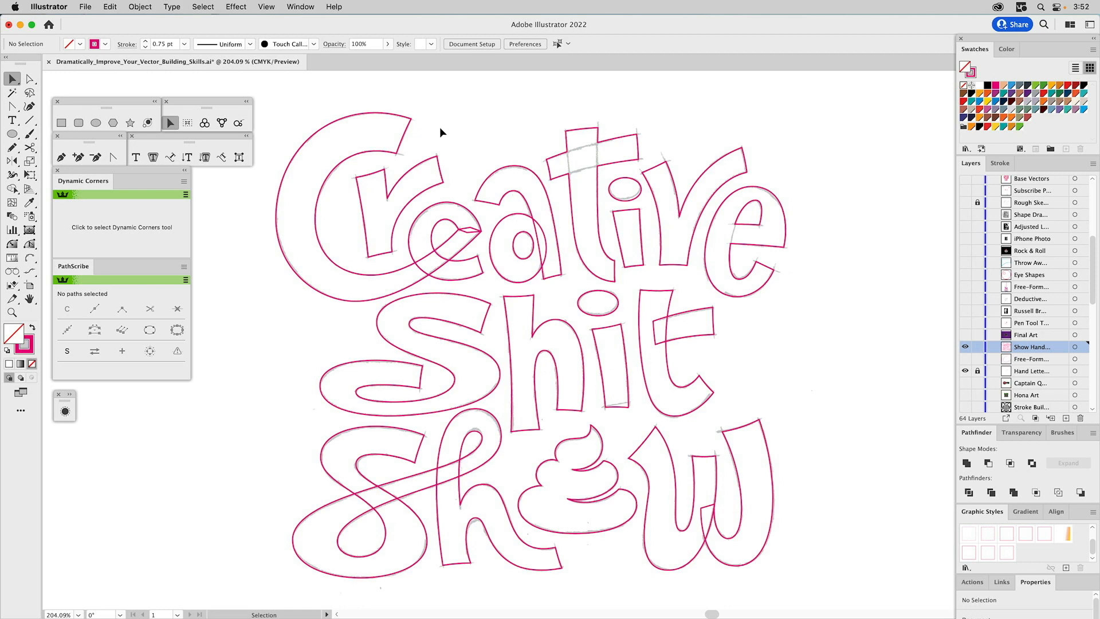
# Step: Select the finished C outline with direct selection to check which anchor points and handles it displays
pyautogui.click(410, 123)
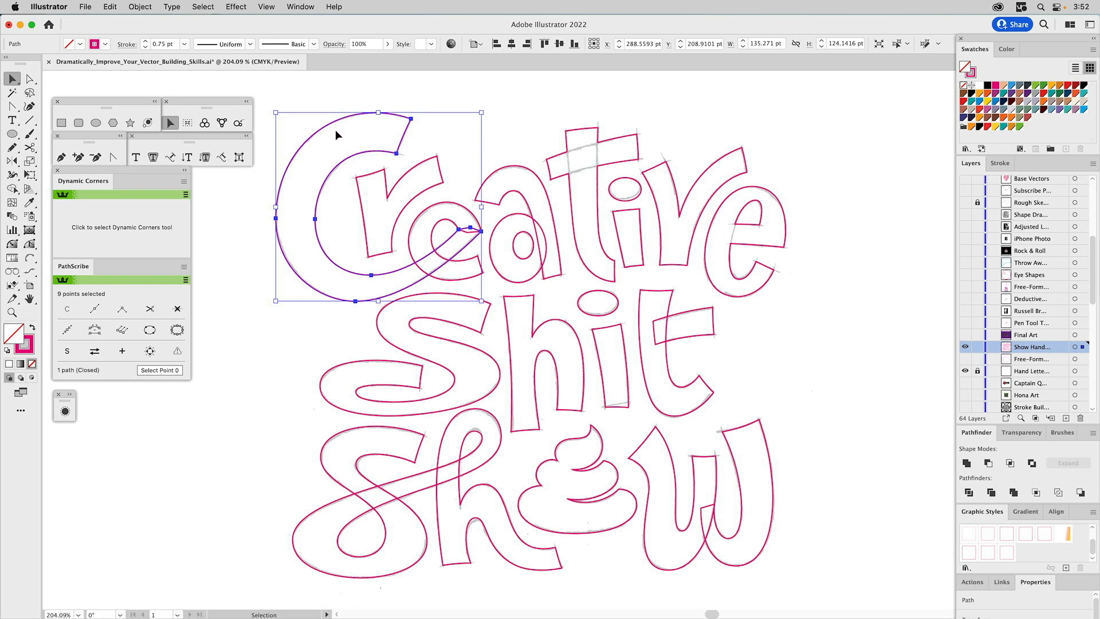
pyautogui.press('a')
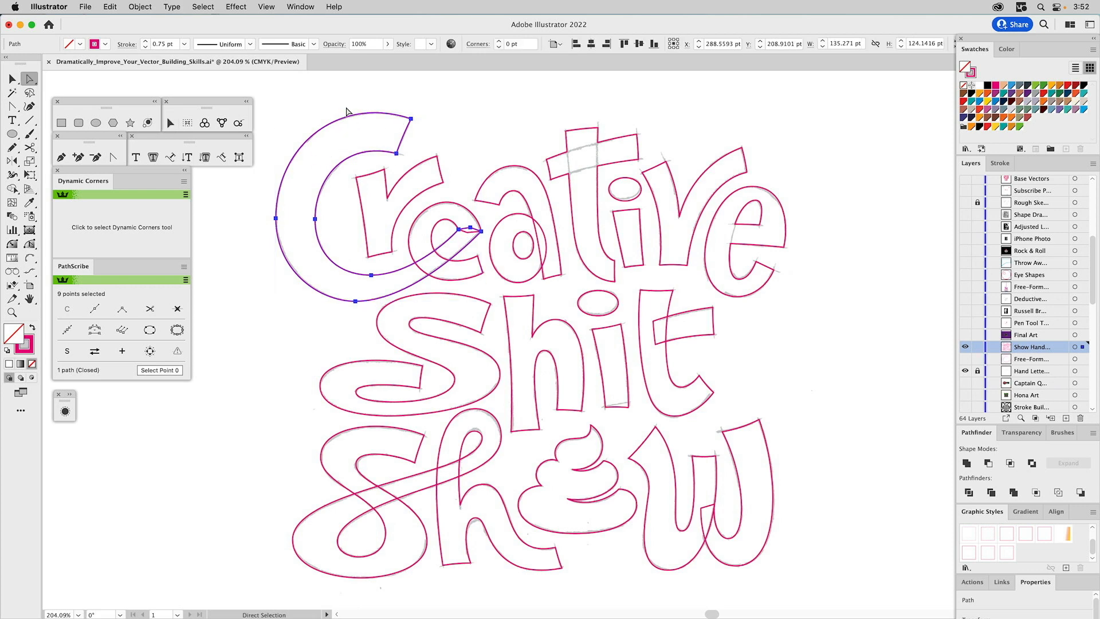
pyautogui.click(326, 104)
# Step: Review the Selection & Anchor Display preferences and cancel out of them
pyautogui.click(64, 8)
pyautogui.moveTo(67, 55)
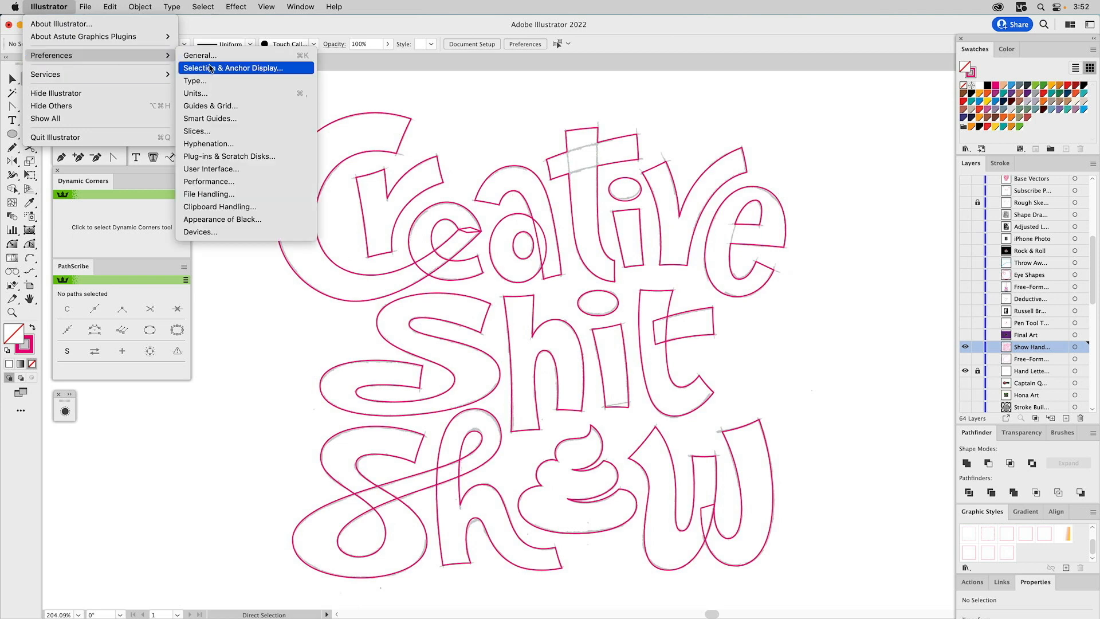
pyautogui.click(209, 67)
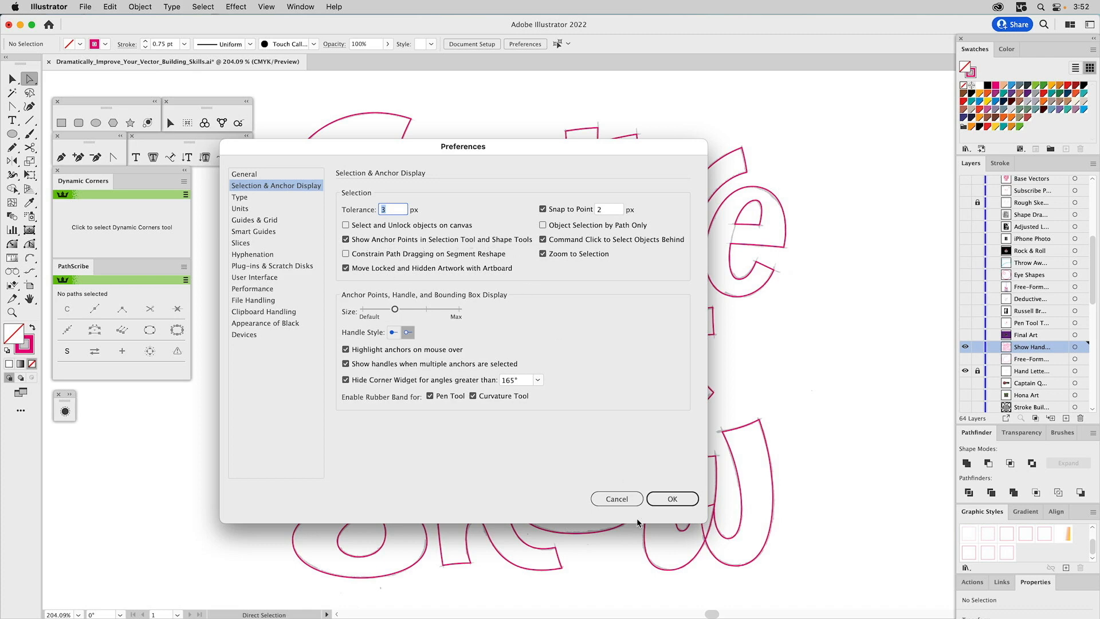
pyautogui.click(629, 499)
# Step: Inspect the handles of the C's outer segment, upper end corner and whole path, and those of several letters selected together
pyautogui.click(387, 119)
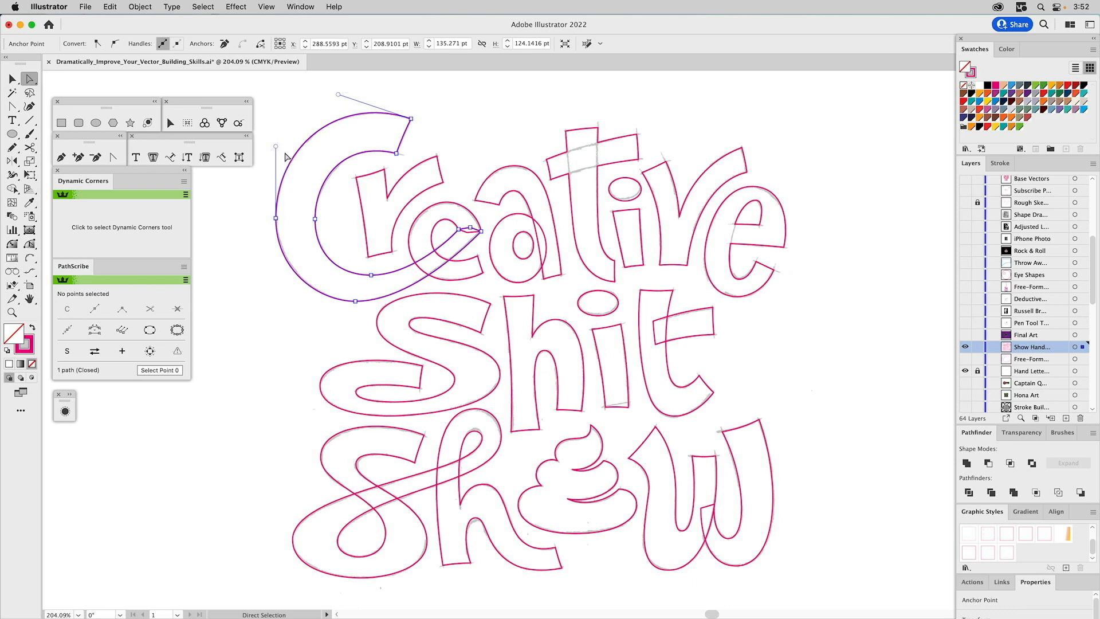
pyautogui.moveTo(411, 119); pyautogui.dragTo(413, 123)
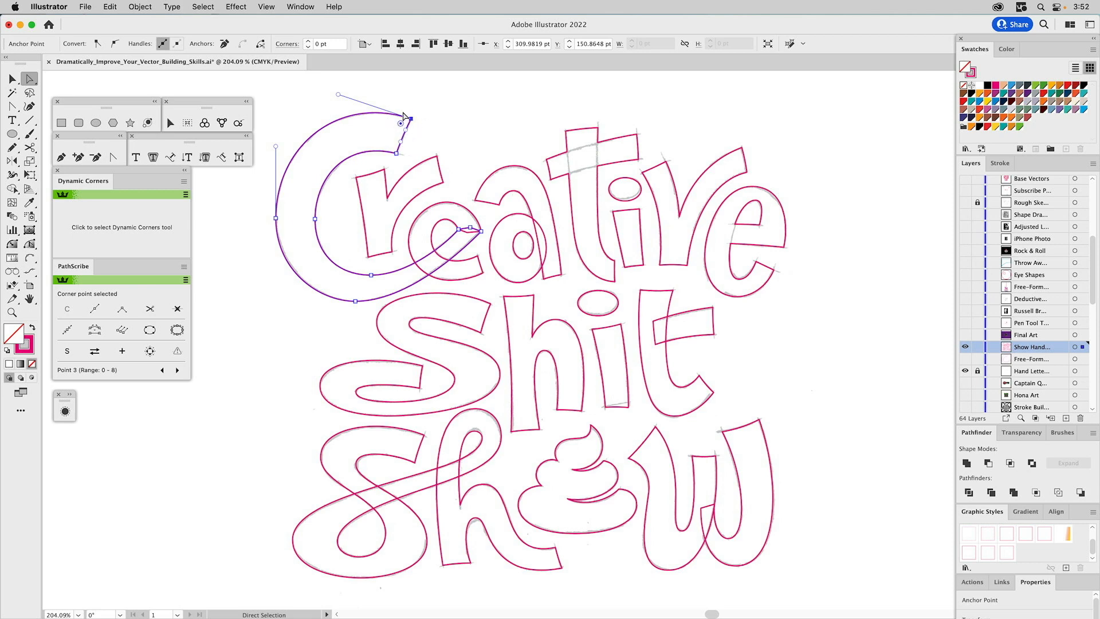
pyautogui.click(425, 117)
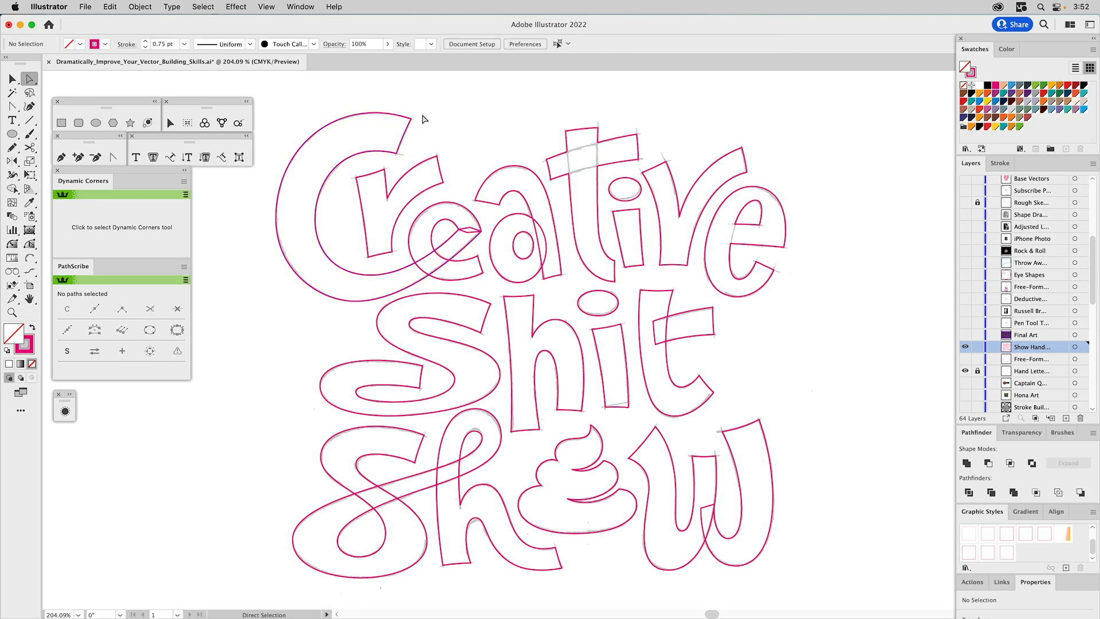
pyautogui.click(411, 119)
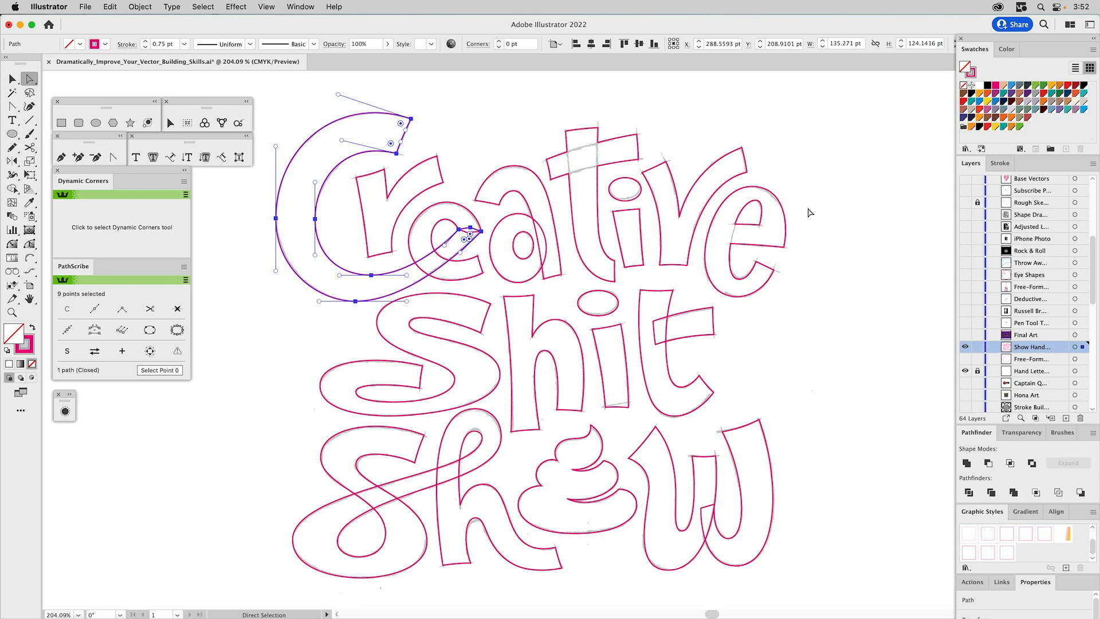
pyautogui.moveTo(828, 124); pyautogui.dragTo(657, 339)
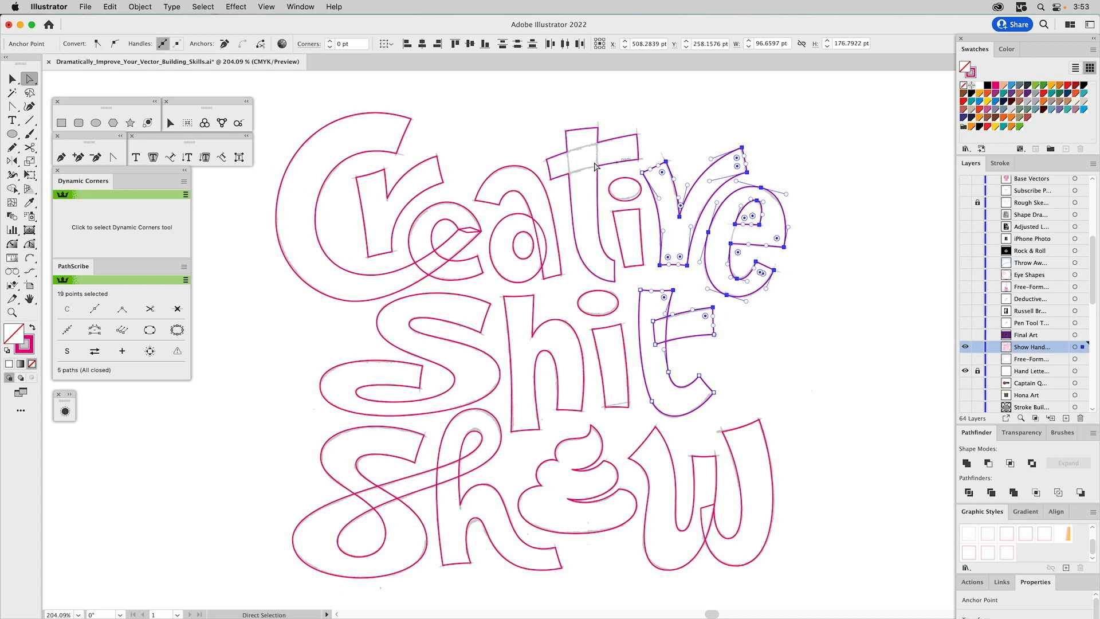
pyautogui.click(512, 123)
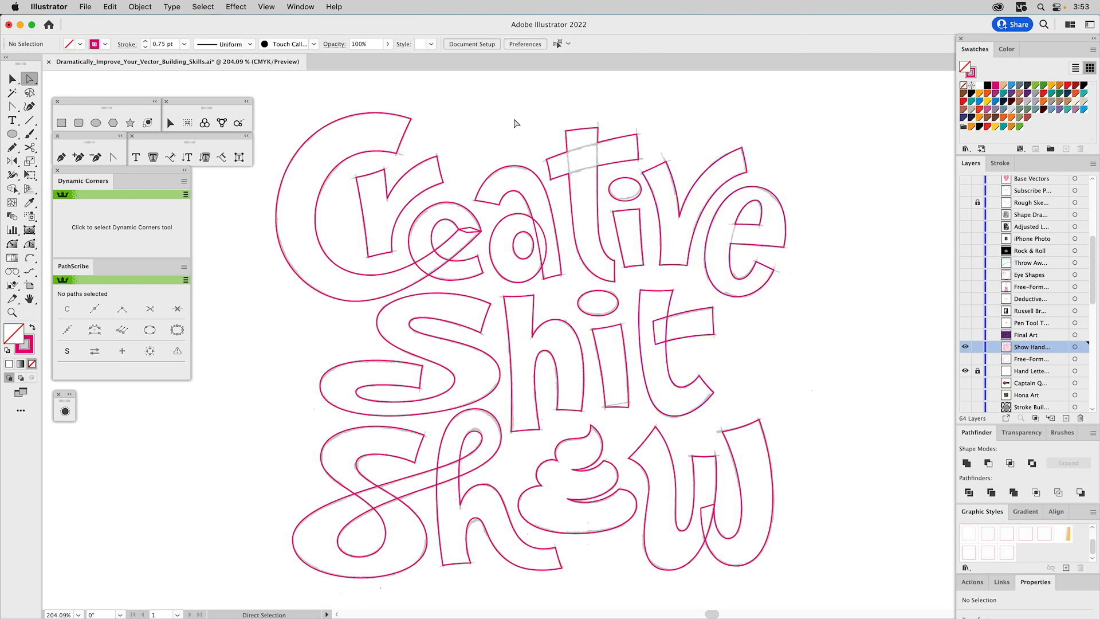
# Step: Show the Final Art layer in place of the lettering outlines, and turn on the Pen Tool layer with the snake tracing
pyautogui.press('super+0')
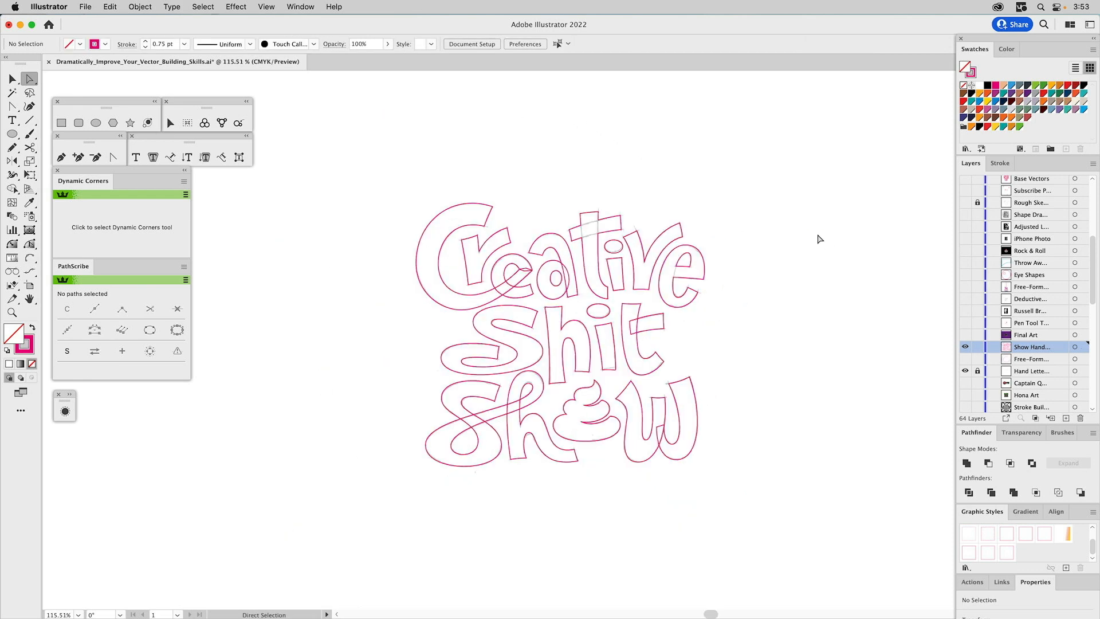
pyautogui.press('v')
pyautogui.click(965, 335)
pyautogui.click(965, 346)
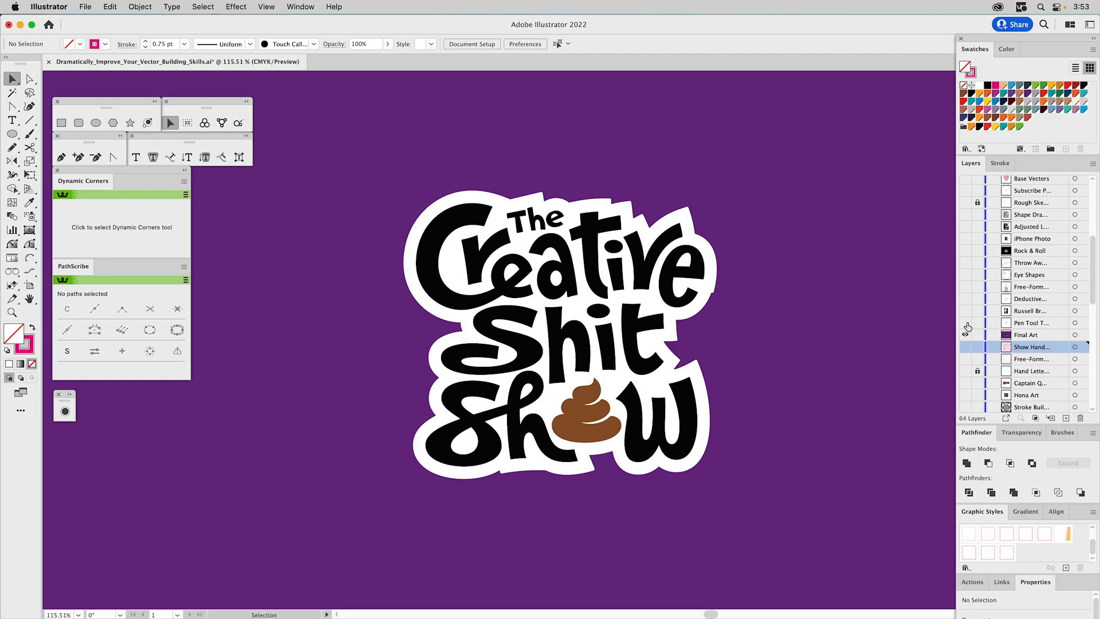
pyautogui.click(966, 324)
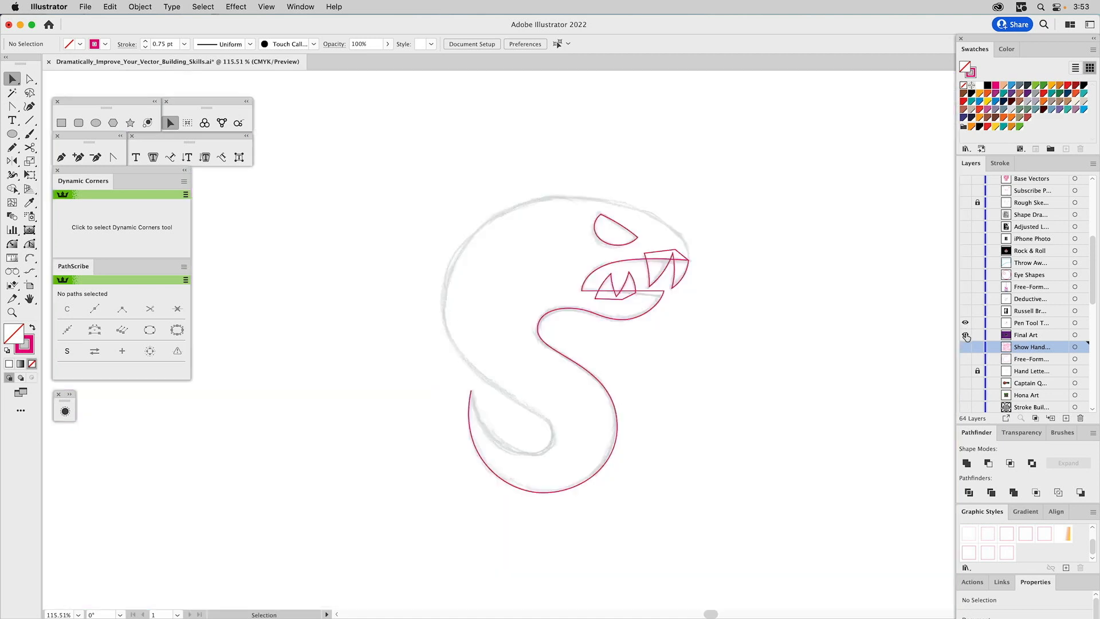
# Step: Hide the snake and Final Art layers, bring up the face photo, and replace it with the guitar-shaped face sketch on the Deductive layer
pyautogui.click(966, 334)
pyautogui.click(1026, 324)
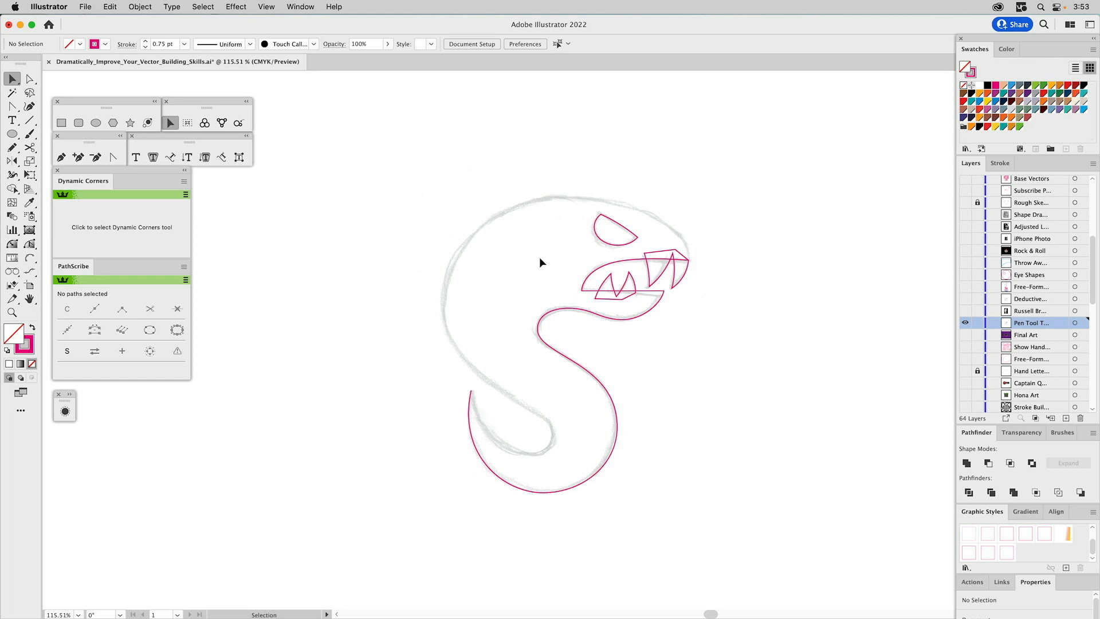
pyautogui.click(965, 311)
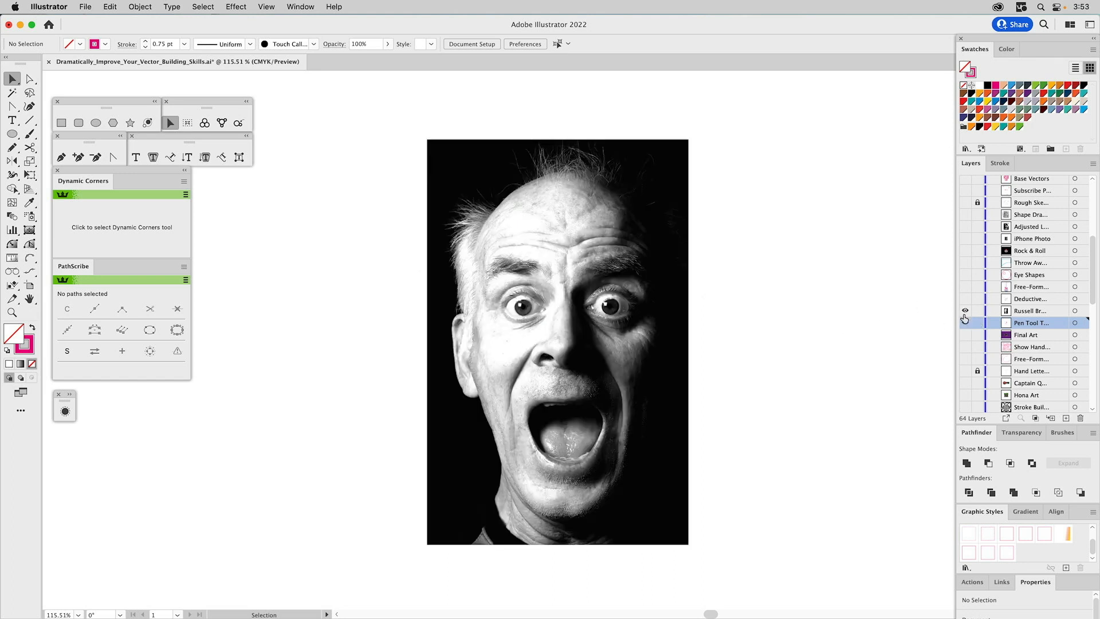
pyautogui.click(1025, 310)
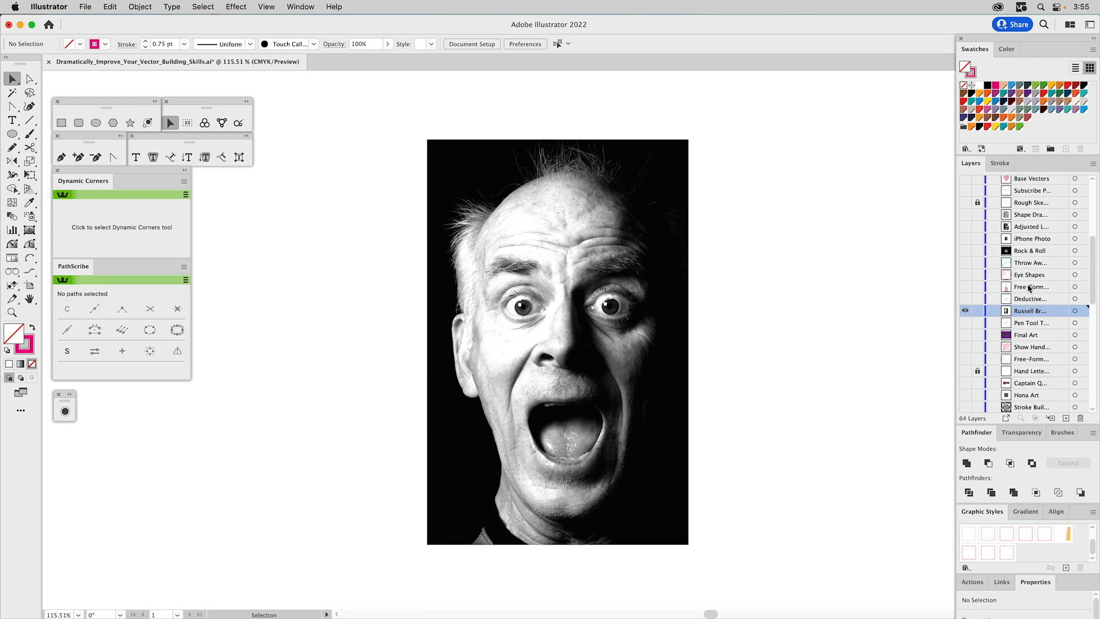
pyautogui.click(966, 299)
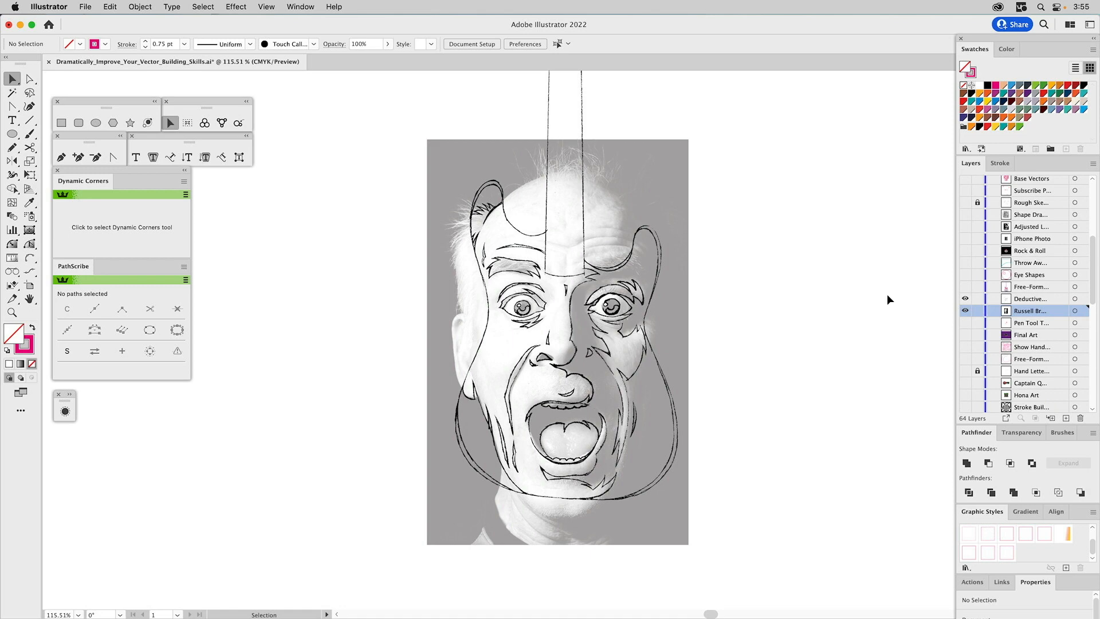
pyautogui.click(965, 311)
# Step: Set the guitar-face sketch image's opacity to 15% and lock its layer
pyautogui.moveTo(775, 299); pyautogui.dragTo(693, 372)
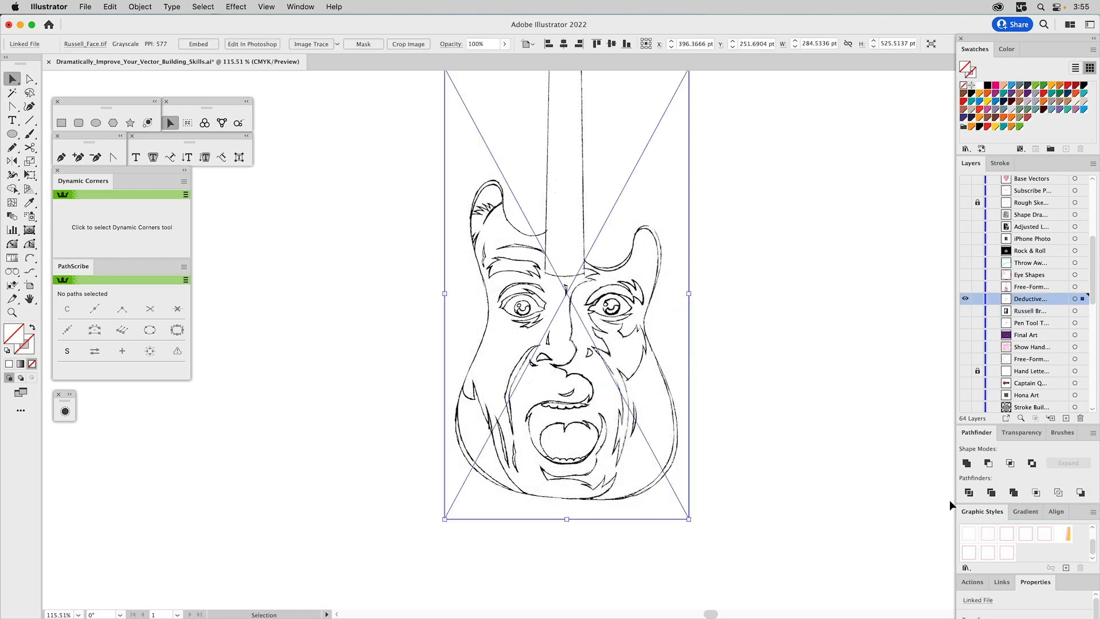
pyautogui.click(1023, 432)
pyautogui.moveTo(1057, 450); pyautogui.dragTo(1025, 450)
pyautogui.write('15')
pyautogui.press('Return')
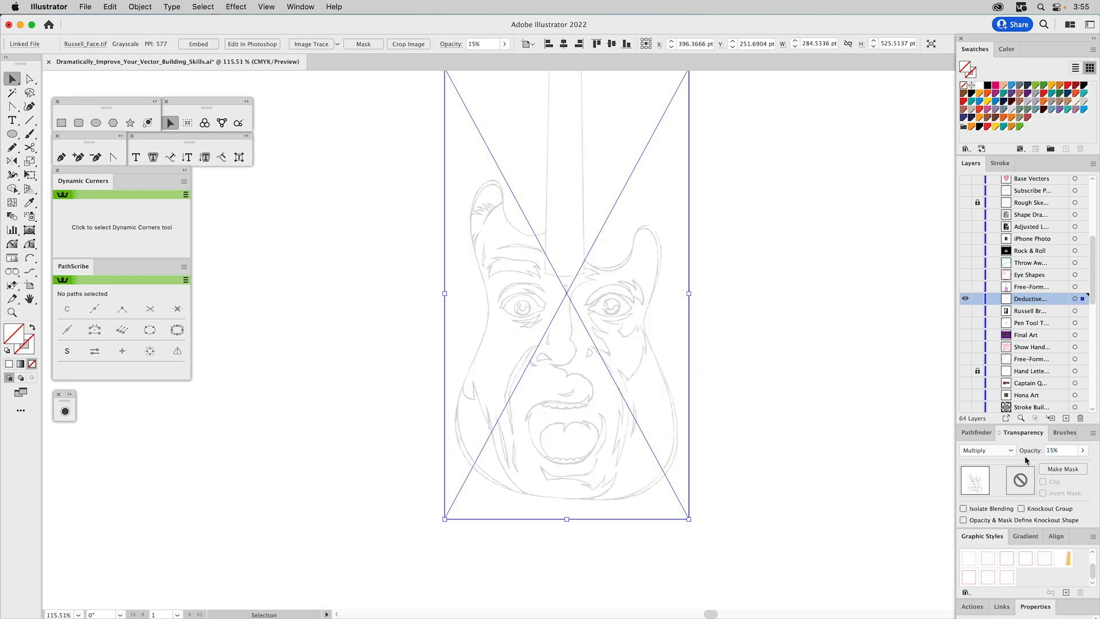
pyautogui.click(979, 299)
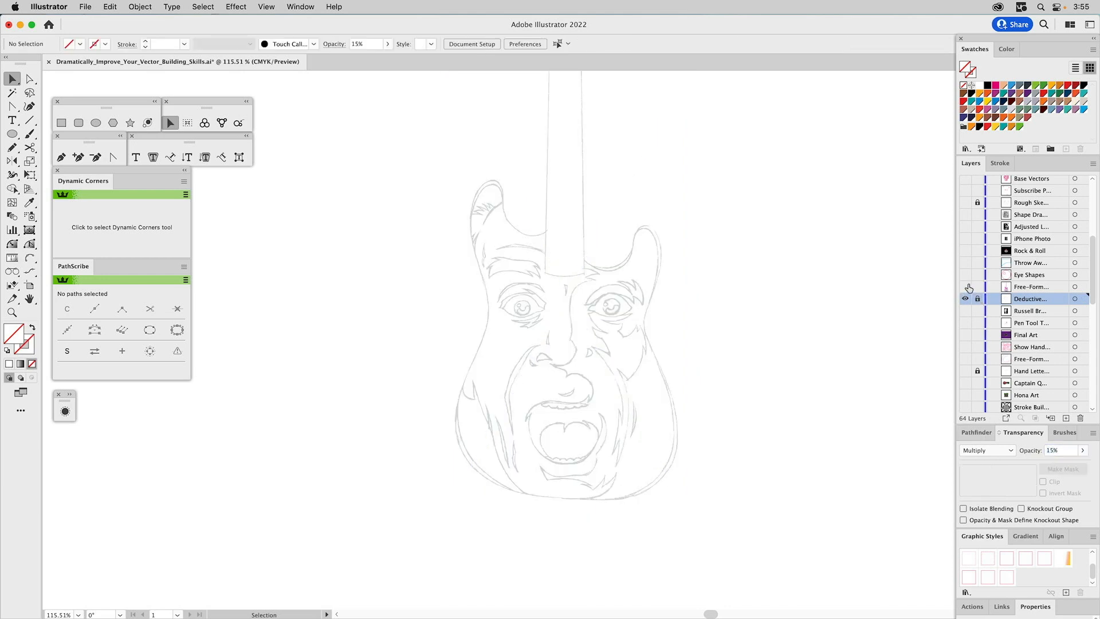
# Step: Show the Free-Form vector outlines over the sketch and intersect the inner guitar body outline with the four blue face and hair shapes
pyautogui.click(965, 287)
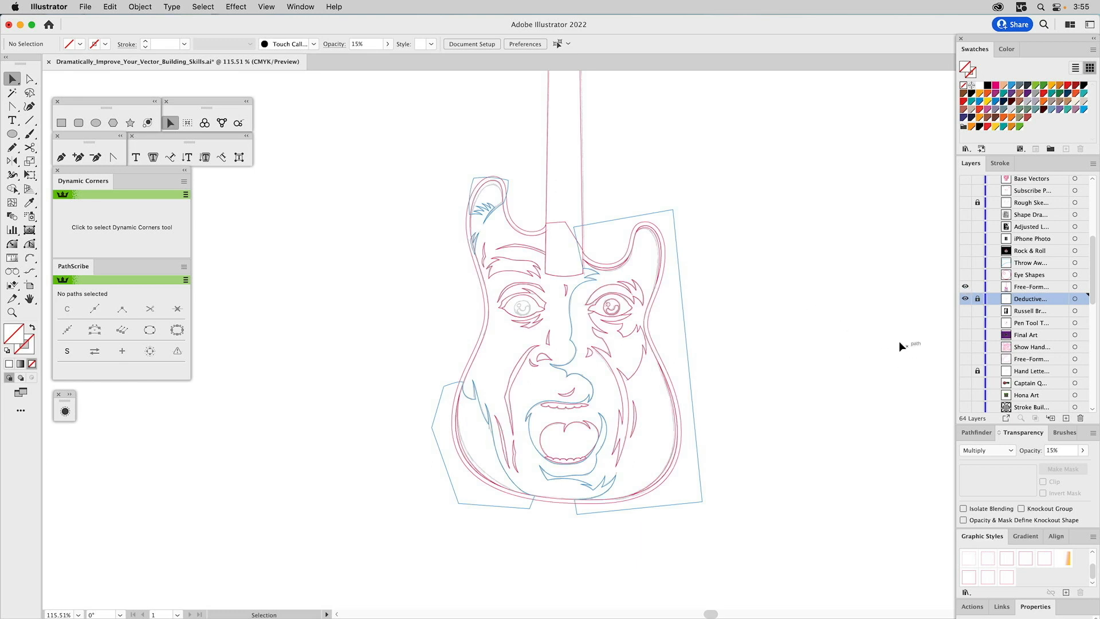
pyautogui.press('x')
pyautogui.press('z')
pyautogui.moveTo(408, 163); pyautogui.dragTo(737, 483)
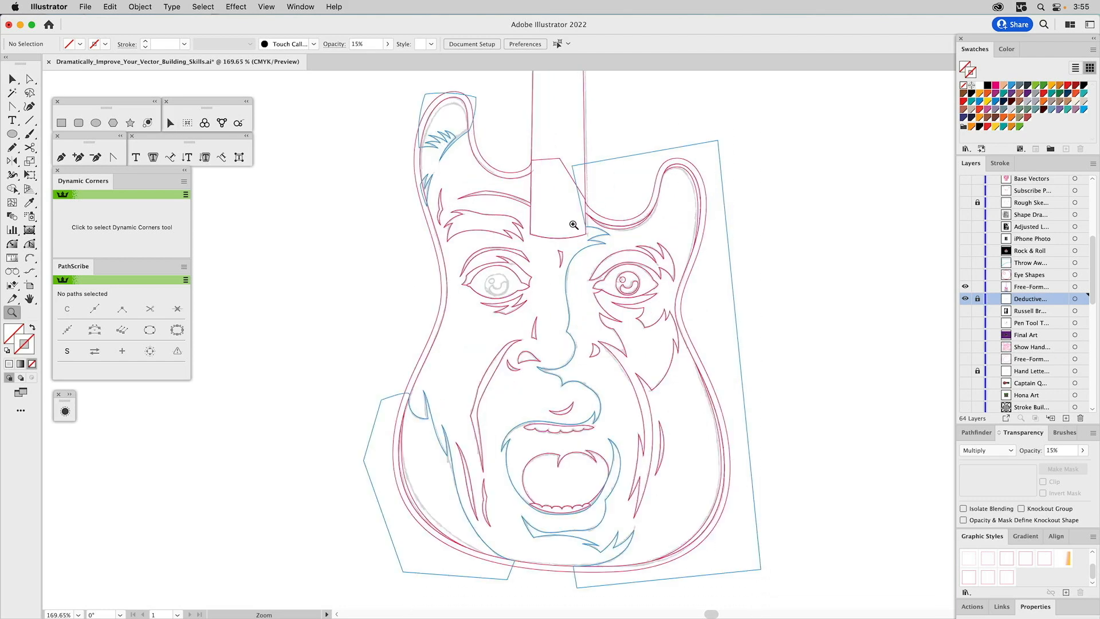
pyautogui.press('v')
pyautogui.click(564, 243)
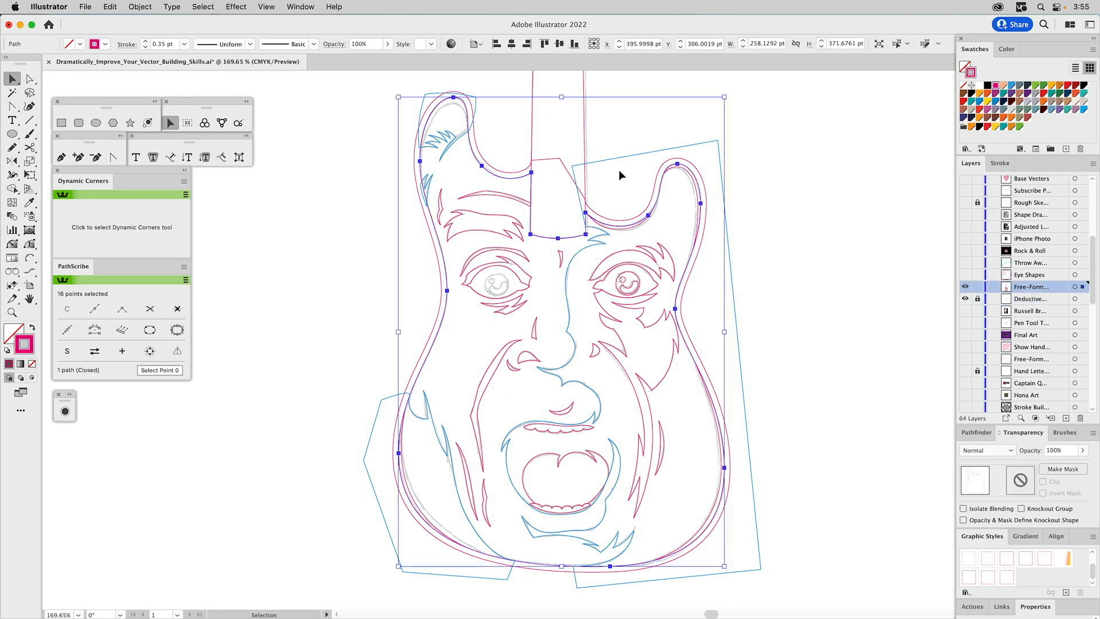
pyautogui.moveTo(573, 236); pyautogui.dragTo(653, 272)
pyautogui.press('super+z')
pyautogui.keyDown('shift'); pyautogui.click(611, 159); pyautogui.keyUp('shift')
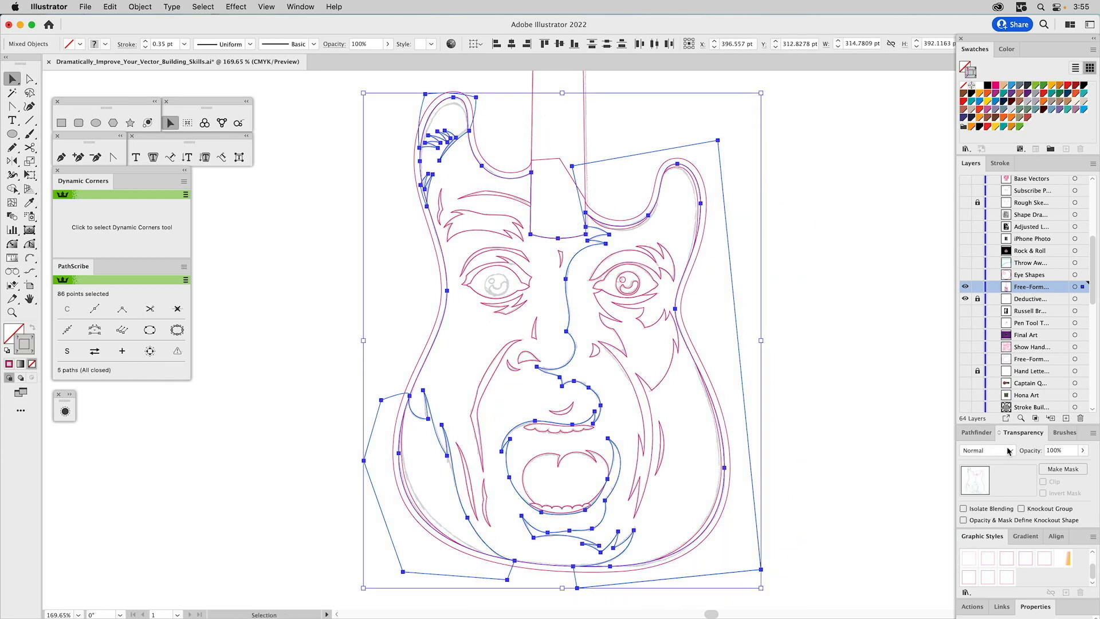
pyautogui.click(981, 433)
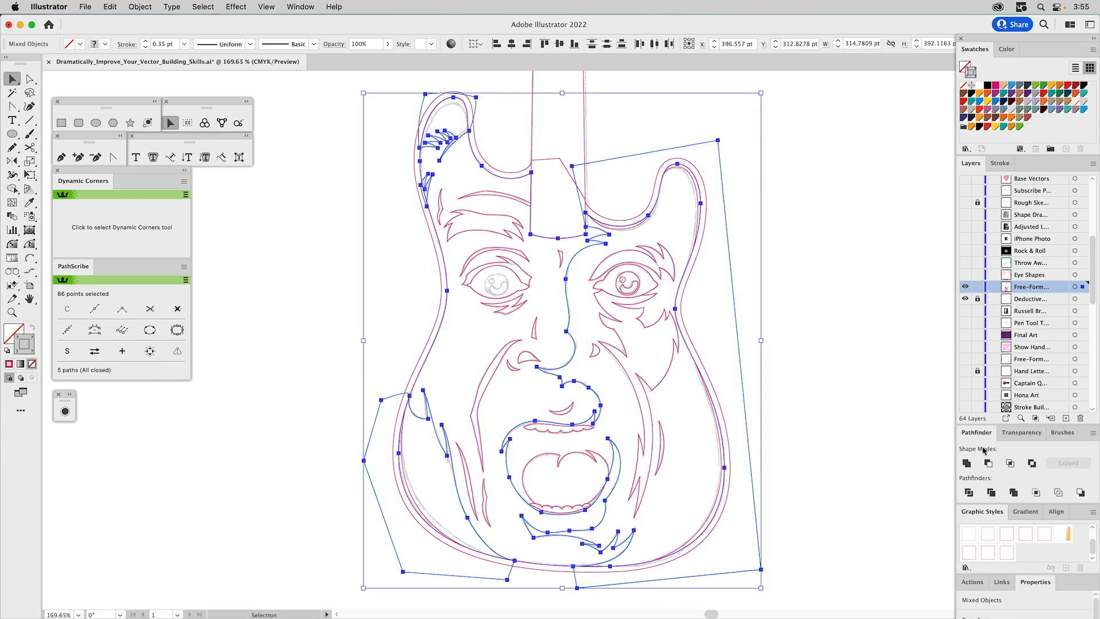
pyautogui.click(1010, 462)
pyautogui.click(838, 270)
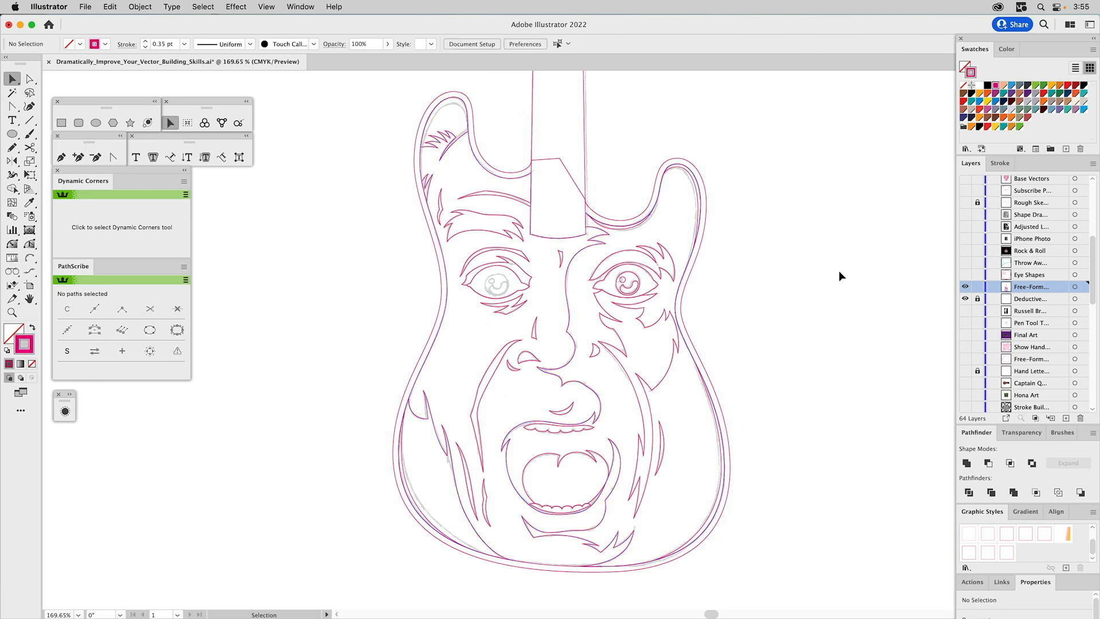
pyautogui.click(580, 251)
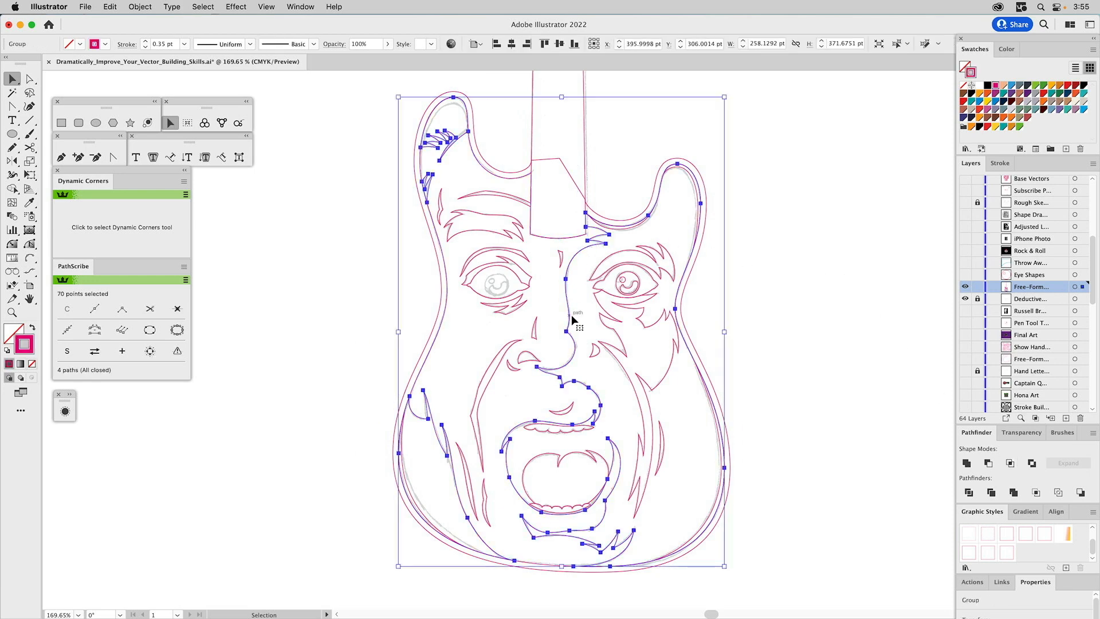
pyautogui.click(834, 269)
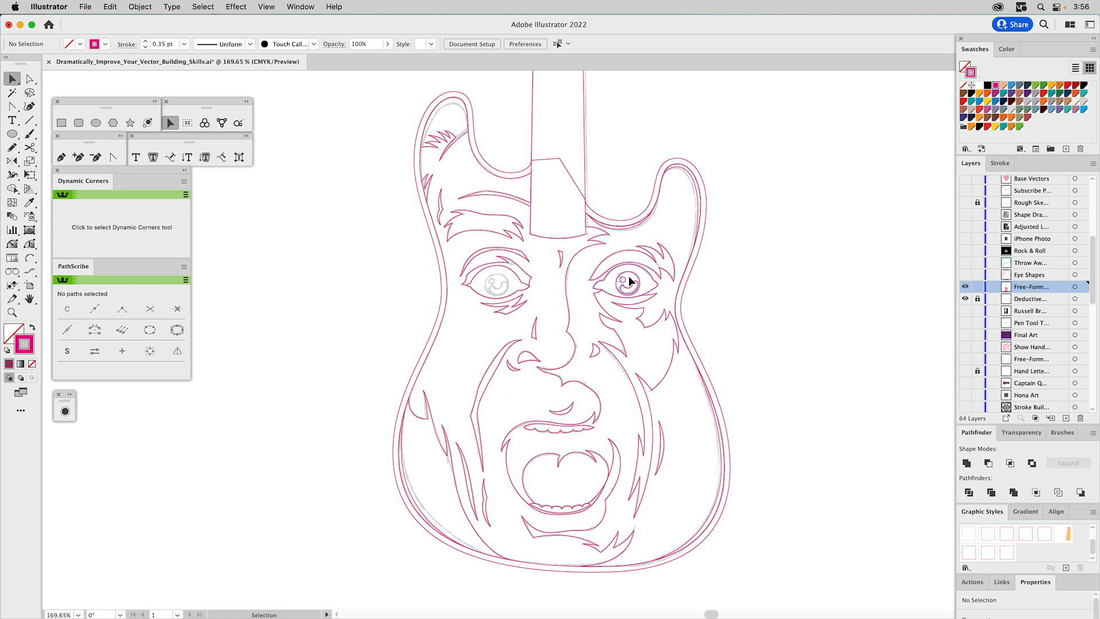
# Step: Examine the finished eye's vector shapes up close, and show the Eye Shapes layer over the other eye
pyautogui.press('z')
pyautogui.moveTo(594, 235); pyautogui.dragTo(651, 314)
pyautogui.press('space')
pyautogui.moveTo(638, 383); pyautogui.dragTo(636, 270)
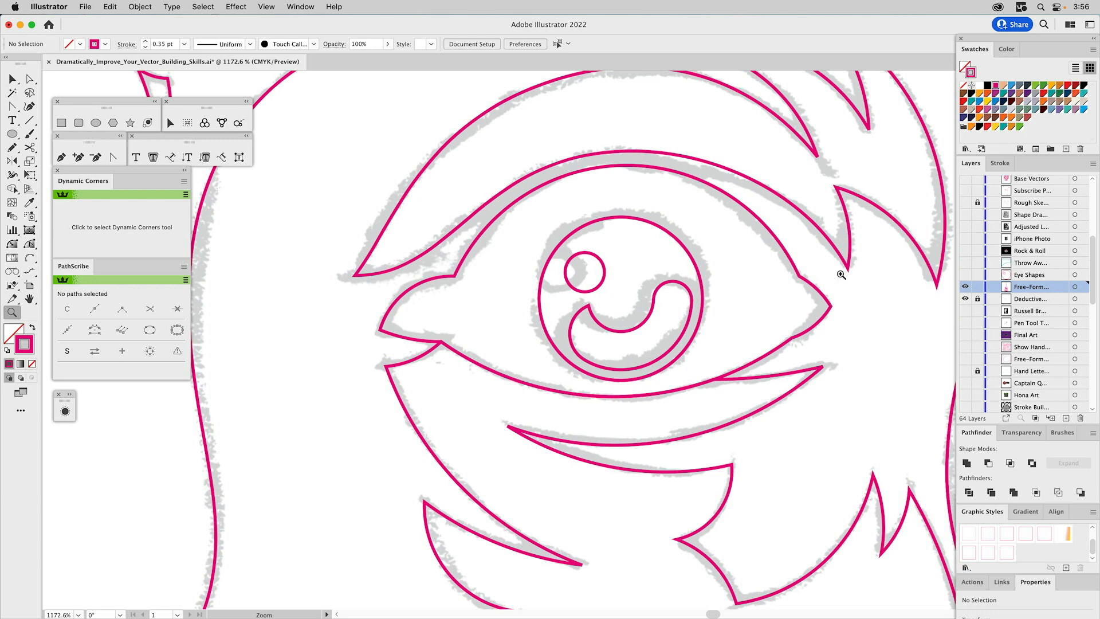
pyautogui.press('space')
pyautogui.moveTo(511, 299)
pyautogui.mouseDown()
pyautogui.moveTo(951, 301)
pyautogui.moveTo(882, 304)
pyautogui.mouseUp()
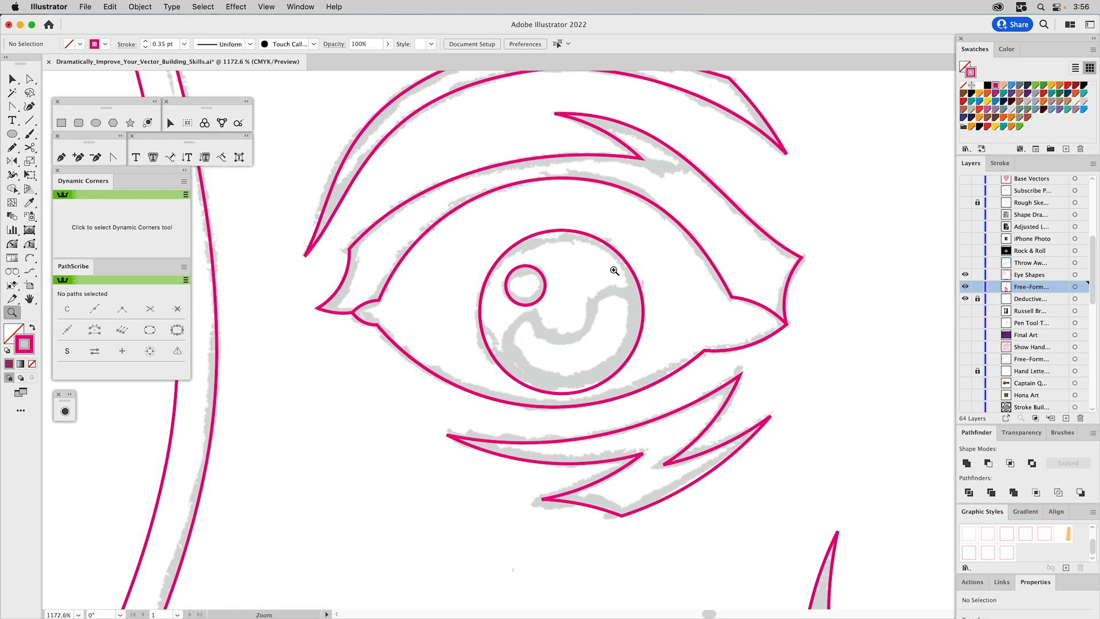
# Step: Offset the large iris circle by -1.2215 pt with mitered joins, using the preview to compare the result with the sketch
pyautogui.press('v')
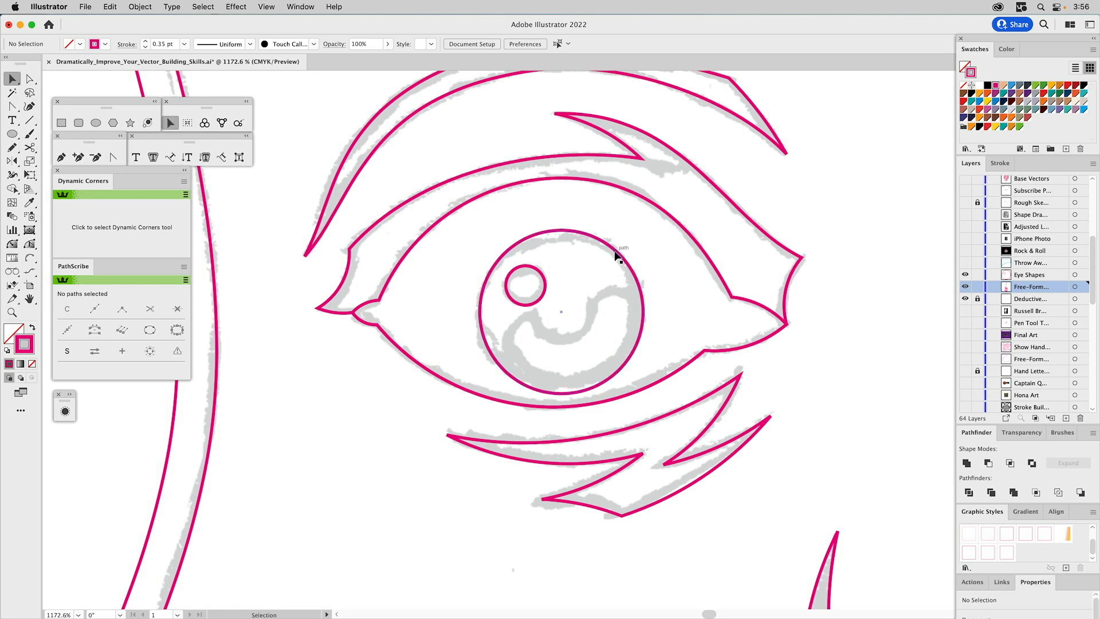
pyautogui.click(616, 256)
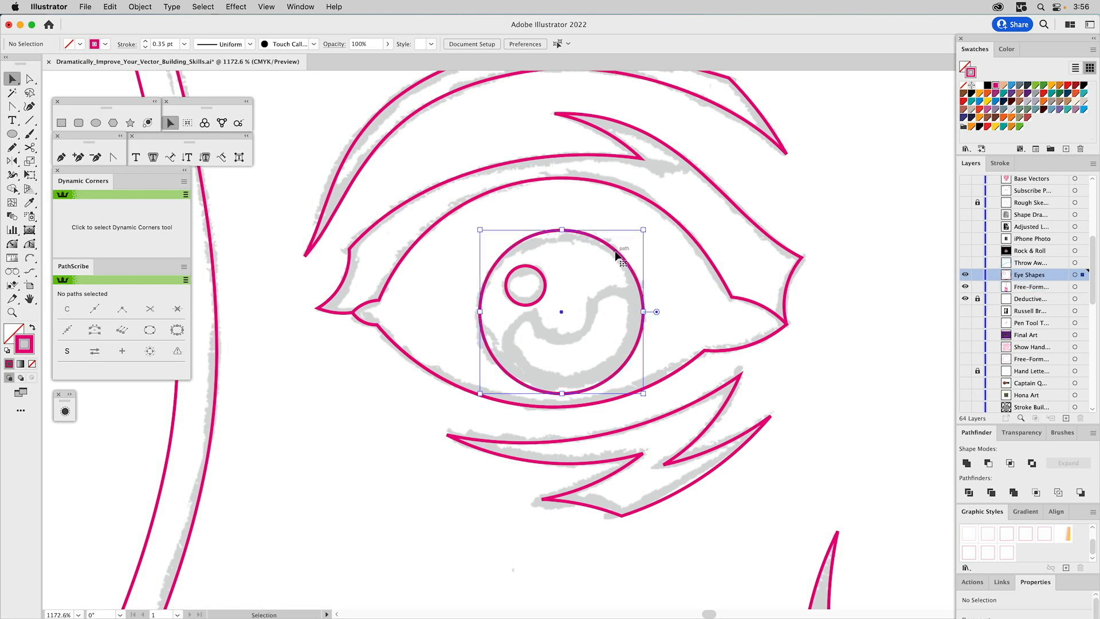
pyautogui.click(140, 7)
pyautogui.moveTo(160, 298)
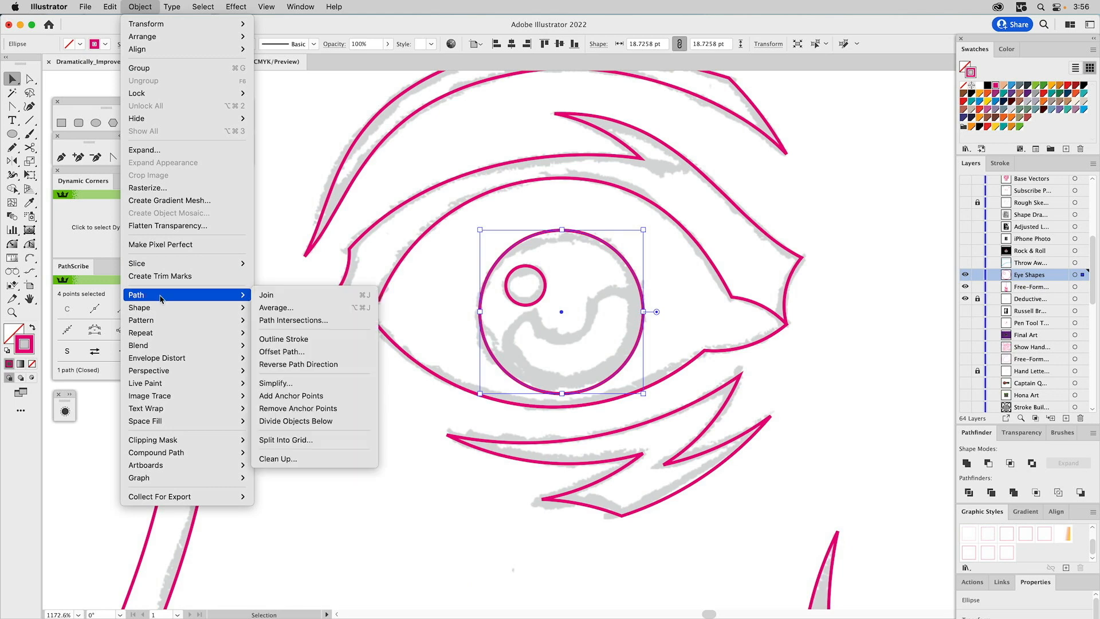
pyautogui.click(281, 351)
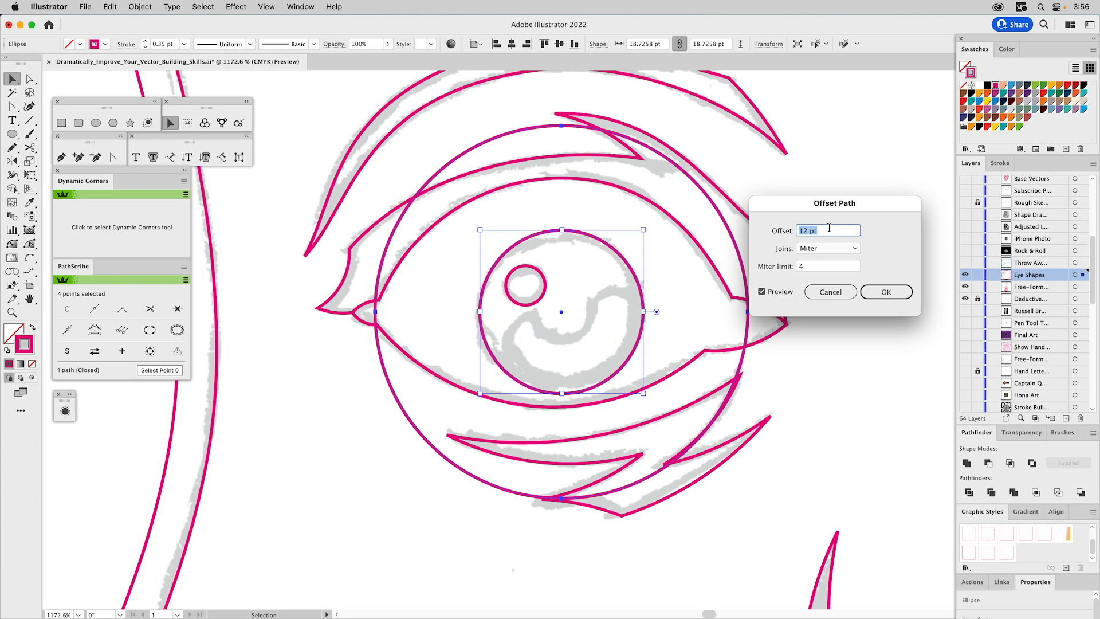
pyautogui.write('-1.2215')
pyautogui.click(778, 292)
pyautogui.click(778, 292)
pyautogui.click(778, 292)
pyautogui.click(778, 293)
pyautogui.click(778, 292)
pyautogui.click(778, 292)
pyautogui.click(854, 292)
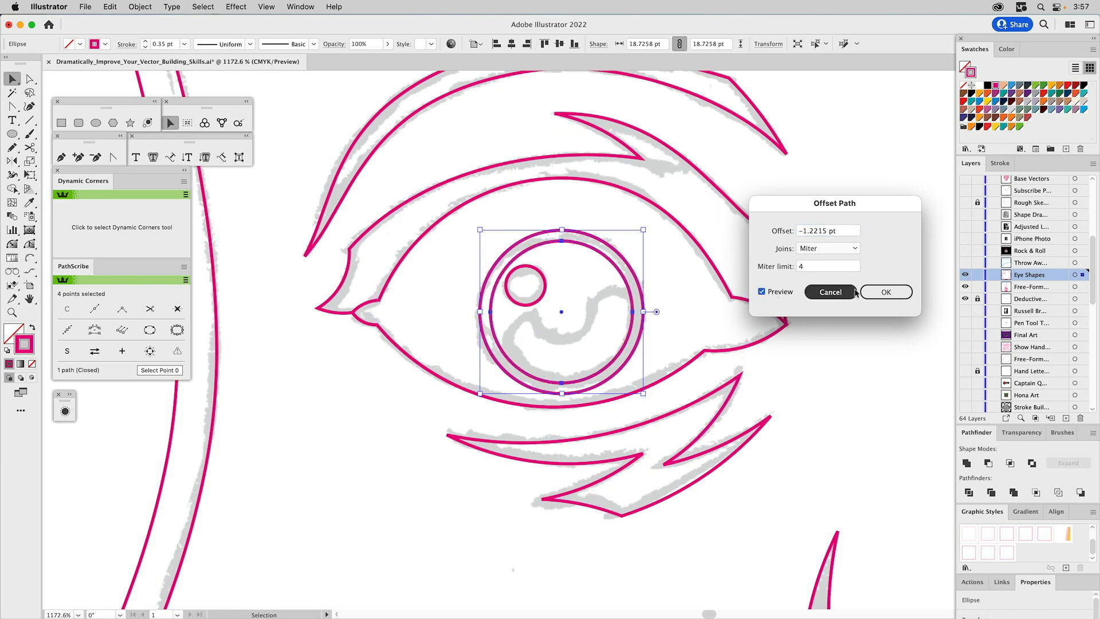
pyautogui.click(874, 292)
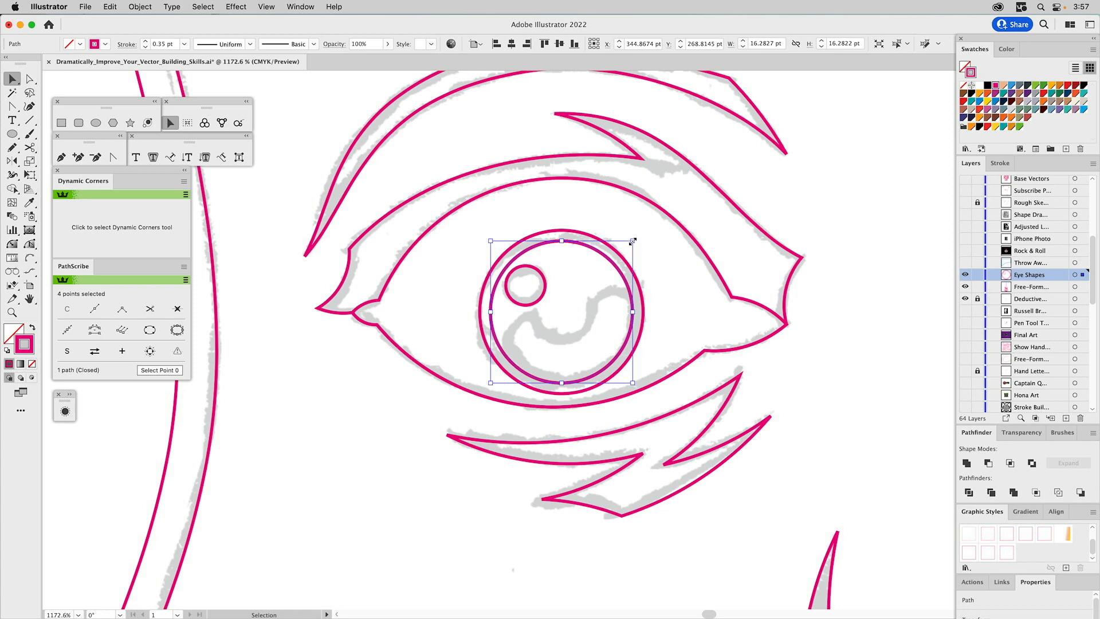
# Step: Make a concentric copy of the inner iris circle scaled to about 7.13 pt wide, and subtract it from the larger one
pyautogui.moveTo(630, 310); pyautogui.dragTo(594, 317)
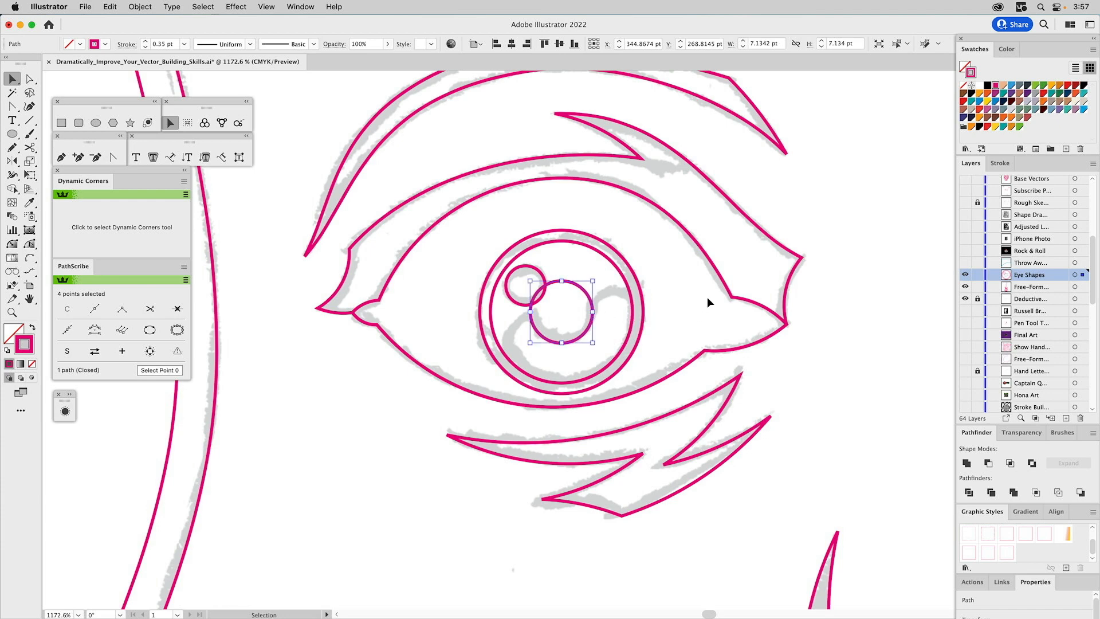
pyautogui.click(694, 287)
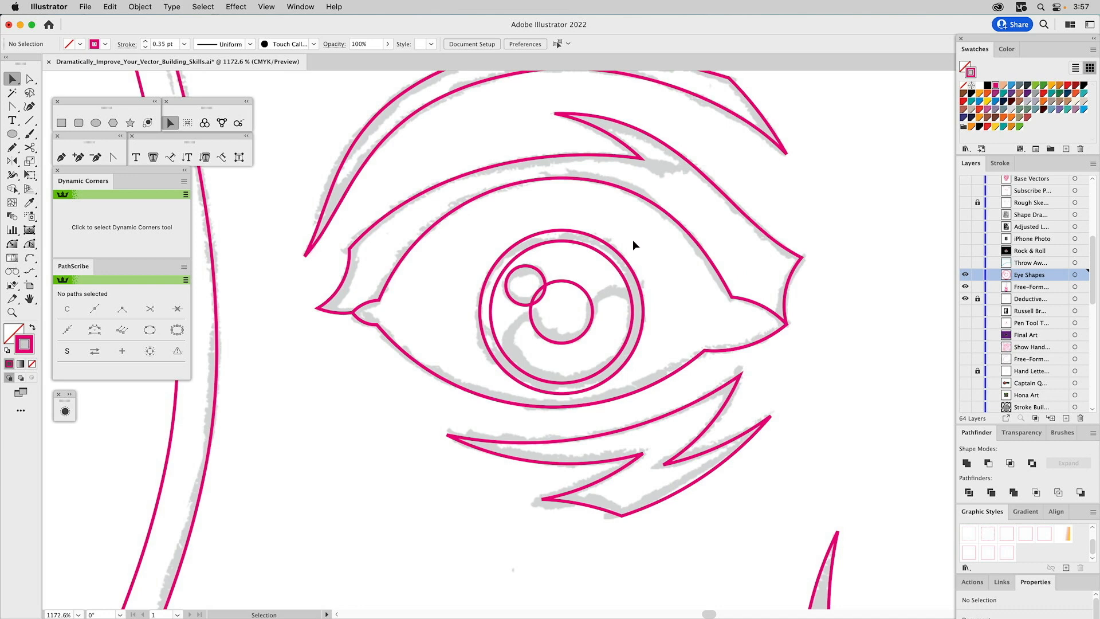
pyautogui.click(577, 285)
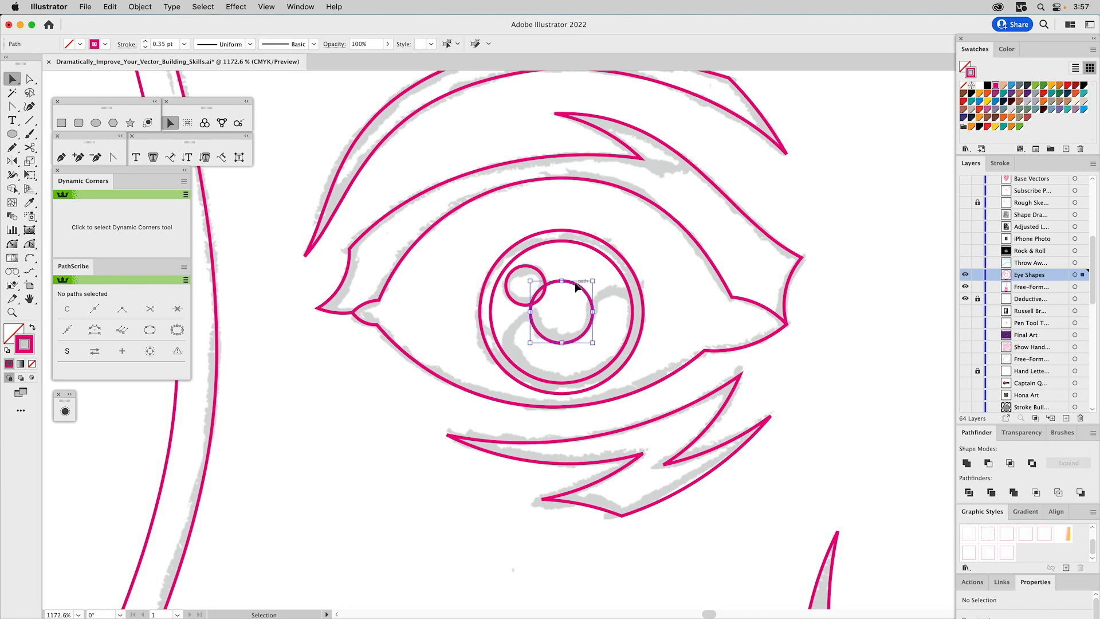
pyautogui.keyDown('shift'); pyautogui.click(593, 251); pyautogui.keyUp('shift')
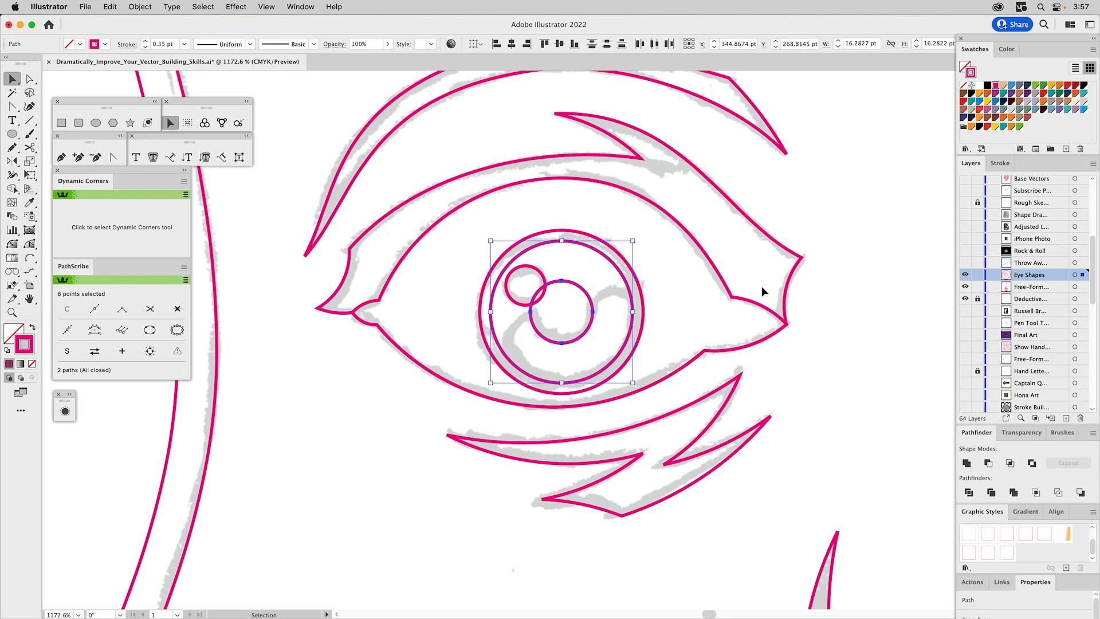
pyautogui.click(989, 464)
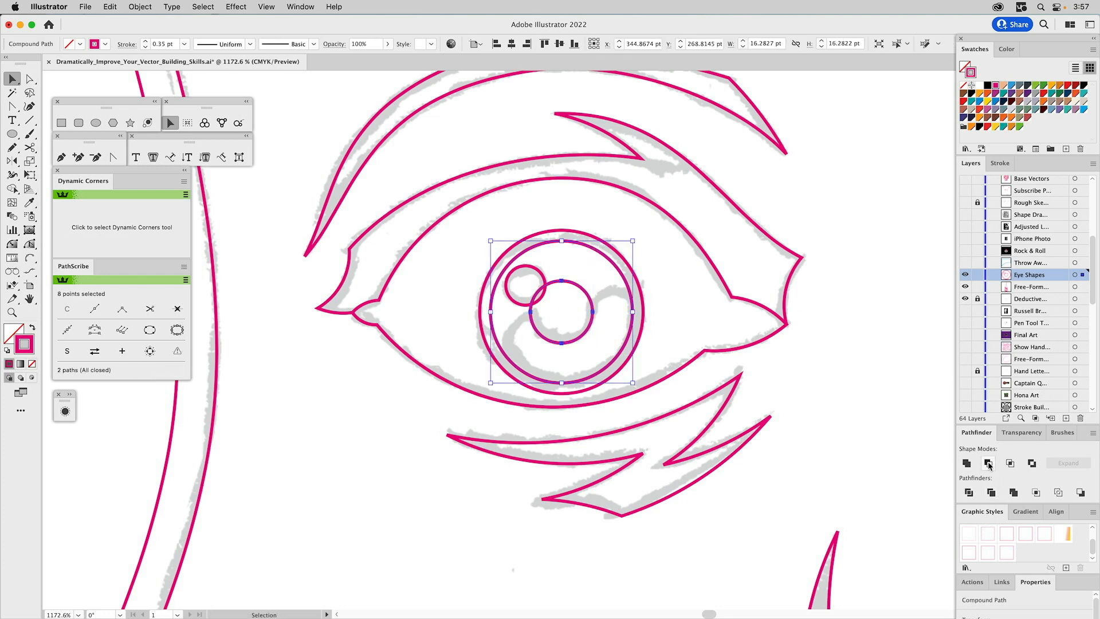
# Step: Give the iris ring compound path a blue stroke and no fill
pyautogui.click(1012, 86)
pyautogui.moveTo(971, 72); pyautogui.dragTo(966, 65)
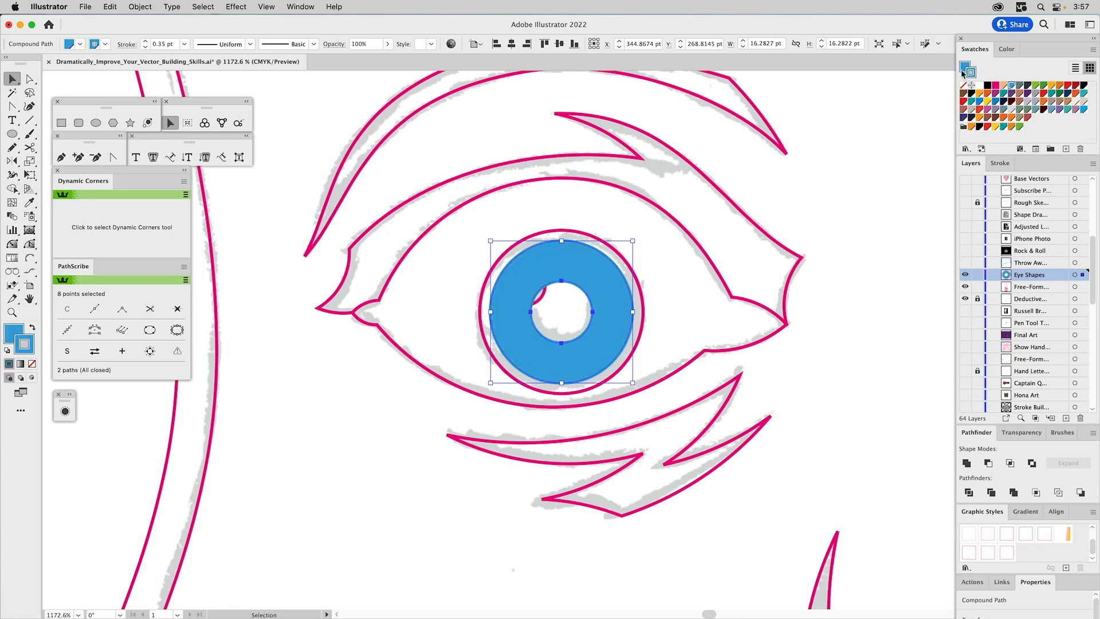
pyautogui.click(963, 86)
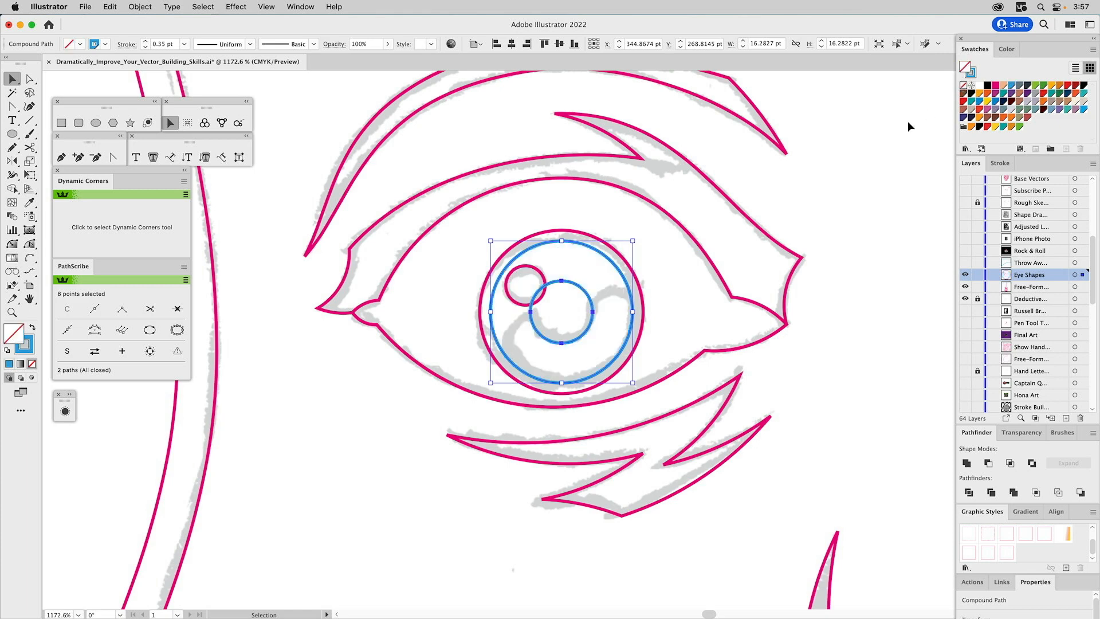
pyautogui.click(669, 283)
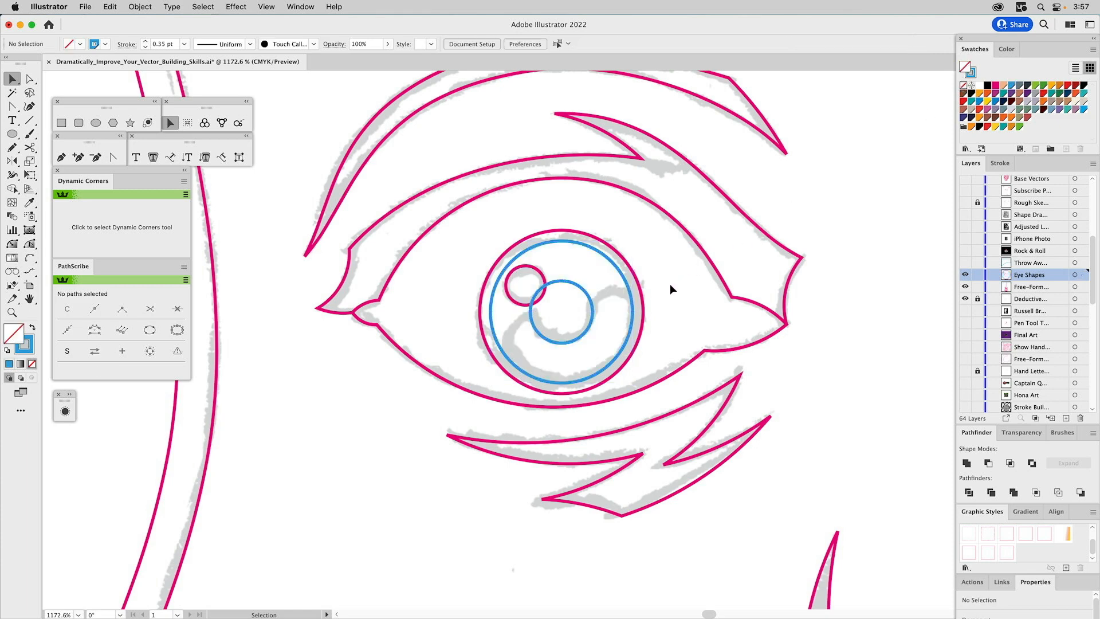
# Step: Show the Throw Aw... layer above the eye shapes and subtract its curved-bottom shape from the blue iris ring
pyautogui.click(965, 265)
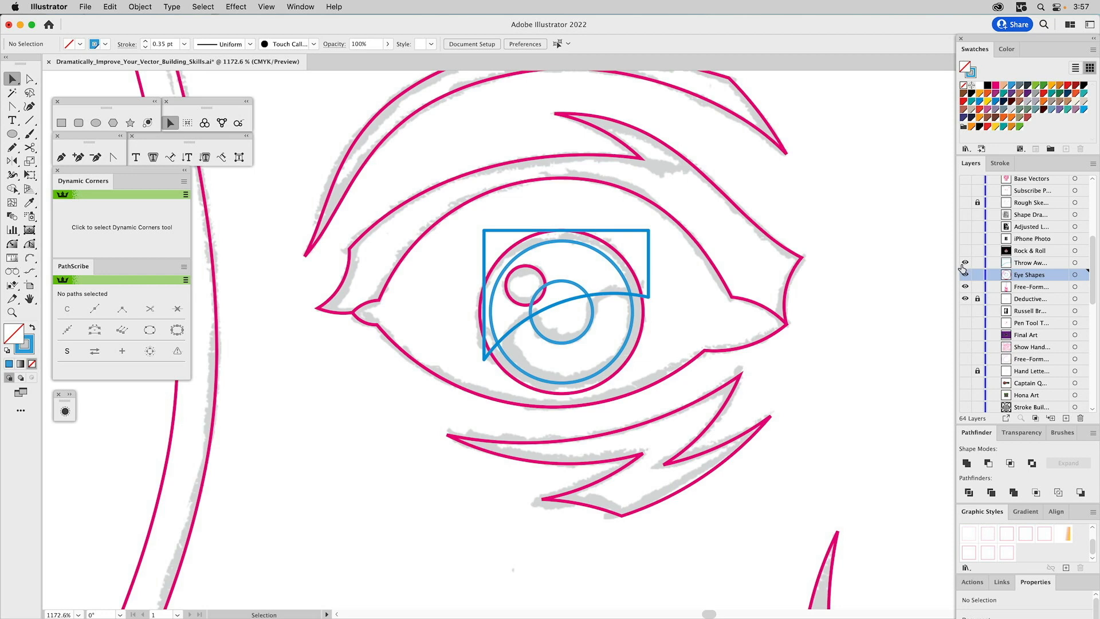
pyautogui.click(611, 292)
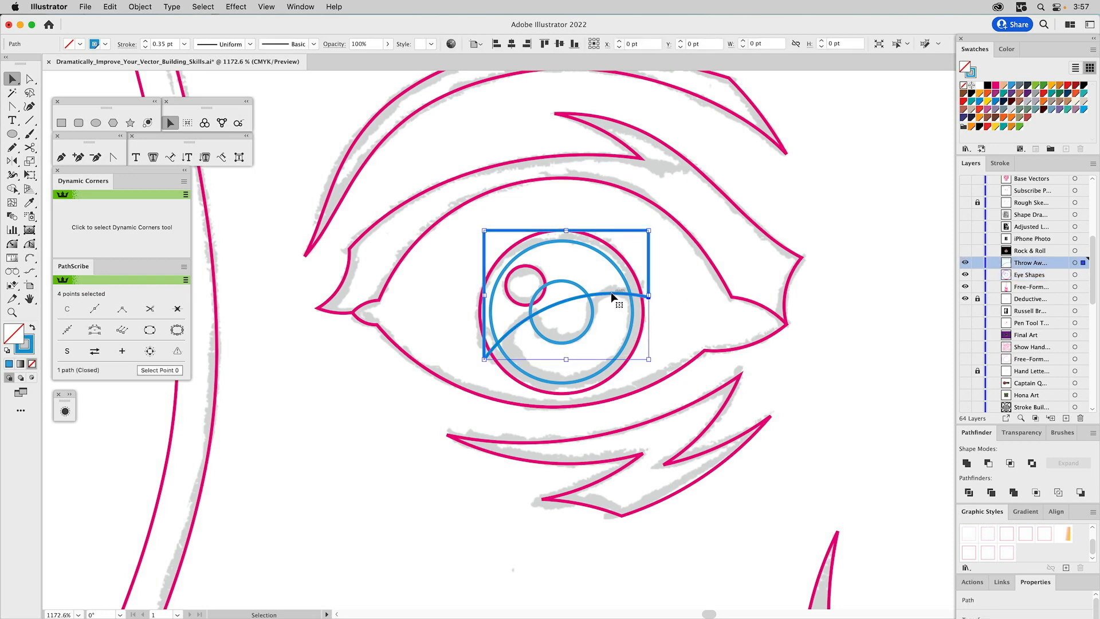
pyautogui.keyDown('shift'); pyautogui.click(578, 286); pyautogui.keyUp('shift')
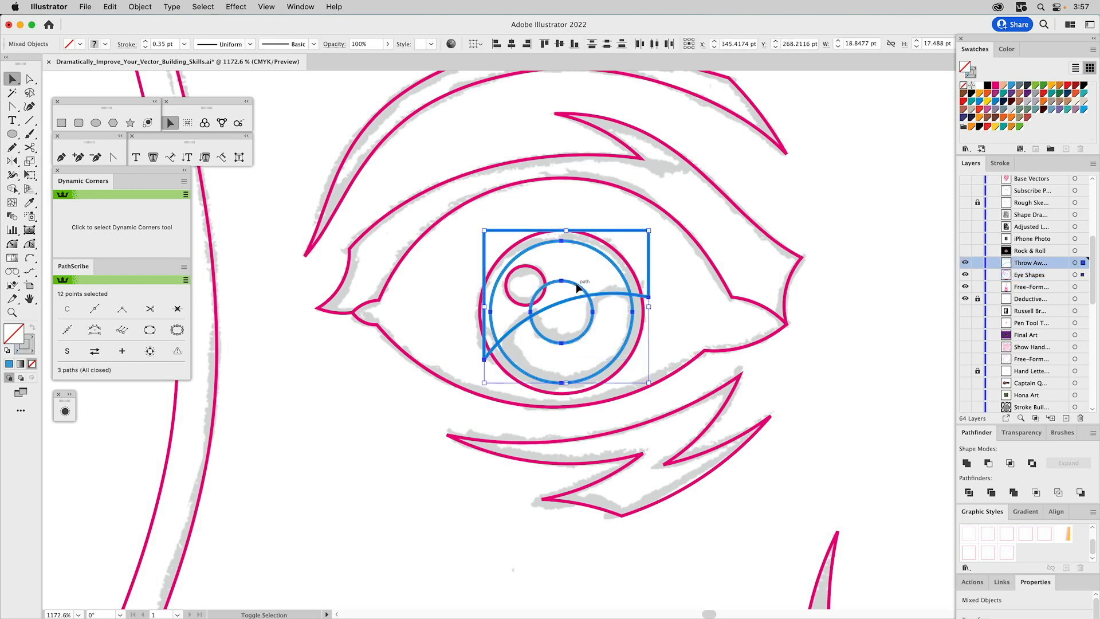
pyautogui.click(988, 464)
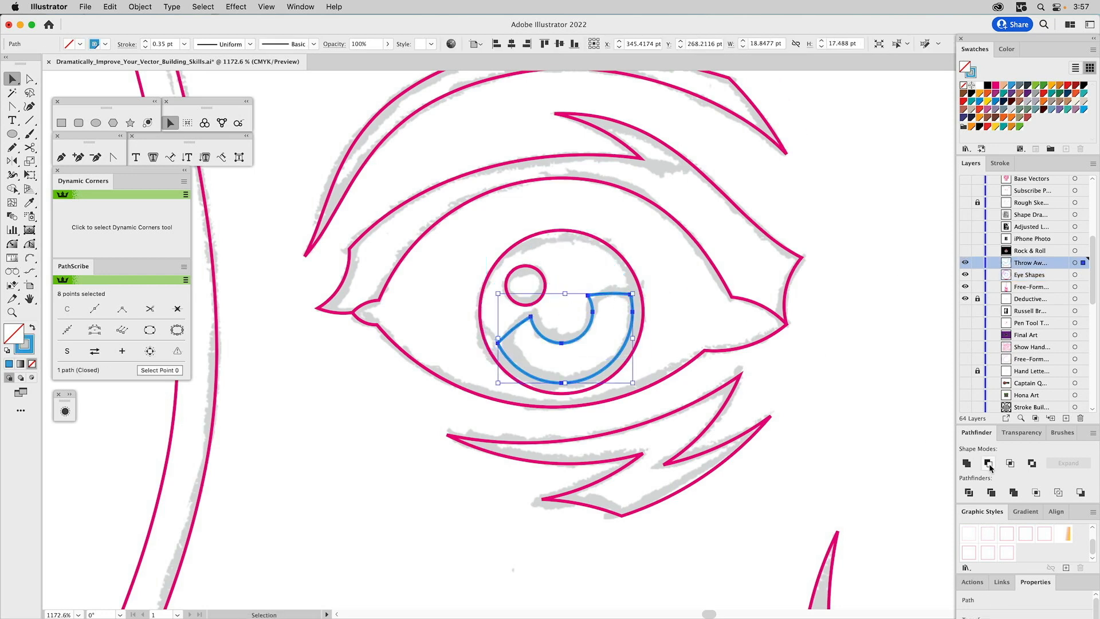
# Step: Round the two upper corners and the far-left corner of the blue iris shape to follow the sketch
pyautogui.click(860, 424)
pyautogui.press('a')
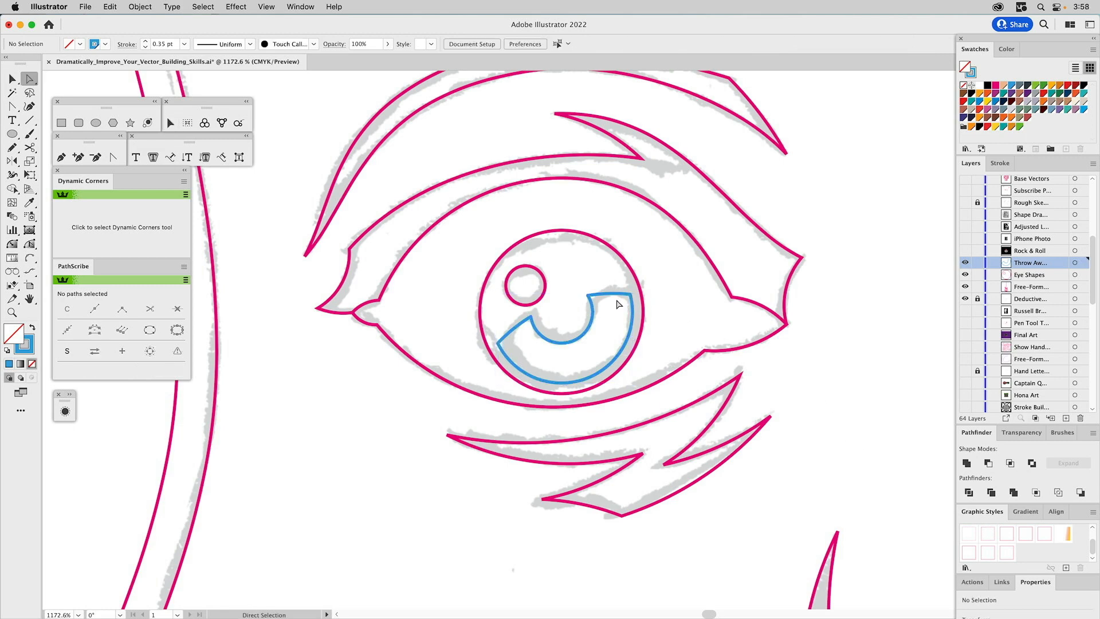
pyautogui.click(589, 296)
pyautogui.keyDown('shift'); pyautogui.click(630, 294); pyautogui.keyUp('shift')
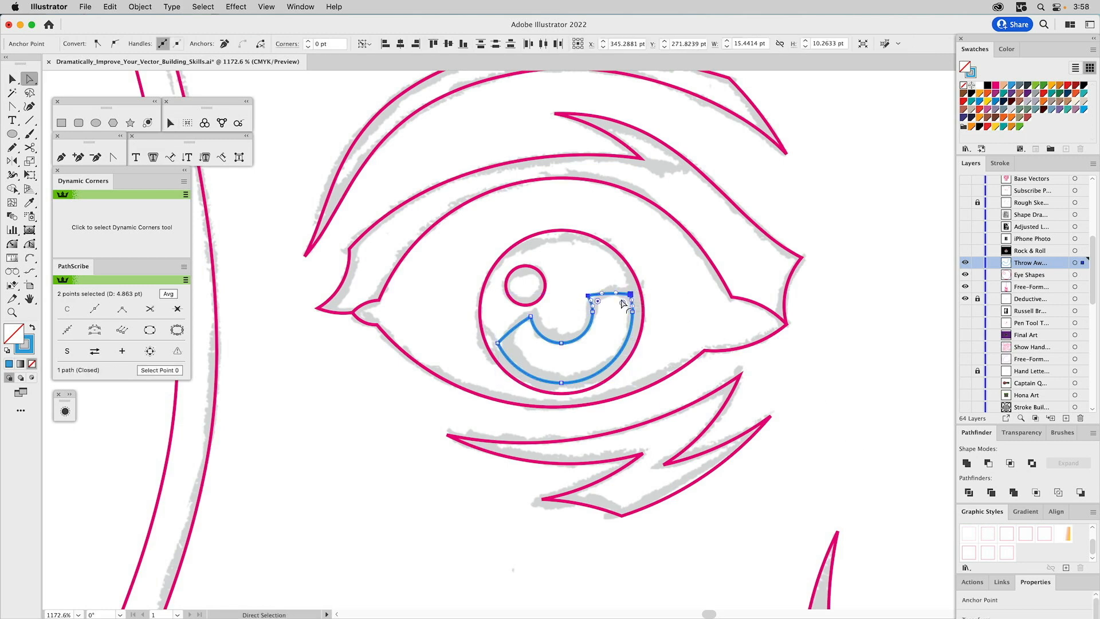
pyautogui.moveTo(598, 302); pyautogui.dragTo(639, 405)
pyautogui.click(677, 310)
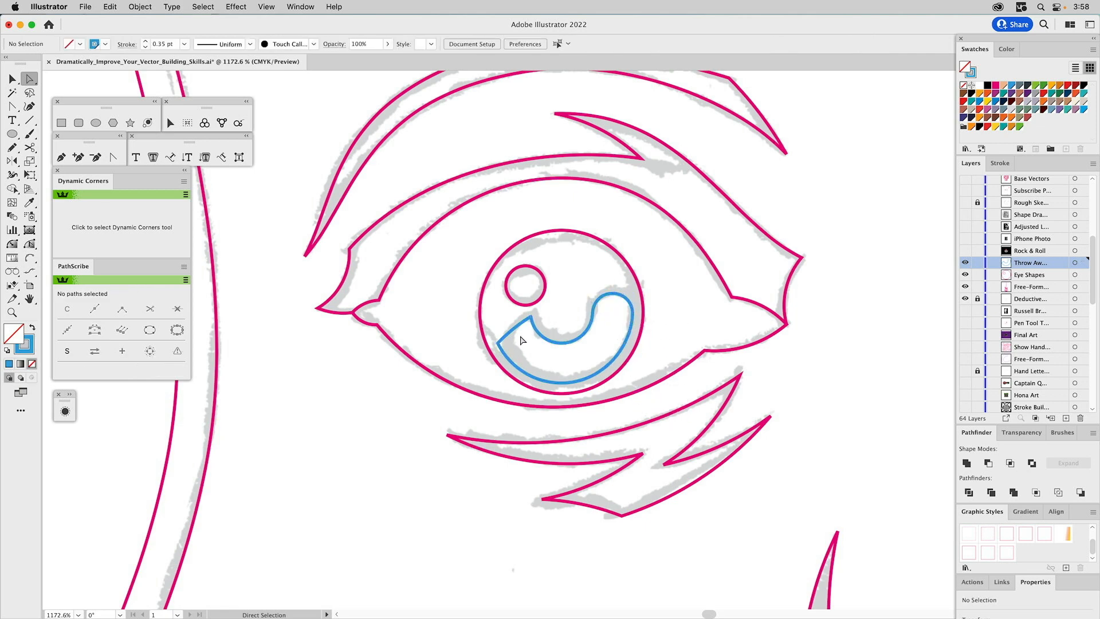
pyautogui.click(499, 344)
pyautogui.moveTo(508, 347); pyautogui.dragTo(572, 364)
pyautogui.click(780, 363)
# Step: Match the blue iris shape's stroke to the magenta outline of the large iris circle with the Eyedropper
pyautogui.press('v')
pyautogui.click(555, 345)
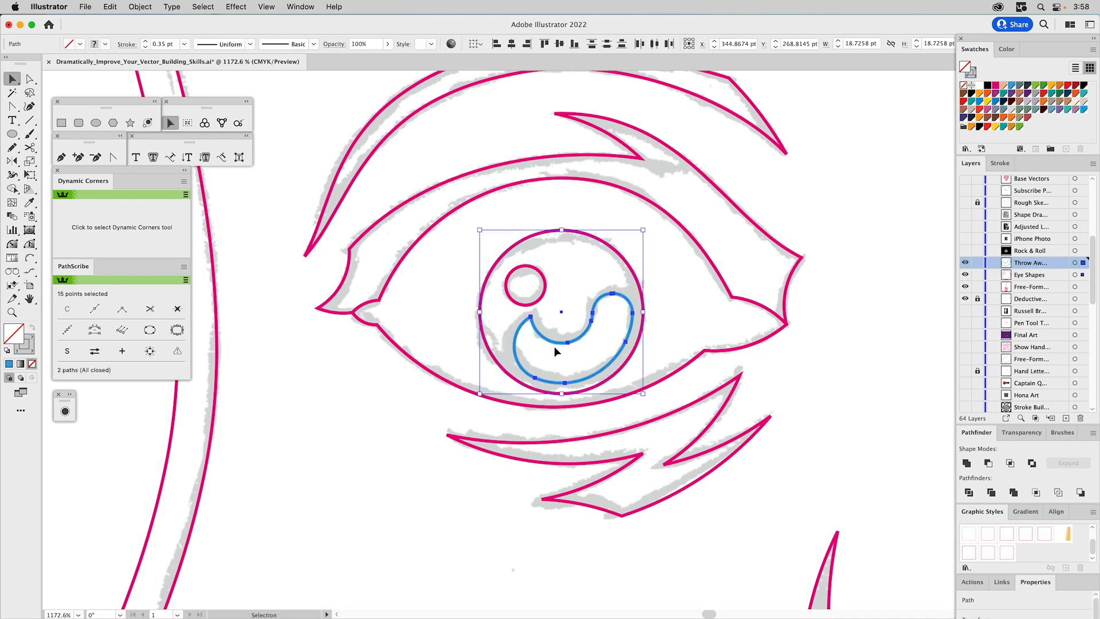
pyautogui.press('i')
pyautogui.click(635, 271)
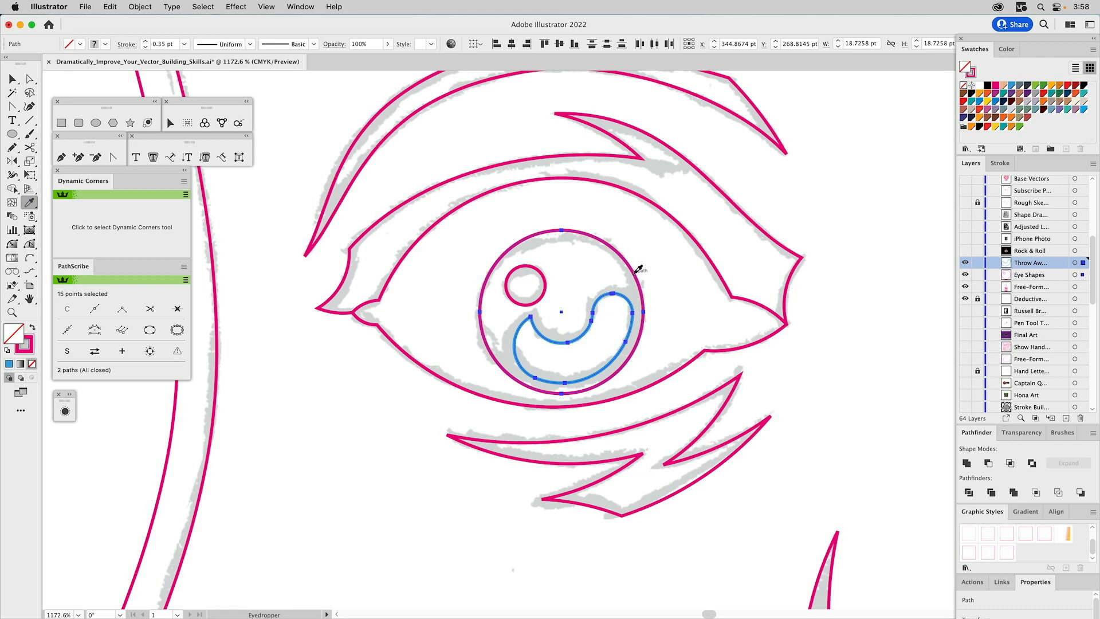
pyautogui.keyDown('super'); pyautogui.click(674, 275); pyautogui.keyUp('super')
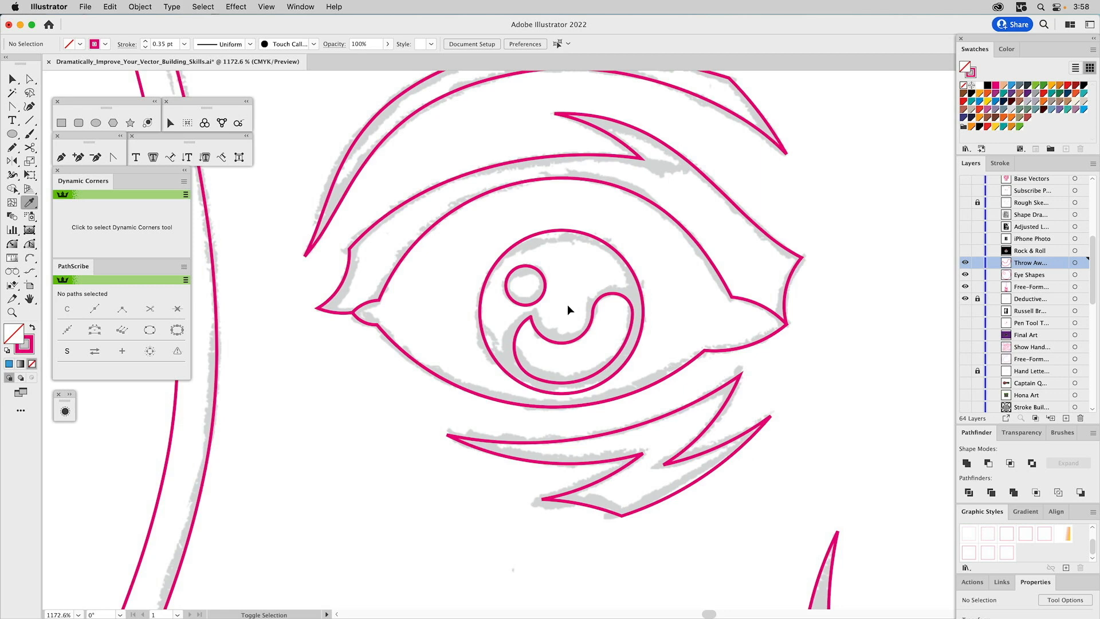
# Step: View the whole artwork with only the Rock & Roll layer shown, and replace it with the iPhone Photo layer
pyautogui.press('super+0')
pyautogui.press('v')
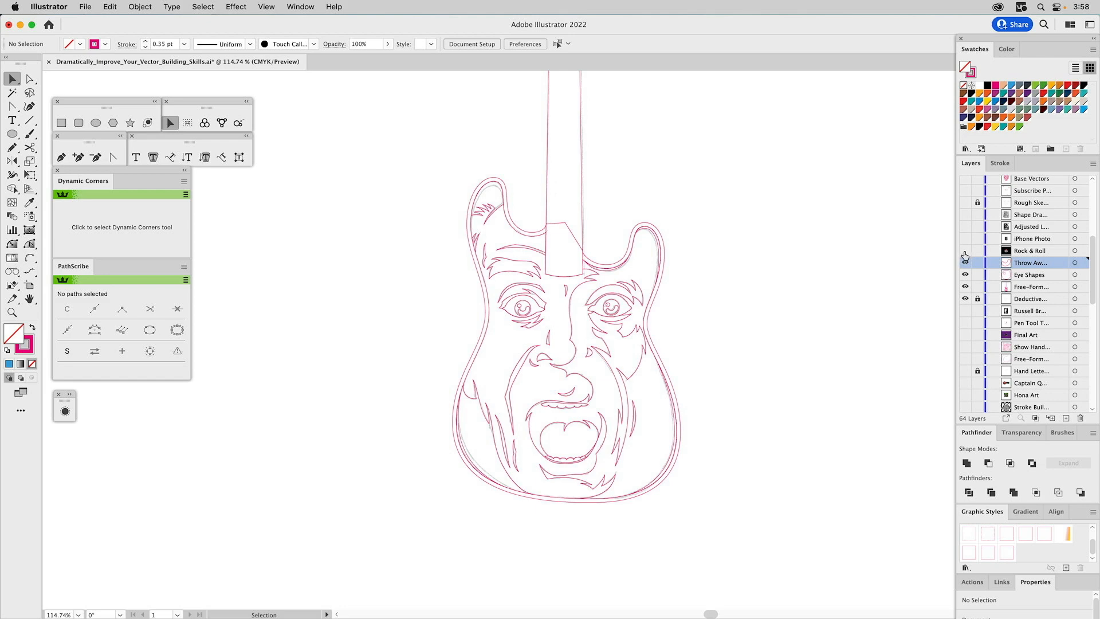
pyautogui.keyDown('alt'); pyautogui.click(964, 251); pyautogui.keyUp('alt')
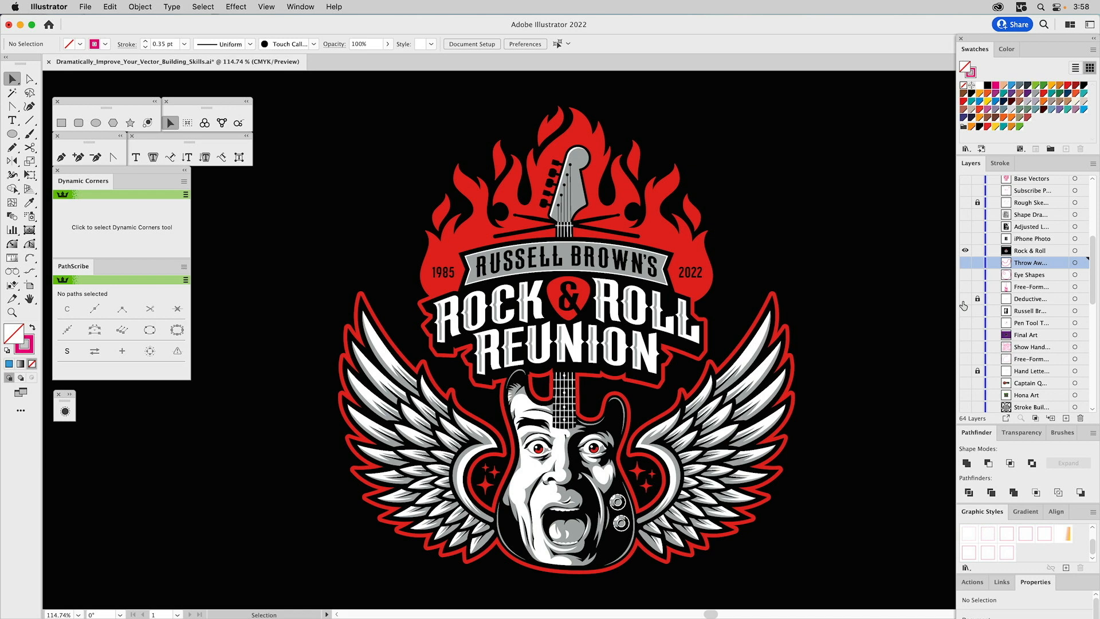
pyautogui.keyDown('alt'); pyautogui.click(965, 238); pyautogui.keyUp('alt')
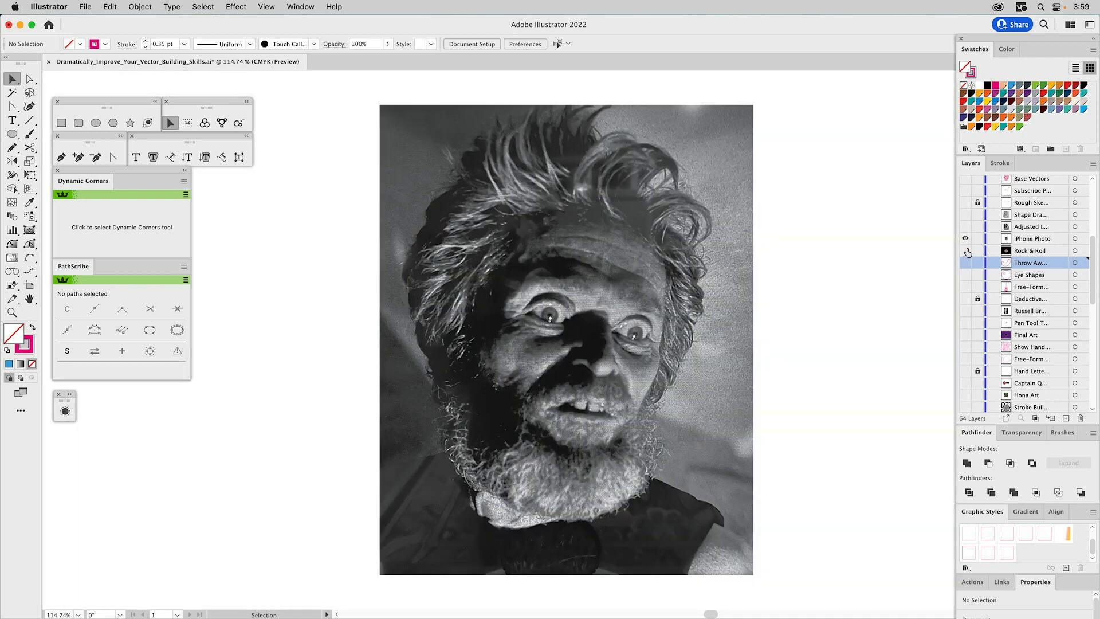
pyautogui.click(1029, 241)
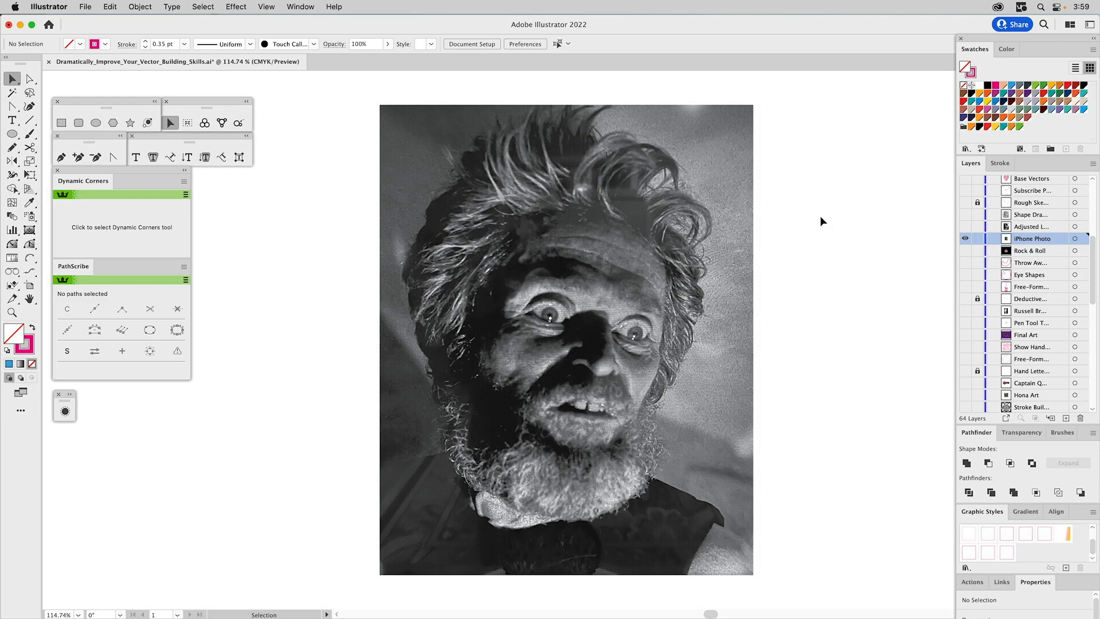
# Step: Show the Adjusted L... and Shape Dra... layers over the photo, and finish with only Rough Ske... and Subscribe P... visible
pyautogui.click(965, 227)
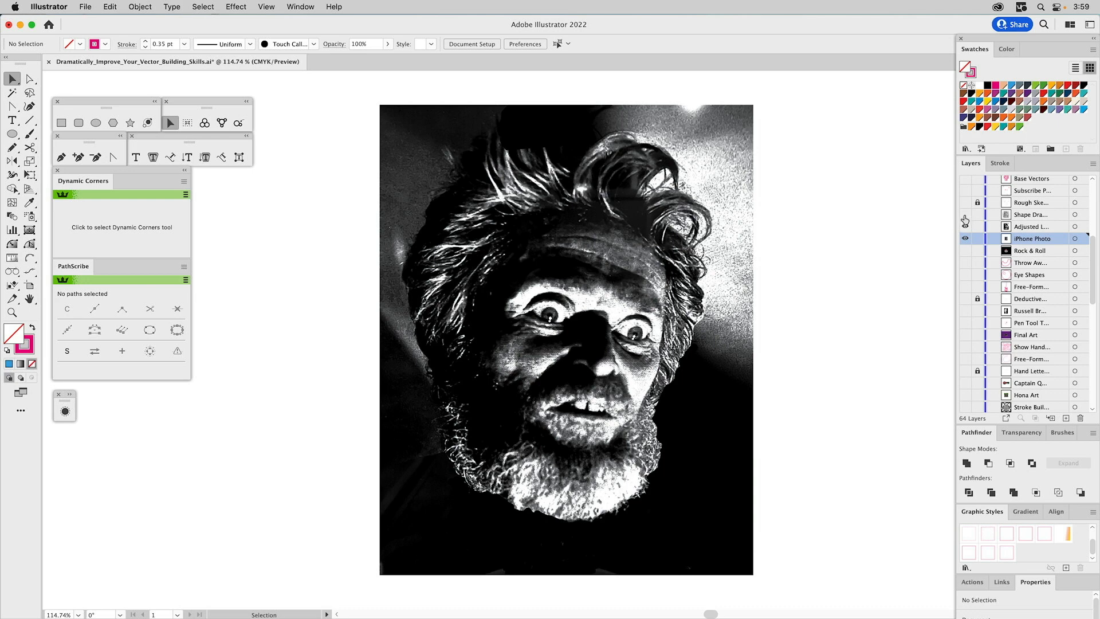
pyautogui.click(964, 215)
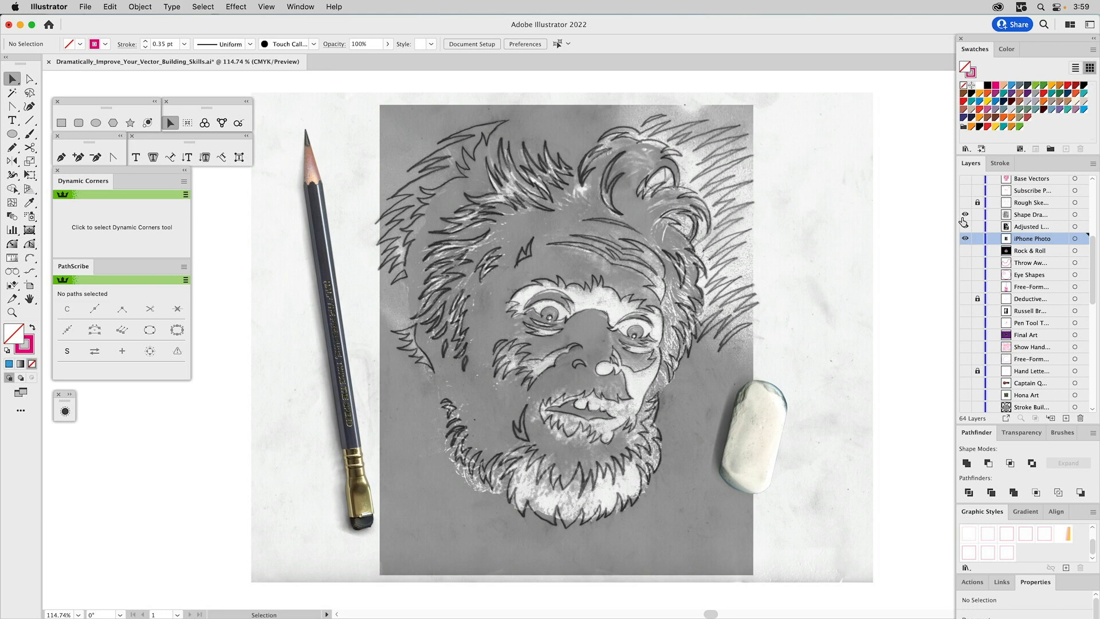
pyautogui.click(965, 225)
pyautogui.click(965, 202)
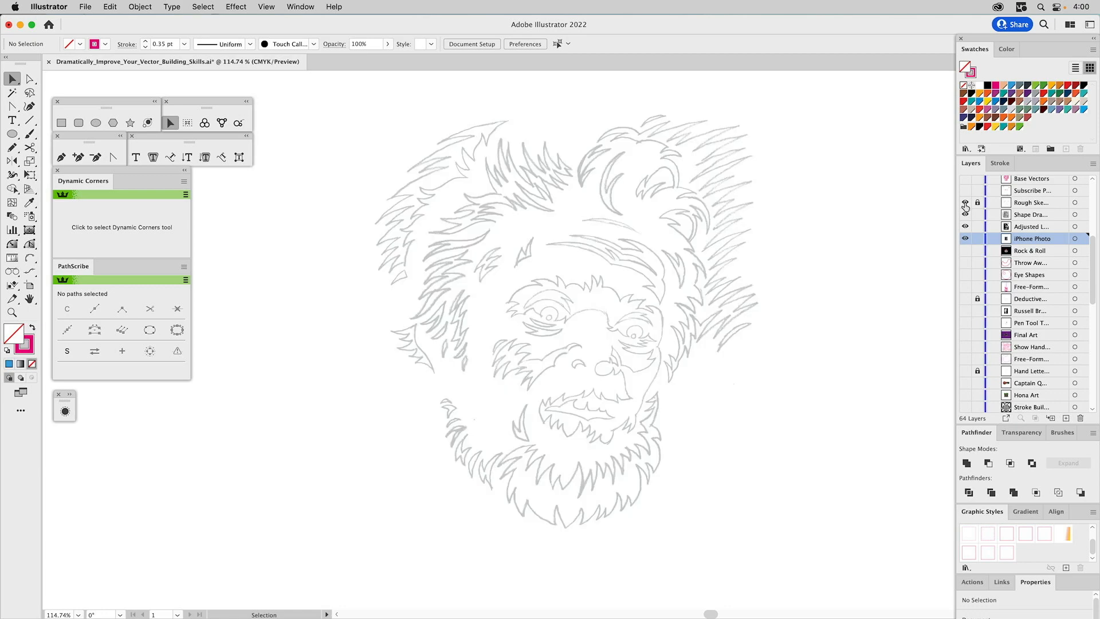
pyautogui.moveTo(965, 226); pyautogui.dragTo(965, 236)
pyautogui.click(965, 190)
pyautogui.click(965, 203)
# Step: Subtract the front ellipse from the one behind it at the nostril to form a crescent shape
pyautogui.press('z')
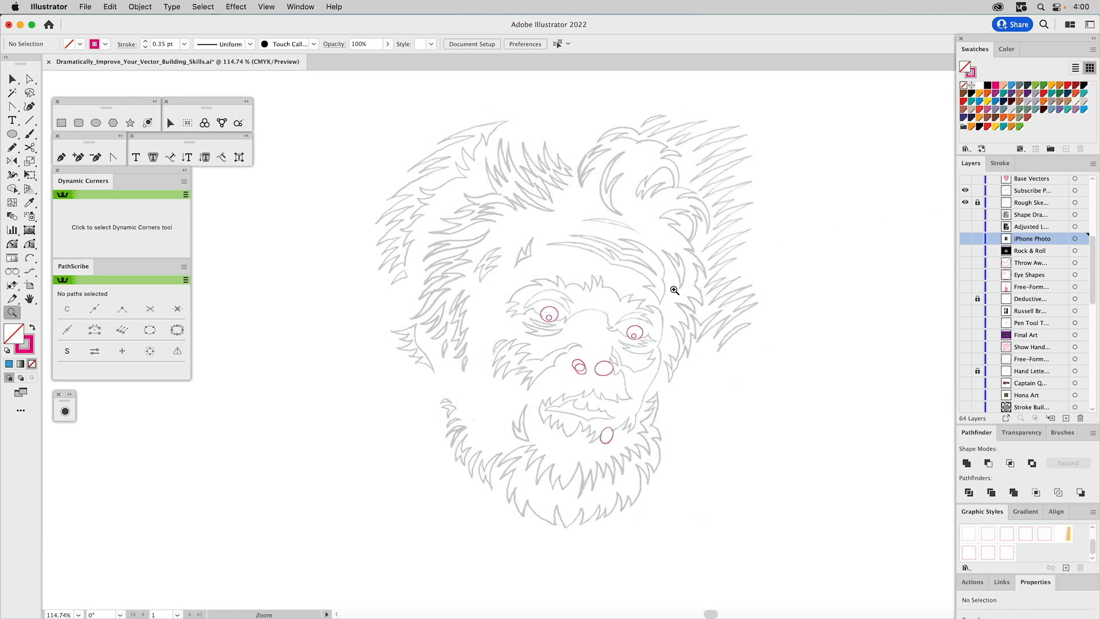
pyautogui.moveTo(473, 275); pyautogui.dragTo(696, 476)
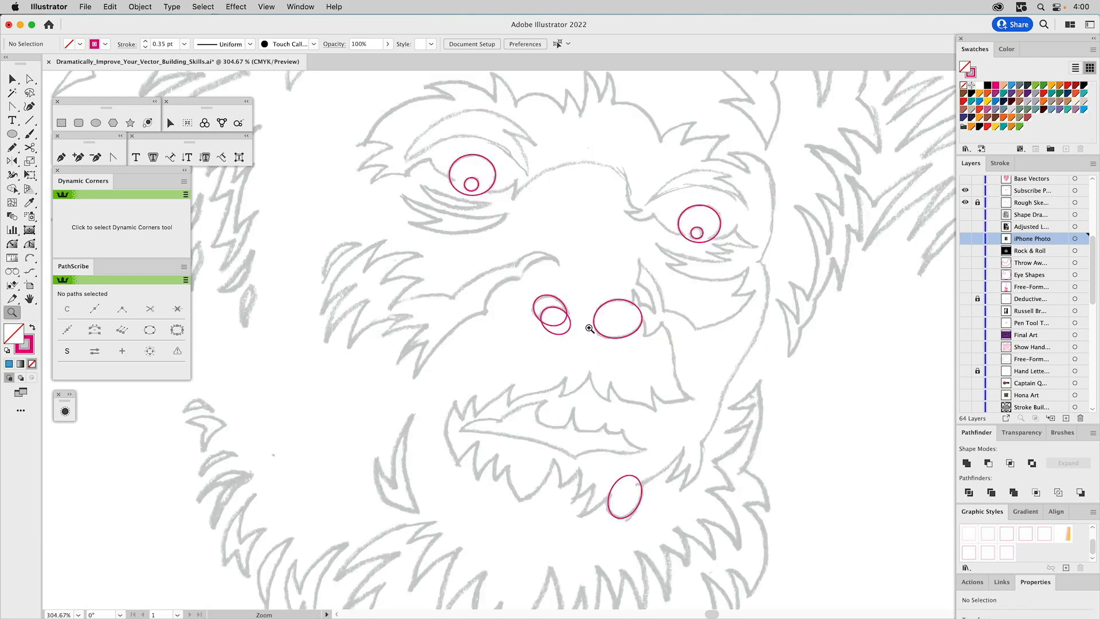
pyautogui.press('v')
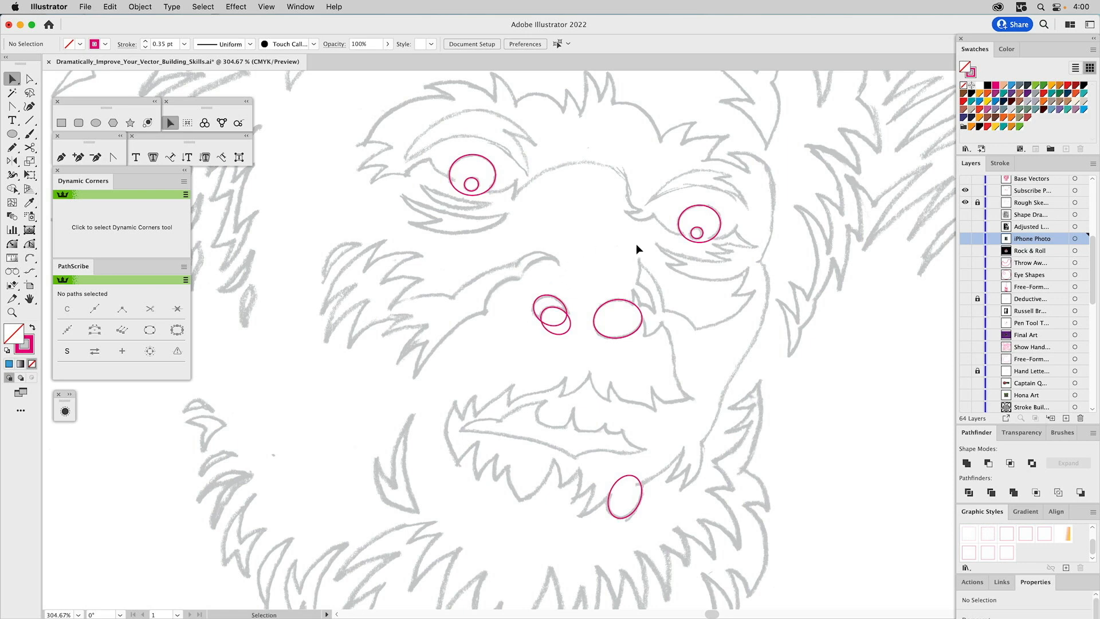
pyautogui.moveTo(563, 278); pyautogui.dragTo(541, 331)
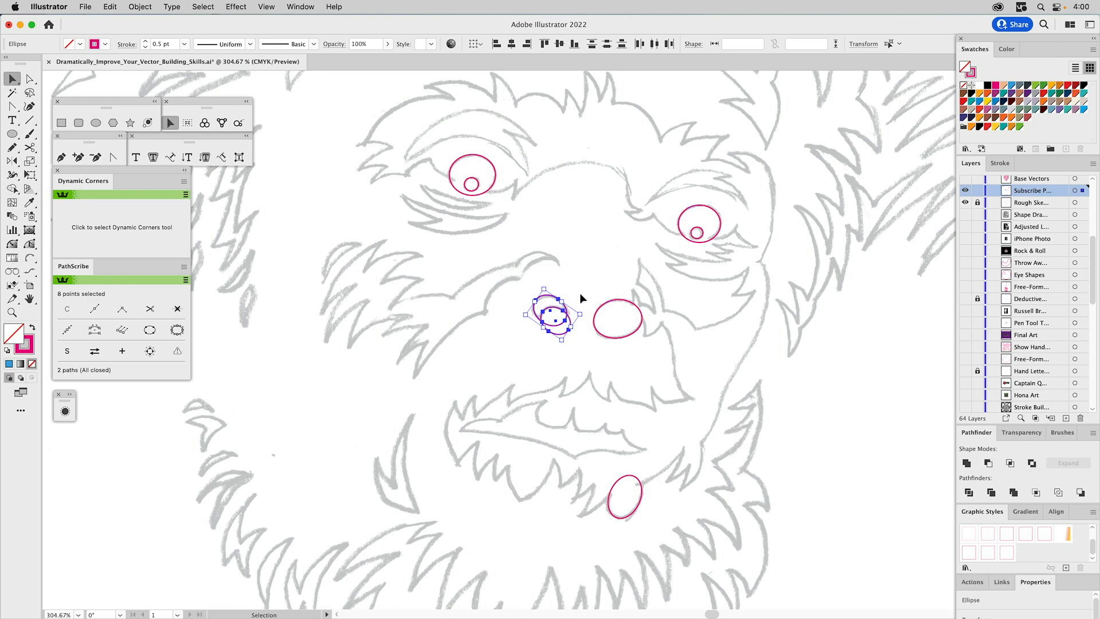
pyautogui.click(988, 463)
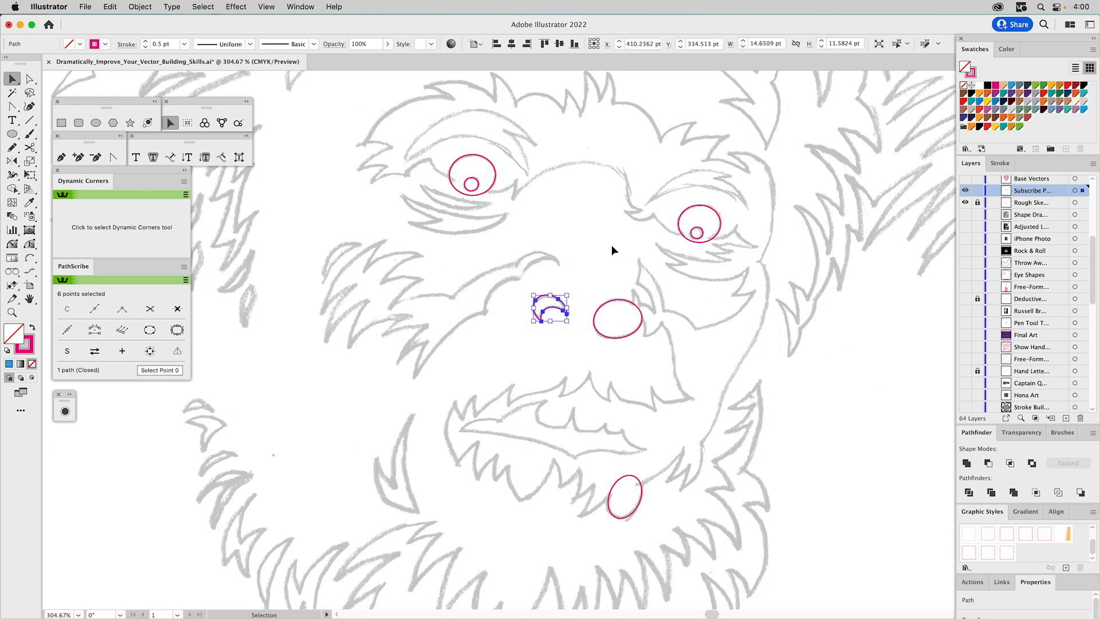
pyautogui.click(611, 246)
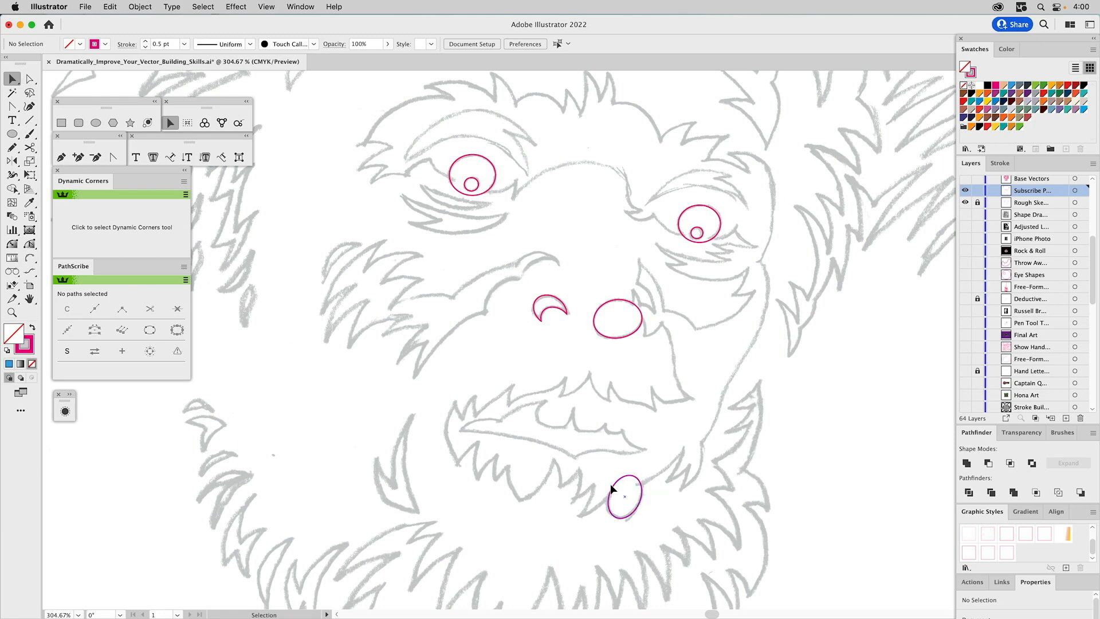
# Step: Activate the Arc by Points Tool and frame the left eye of the sketched face
pyautogui.press('space')
pyautogui.moveTo(569, 245); pyautogui.dragTo(621, 328)
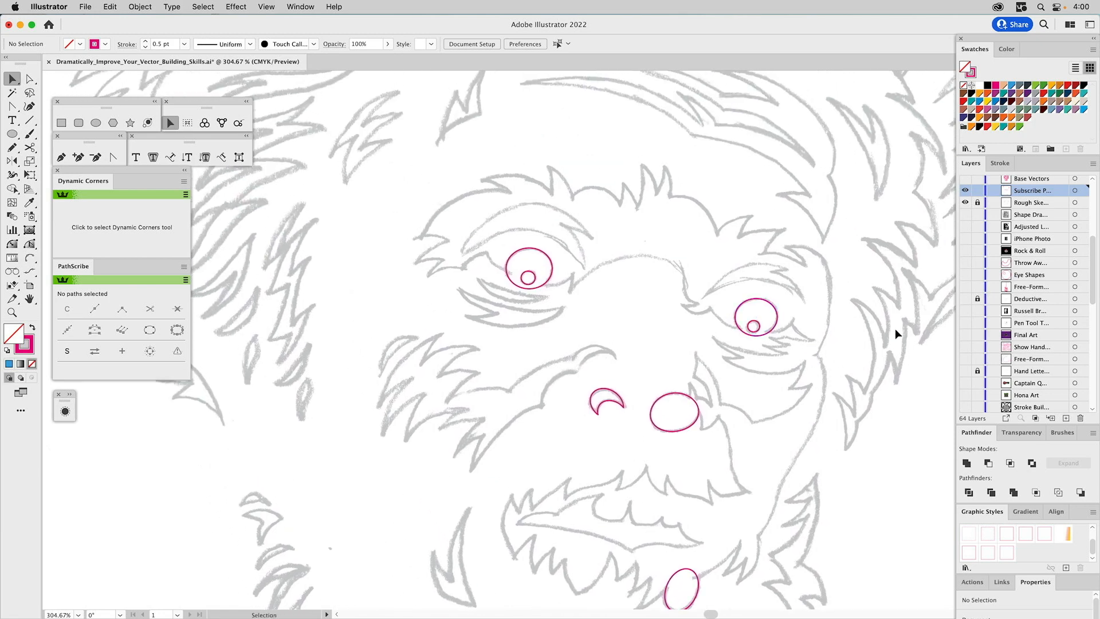
pyautogui.press('space')
pyautogui.moveTo(658, 236); pyautogui.dragTo(707, 238)
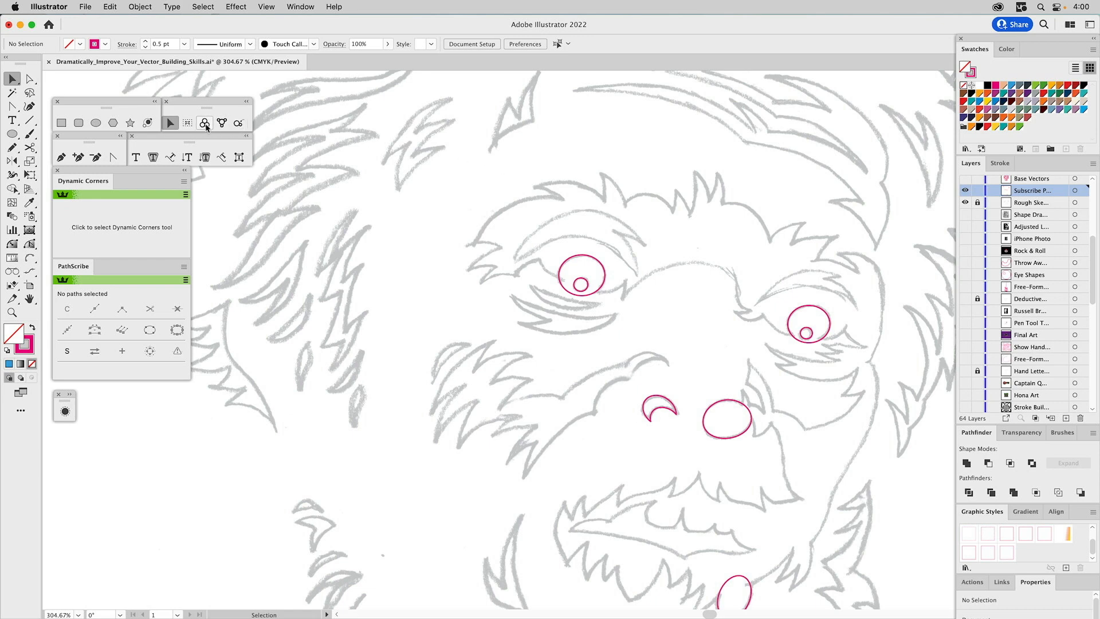
pyautogui.click(29, 261)
pyautogui.click(30, 261)
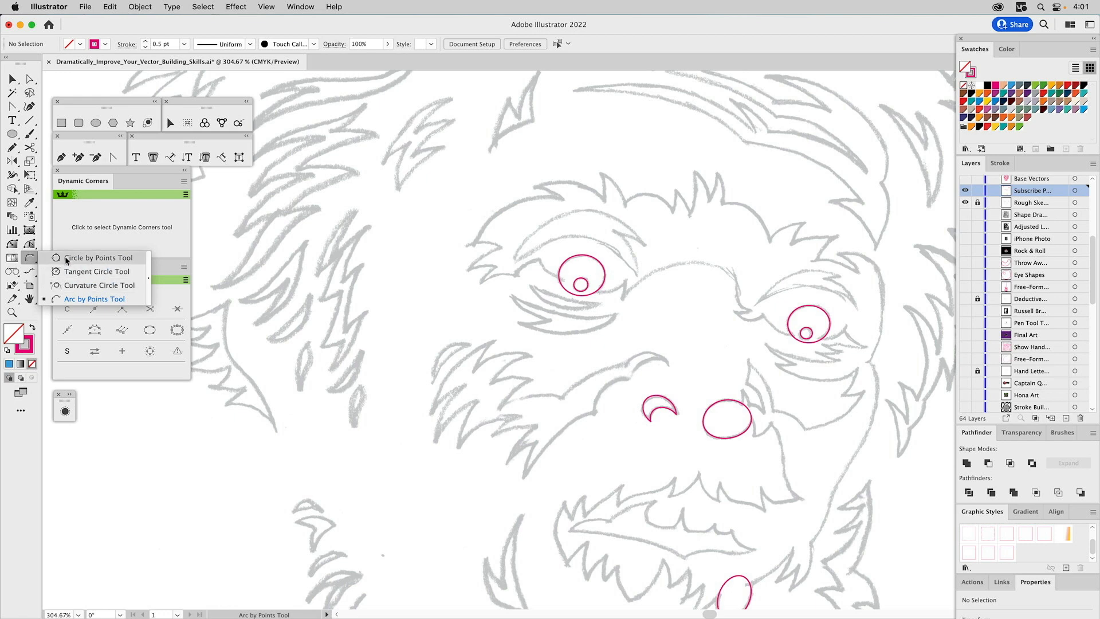
pyautogui.click(68, 299)
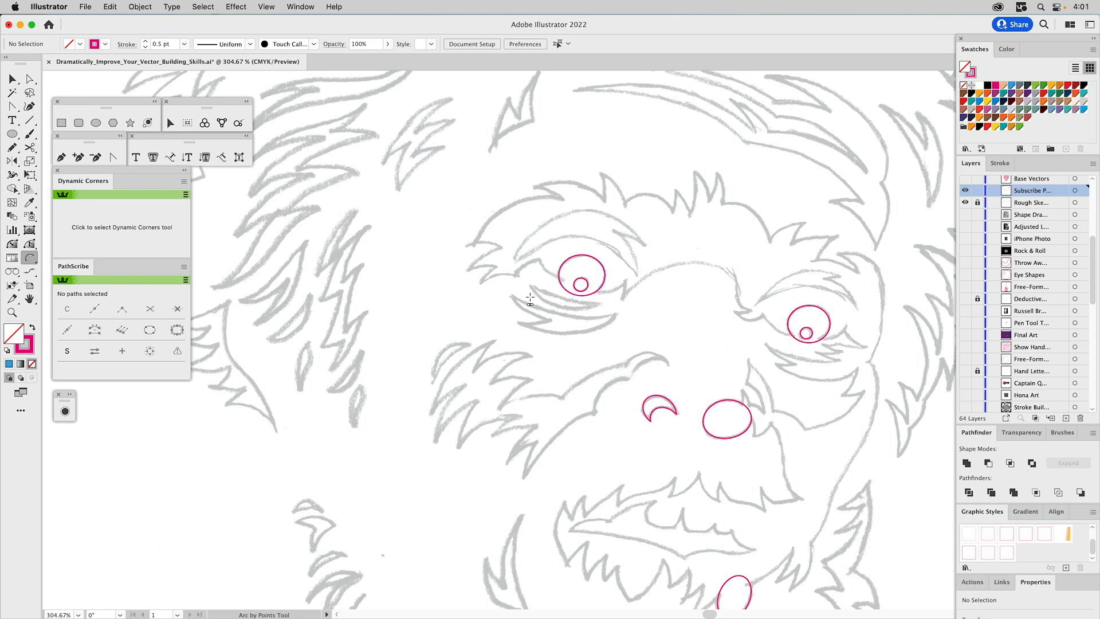
pyautogui.press('z')
pyautogui.moveTo(445, 173); pyautogui.dragTo(705, 391)
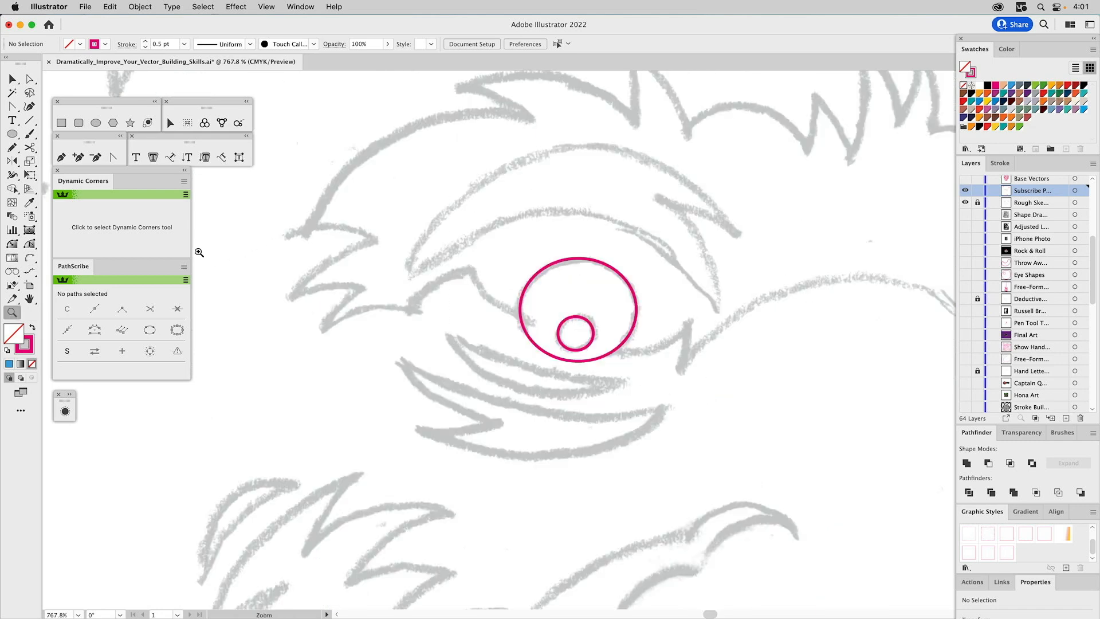
pyautogui.click(31, 258)
pyautogui.click(30, 258)
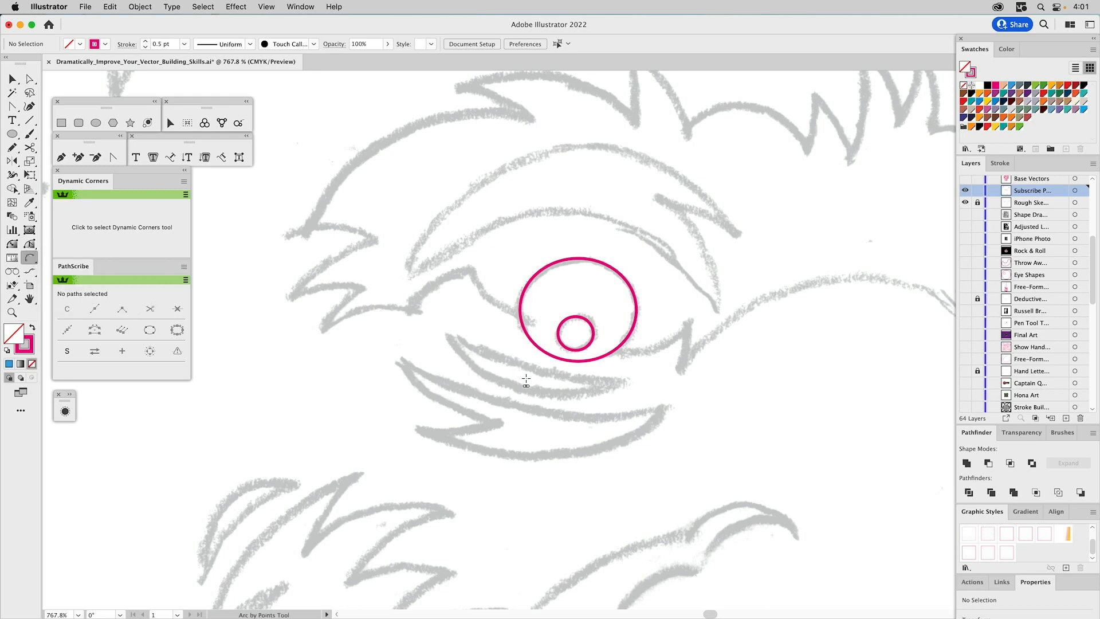
pyautogui.click(446, 334)
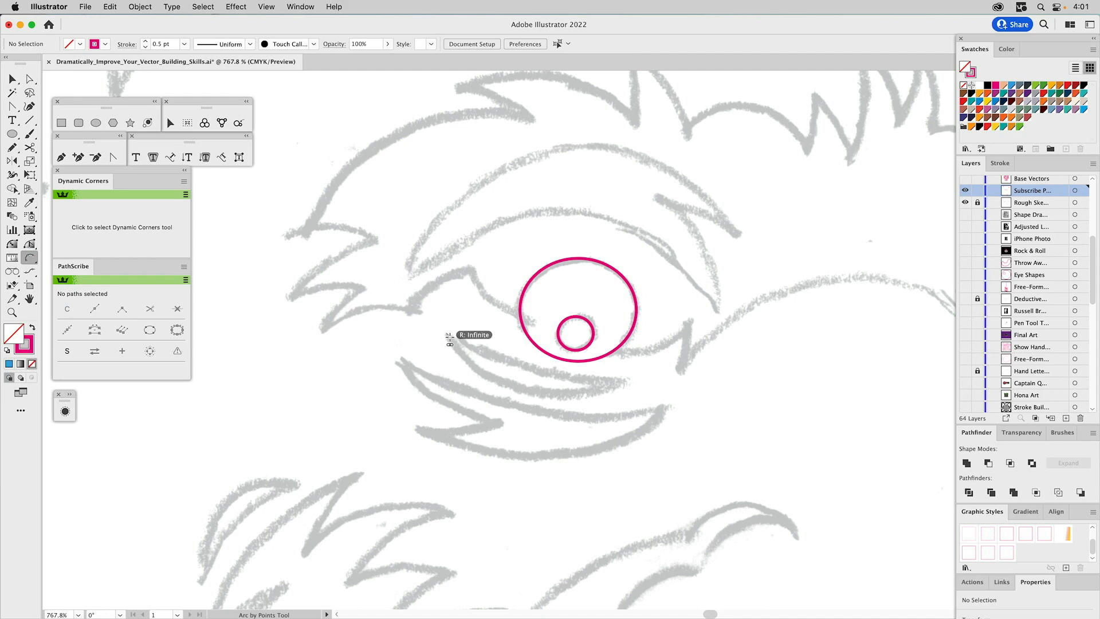
pyautogui.click(629, 379)
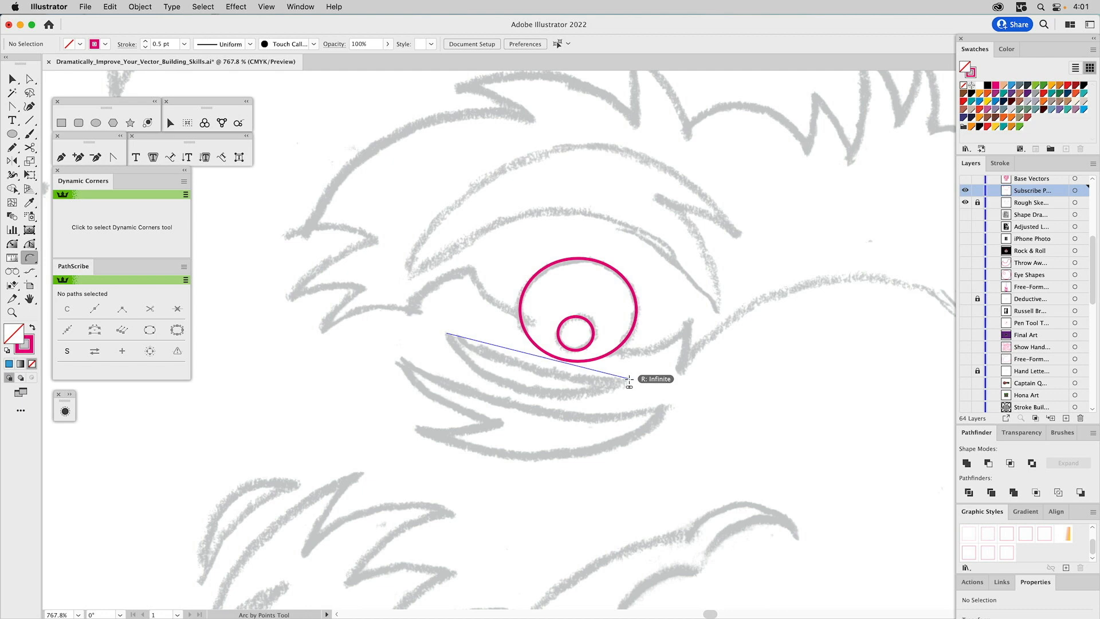
pyautogui.click(535, 371)
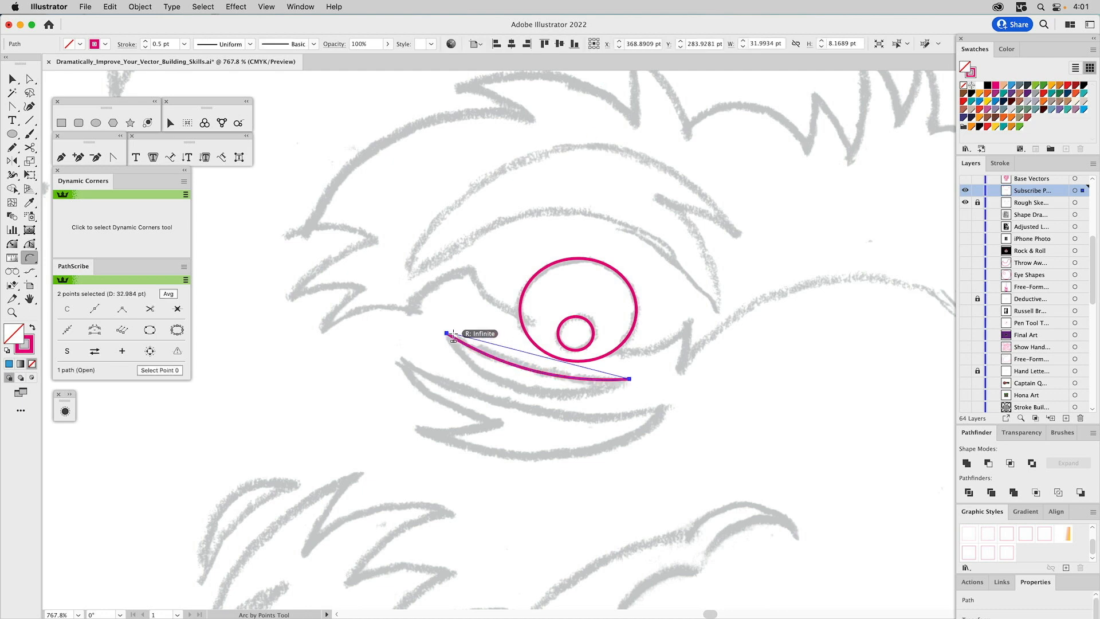
pyautogui.click(448, 334)
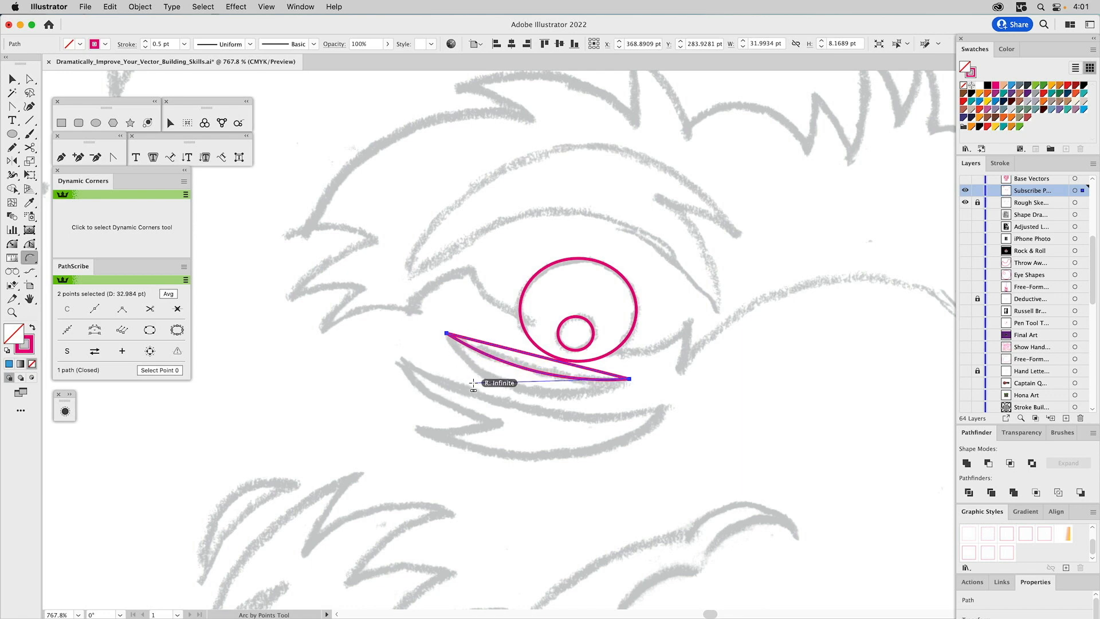
pyautogui.press('super+z')
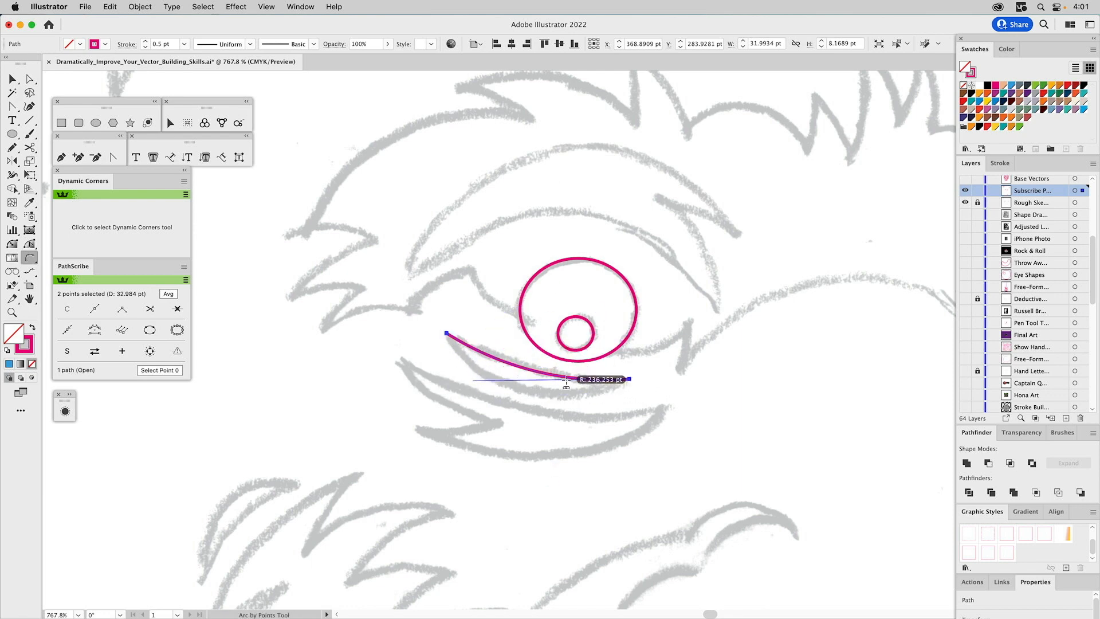
pyautogui.press('super+z')
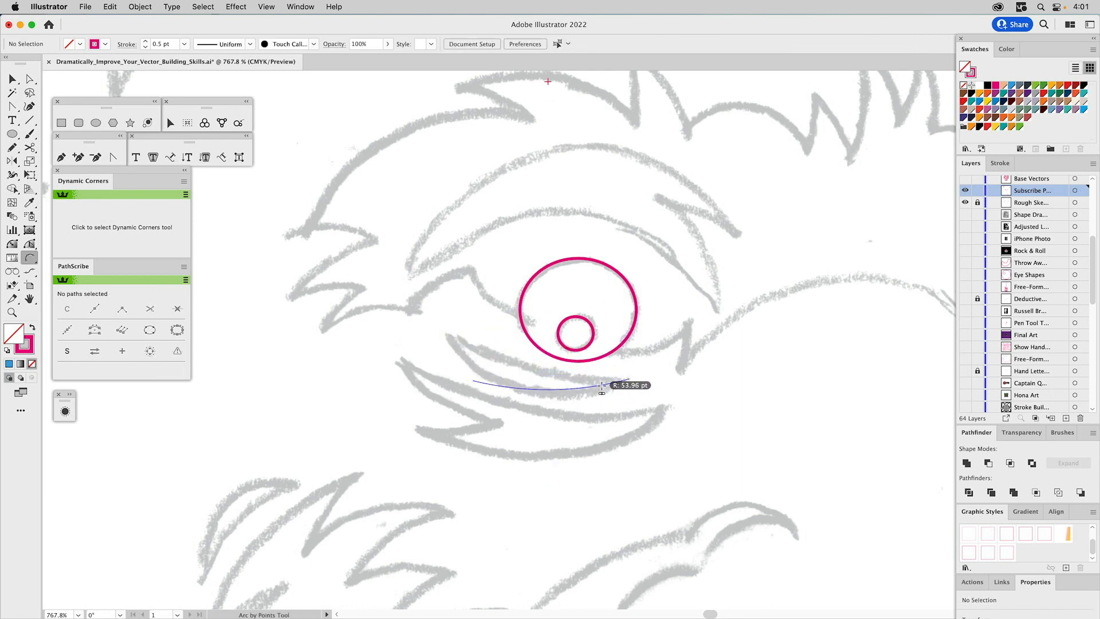
pyautogui.click(601, 393)
pyautogui.press('super+z')
# Step: Trace the upper wrinkle beneath the left eye as a closed two-arc crescent about 31.4 pt wide and 10.9 pt high
pyautogui.click(447, 335)
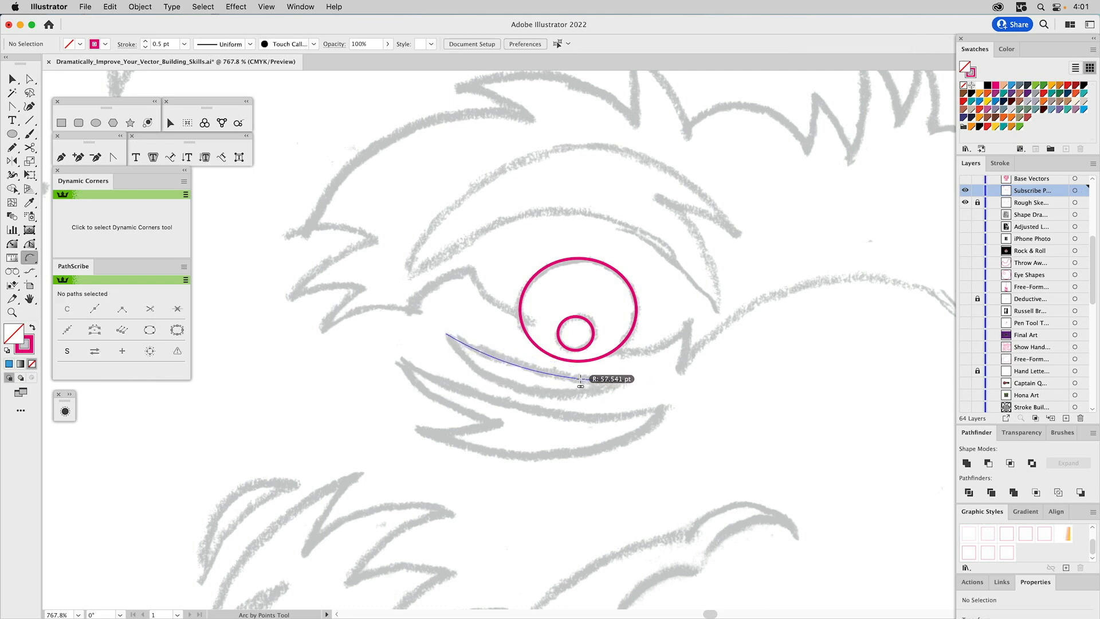
pyautogui.click(625, 380)
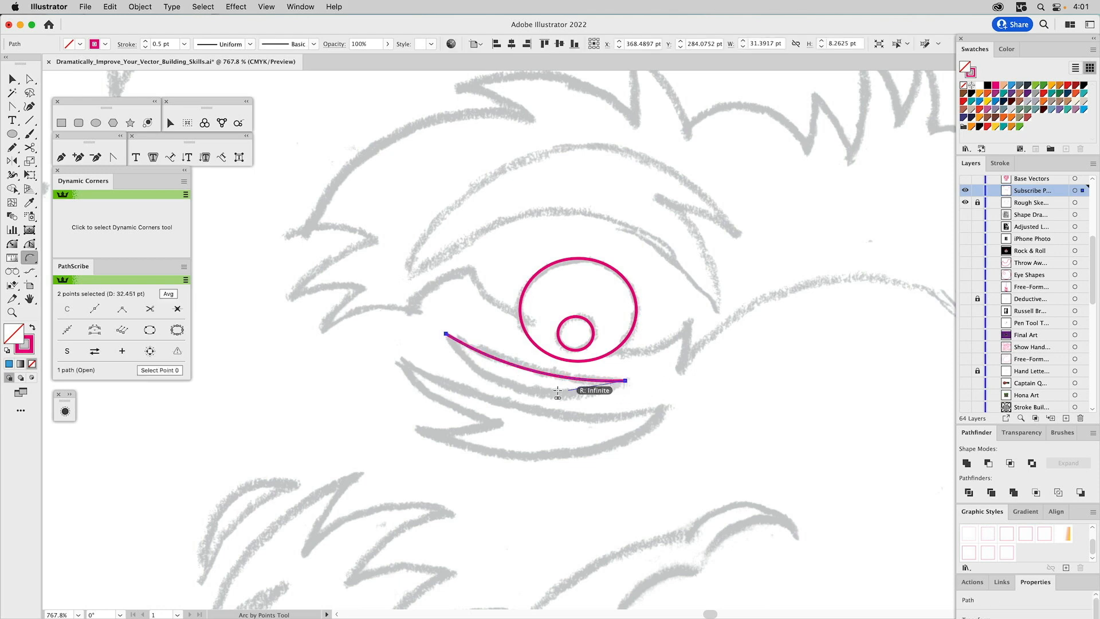
pyautogui.click(492, 378)
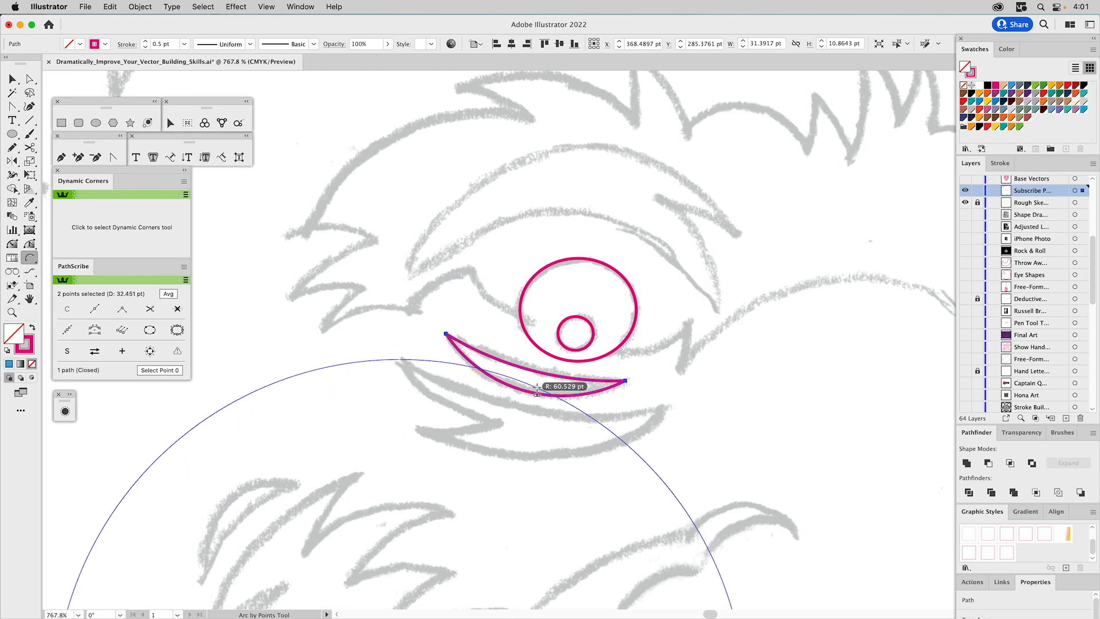
pyautogui.click(435, 385)
pyautogui.press('super+z')
# Step: Trace the lower wrinkle beneath the left eye as a closed four-arc shape about 46.8 pt wide and 17.6 pt high
pyautogui.click(401, 359)
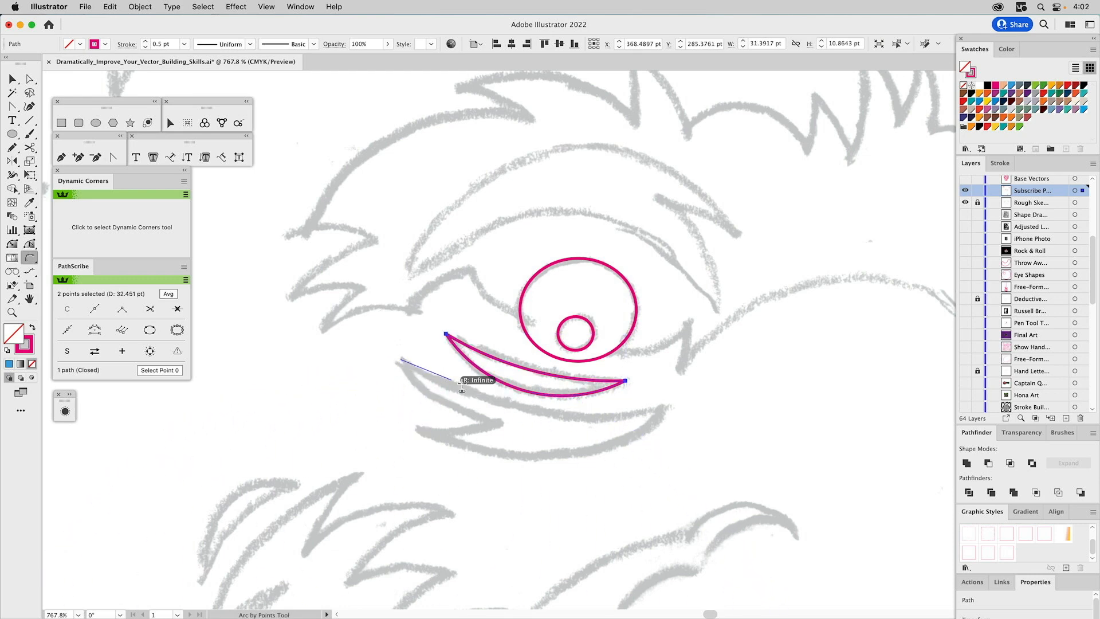
pyautogui.click(668, 406)
pyautogui.click(553, 414)
pyautogui.click(419, 432)
pyautogui.click(507, 459)
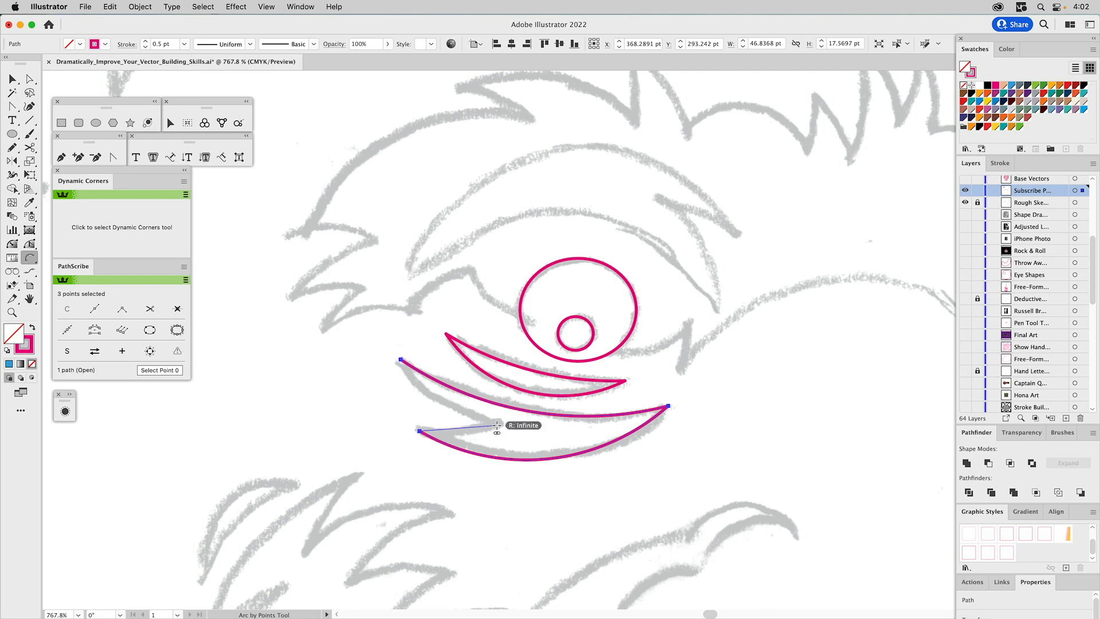
pyautogui.click(496, 424)
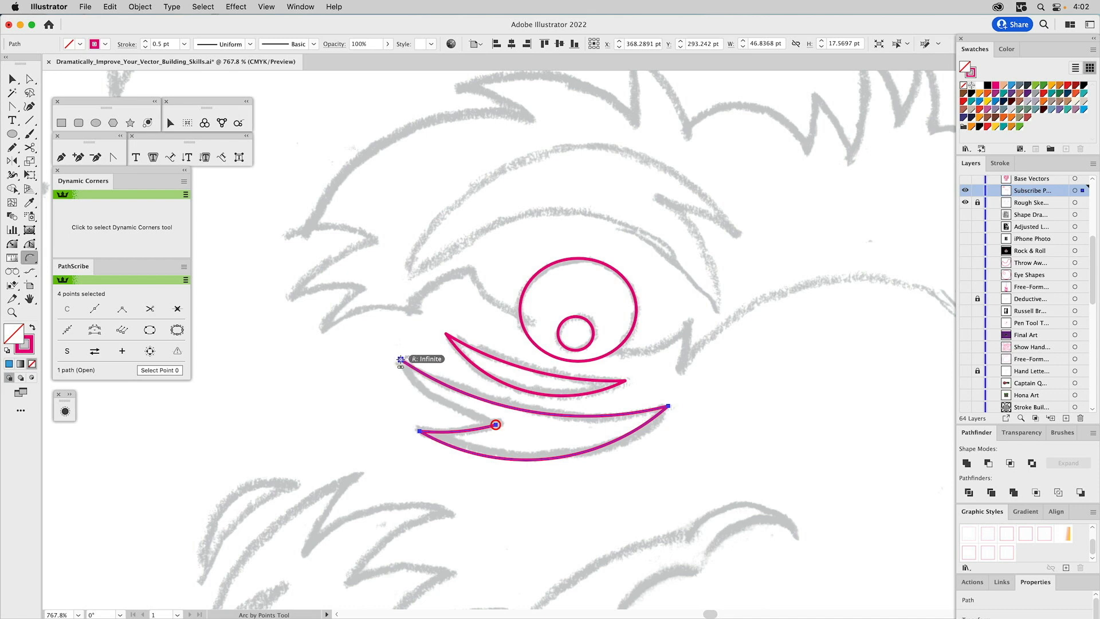
pyautogui.click(401, 359)
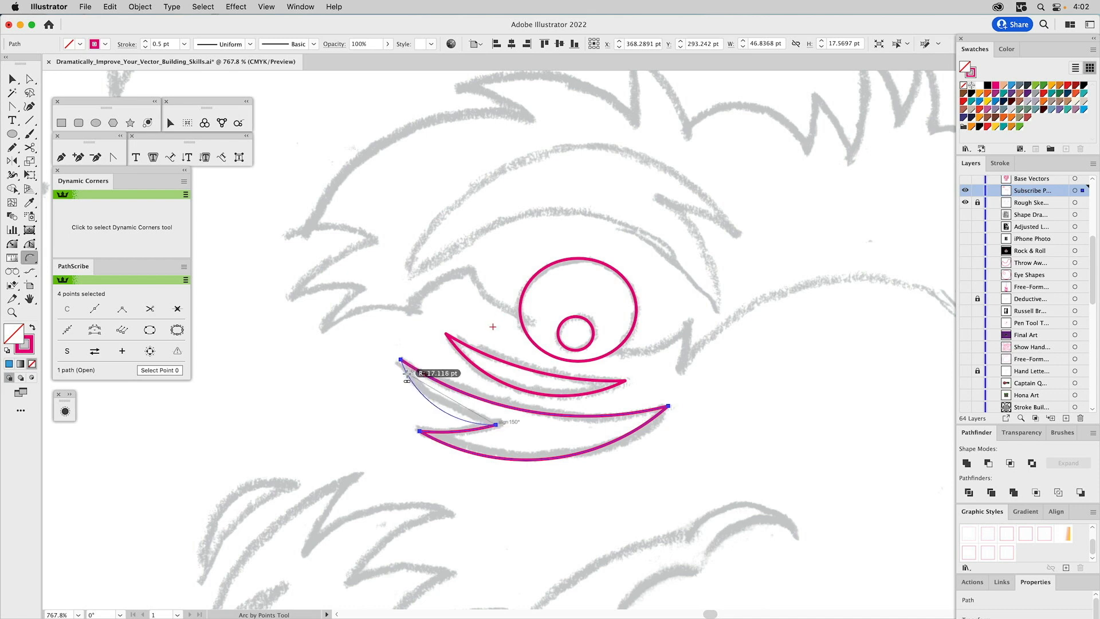
pyautogui.click(407, 372)
pyautogui.click(402, 314)
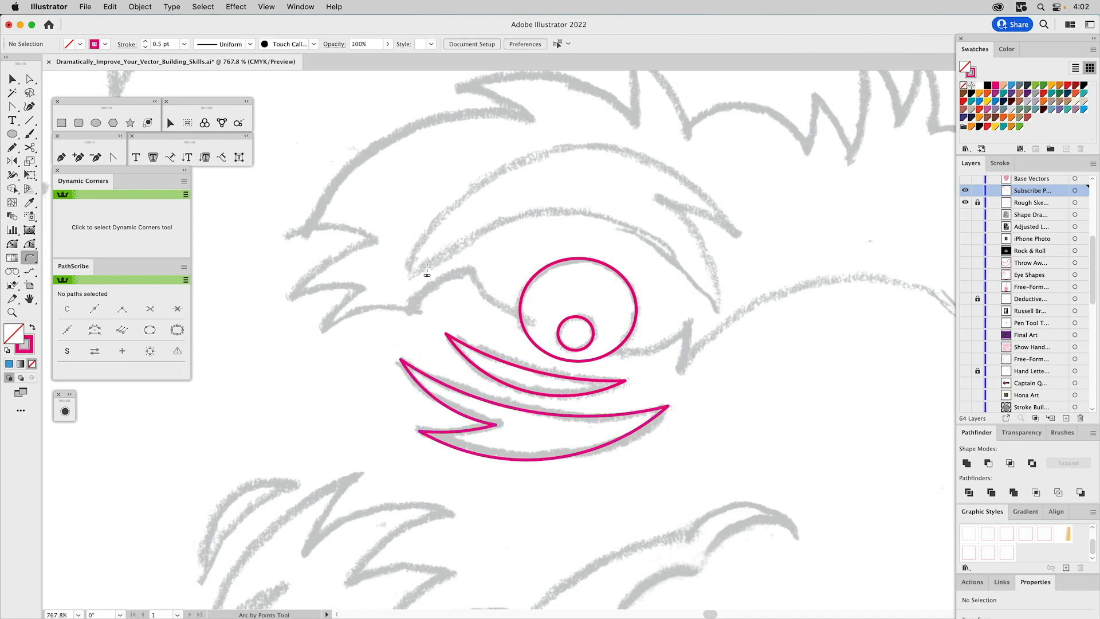
# Step: Trace the outer part of the left eyebrow's upper edge as three connected arcs, about 58 pt wide and 27.6 pt high overall
pyautogui.moveTo(571, 445); pyautogui.dragTo(600, 436)
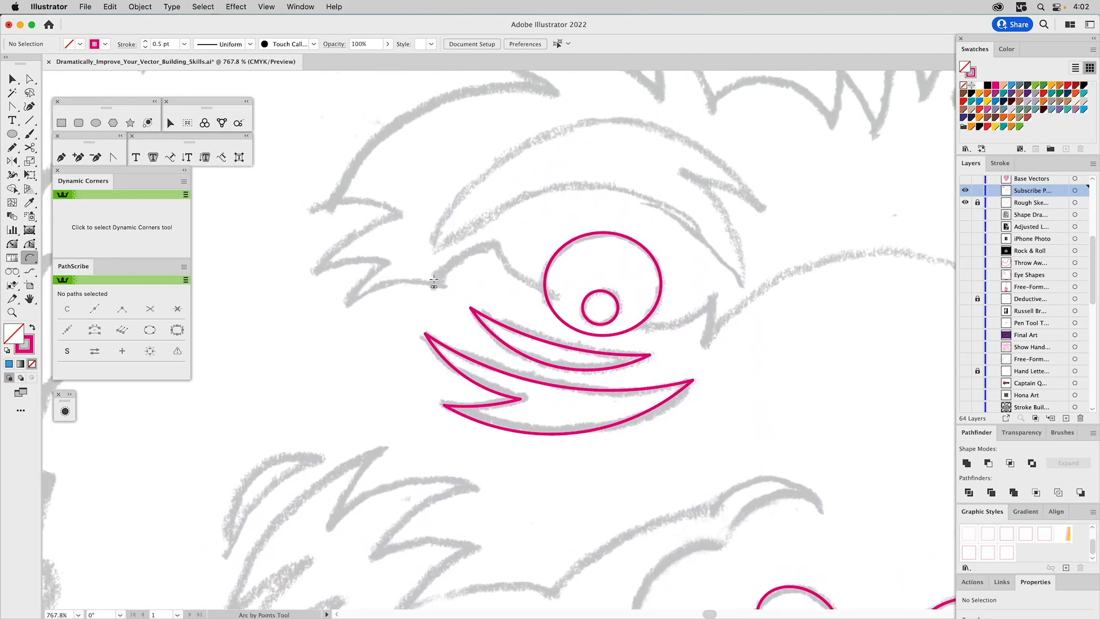
pyautogui.moveTo(470, 258); pyautogui.dragTo(456, 374)
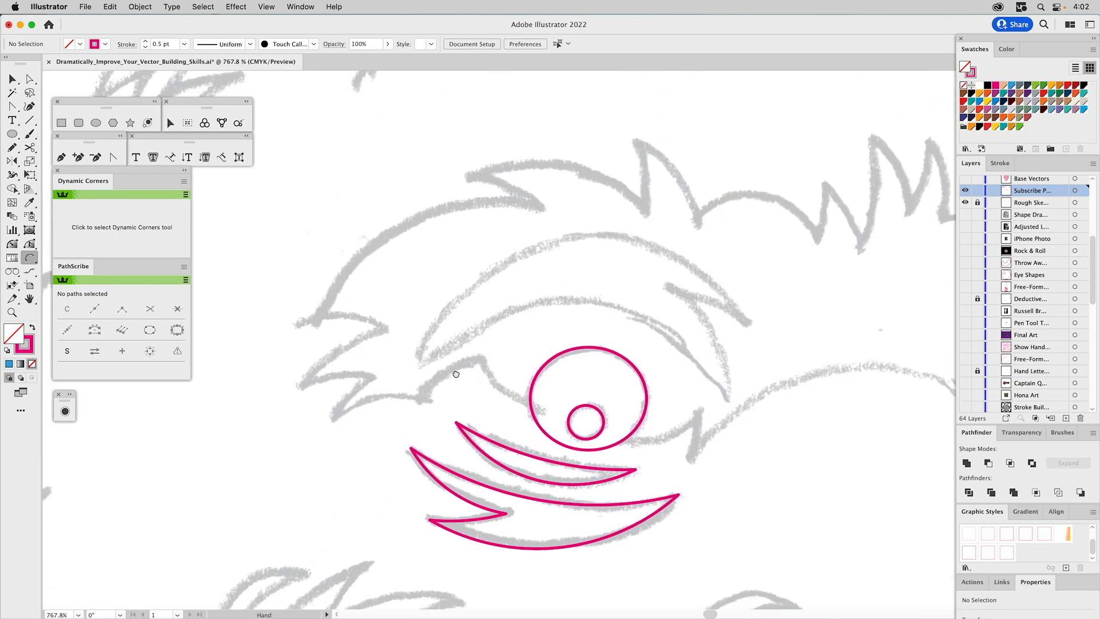
pyautogui.moveTo(317, 321); pyautogui.dragTo(535, 208)
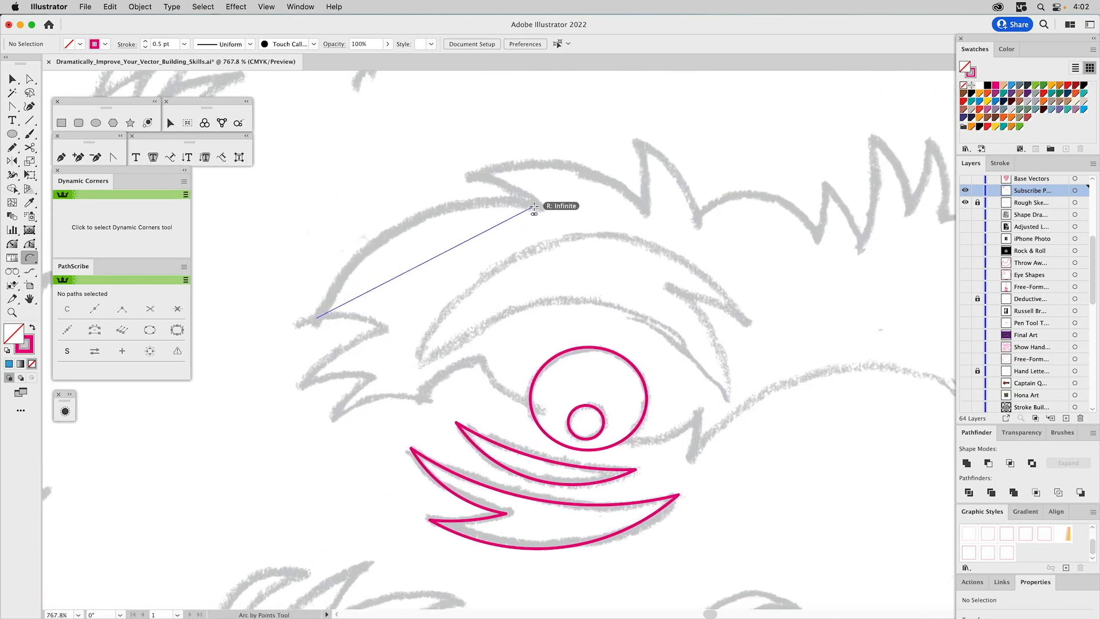
pyautogui.click(455, 203)
pyautogui.click(534, 202)
pyautogui.moveTo(534, 203); pyautogui.dragTo(472, 173)
pyautogui.click(488, 178)
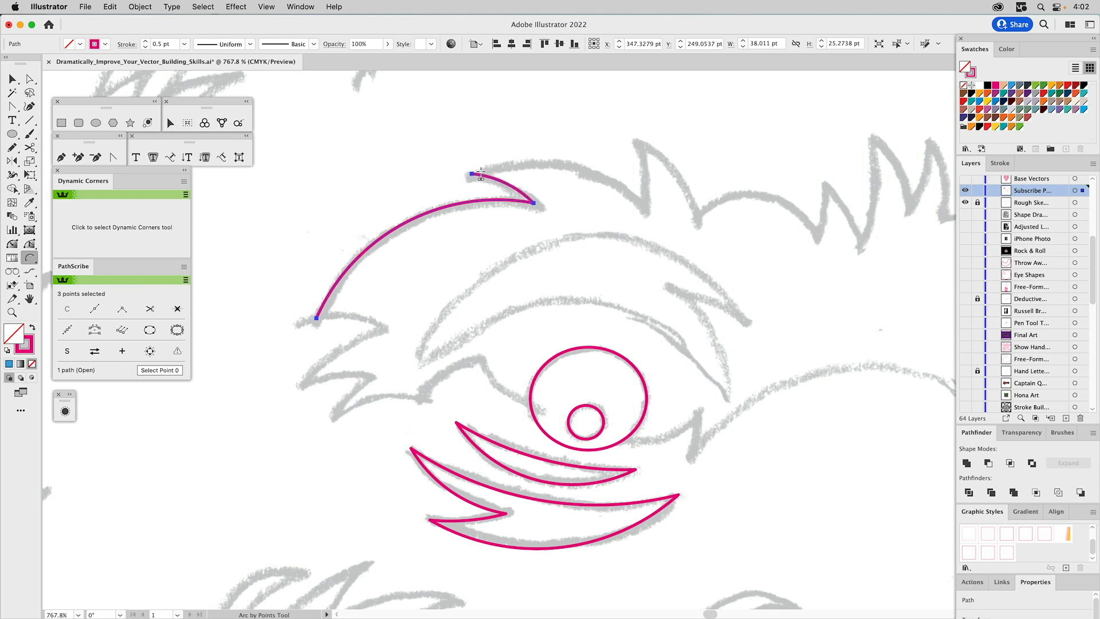
pyautogui.click(645, 212)
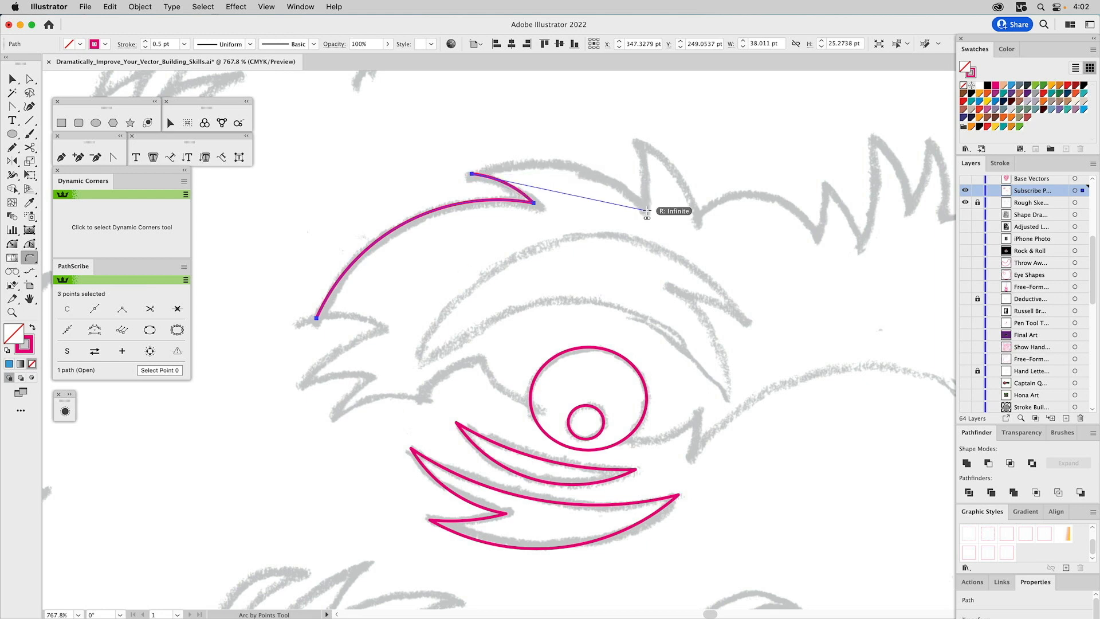
pyautogui.click(597, 173)
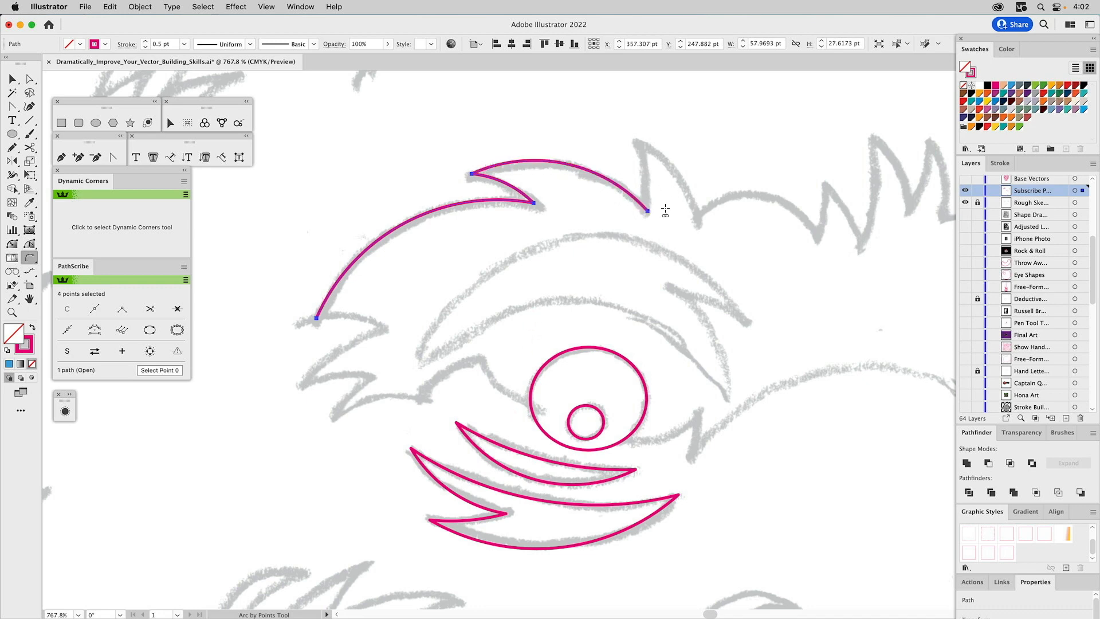
# Step: Continue the eyebrow path with two arcs around the pointed tuft and one rounded arc, reaching about 87.7 pt wide overall
pyautogui.click(638, 140)
pyautogui.click(642, 148)
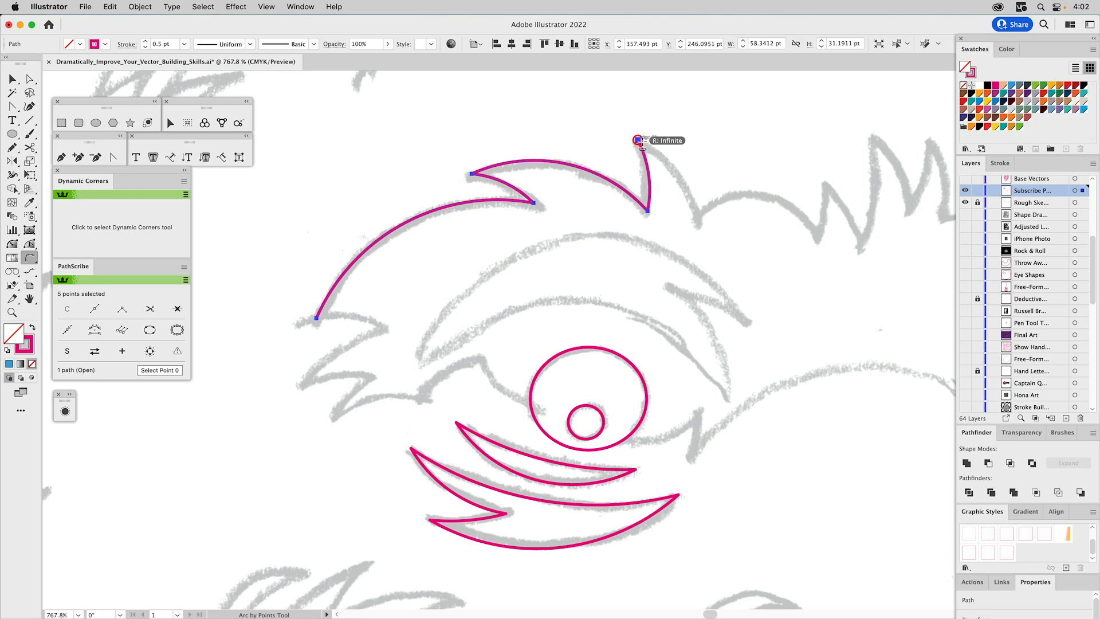
pyautogui.click(698, 220)
pyautogui.click(690, 188)
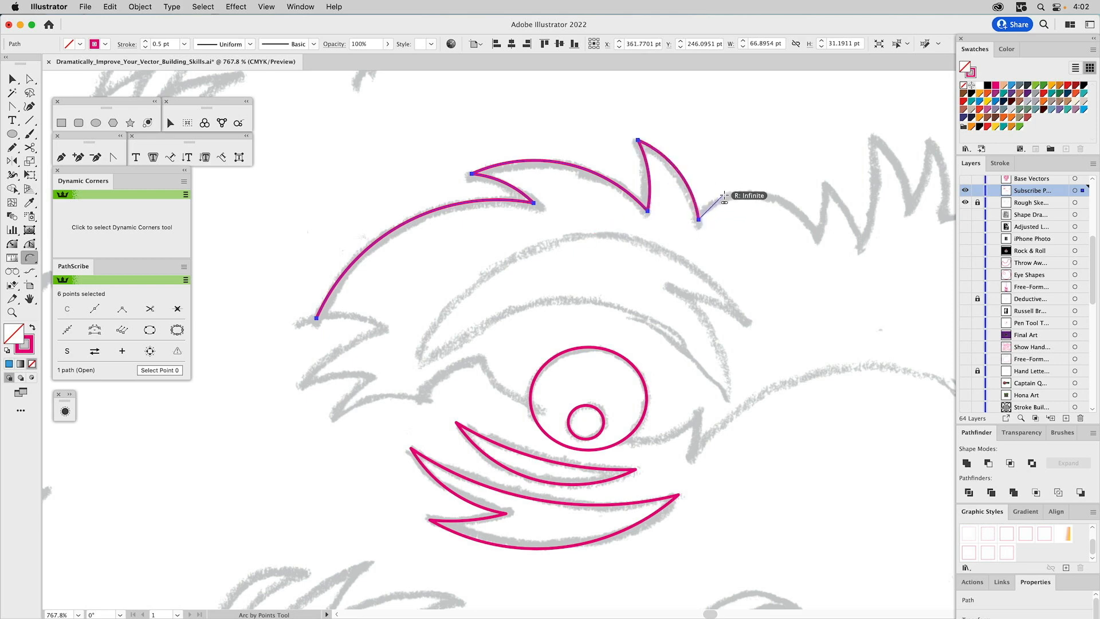
pyautogui.click(818, 235)
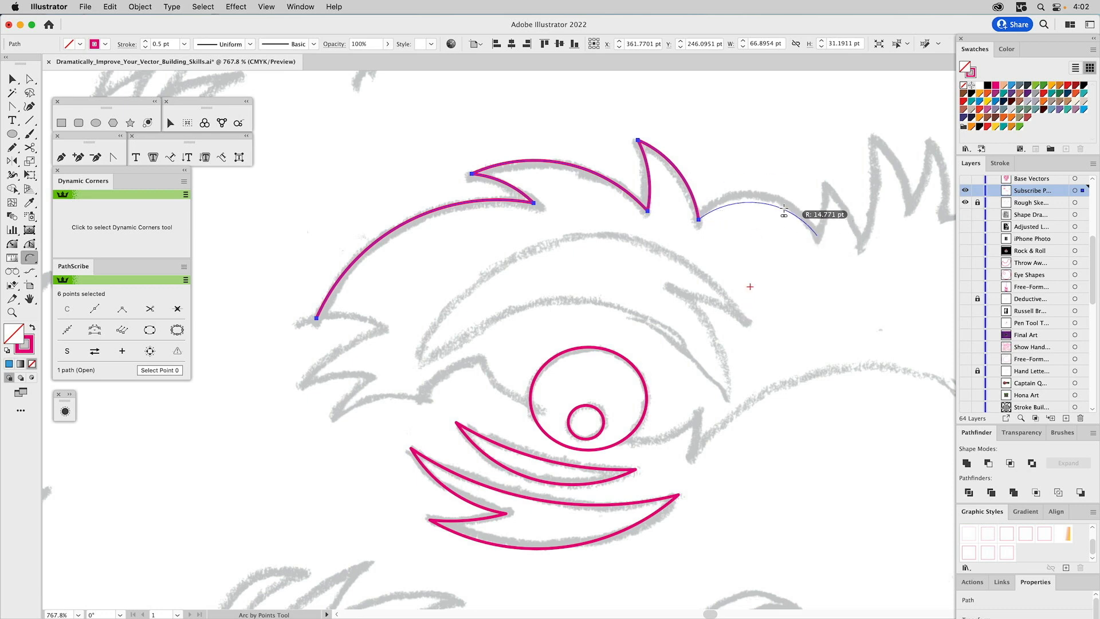
pyautogui.click(793, 195)
pyautogui.press('space')
pyautogui.moveTo(793, 195); pyautogui.dragTo(524, 256)
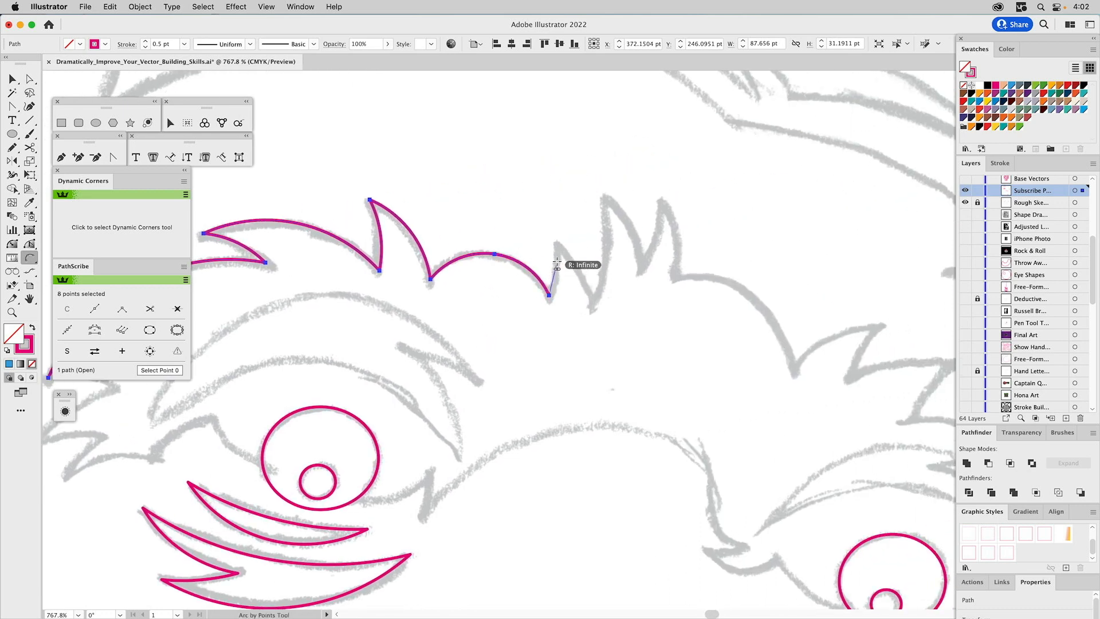
# Step: Extend the eyebrow path with three arcs around the short spike and up to the tall spike's tip, and end the path
pyautogui.click(557, 240)
pyautogui.click(594, 305)
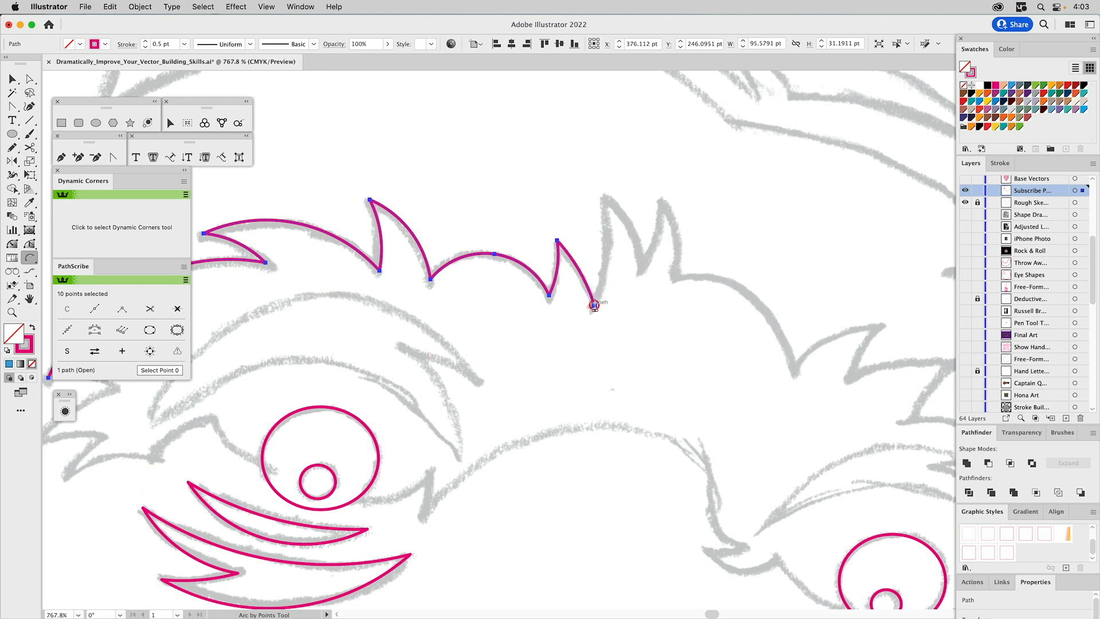
pyautogui.click(604, 196)
pyautogui.click(609, 217)
pyautogui.keyDown('super'); pyautogui.click(655, 235); pyautogui.keyUp('super')
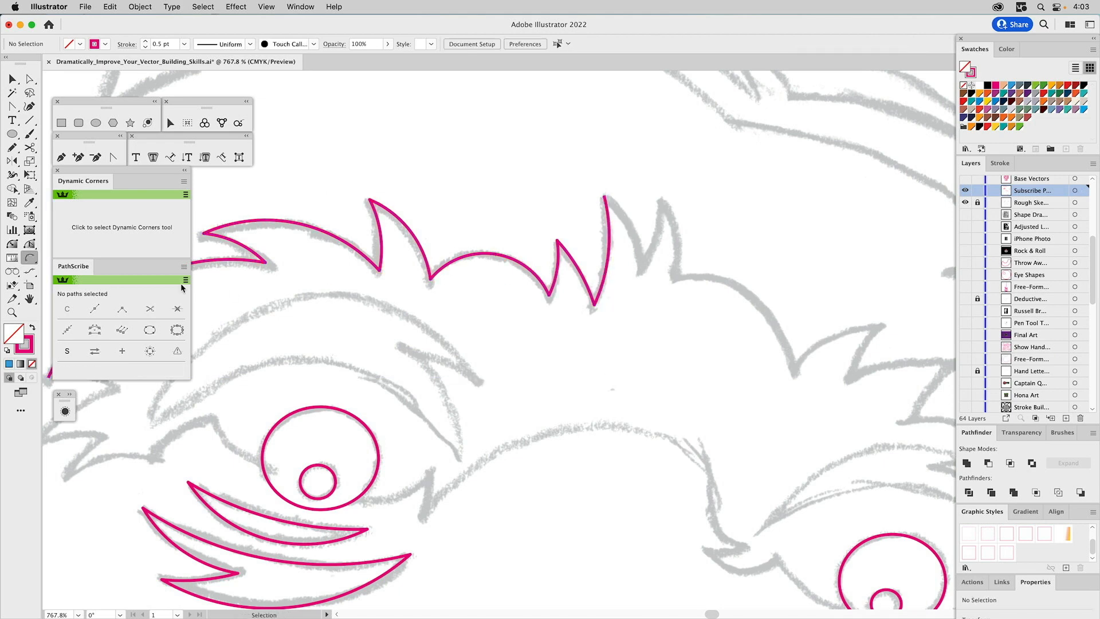
# Step: Try drawing a circle with the Arc by Points Tool above the left eyebrow
pyautogui.click(14, 314)
pyautogui.keyDown('alt'); pyautogui.click(277, 330); pyautogui.keyUp('alt')
pyautogui.keyDown('alt'); pyautogui.click(486, 344); pyautogui.keyUp('alt')
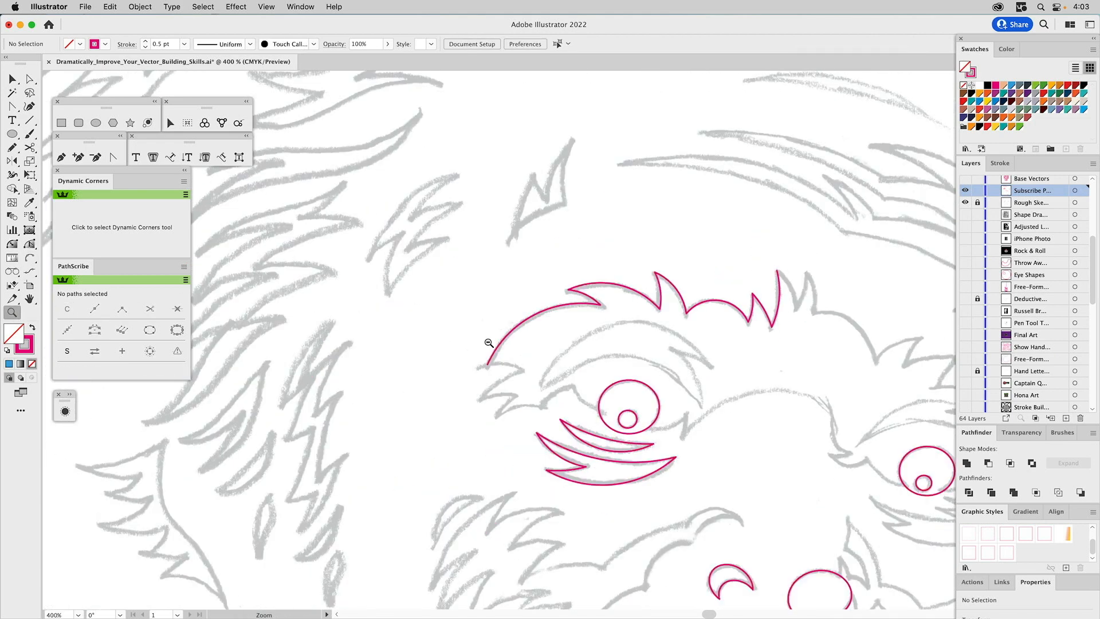
pyautogui.keyDown('alt'); pyautogui.click(631, 389); pyautogui.keyUp('alt')
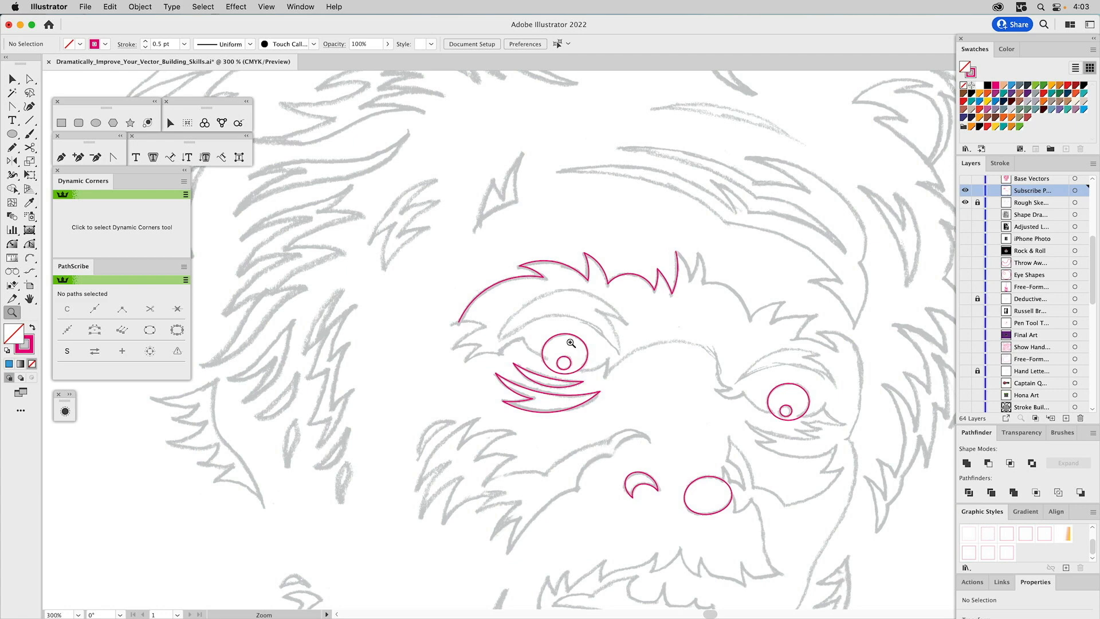
pyautogui.click(29, 259)
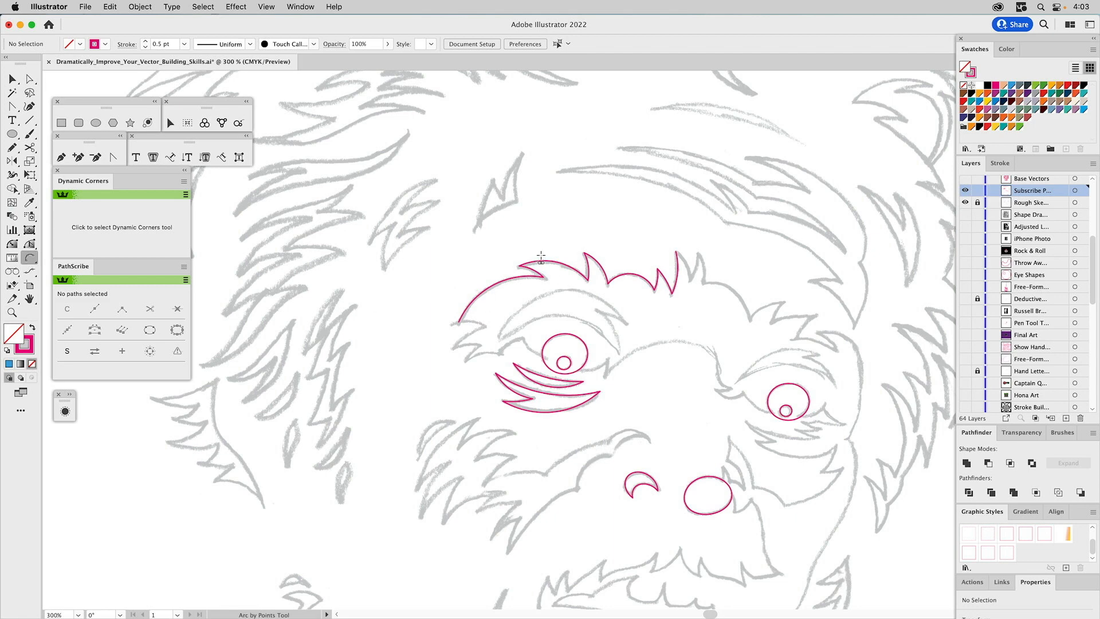
pyautogui.click(517, 214)
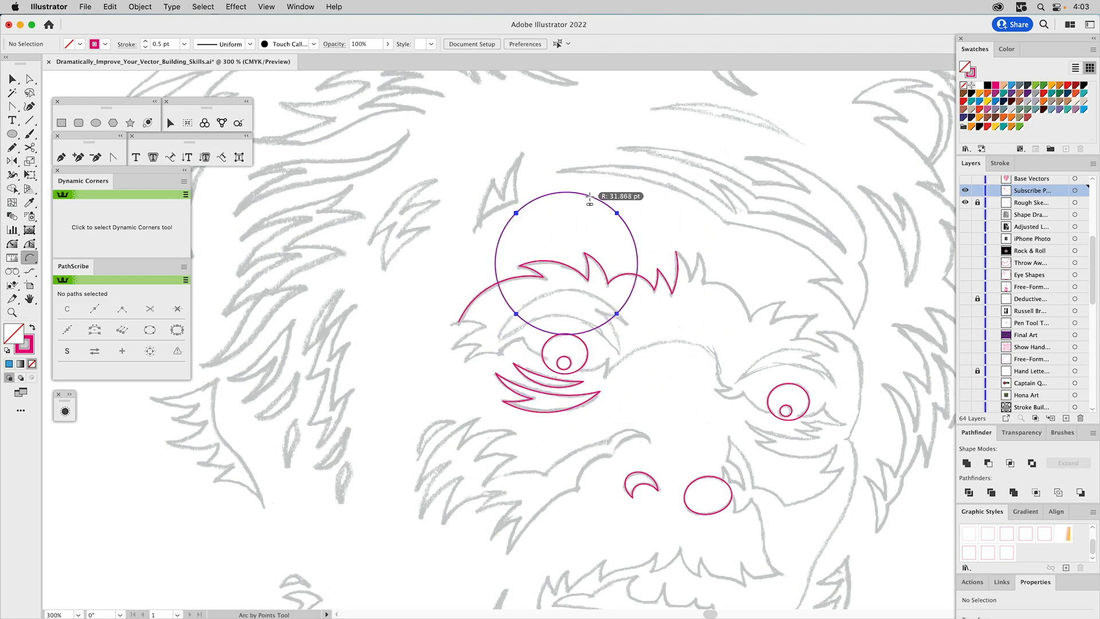
pyautogui.press('Escape')
pyautogui.click(518, 225)
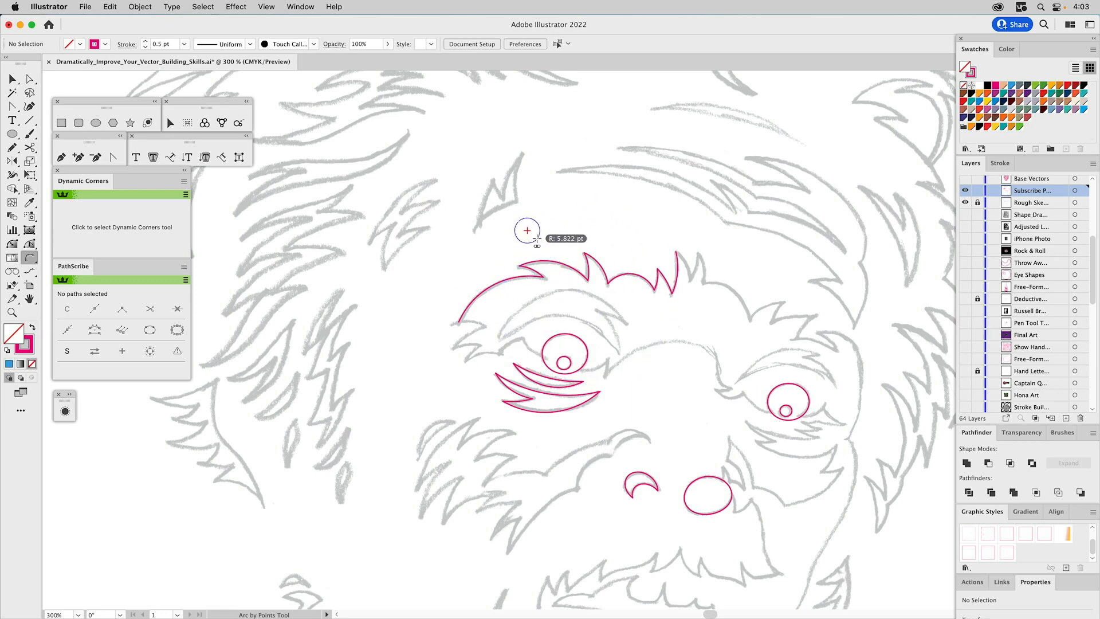
pyautogui.click(552, 220)
pyautogui.press('super+z')
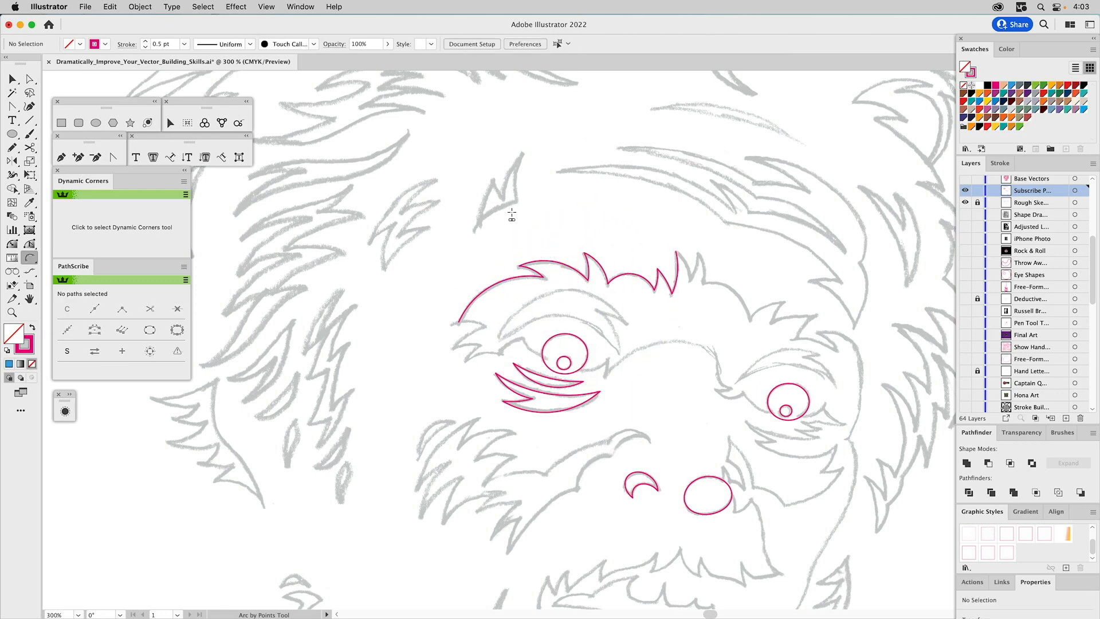
# Step: Draw two connected sample arcs across the forehead, about 77 pt wide and 53.9 pt high overall
pyautogui.click(510, 222)
pyautogui.click(681, 210)
pyautogui.click(614, 170)
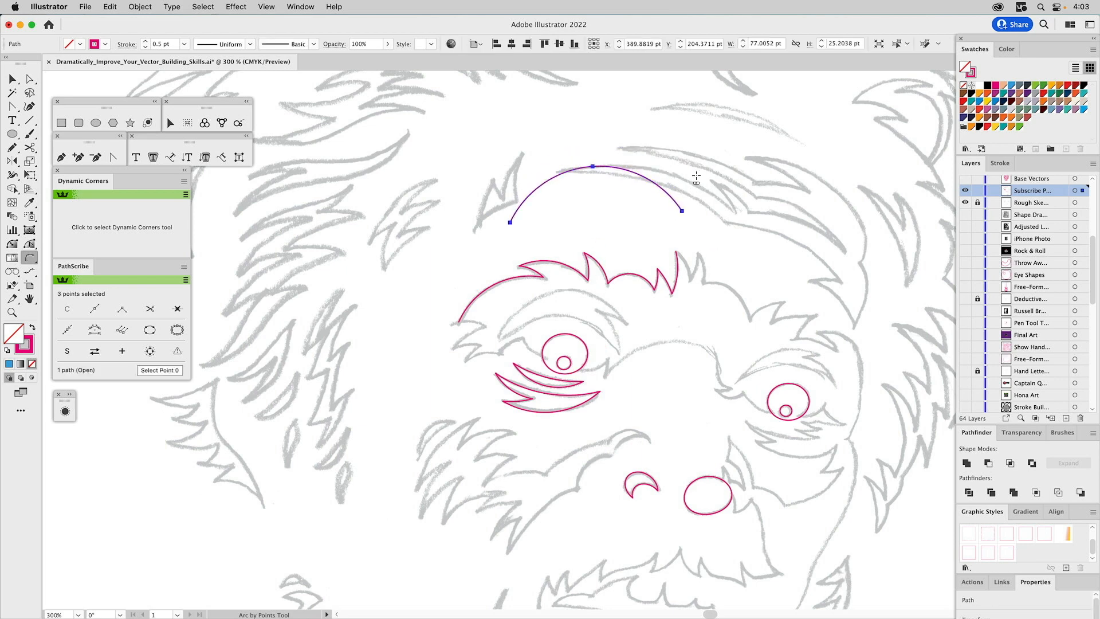
pyautogui.click(681, 210)
pyautogui.click(566, 102)
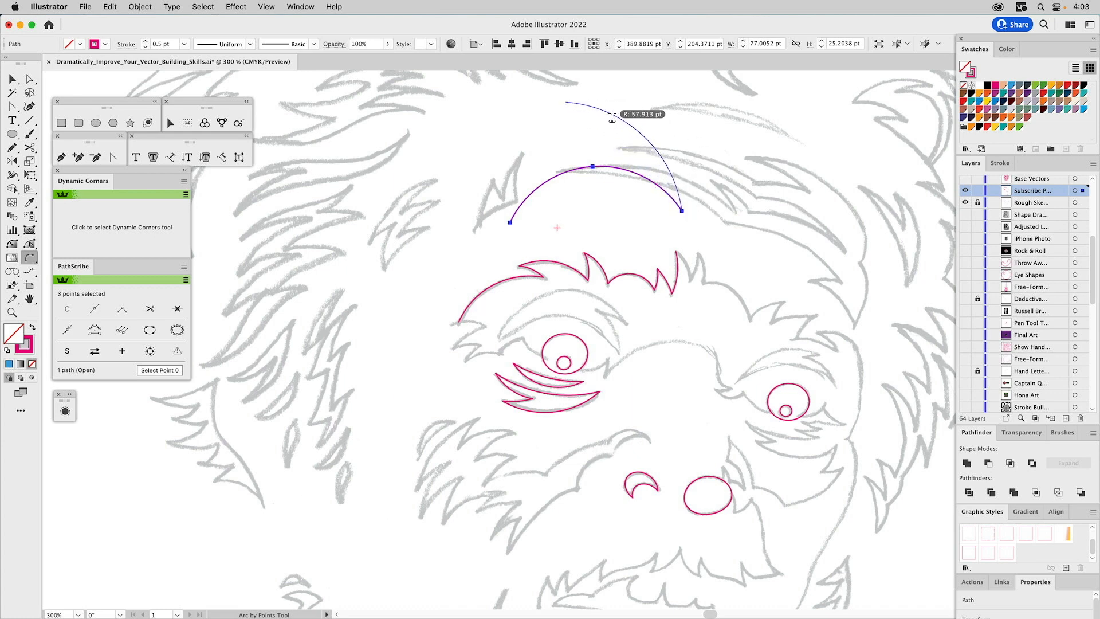
# Step: Examine the corner point joining the two sample arcs, and delete the whole path from the forehead
pyautogui.press('a')
pyautogui.moveTo(691, 204); pyautogui.dragTo(673, 225)
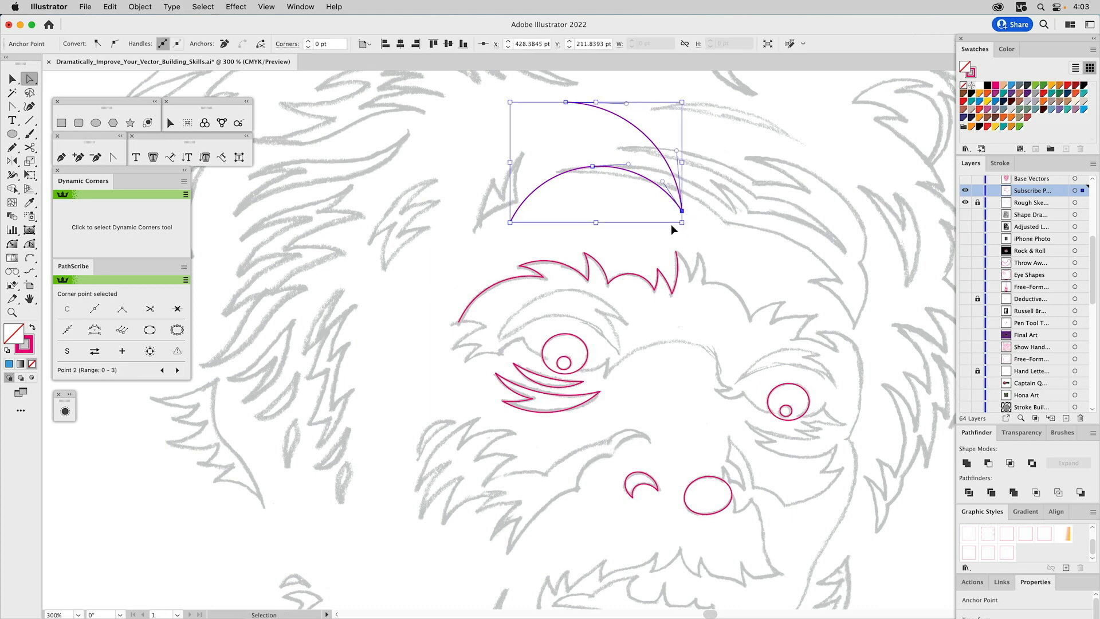
pyautogui.press('v')
pyautogui.click(708, 180)
pyautogui.moveTo(662, 204); pyautogui.dragTo(668, 197)
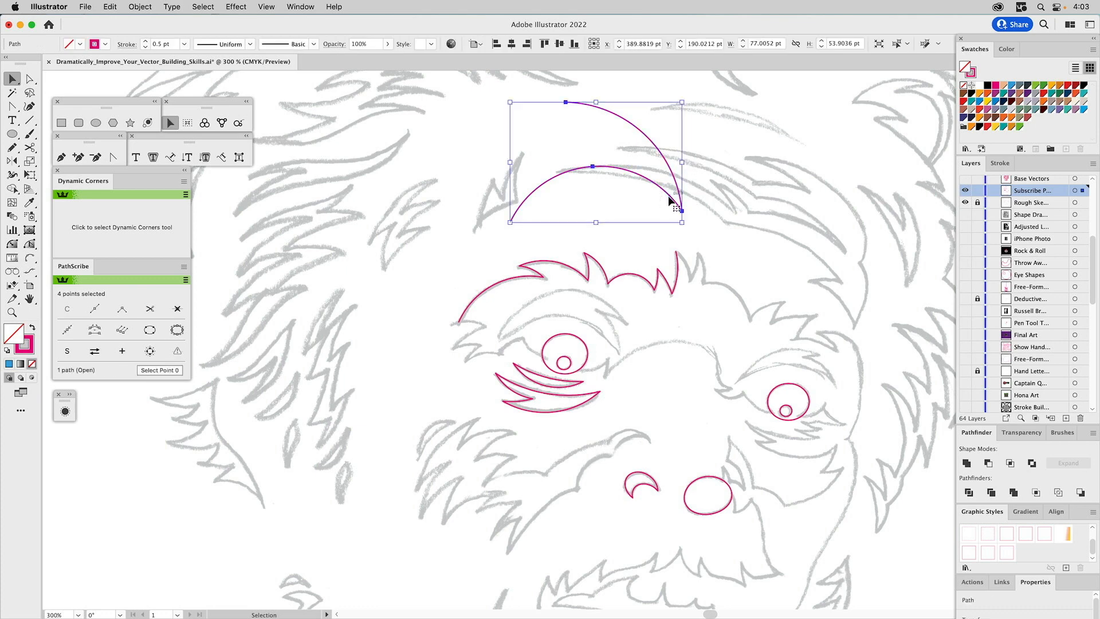
pyautogui.press('Delete')
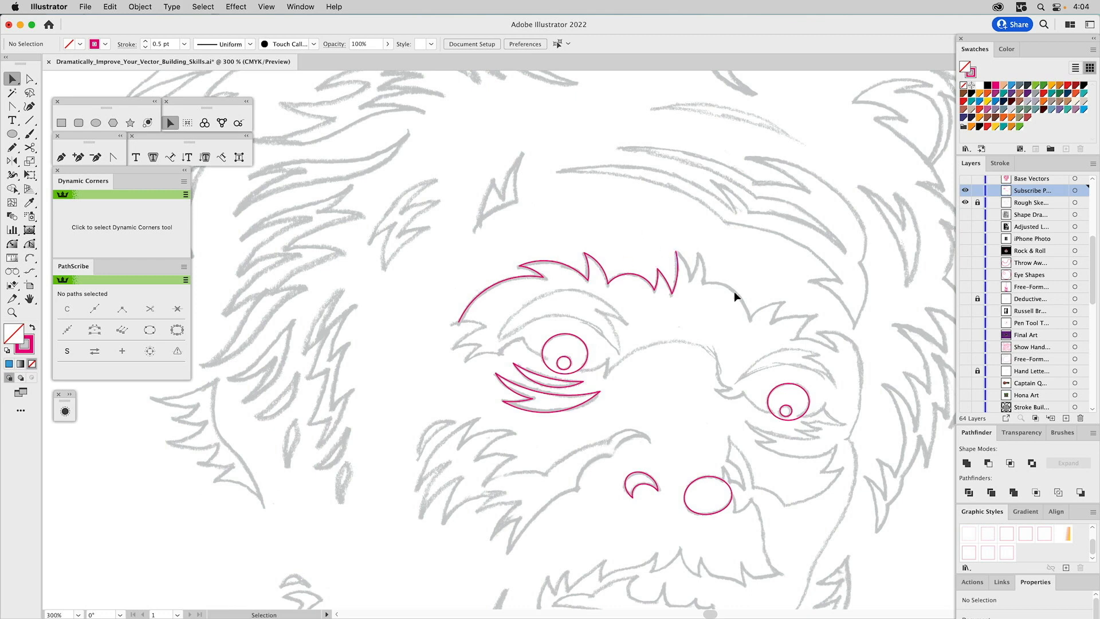
# Step: Fit the portrait in view and show the Base Vectors layer in place of Subscribe P... and Rough Ske...
pyautogui.press('super+0')
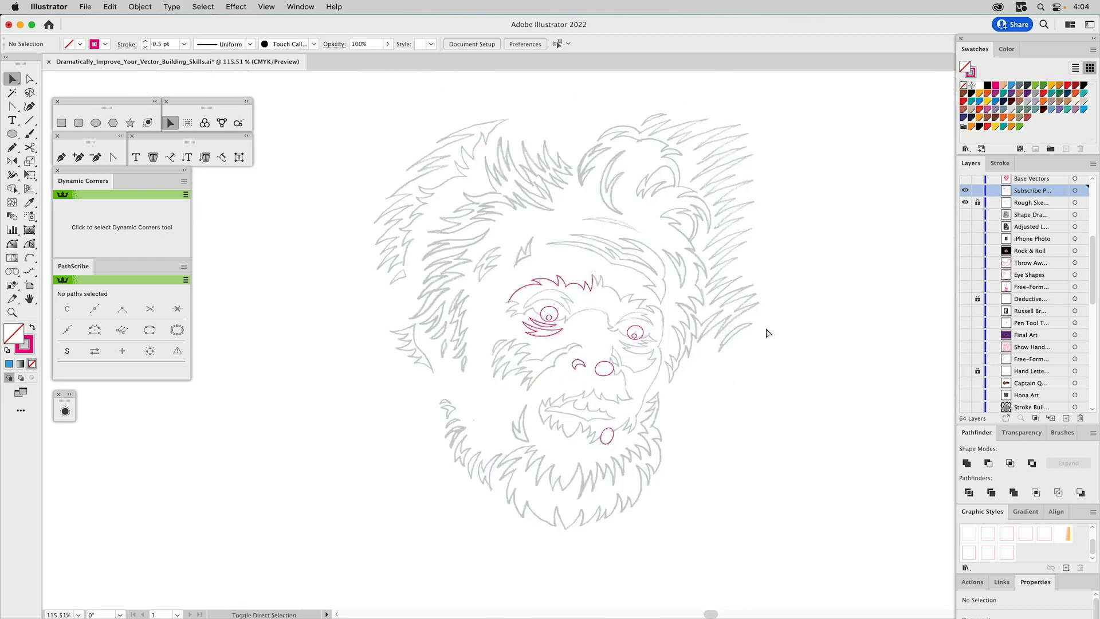
pyautogui.scroll(2, 962, 207)
pyautogui.click(965, 214)
pyautogui.click(965, 203)
pyautogui.click(965, 227)
pyautogui.press('space')
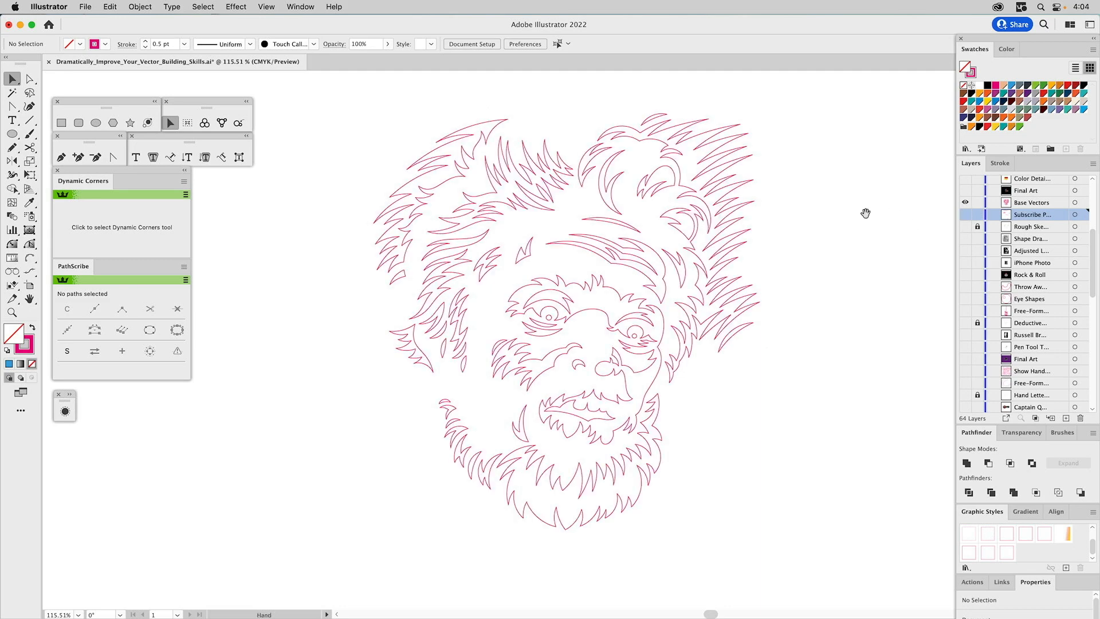
# Step: Show the Final Art layer in place of Base Vectors, and finish with only Color Detai... visible
pyautogui.scroll(6, 1002, 229)
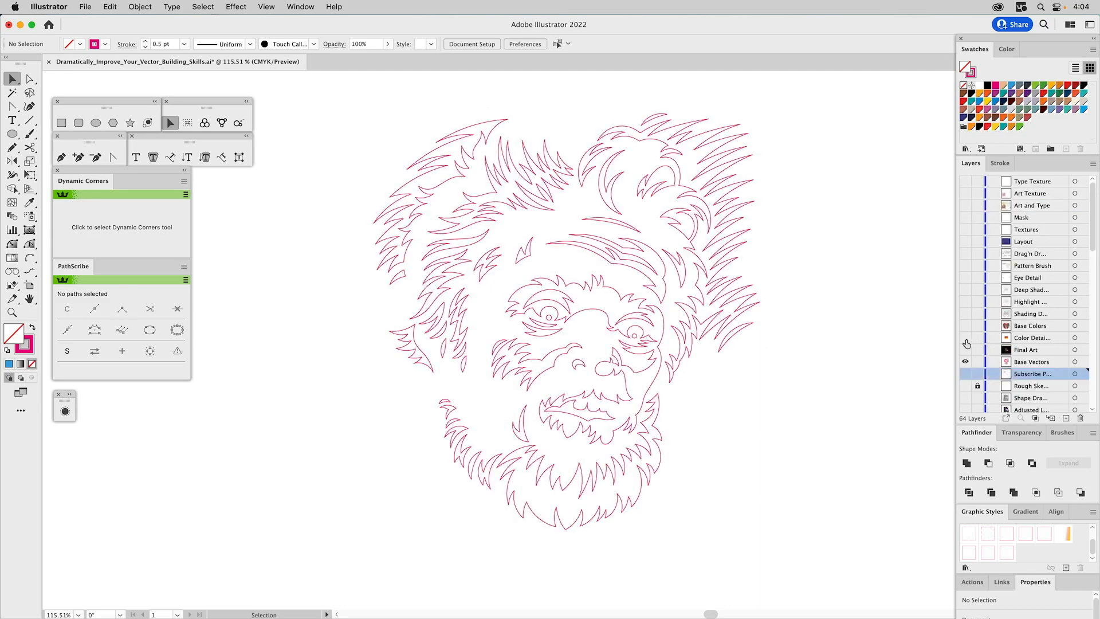
pyautogui.click(965, 349)
pyautogui.click(965, 362)
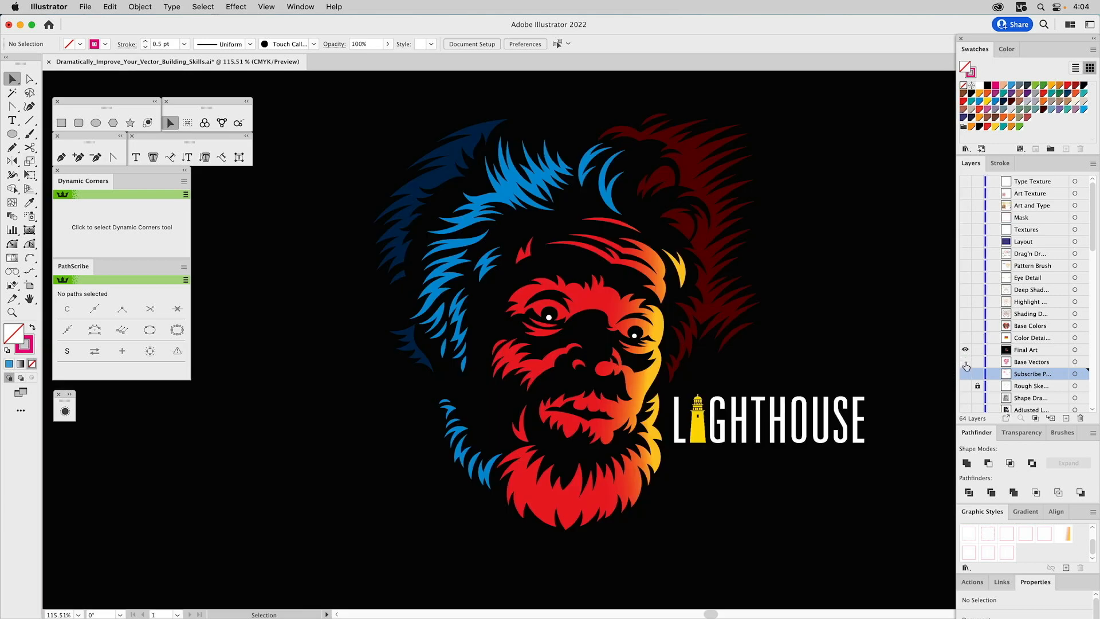
pyautogui.click(1026, 350)
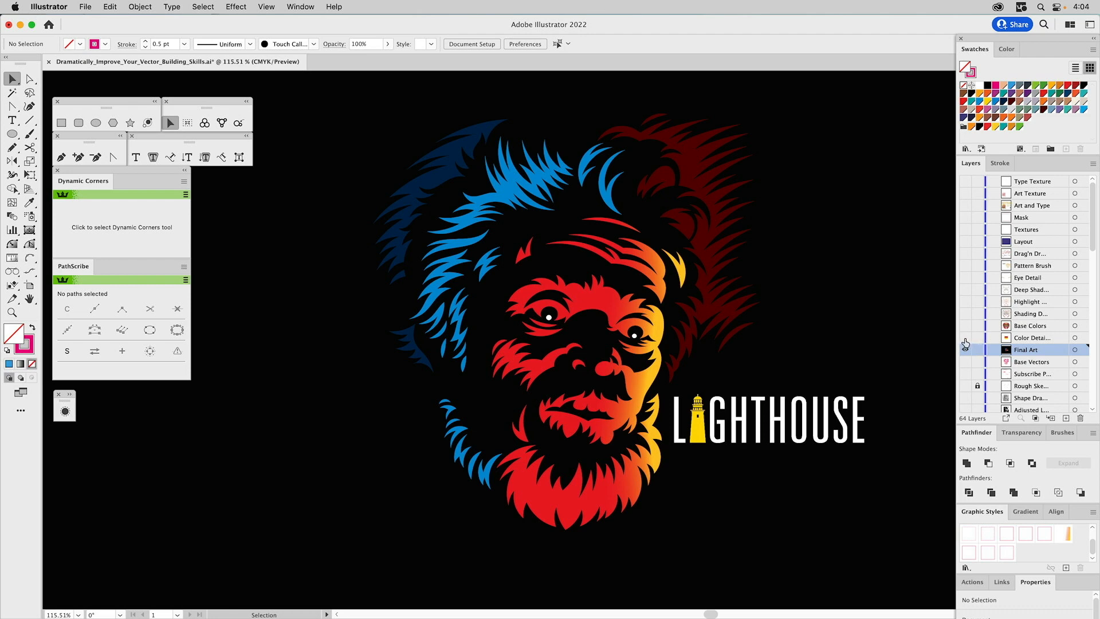
pyautogui.click(965, 338)
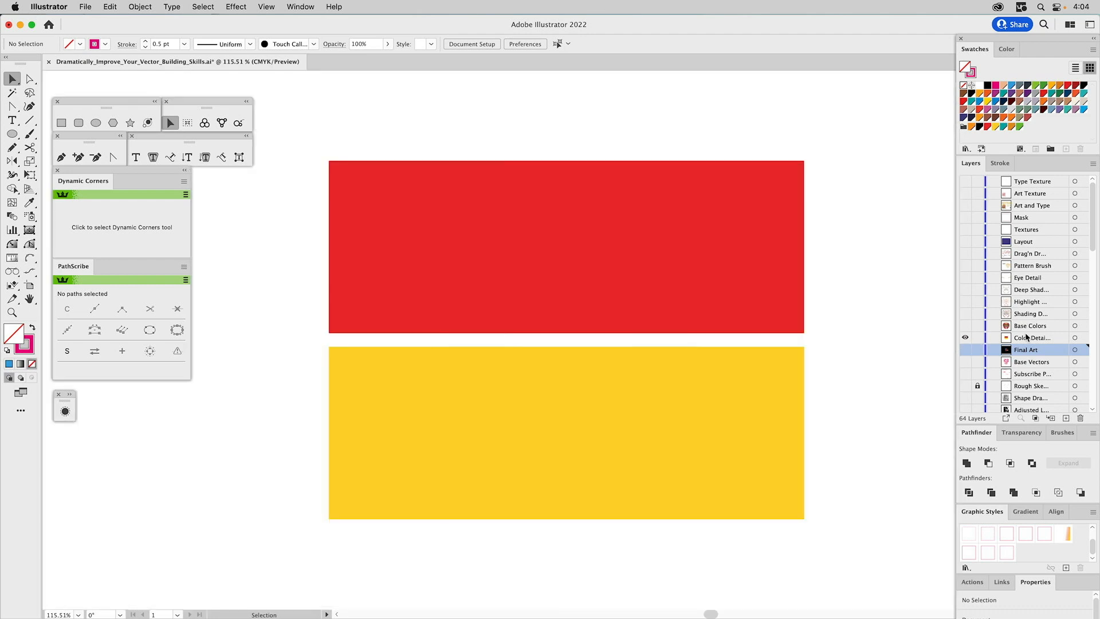
# Step: Set the fill of the rectangle overlapping the right end of the red row to C=0 M=43 Y=42 K=15
pyautogui.click(592, 260)
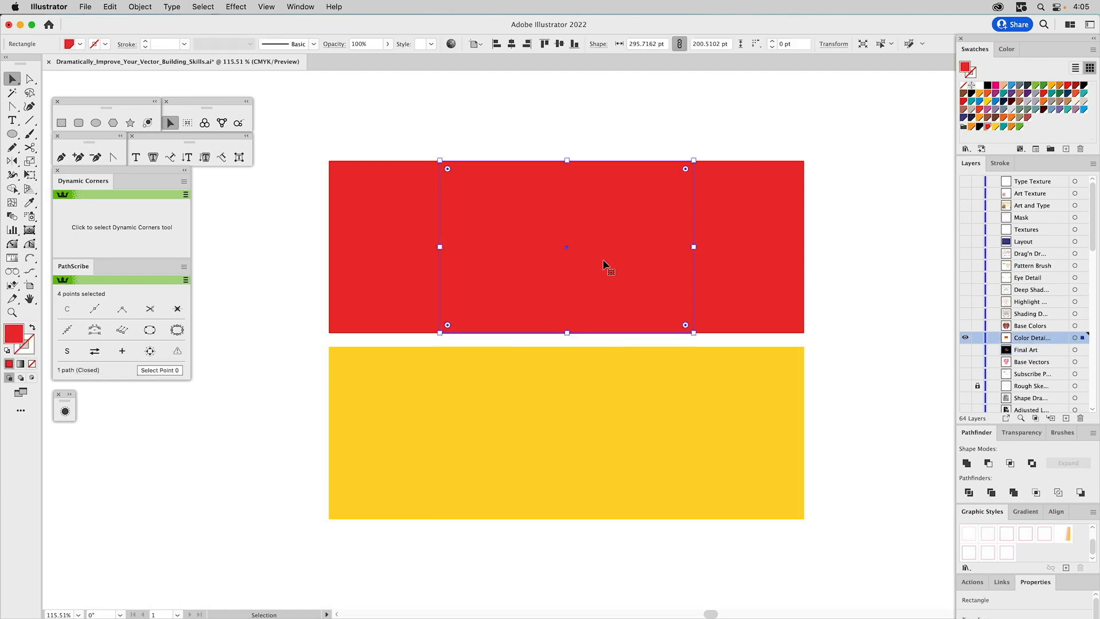
pyautogui.click(601, 388)
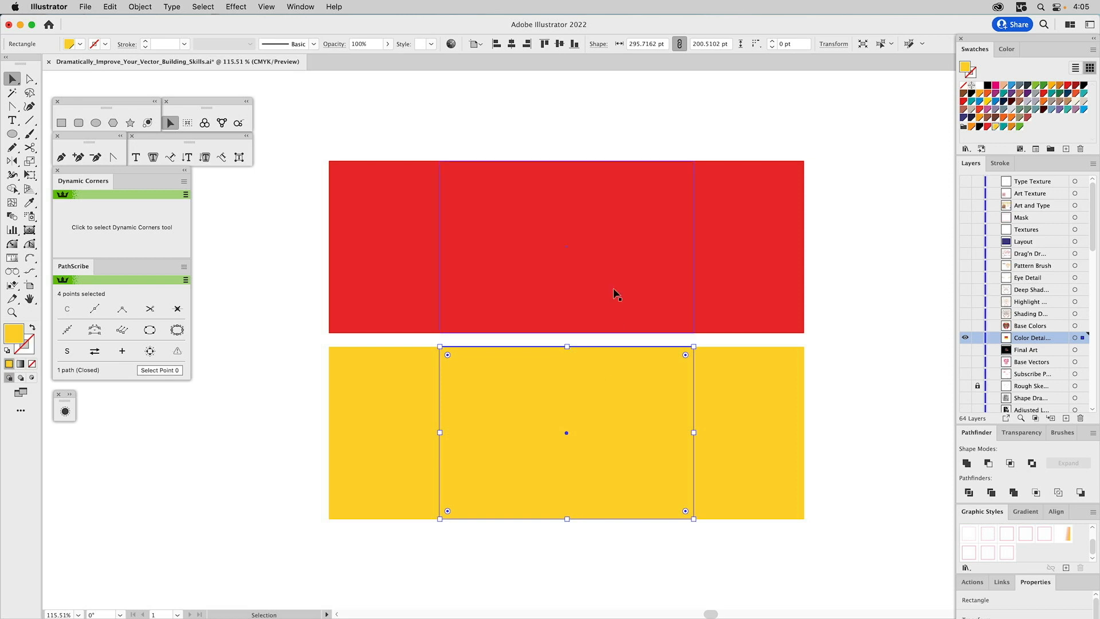
pyautogui.click(733, 227)
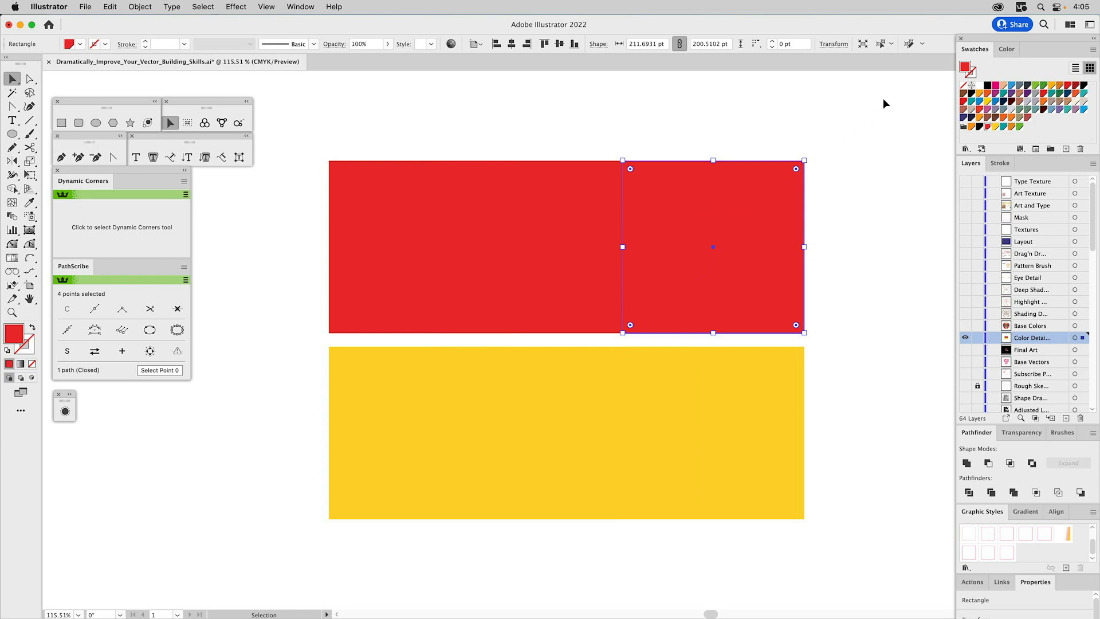
pyautogui.click(1002, 49)
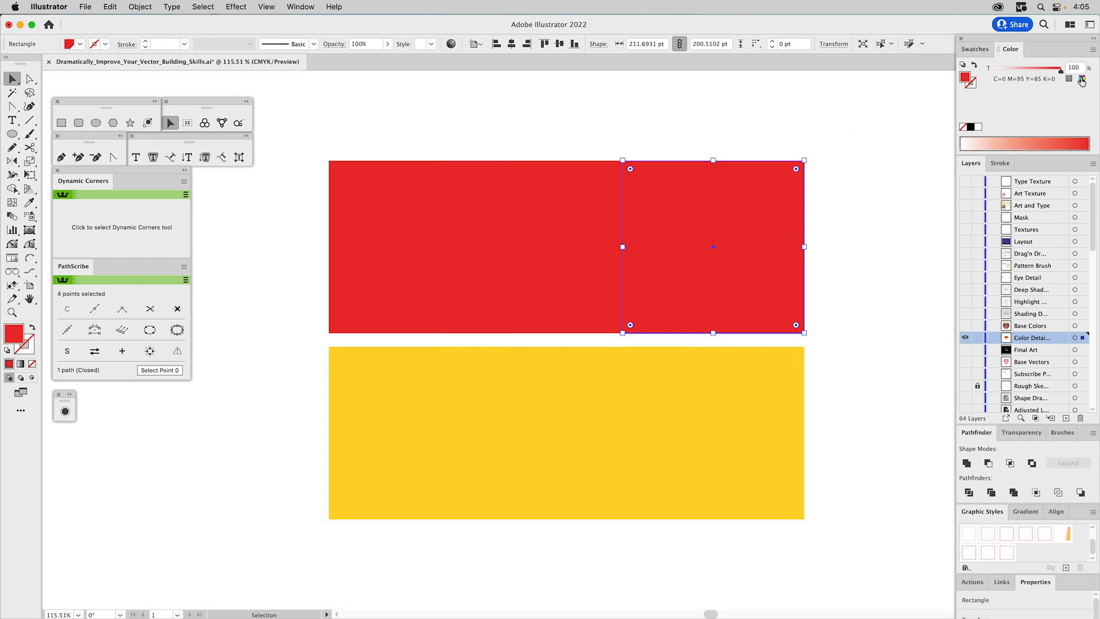
pyautogui.click(1082, 79)
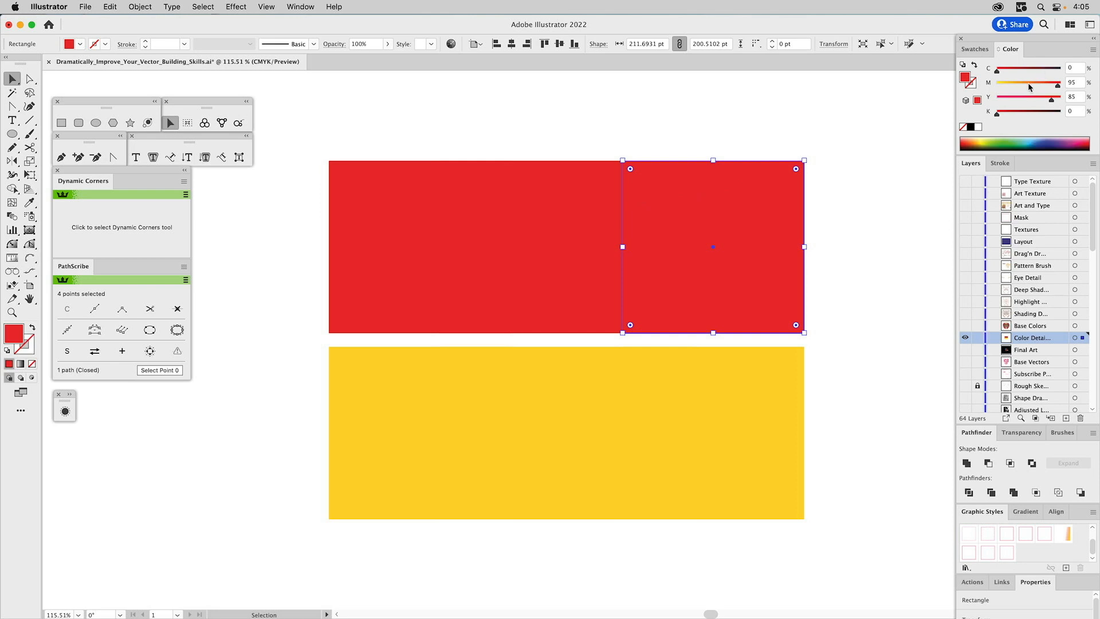
pyautogui.moveTo(1030, 87); pyautogui.dragTo(1026, 90)
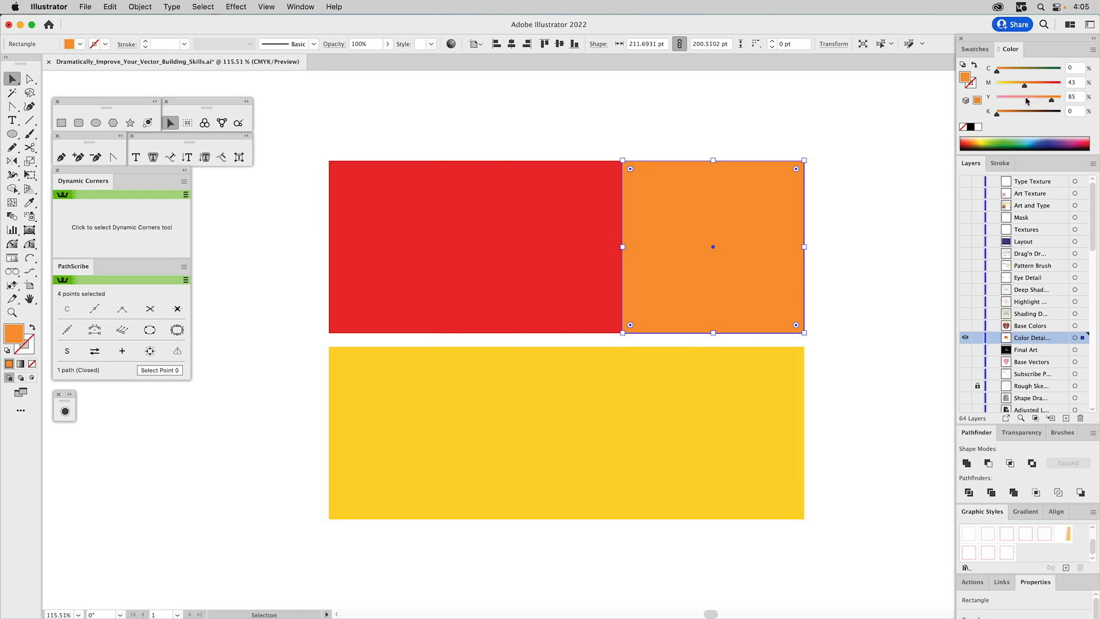
pyautogui.moveTo(1025, 99); pyautogui.dragTo(1025, 100)
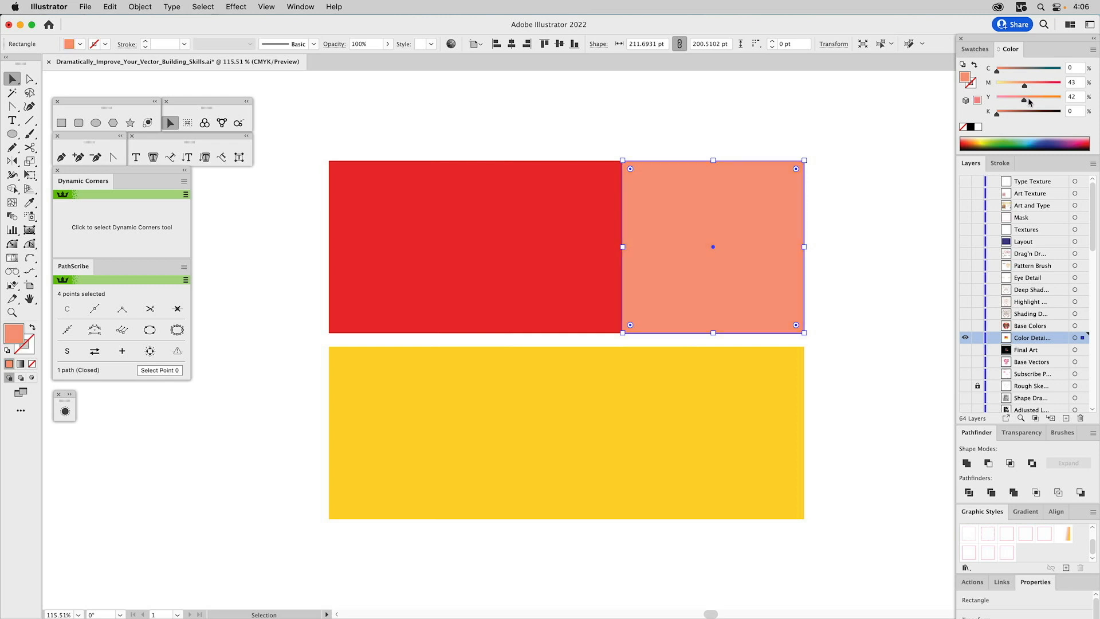
pyautogui.click(1079, 113)
pyautogui.write('15')
pyautogui.press('Return')
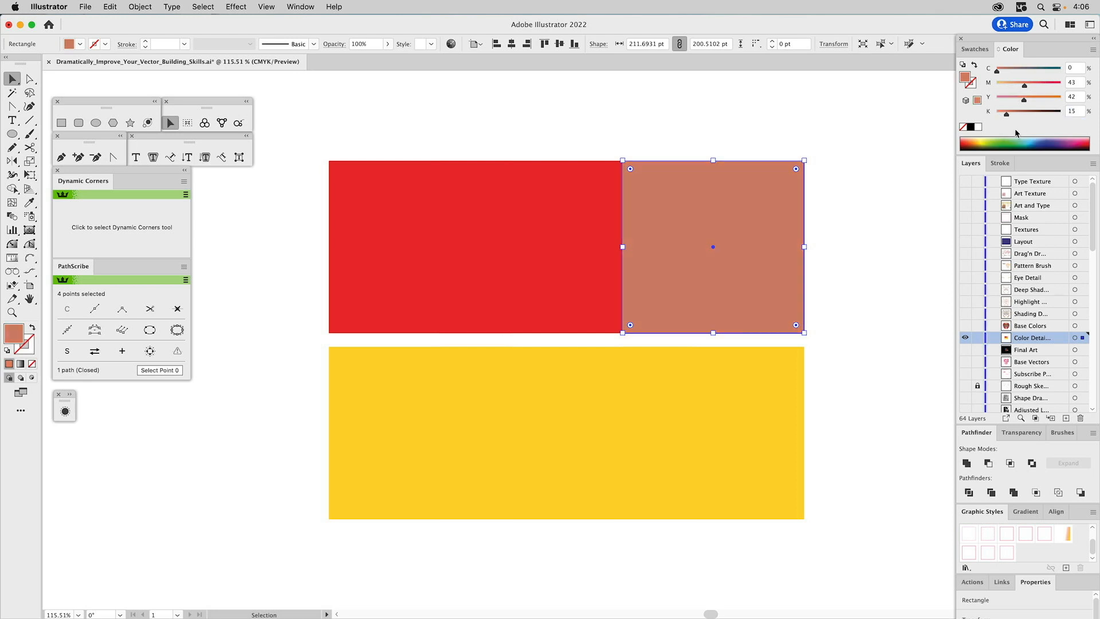
# Step: Save the rectangle's new fill color as a swatch and make that swatch a global process color
pyautogui.click(981, 50)
pyautogui.moveTo(967, 69); pyautogui.dragTo(1048, 130)
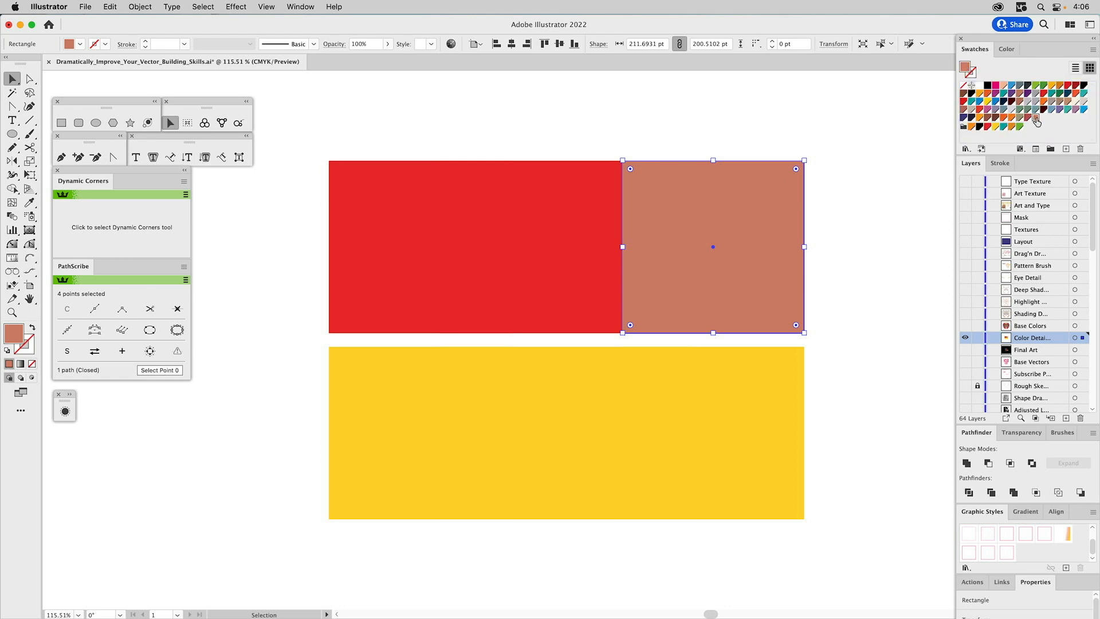
pyautogui.doubleClick(1035, 119)
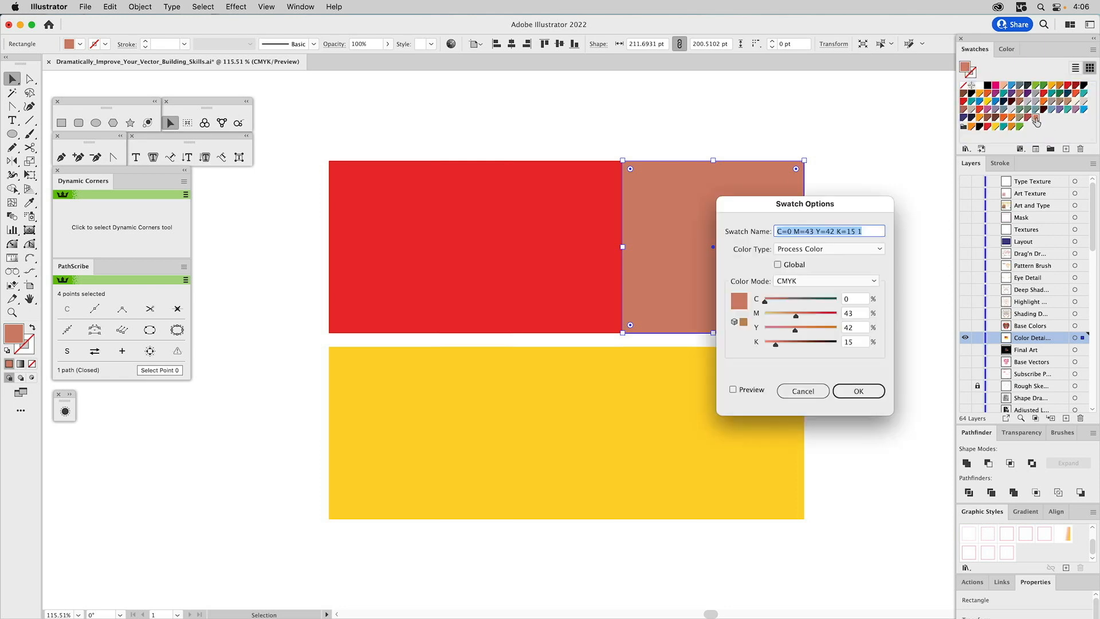
pyautogui.click(788, 265)
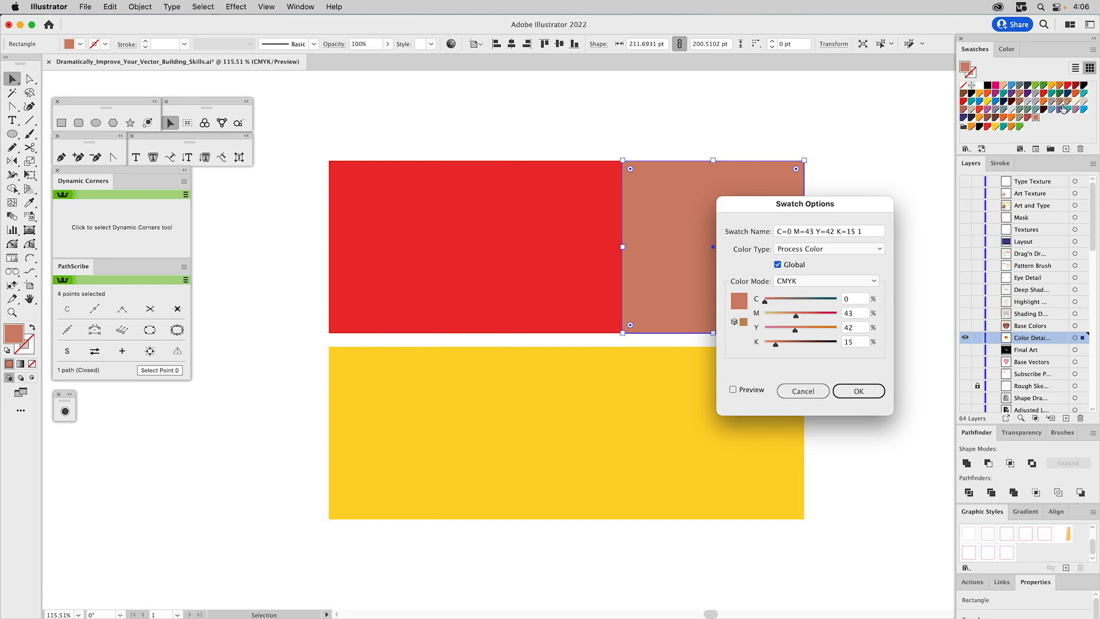
pyautogui.click(861, 390)
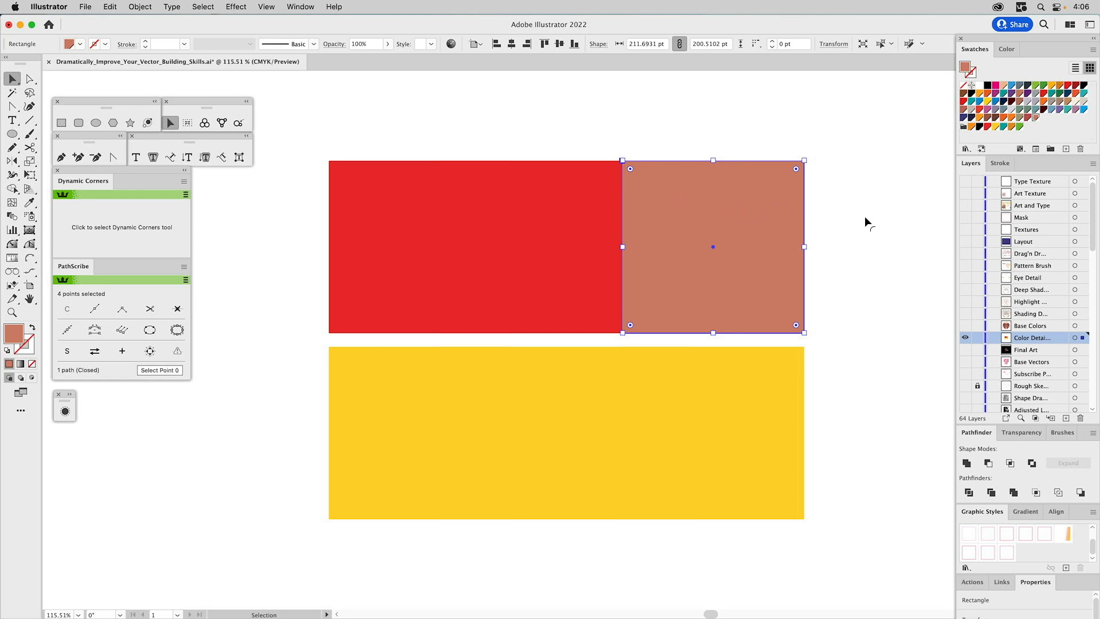
# Step: Set the blend mode of the red row's right overlapping rectangle to Multiply and deselect it
pyautogui.click(1036, 431)
pyautogui.click(981, 451)
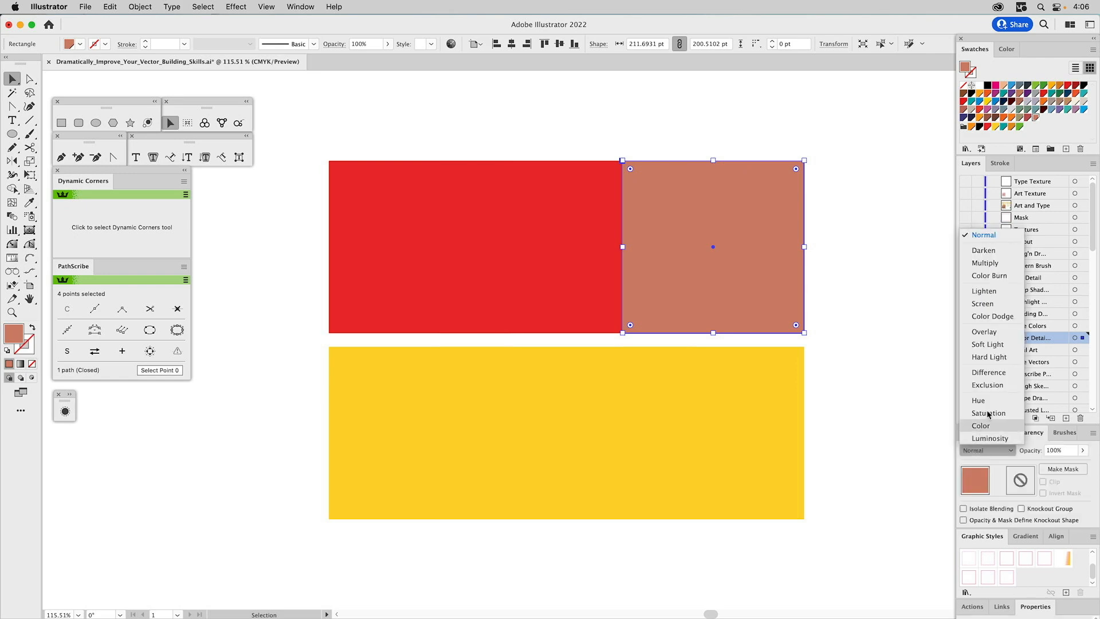
pyautogui.click(985, 262)
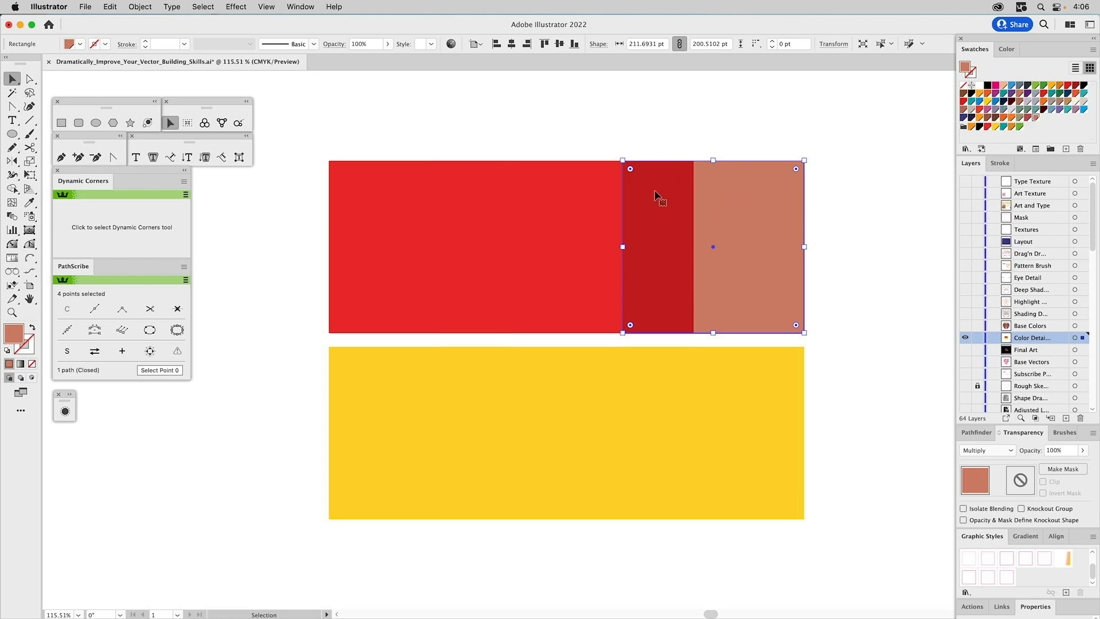
pyautogui.click(639, 137)
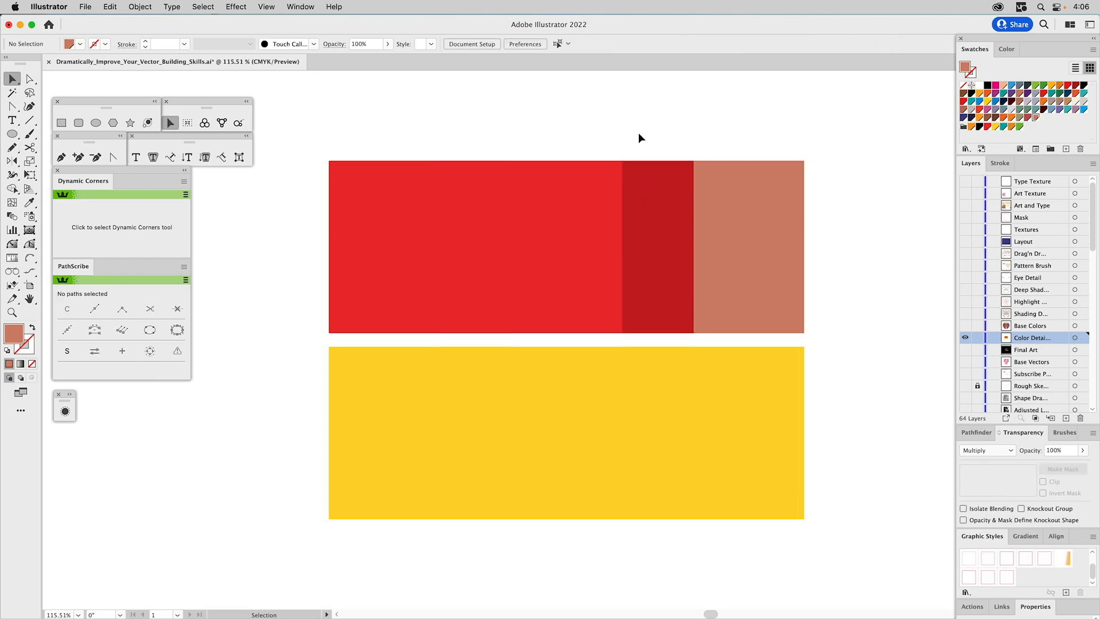
# Step: Set the left overlapping rectangle in the red row to a 60% tint of its global red at 50% opacity
pyautogui.click(395, 182)
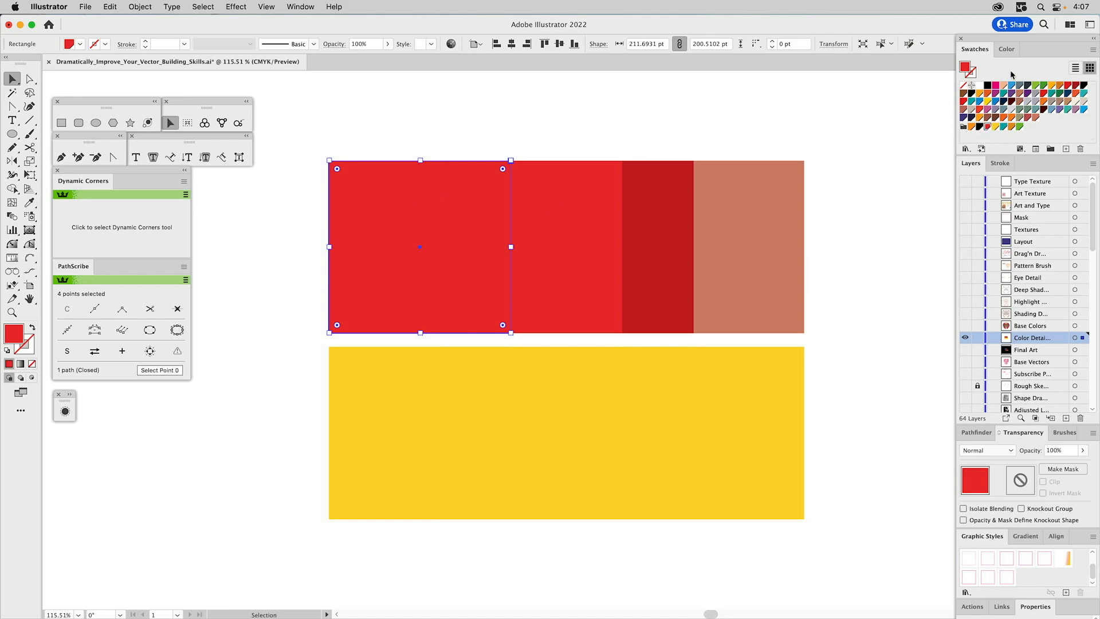
pyautogui.click(1009, 48)
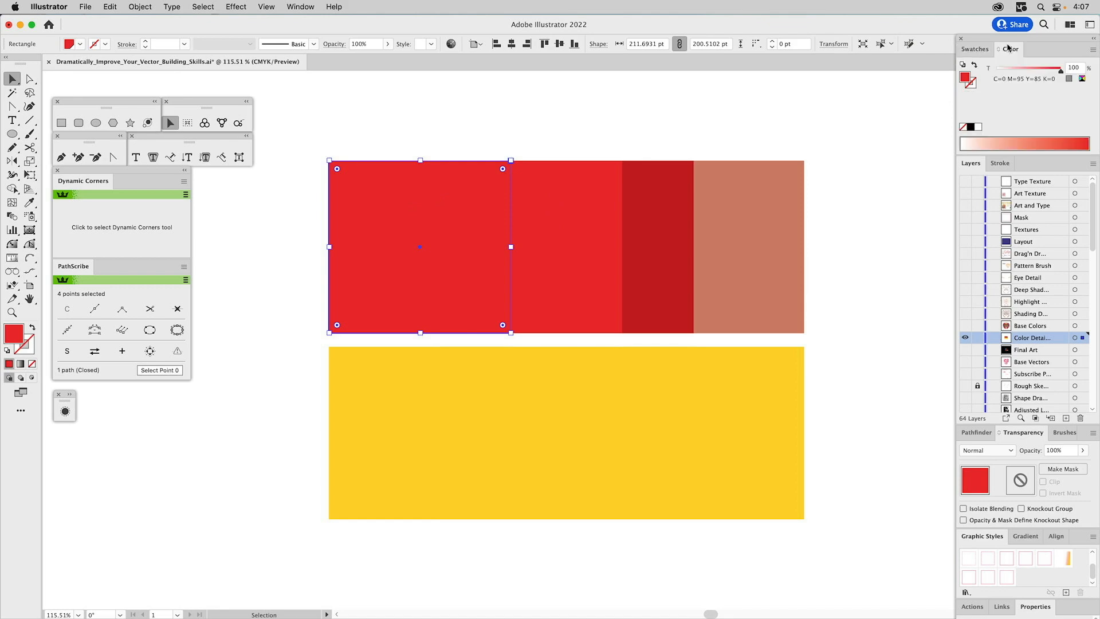
pyautogui.click(1030, 71)
pyautogui.moveTo(1030, 71); pyautogui.dragTo(1035, 71)
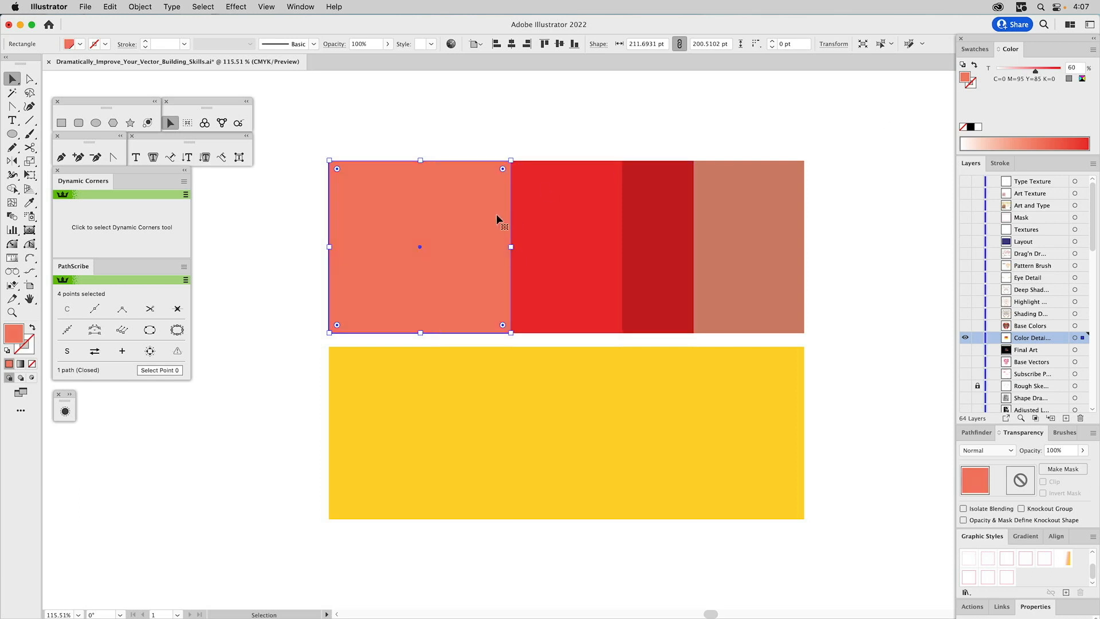
pyautogui.click(1059, 450)
pyautogui.write('50')
pyautogui.press('Return')
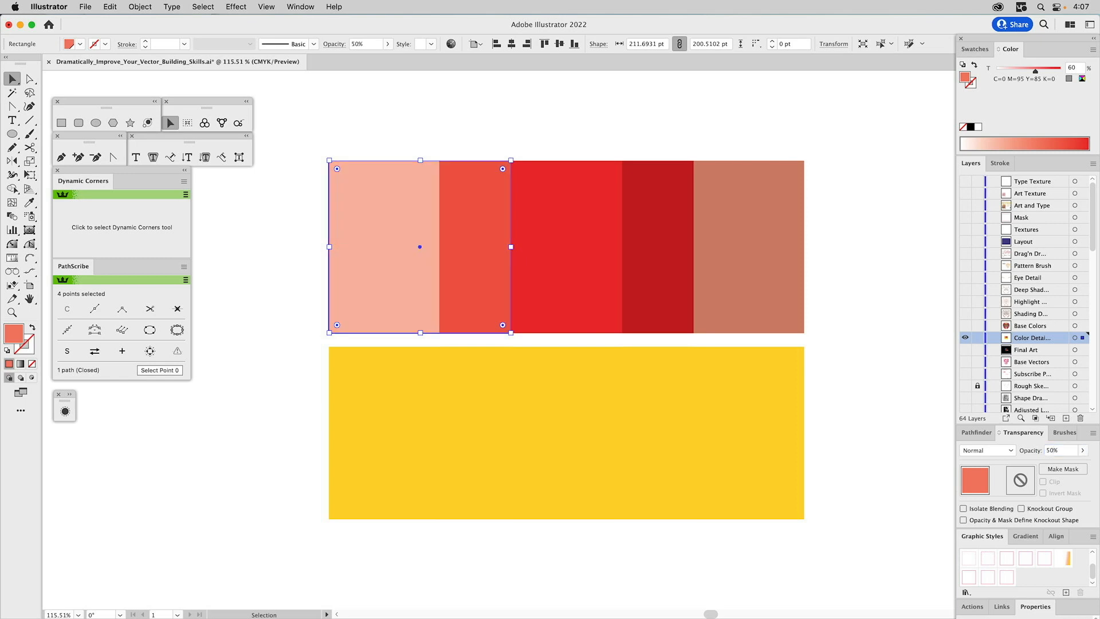
pyautogui.click(547, 126)
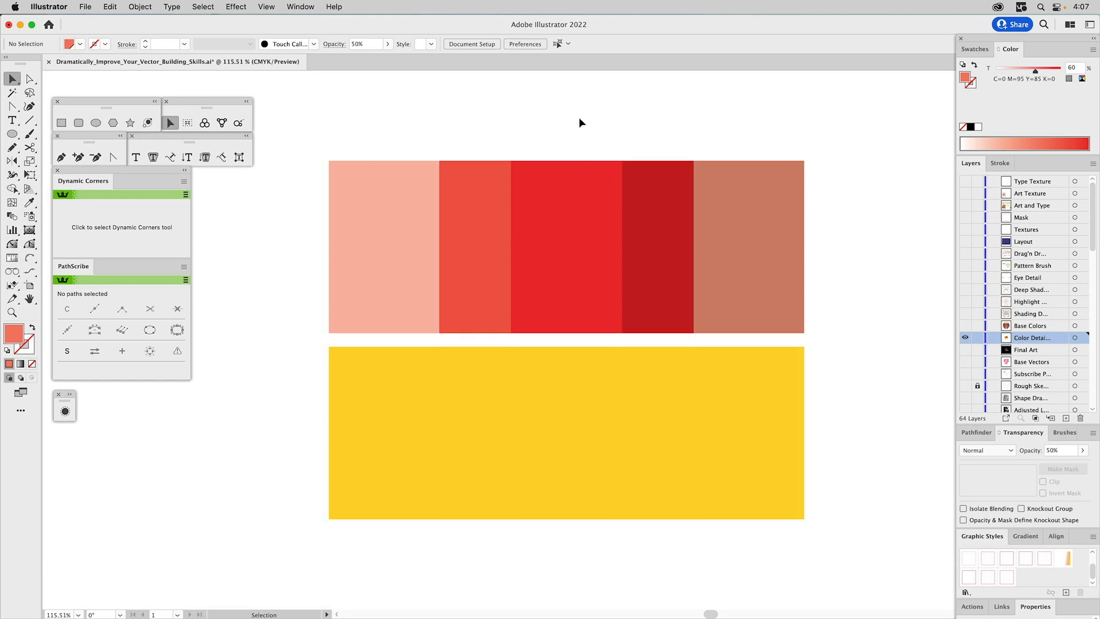
# Step: Fill the left overlapping rectangle in the yellow row with white and set its opacity to 35%
pyautogui.click(408, 387)
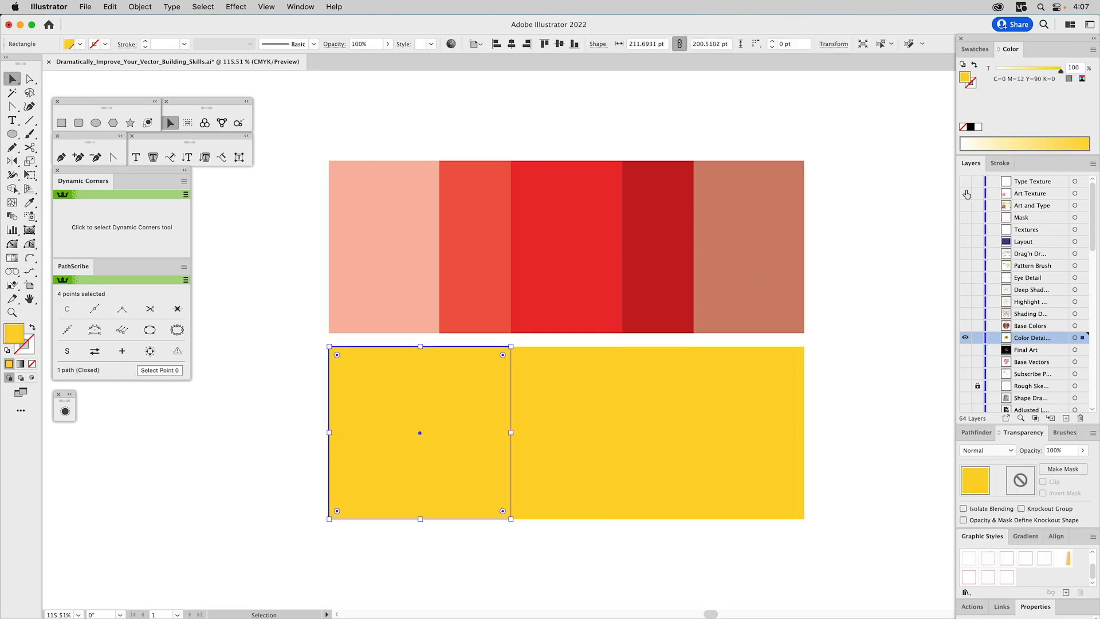
pyautogui.click(979, 127)
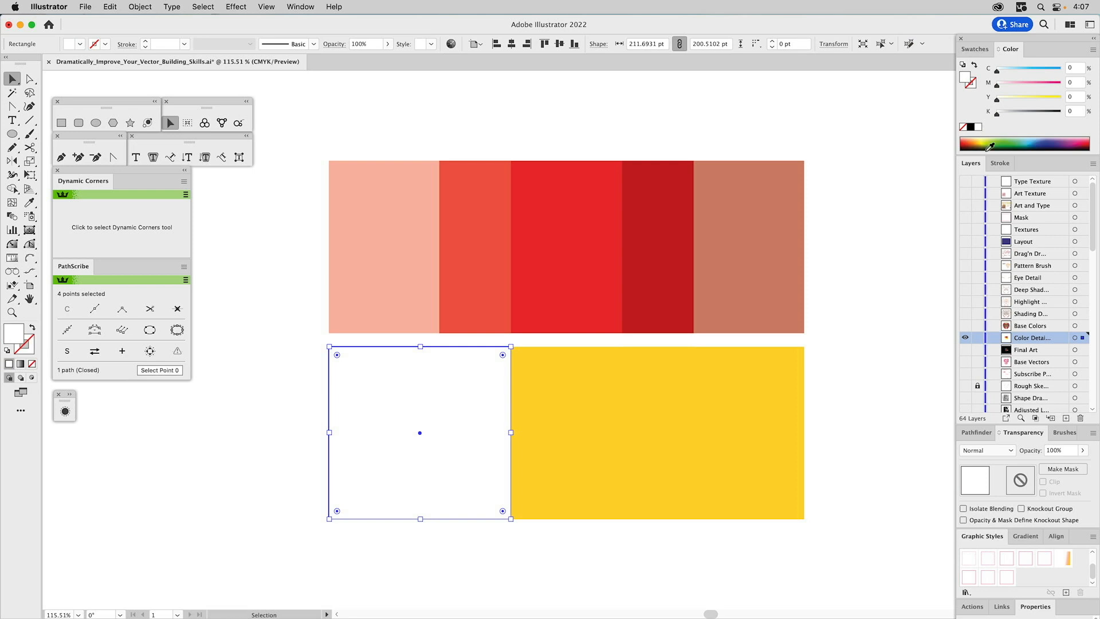
pyautogui.doubleClick(1057, 452)
pyautogui.write('30')
pyautogui.press('Return')
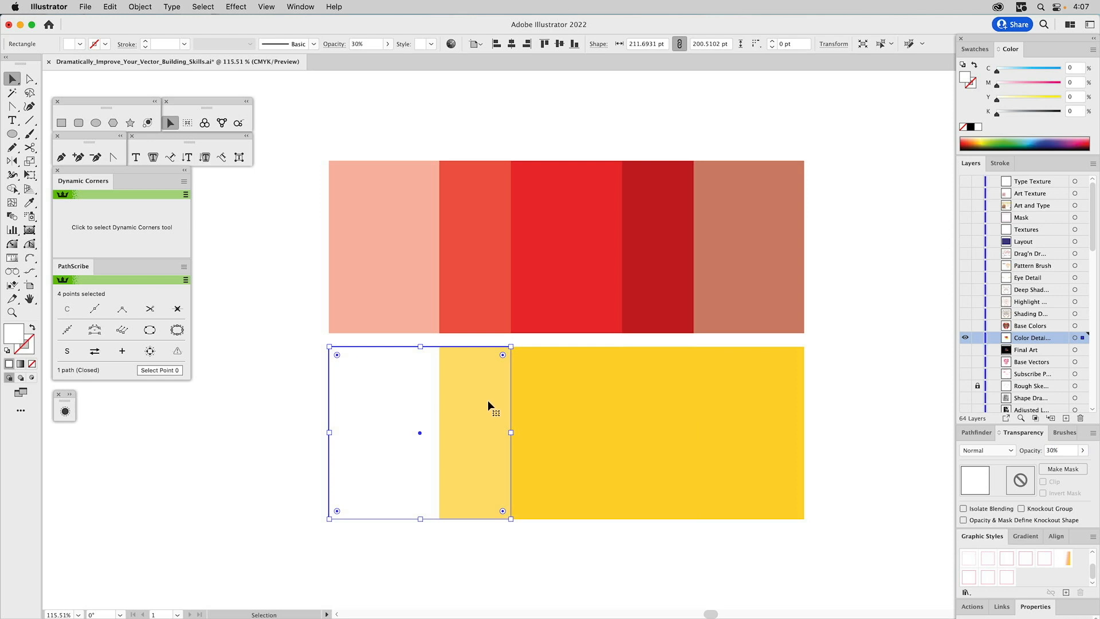
pyautogui.click(1044, 450)
pyautogui.write('35')
pyautogui.press('Return')
pyautogui.click(877, 276)
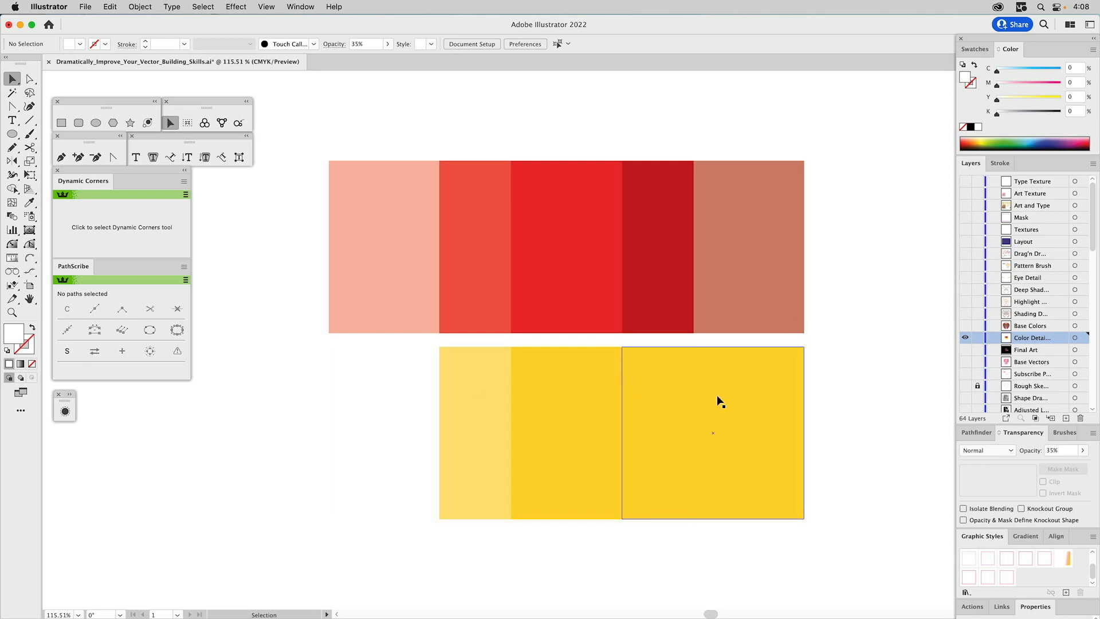
# Step: Recolor the yellow row's right overlapping rectangle to C=0 M=20 Y=40 K=0 and set its blend mode to Multiply
pyautogui.click(743, 405)
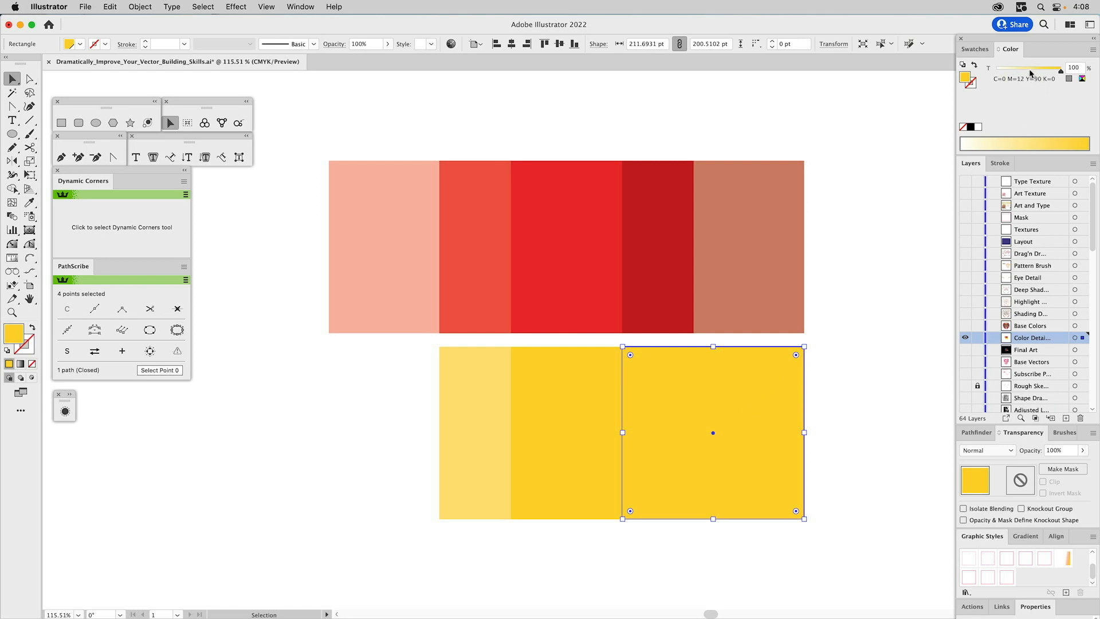
pyautogui.click(1081, 78)
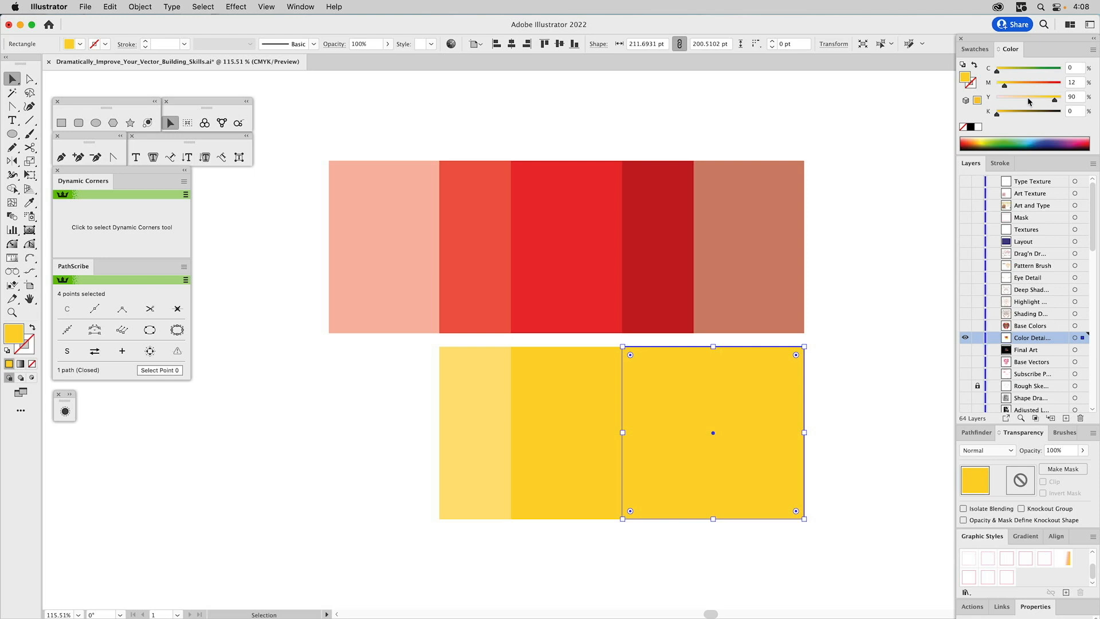
pyautogui.moveTo(1030, 101); pyautogui.dragTo(1023, 103)
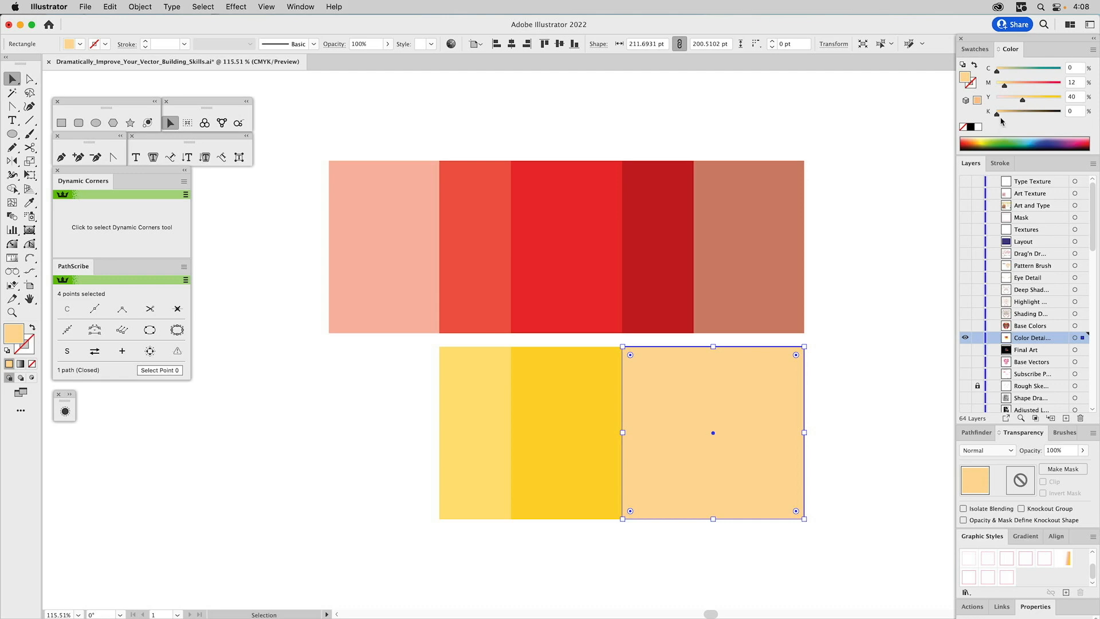
pyautogui.click(1008, 85)
pyautogui.moveTo(1009, 86); pyautogui.dragTo(1011, 86)
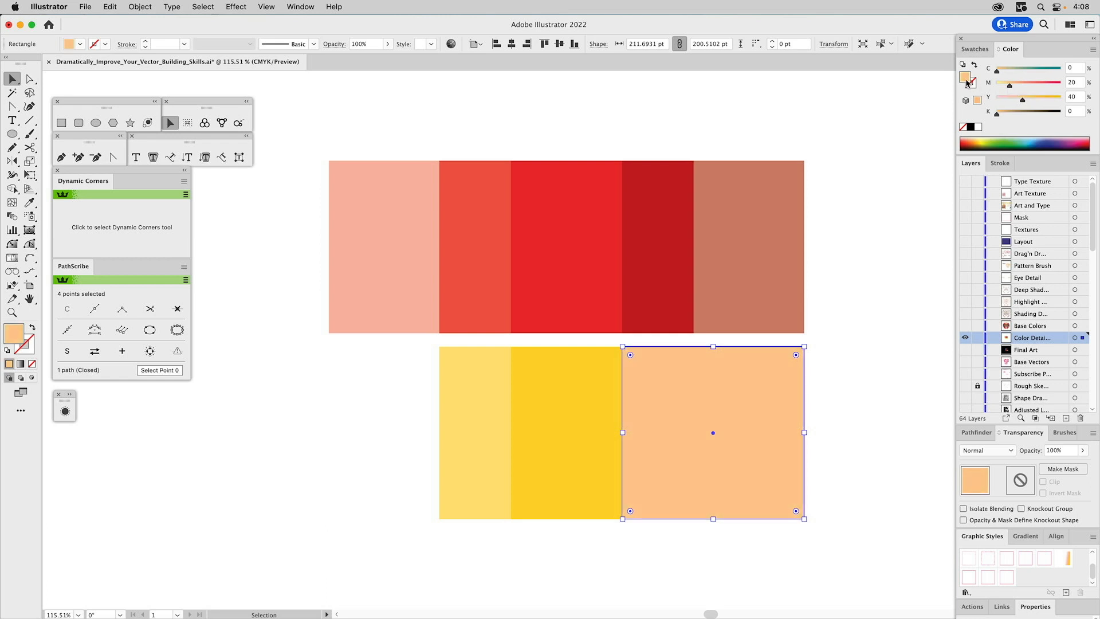
pyautogui.click(985, 450)
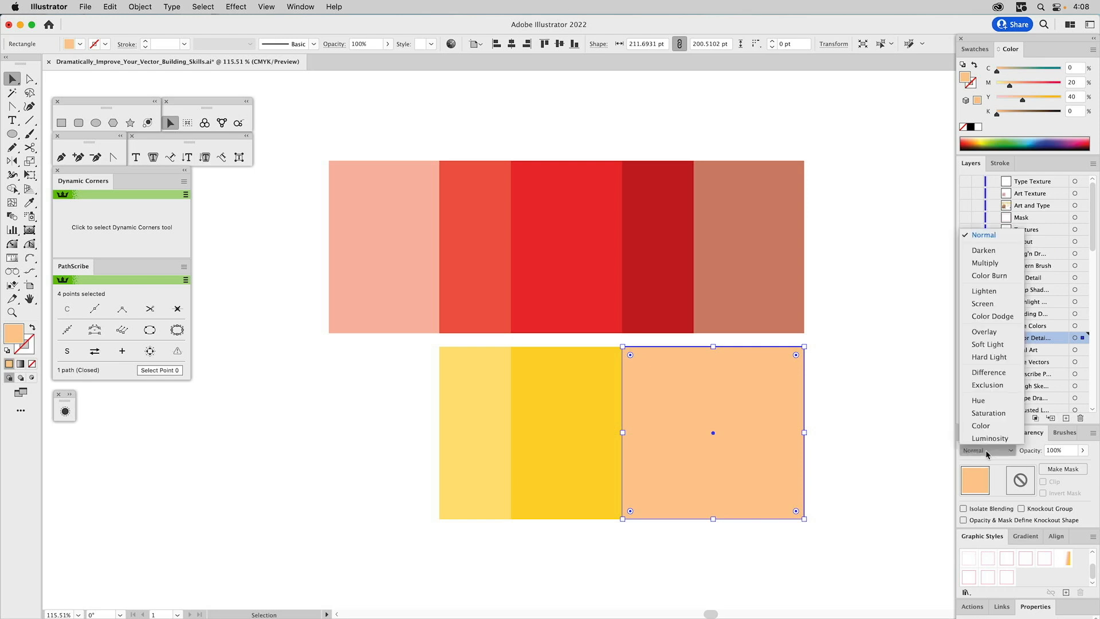
pyautogui.click(998, 264)
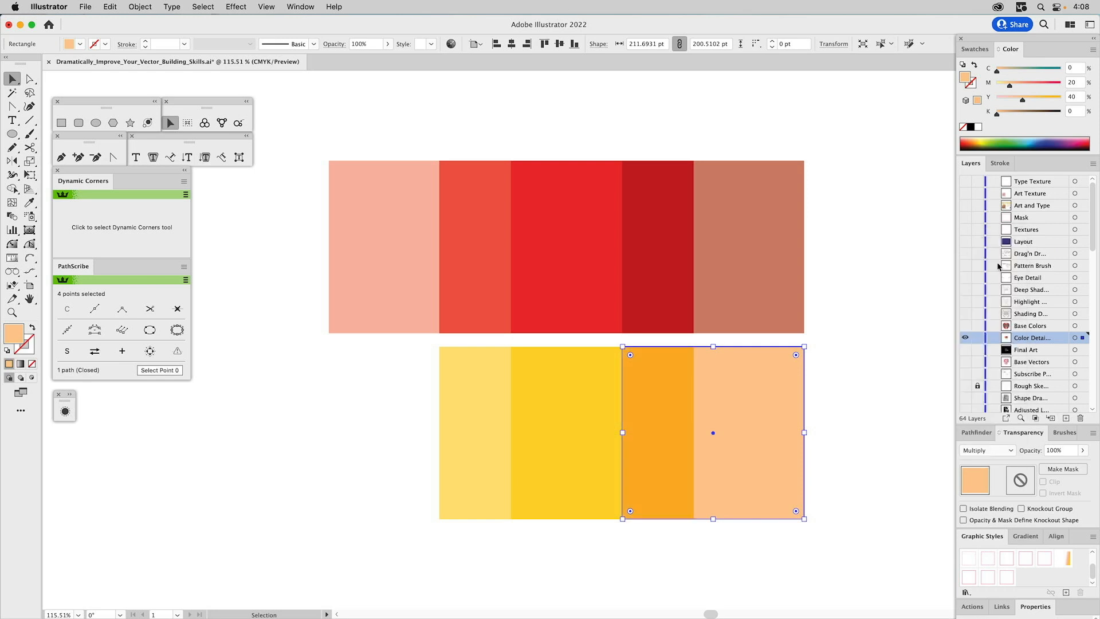
pyautogui.click(890, 288)
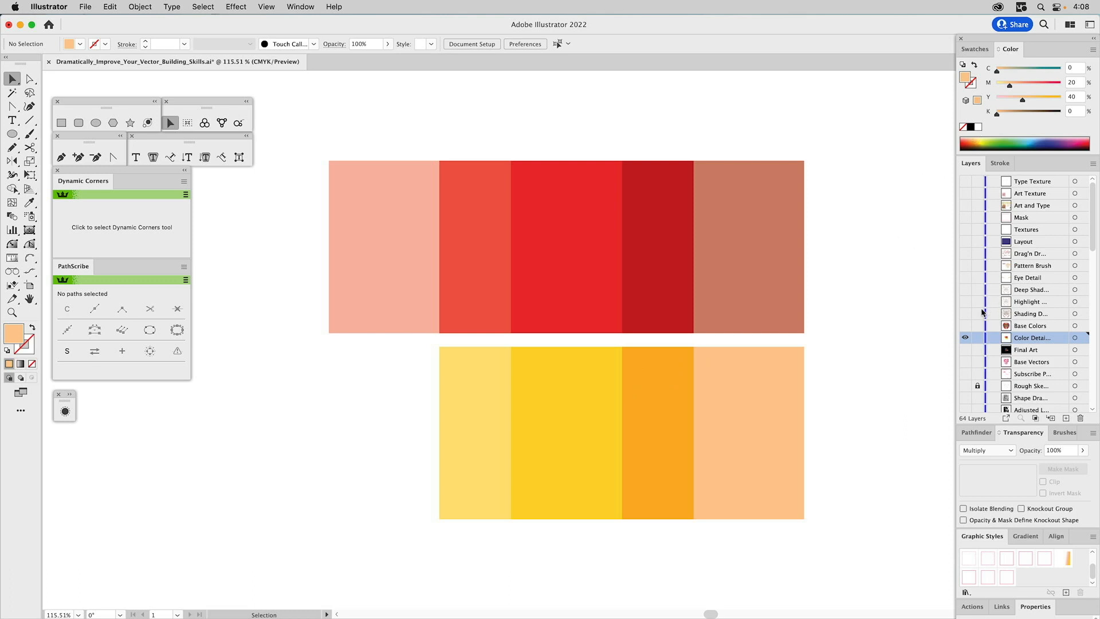
# Step: Show the Base Colors layer in place of Color Detai..., and toggle the Shading D... layer to compare, leaving it visible
pyautogui.click(964, 338)
pyautogui.click(965, 325)
pyautogui.click(1022, 327)
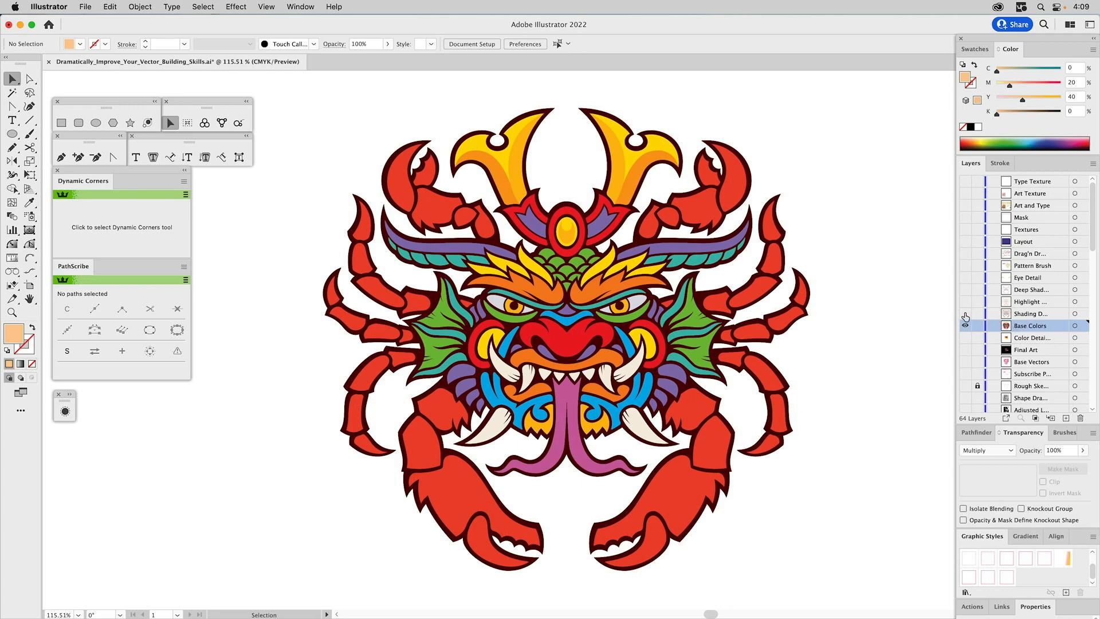
pyautogui.click(965, 313)
pyautogui.click(966, 314)
pyautogui.click(966, 314)
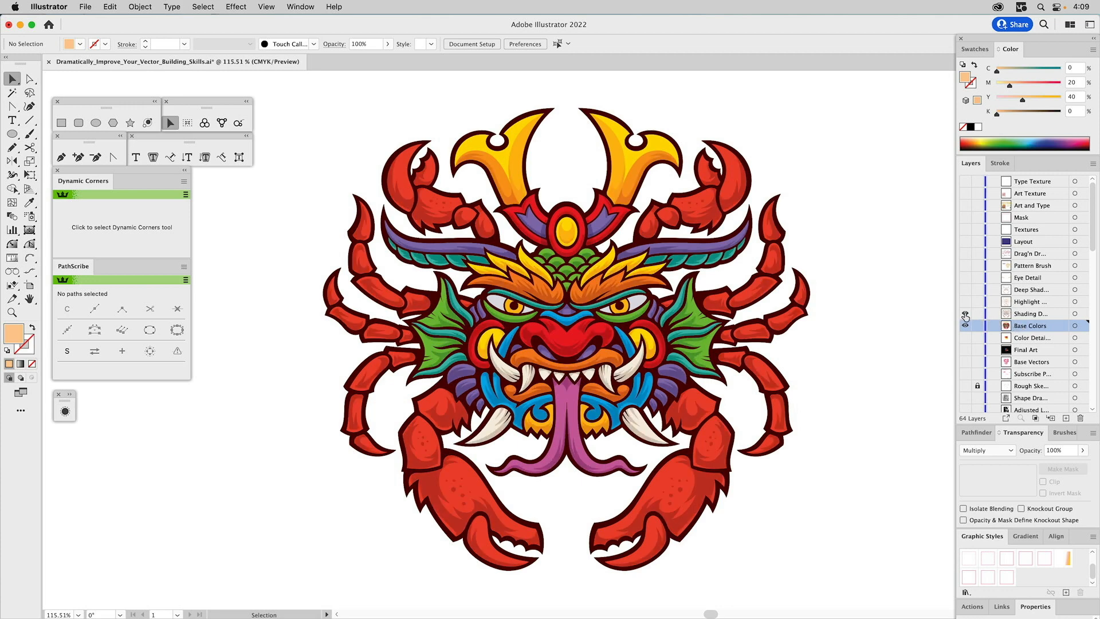
pyautogui.click(965, 315)
pyautogui.click(966, 314)
# Step: Toggle the Highlight ... layer to compare the crab artwork with and without highlights, leaving it visible
pyautogui.click(966, 302)
pyautogui.click(965, 303)
pyautogui.click(966, 303)
pyautogui.click(965, 303)
pyautogui.click(966, 303)
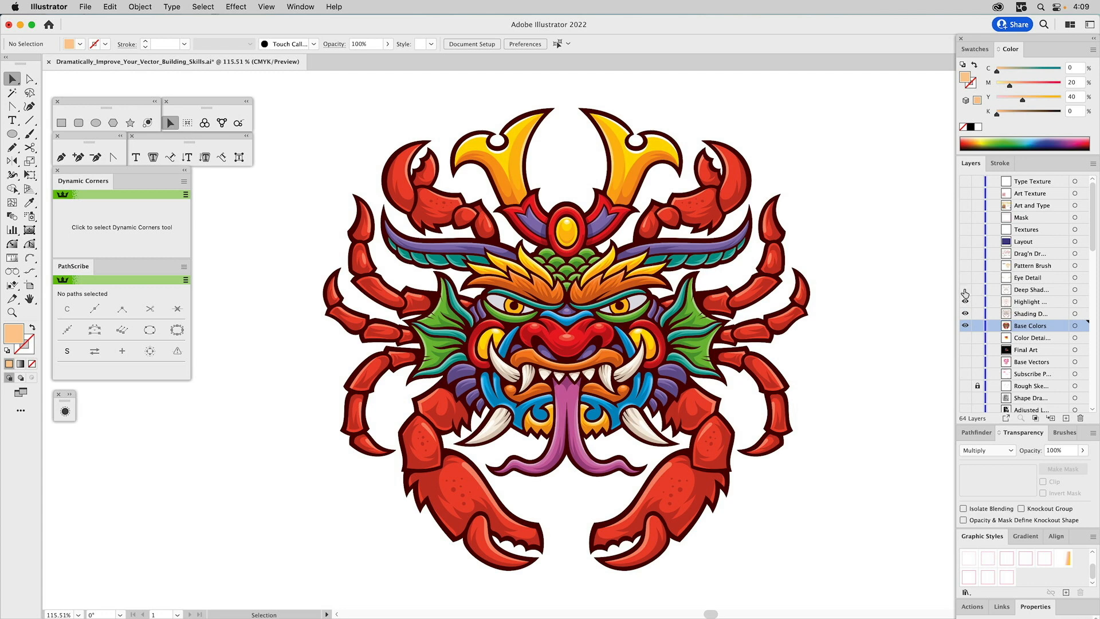
# Step: Toggle the Deep Shad... layer to compare the artwork with and without deep shading, leaving it visible
pyautogui.click(966, 291)
pyautogui.click(966, 290)
pyautogui.click(966, 291)
pyautogui.click(965, 291)
pyautogui.click(966, 290)
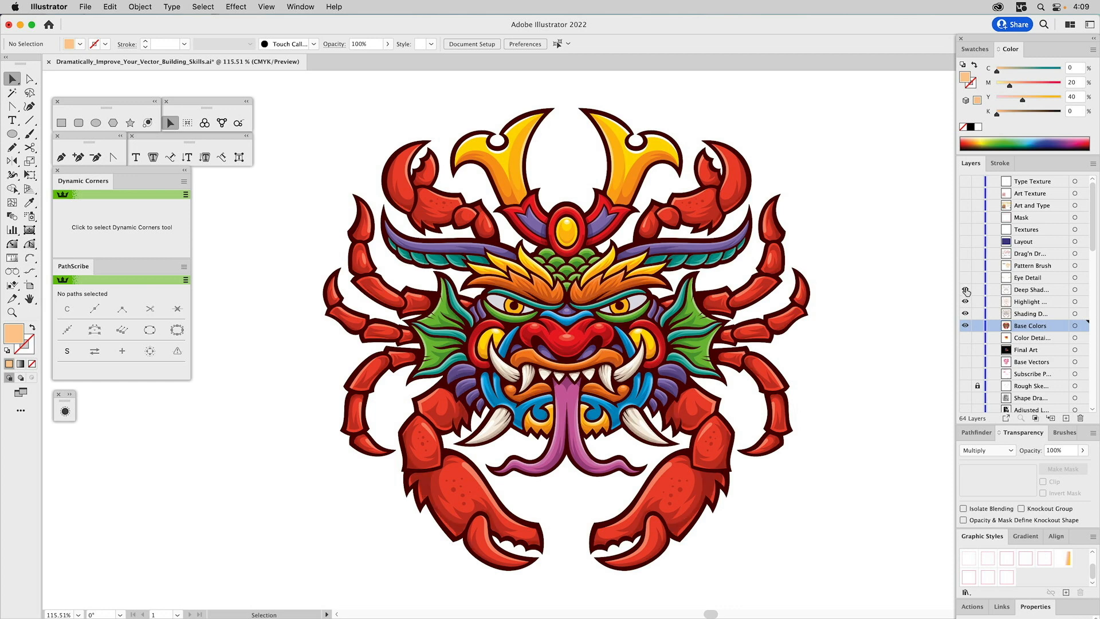
# Step: Toggle the Eye Detail layer to compare the eyes, leaving it visible, and show the Pattern Brush layer
pyautogui.click(965, 279)
pyautogui.click(966, 279)
pyautogui.click(965, 279)
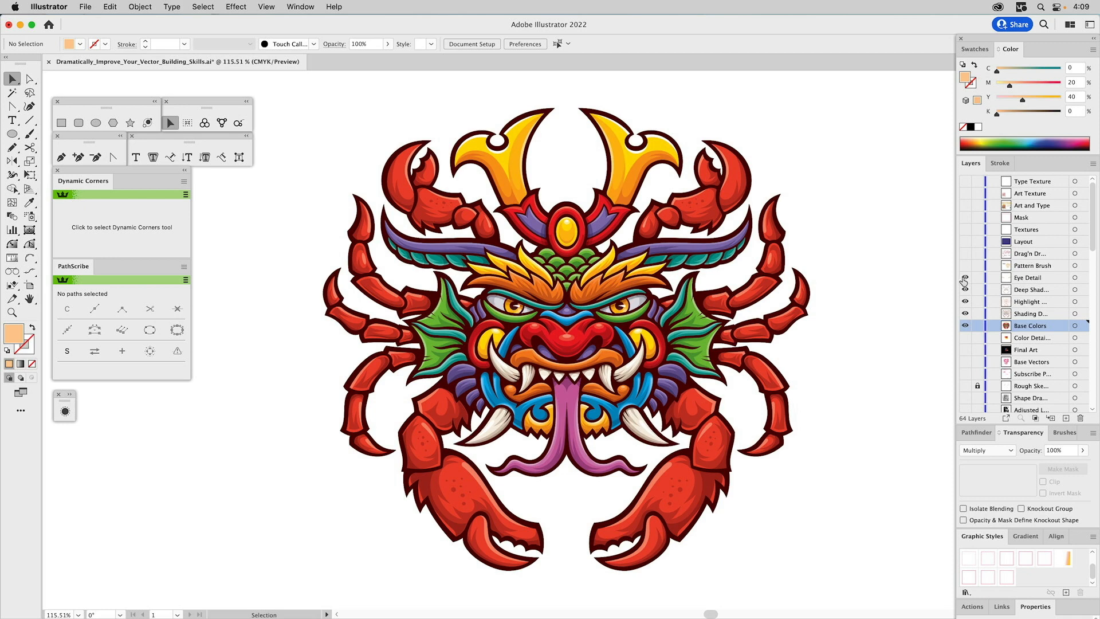
pyautogui.click(966, 278)
pyautogui.click(966, 278)
pyautogui.keyDown('alt'); pyautogui.click(966, 266); pyautogui.keyUp('alt')
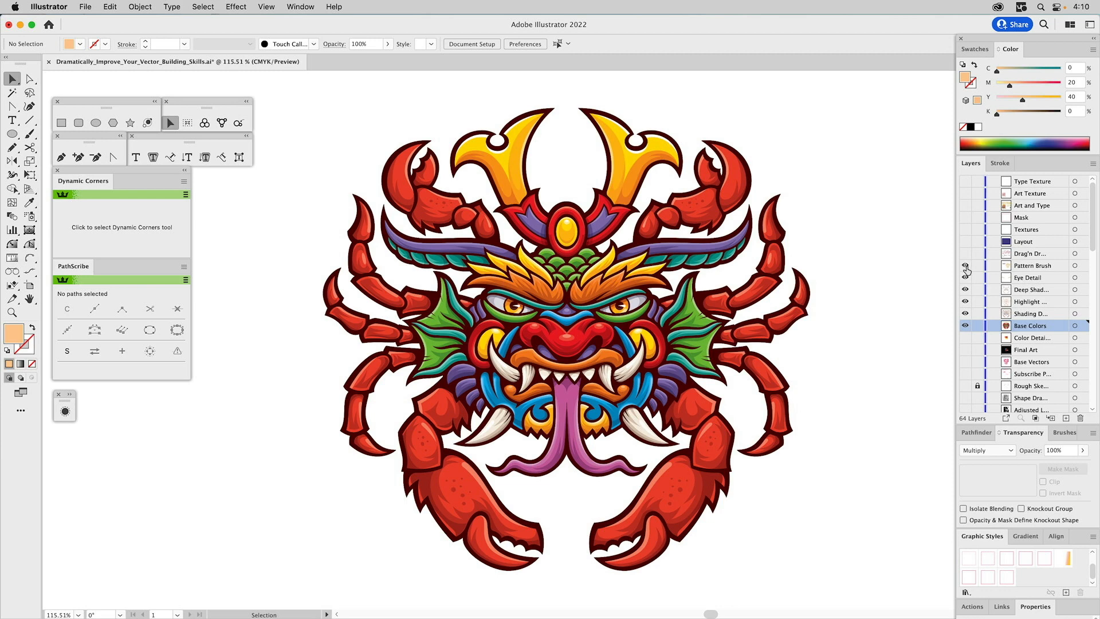
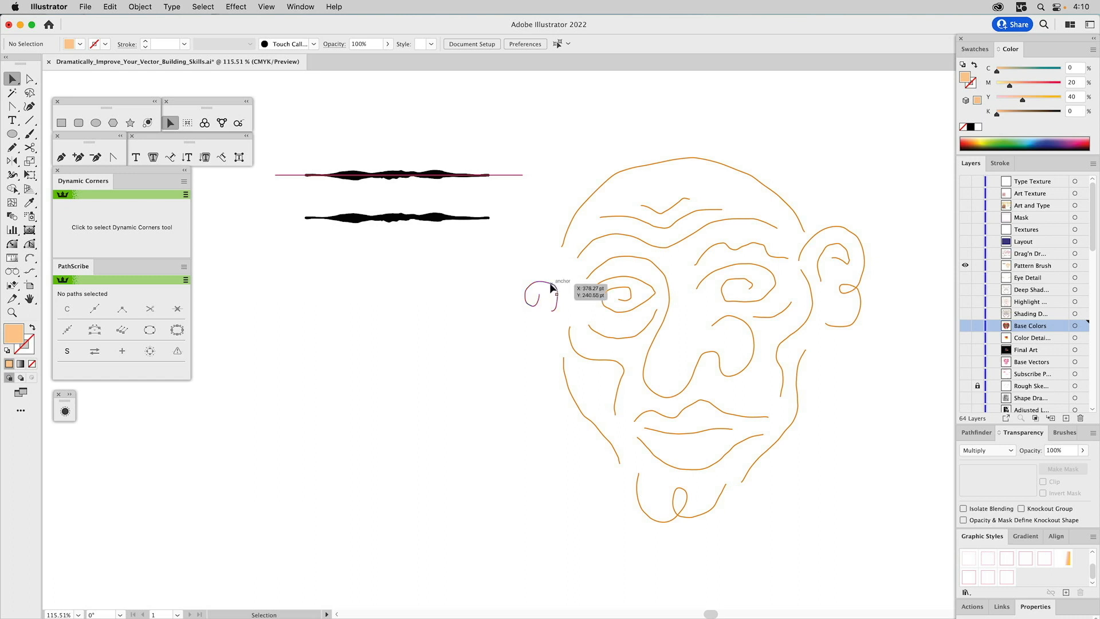
# Step: Draw the face's missing left ear around its inner curl with the Pencil tool, about 69 pt wide and 109 pt high
pyautogui.click(549, 282)
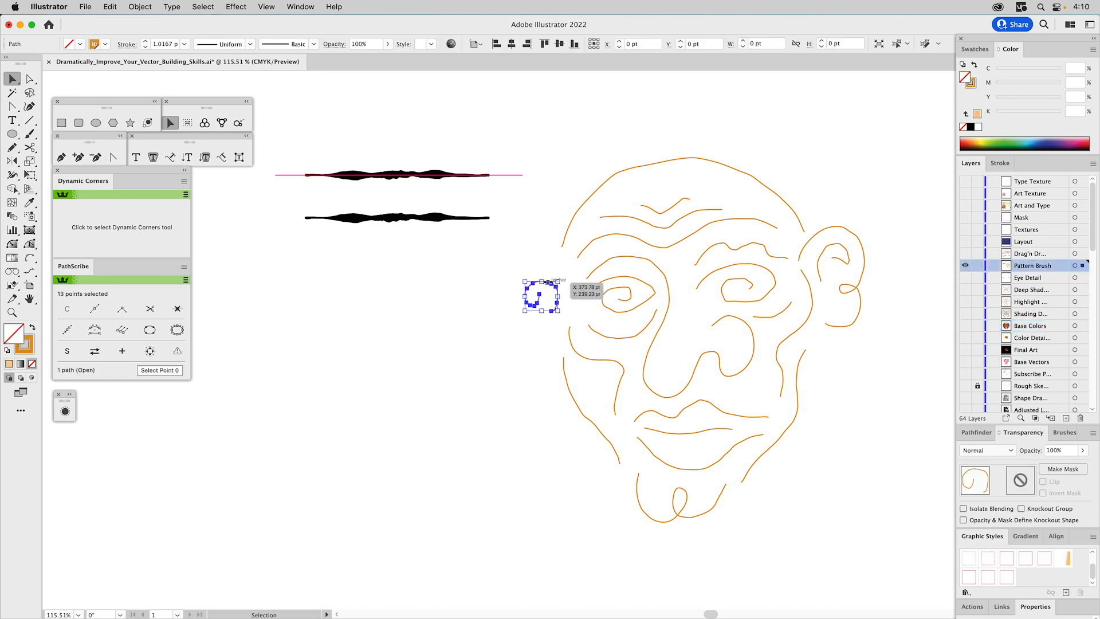
pyautogui.click(360, 277)
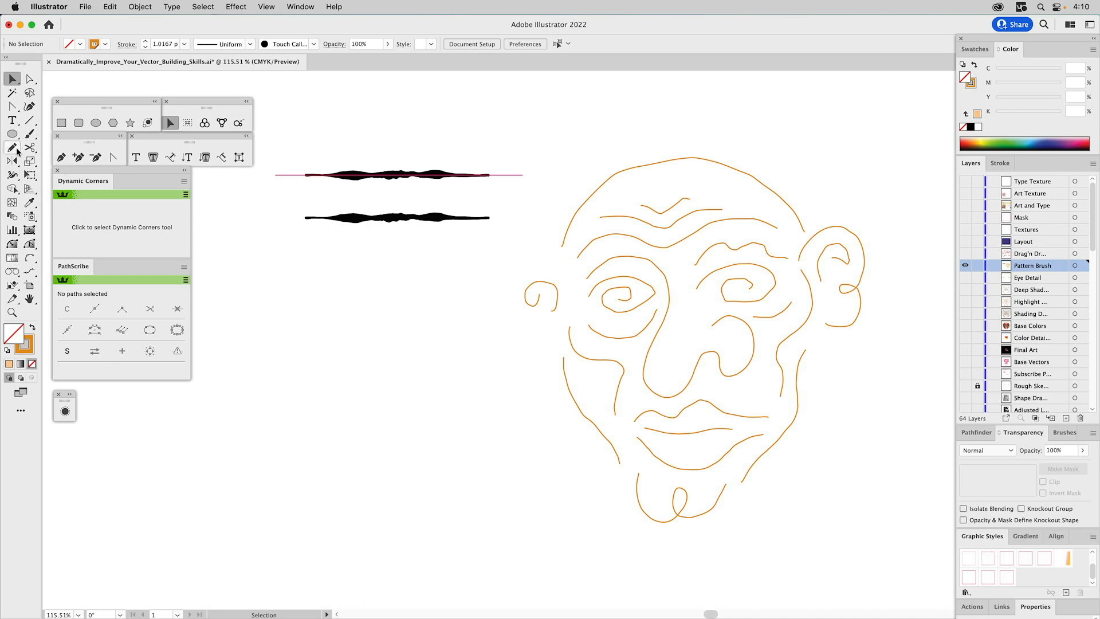
pyautogui.moveTo(17, 151); pyautogui.dragTo(46, 160)
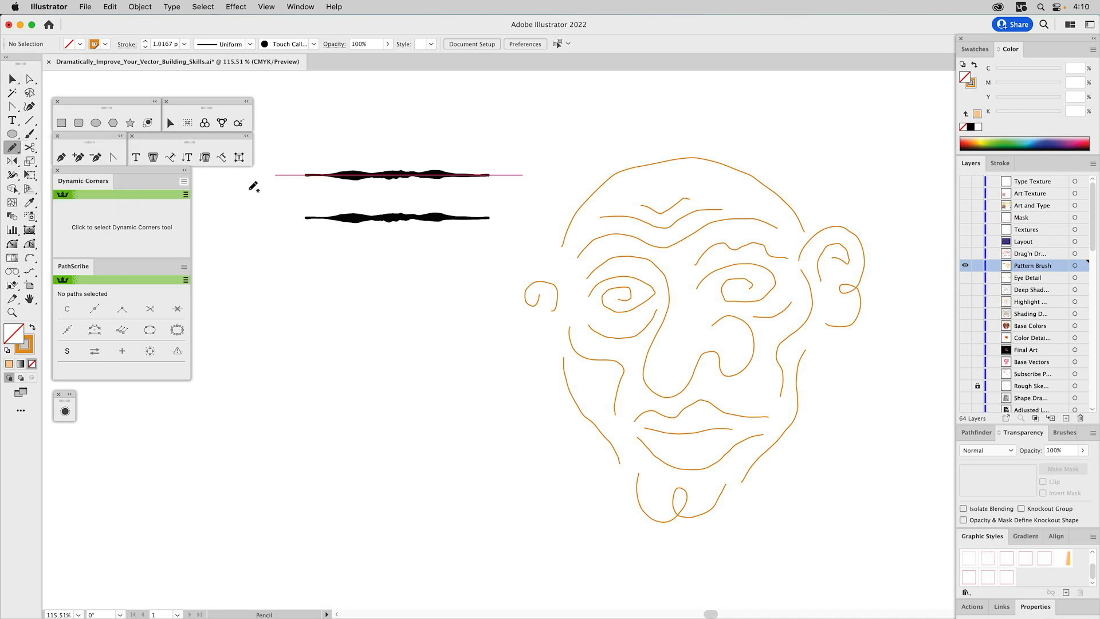
pyautogui.moveTo(548, 264)
pyautogui.mouseDown()
pyautogui.moveTo(500, 275)
pyautogui.moveTo(491, 310)
pyautogui.moveTo(504, 335)
pyautogui.moveTo(523, 341)
pyautogui.moveTo(537, 321)
pyautogui.moveTo(522, 329)
pyautogui.moveTo(550, 348)
pyautogui.mouseUp()
pyautogui.press('v')
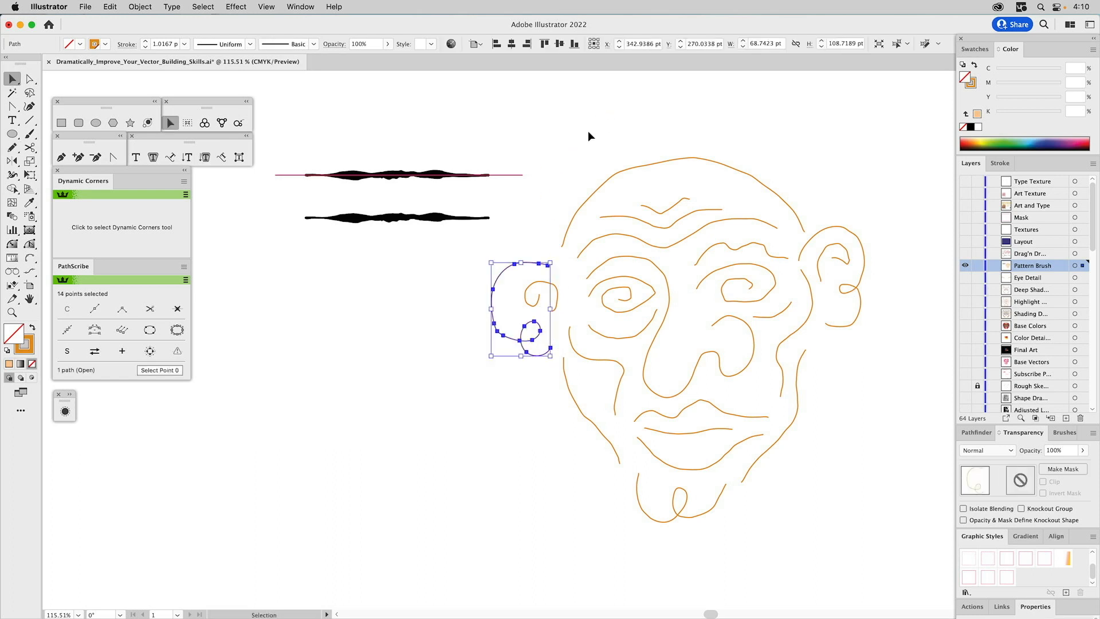
pyautogui.click(595, 146)
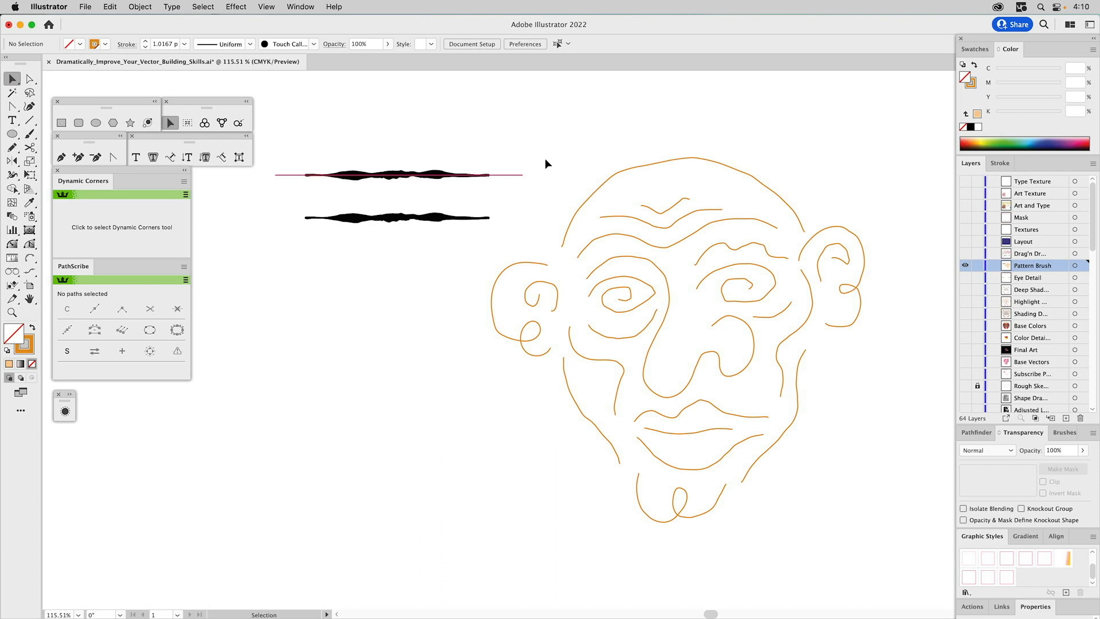
# Step: Select the lower black brush shape, activate the Blob Brush tool and accept its options with a 3 pt size
pyautogui.click(355, 170)
pyautogui.click(353, 155)
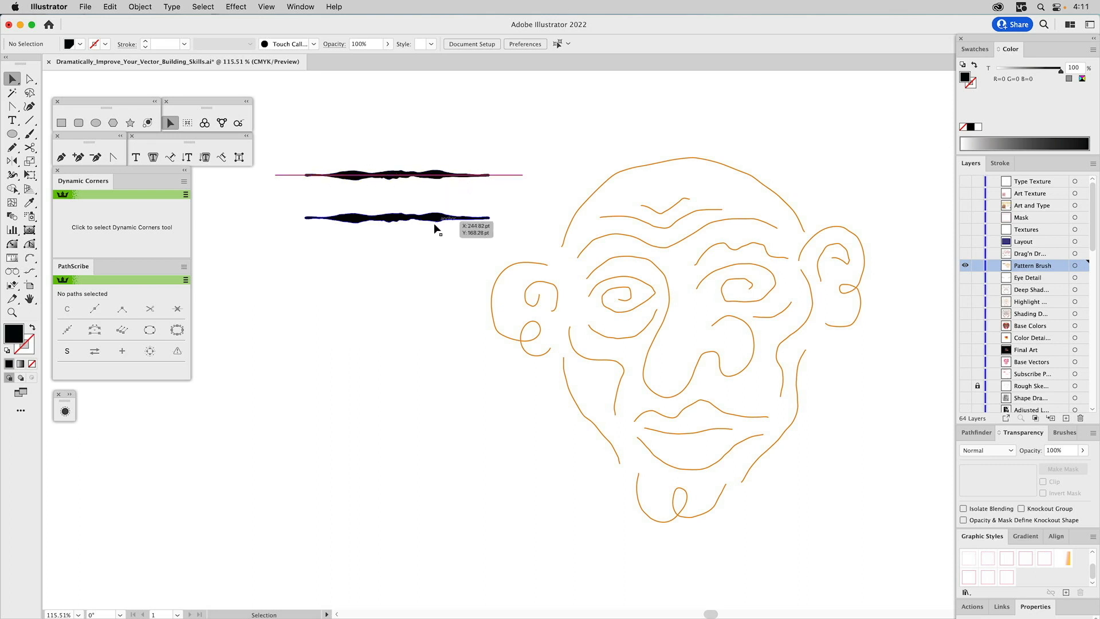
pyautogui.press('z')
pyautogui.moveTo(273, 142)
pyautogui.mouseDown()
pyautogui.moveTo(545, 297)
pyautogui.moveTo(616, 276)
pyautogui.mouseUp()
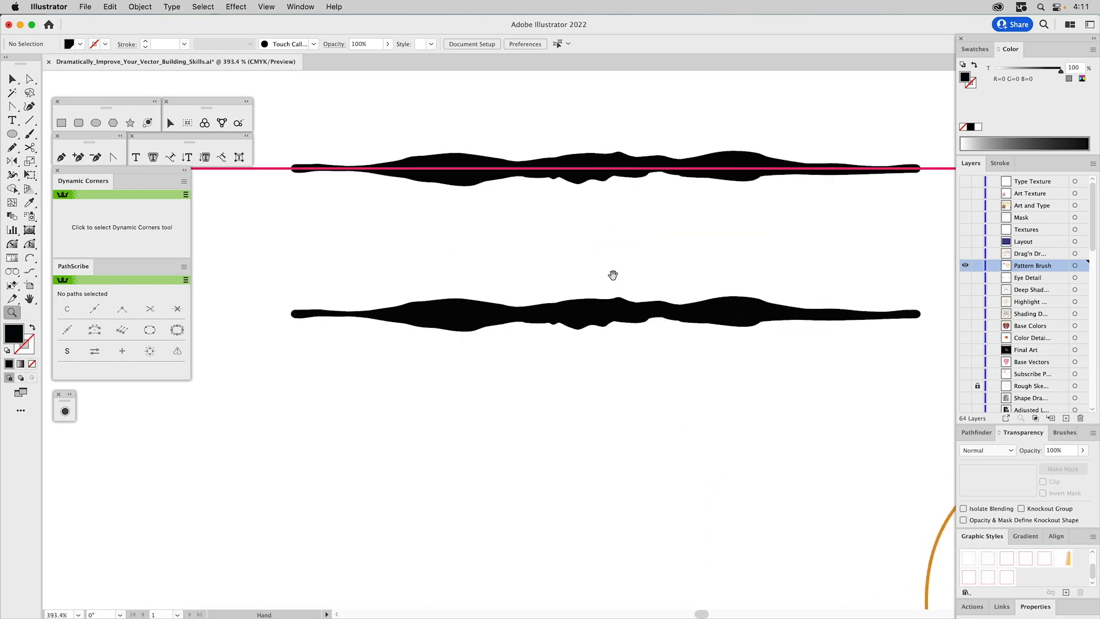
pyautogui.press('v')
pyautogui.click(454, 311)
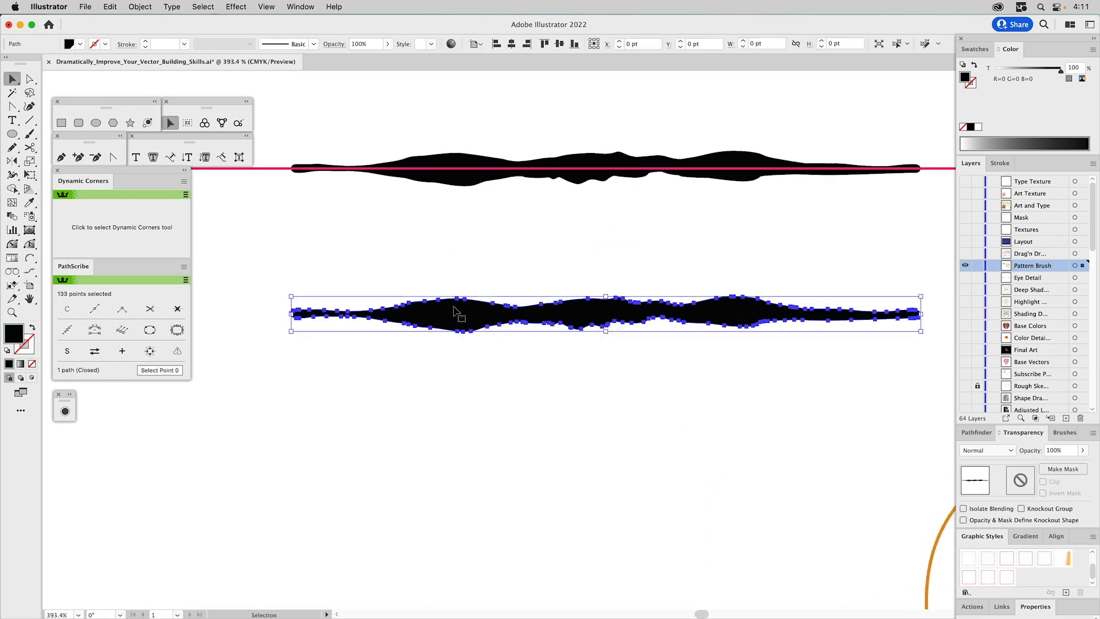
pyautogui.click(12, 149)
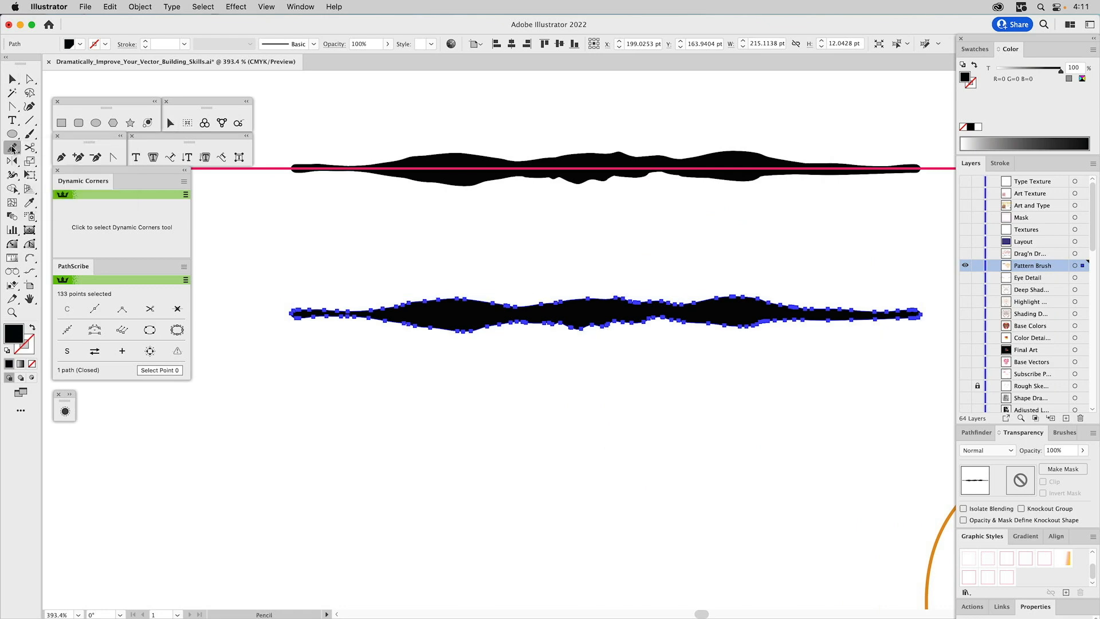
pyautogui.click(30, 135)
pyautogui.click(86, 147)
pyautogui.doubleClick(30, 135)
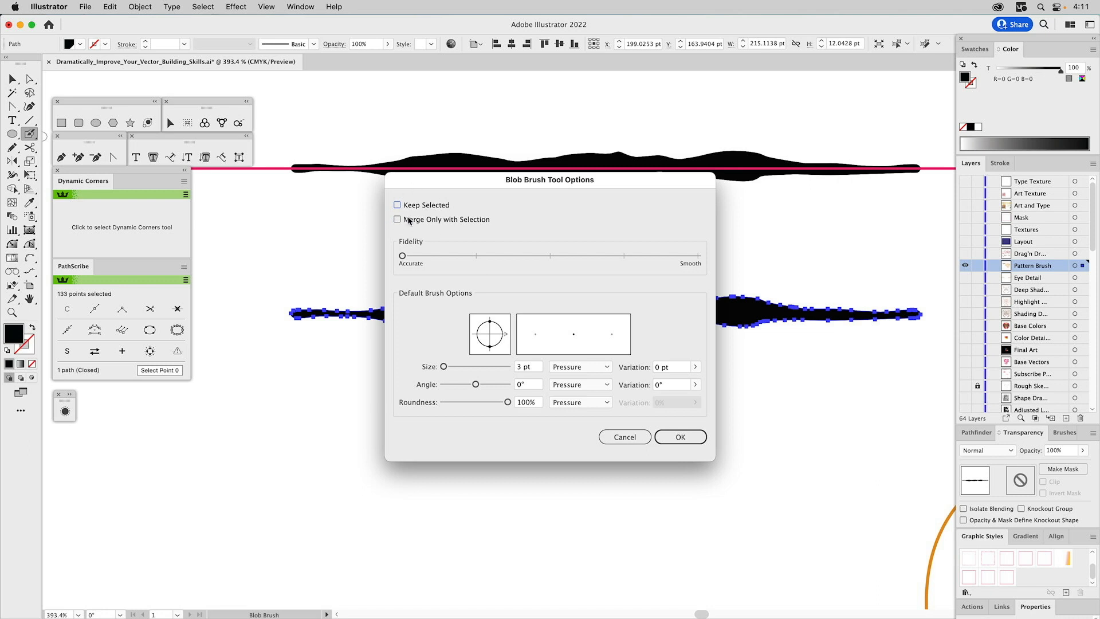
pyautogui.click(675, 437)
pyautogui.click(676, 437)
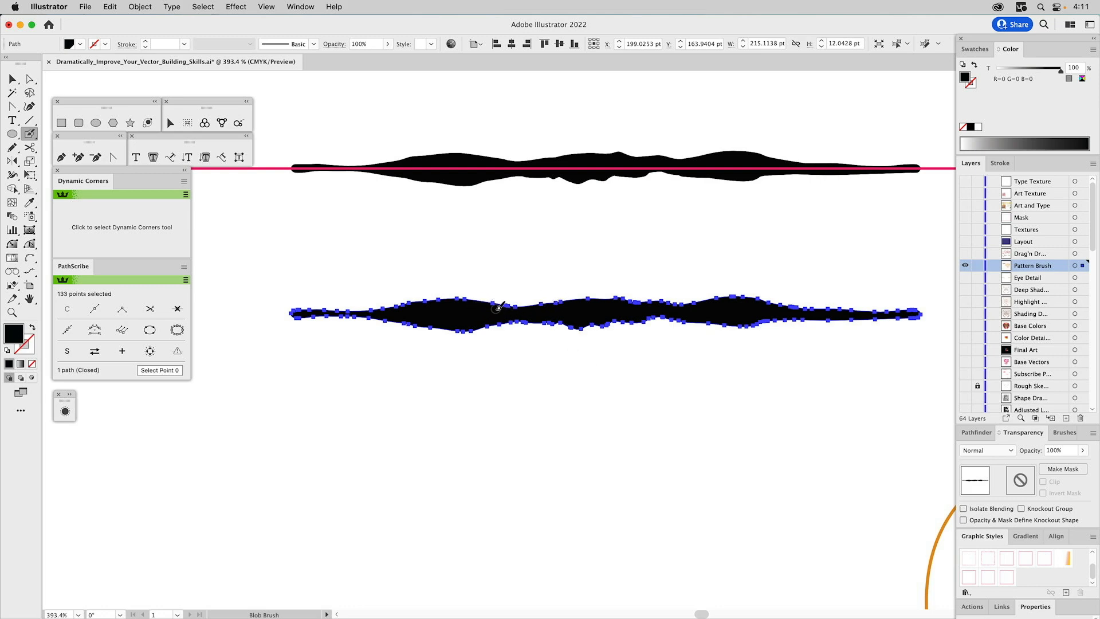
# Step: Paint small Blob Brush bumps onto the lower black shape, on its upper edge between bulges and its lower edge near the right end
pyautogui.moveTo(492, 305)
pyautogui.mouseDown()
pyautogui.moveTo(559, 306)
pyautogui.moveTo(516, 311)
pyautogui.mouseUp()
pyautogui.keyDown('super'); pyautogui.click(519, 322); pyautogui.keyUp('super')
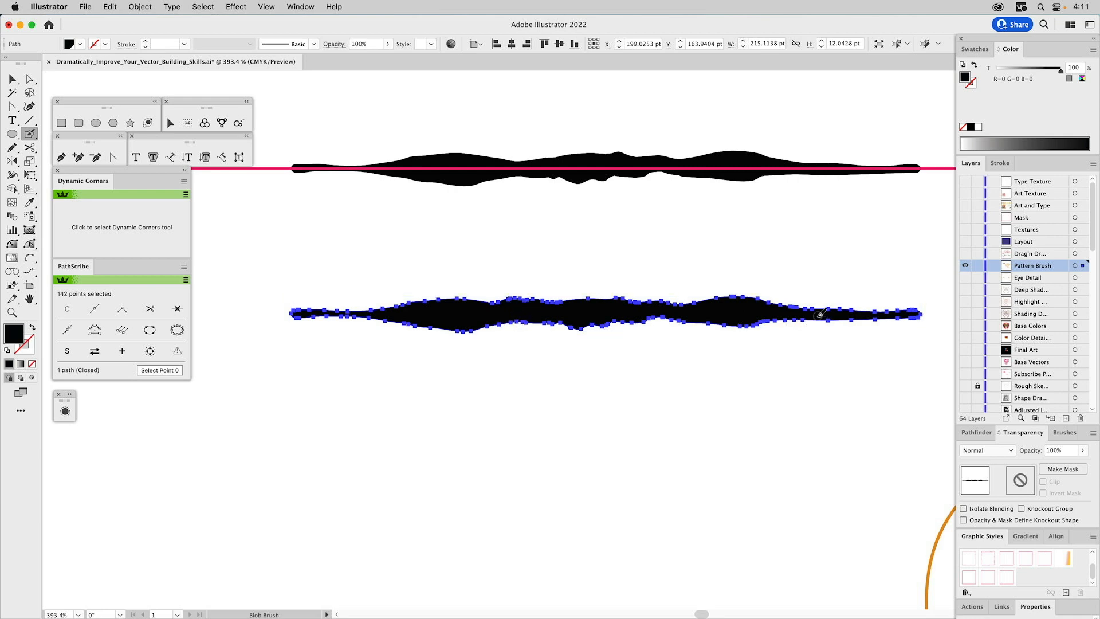
pyautogui.moveTo(818, 314); pyautogui.dragTo(854, 312)
pyautogui.press('super+shift+a')
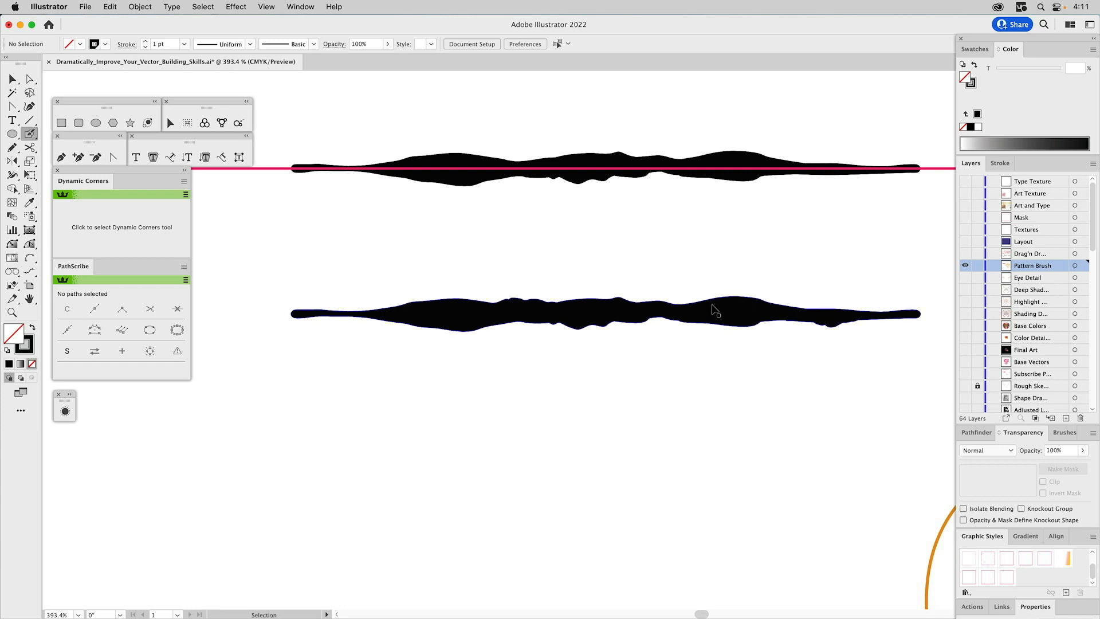
# Step: Erase small notches from the upper edge of the lower black shape's left bulge with the Eraser tool
pyautogui.keyDown('super'); pyautogui.click(716, 309); pyautogui.keyUp('super')
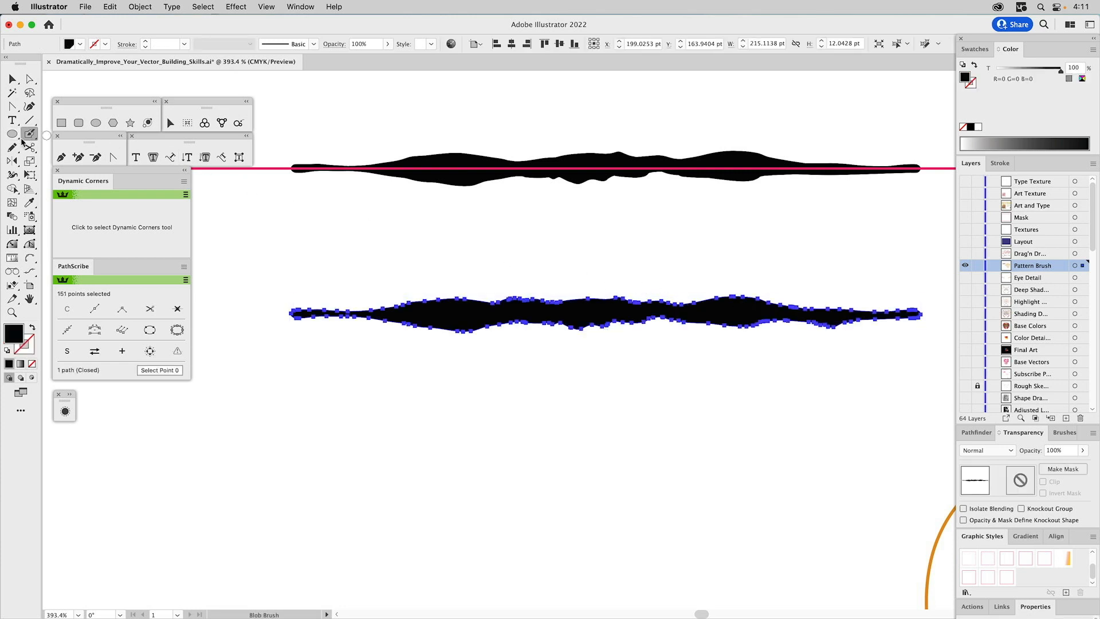
pyautogui.moveTo(29, 147); pyautogui.dragTo(68, 149)
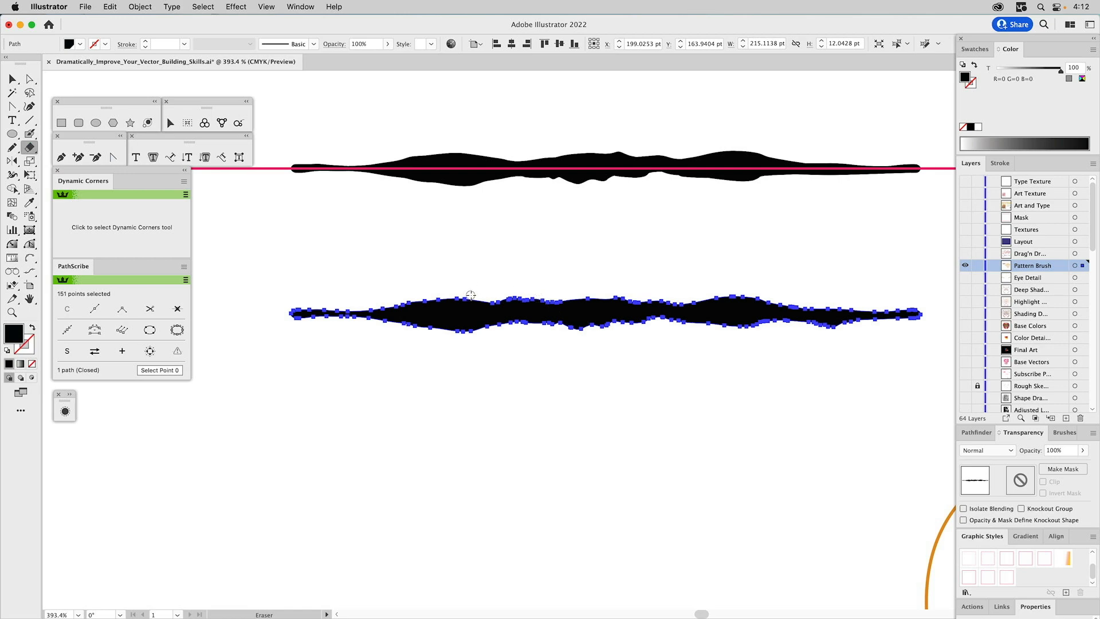
pyautogui.moveTo(474, 295); pyautogui.dragTo(437, 293)
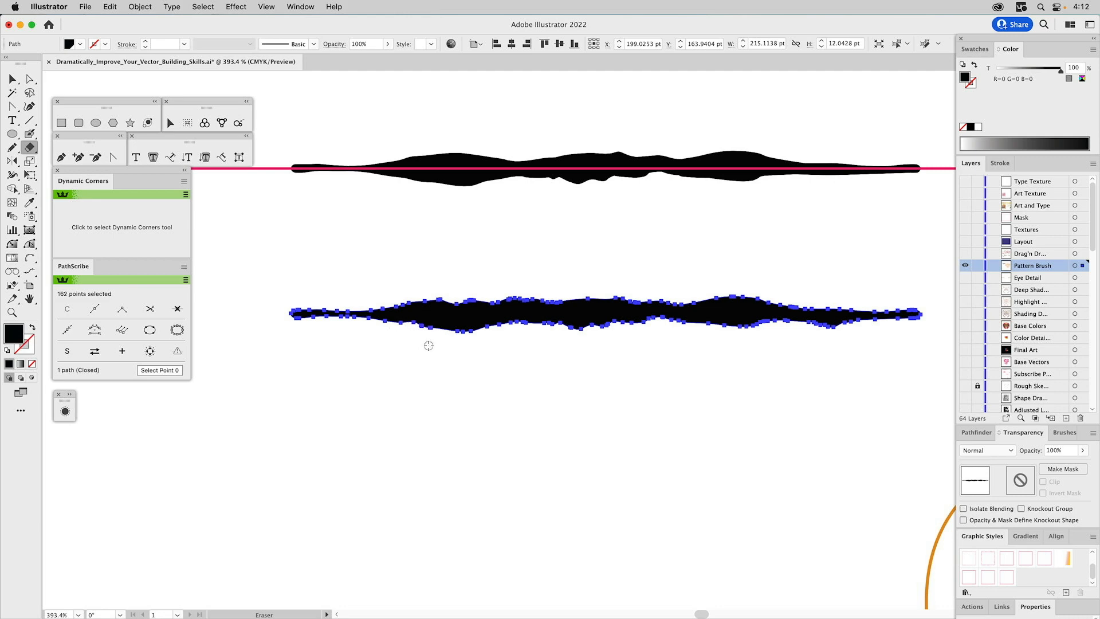
pyautogui.press('v')
pyautogui.click(448, 348)
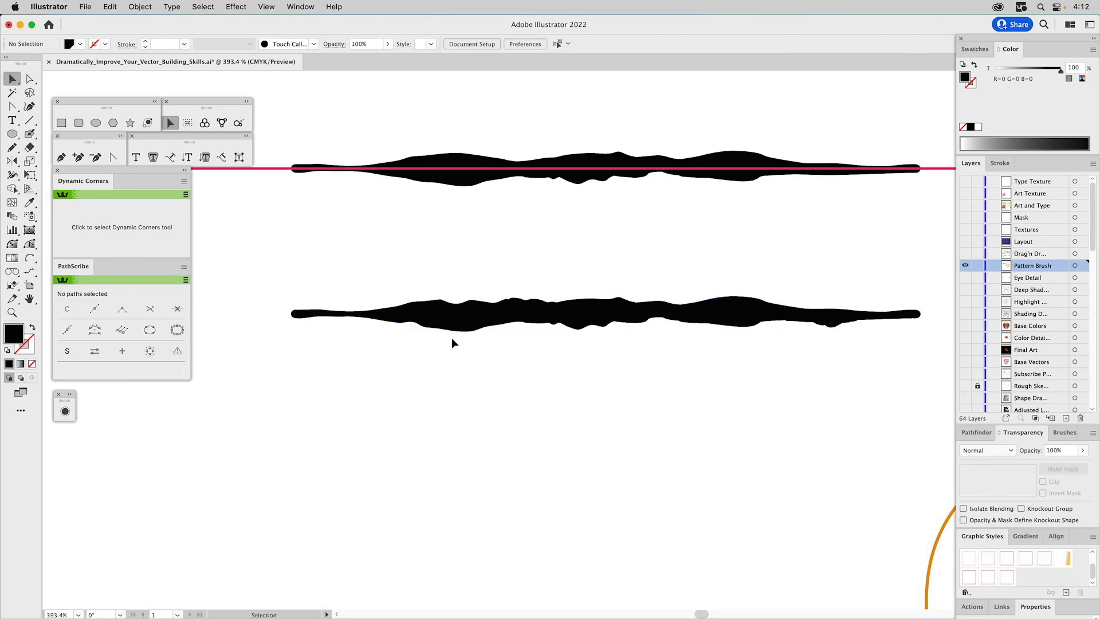
pyautogui.click(458, 319)
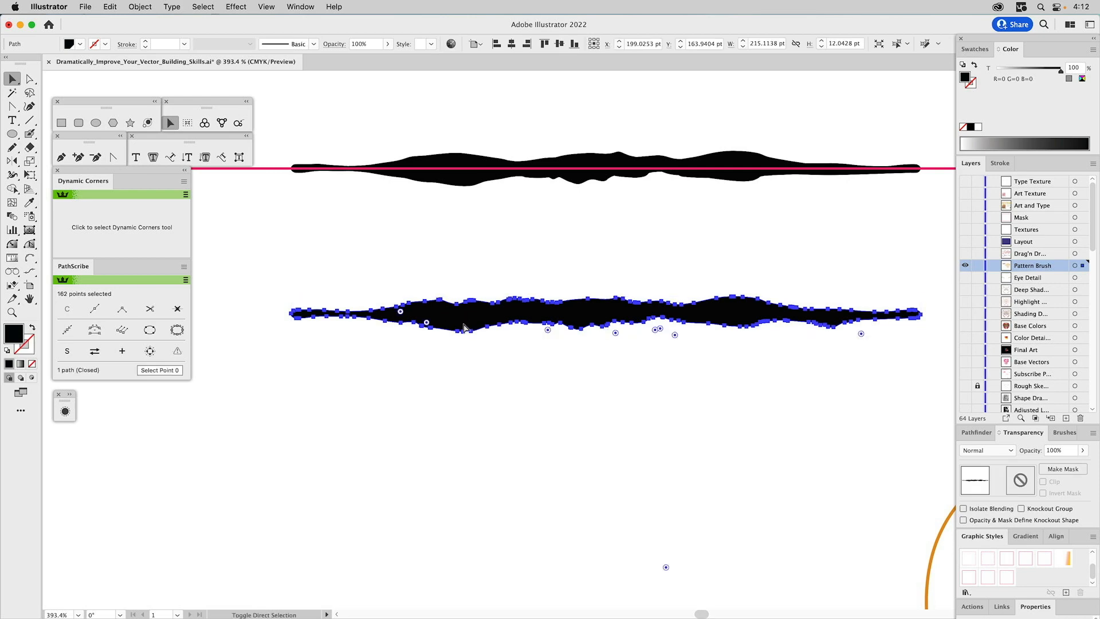
pyautogui.press('super+0')
pyautogui.click(517, 207)
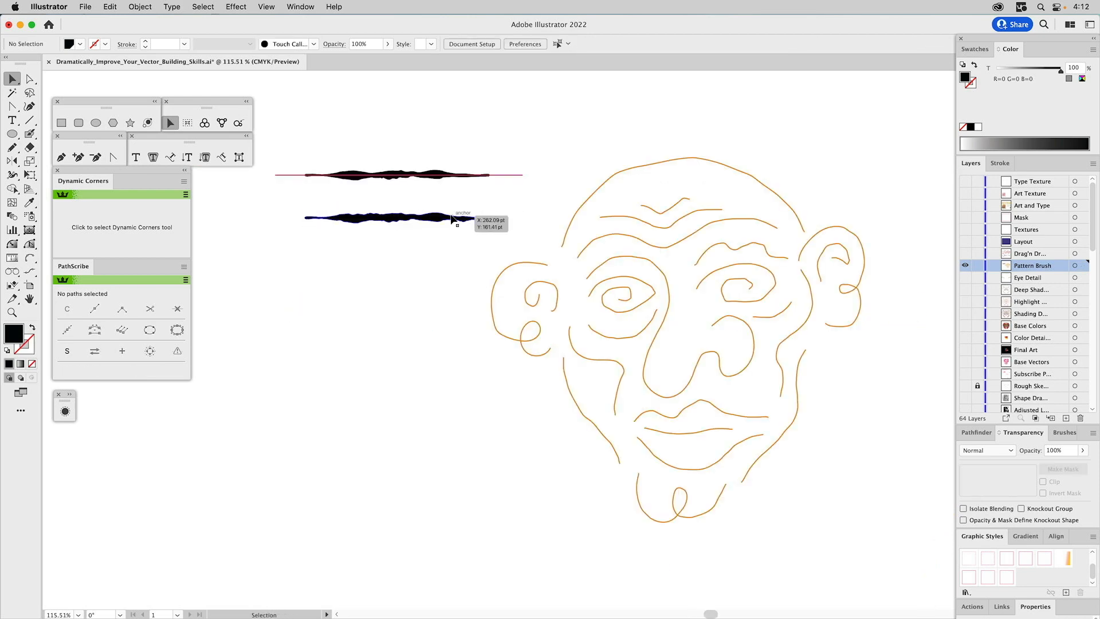
# Step: Undock the Brushes panel beside the artwork, make it taller and switch it to Thumbnail View
pyautogui.click(1063, 437)
pyautogui.moveTo(1064, 437)
pyautogui.mouseDown()
pyautogui.moveTo(834, 413)
pyautogui.moveTo(291, 298)
pyautogui.moveTo(232, 270)
pyautogui.mouseUp()
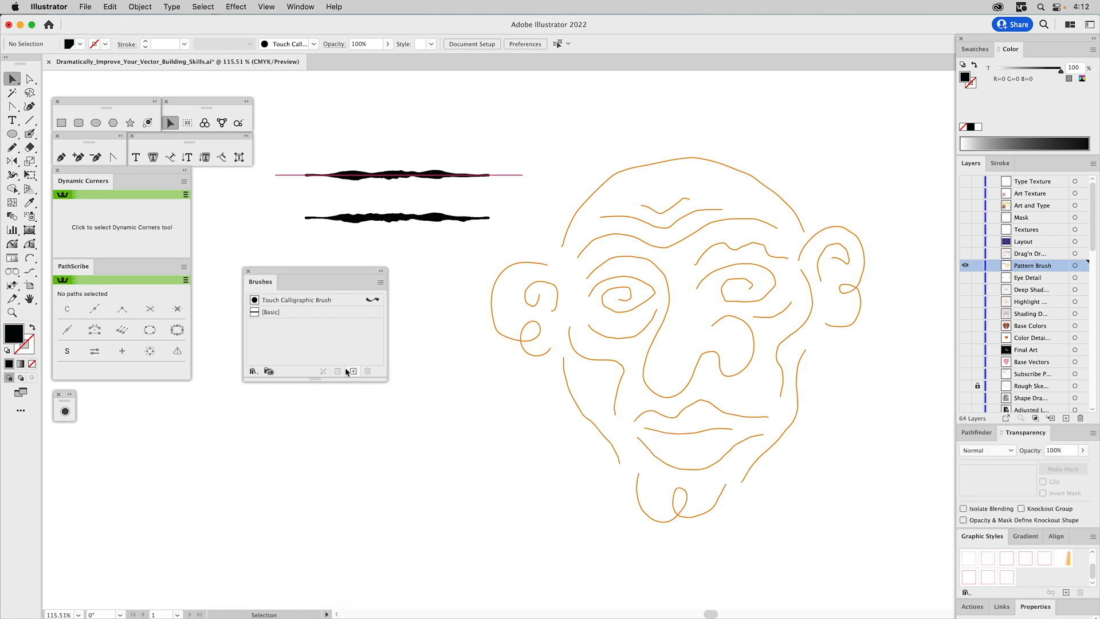
pyautogui.moveTo(329, 378); pyautogui.dragTo(335, 511)
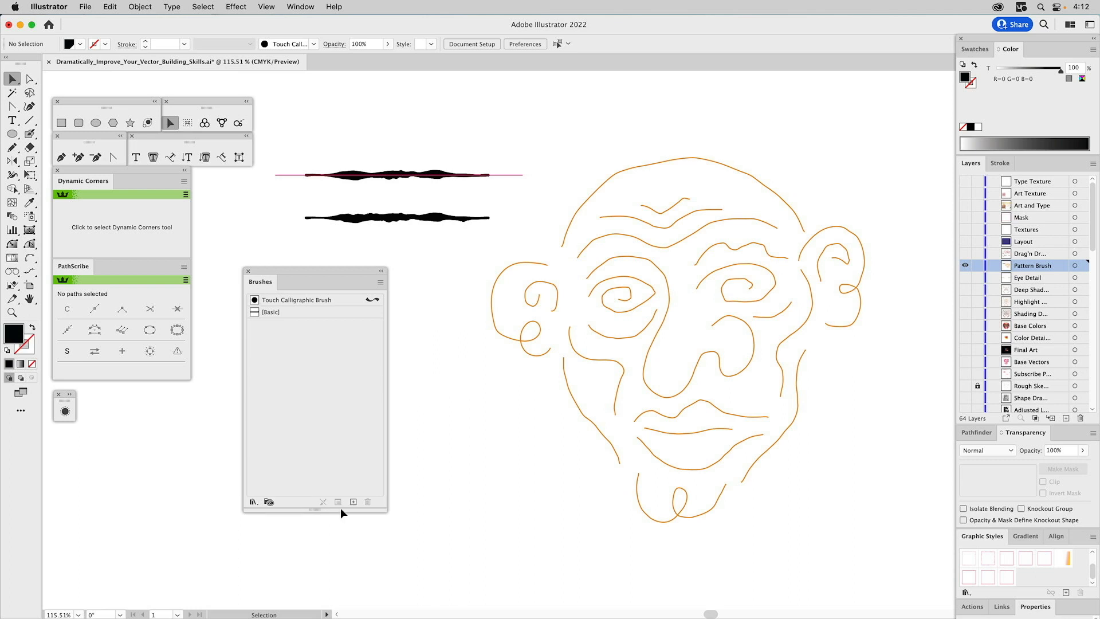
pyautogui.click(381, 282)
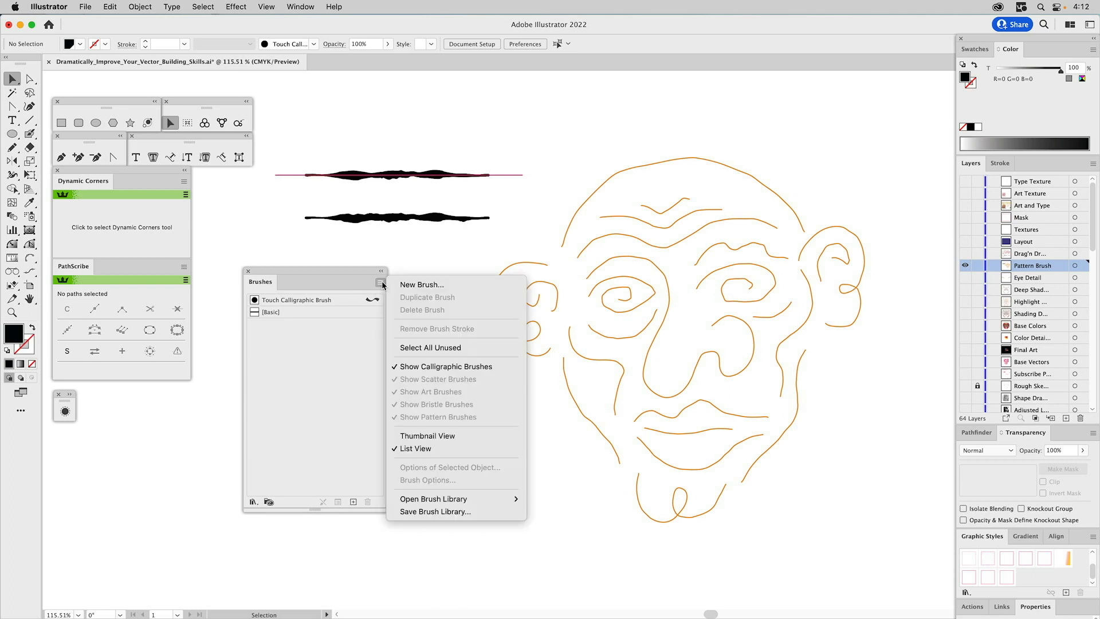
pyautogui.click(419, 437)
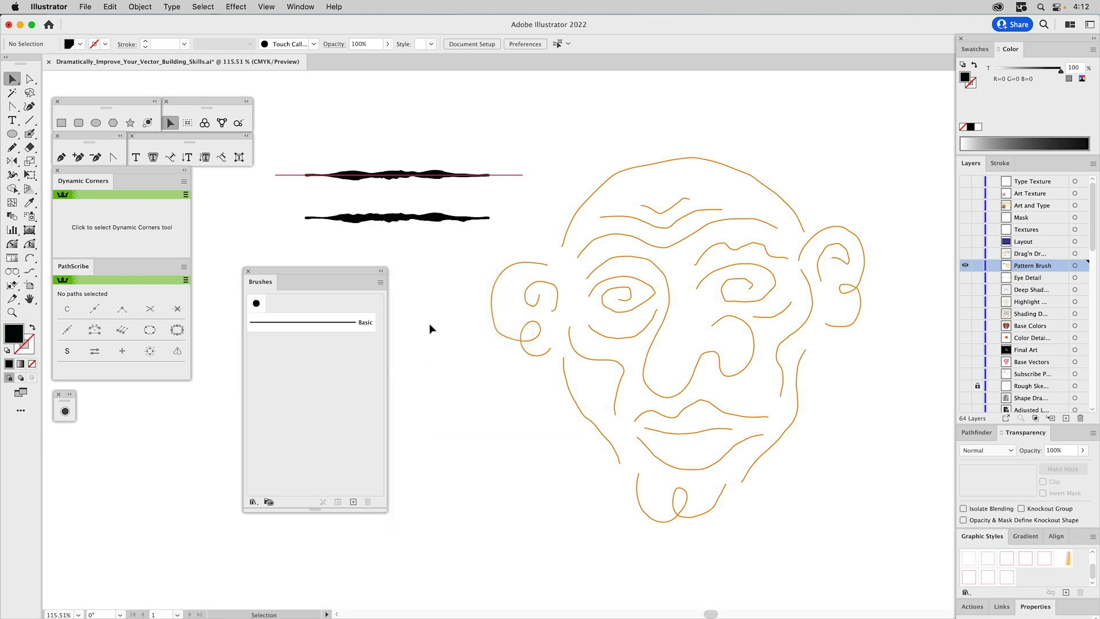
# Step: Create a pattern brush named Organic from the lower black shape, with the colorization method set to Tints
pyautogui.moveTo(387, 223)
pyautogui.mouseDown()
pyautogui.moveTo(415, 275)
pyautogui.moveTo(294, 393)
pyautogui.mouseUp()
pyautogui.click(507, 381)
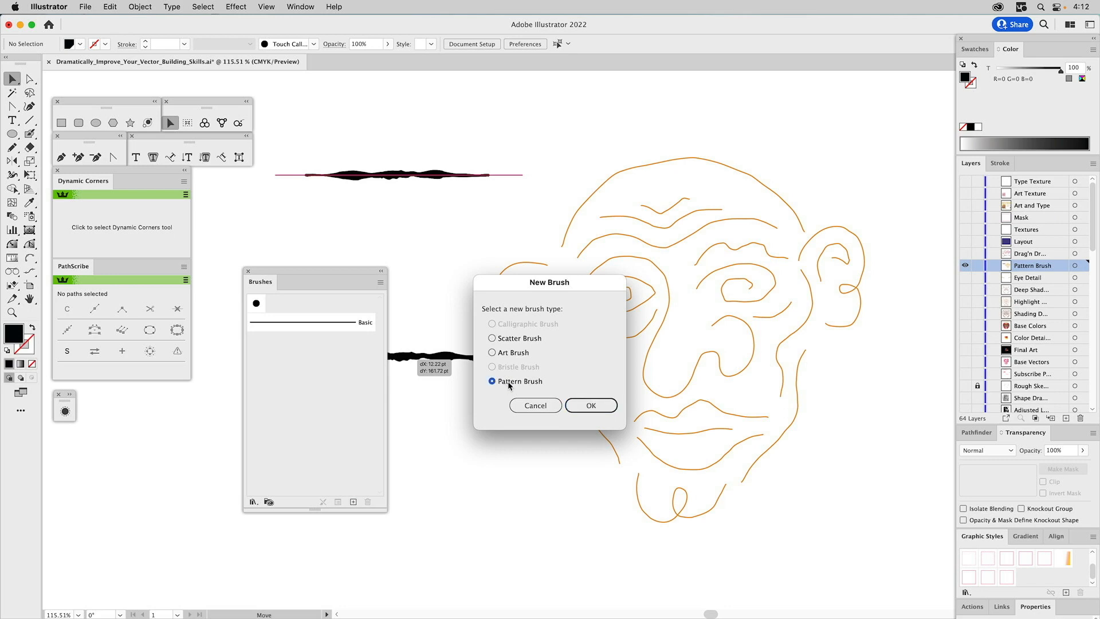
pyautogui.click(578, 406)
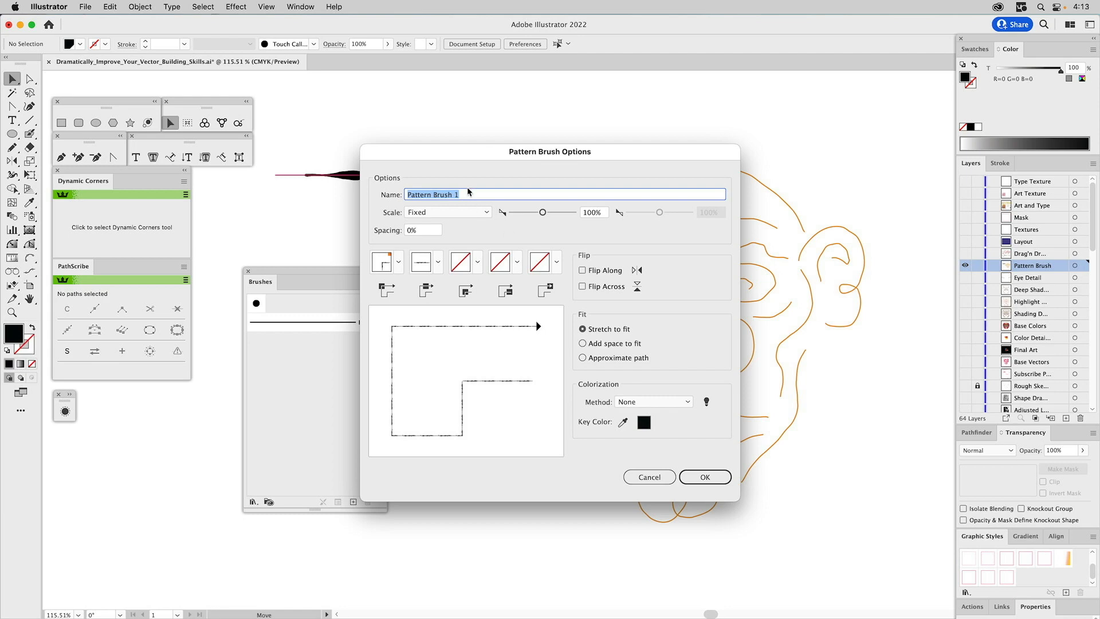
pyautogui.click(648, 402)
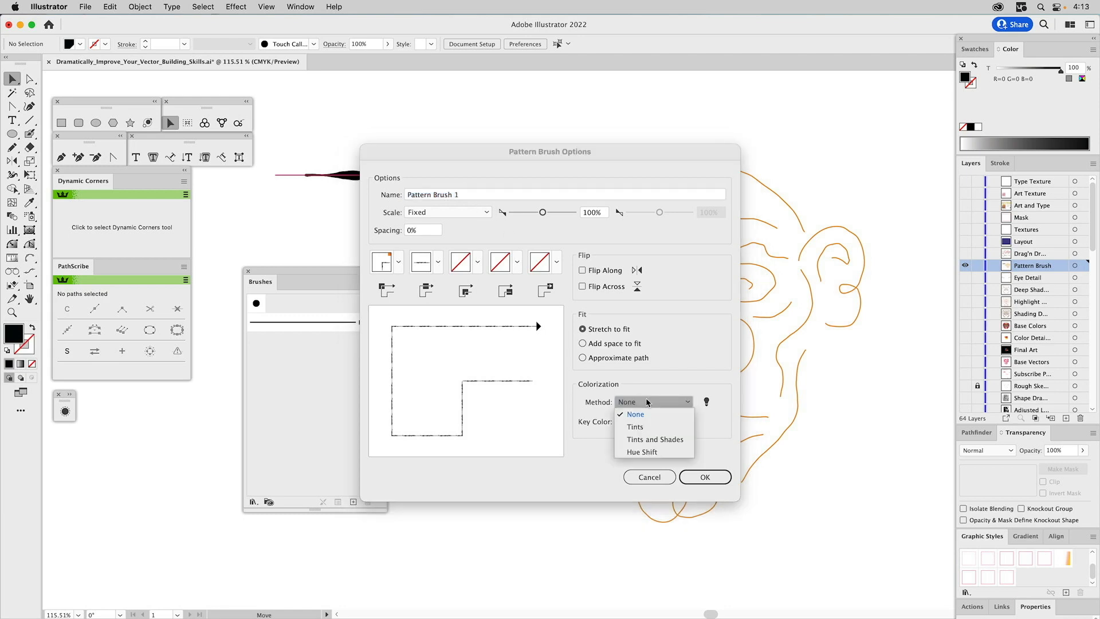
pyautogui.click(640, 428)
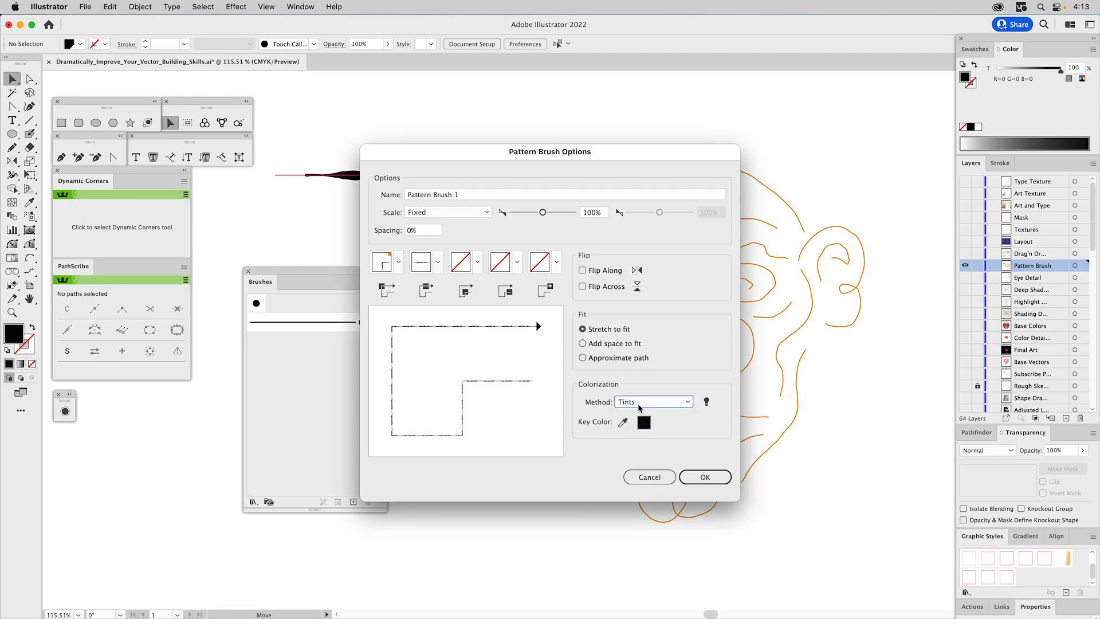
pyautogui.moveTo(468, 194); pyautogui.dragTo(389, 194)
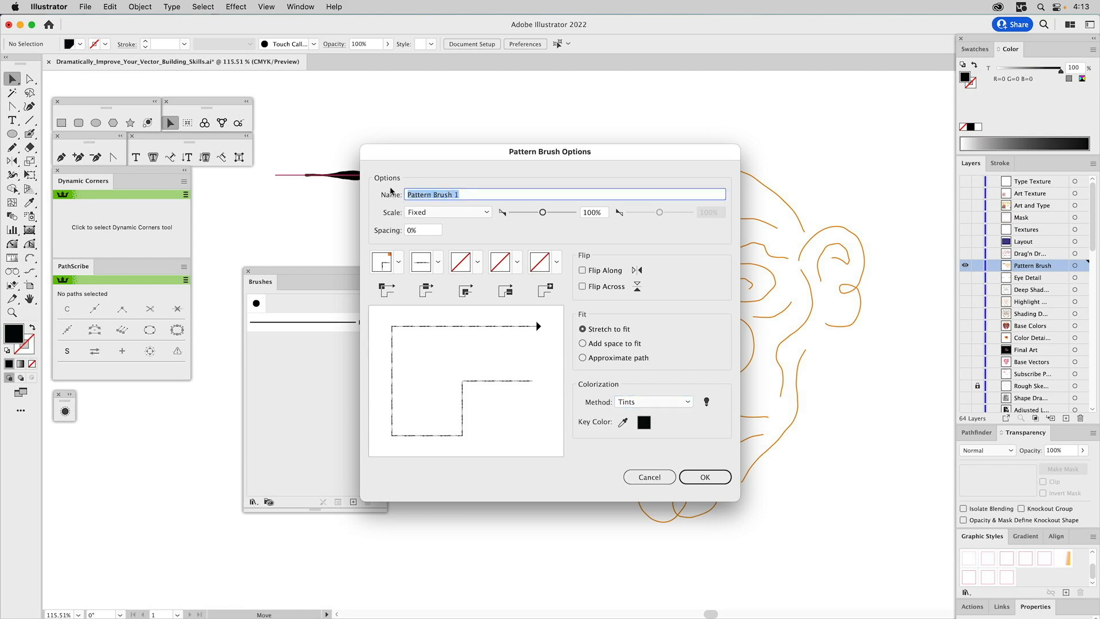
pyautogui.write('Organic')
pyautogui.click(699, 476)
pyautogui.click(406, 272)
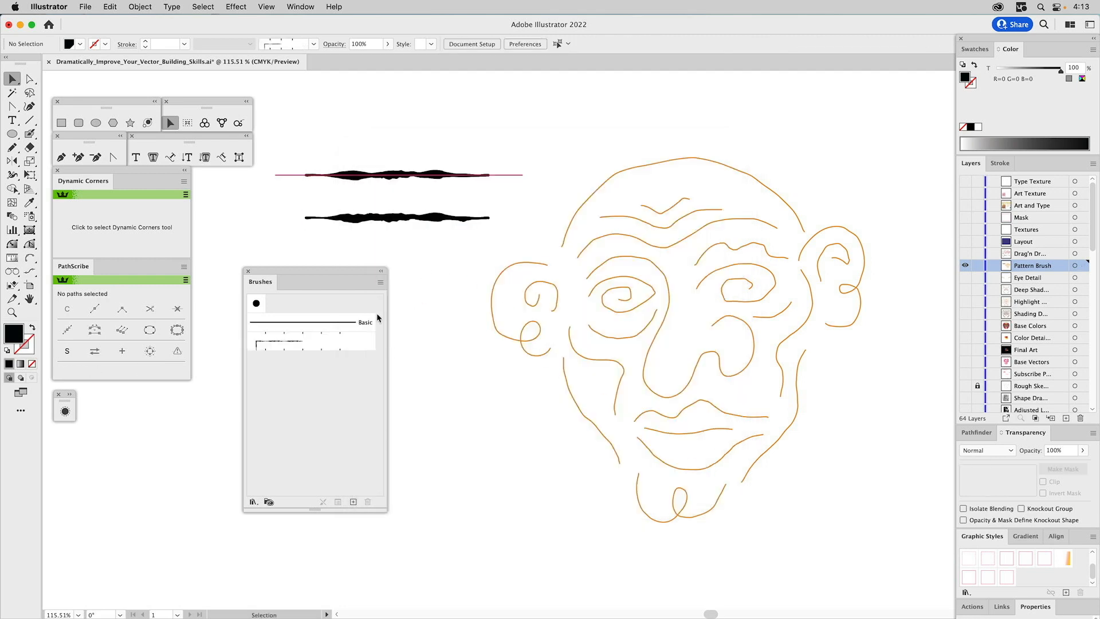
# Step: Apply the Organic pattern brush to all the line paths of the face drawing
pyautogui.moveTo(531, 142); pyautogui.dragTo(899, 536)
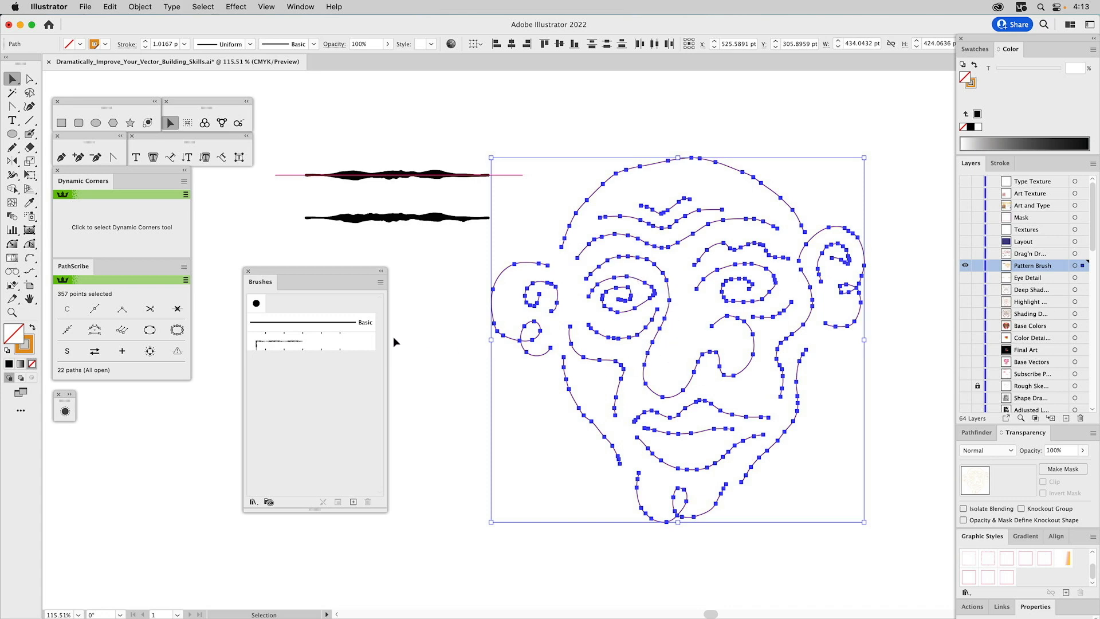
pyautogui.click(308, 344)
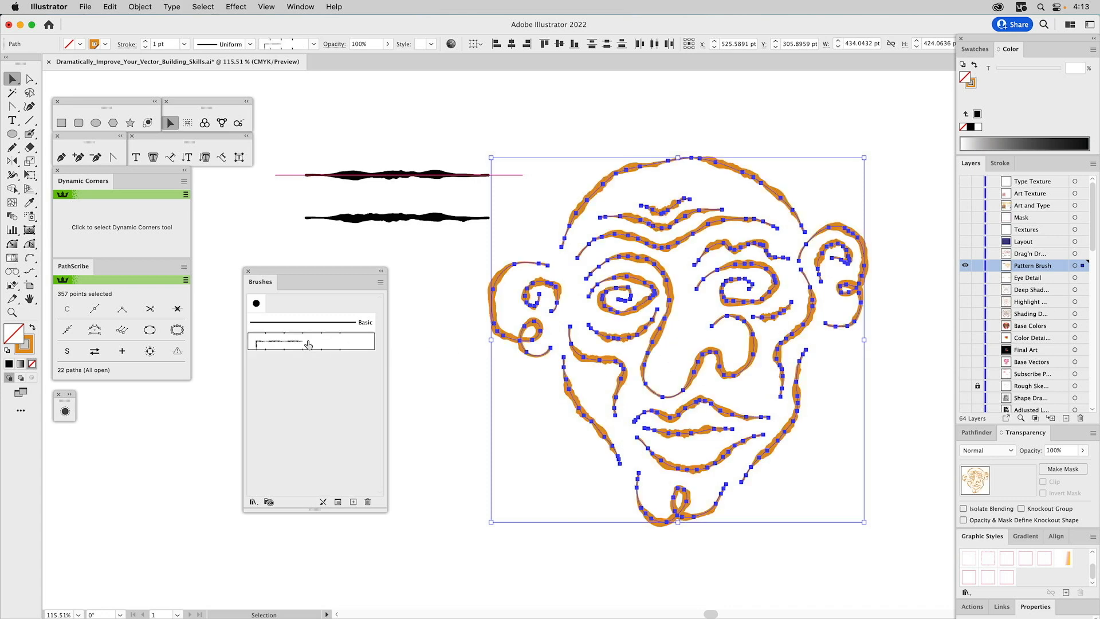
pyautogui.click(522, 400)
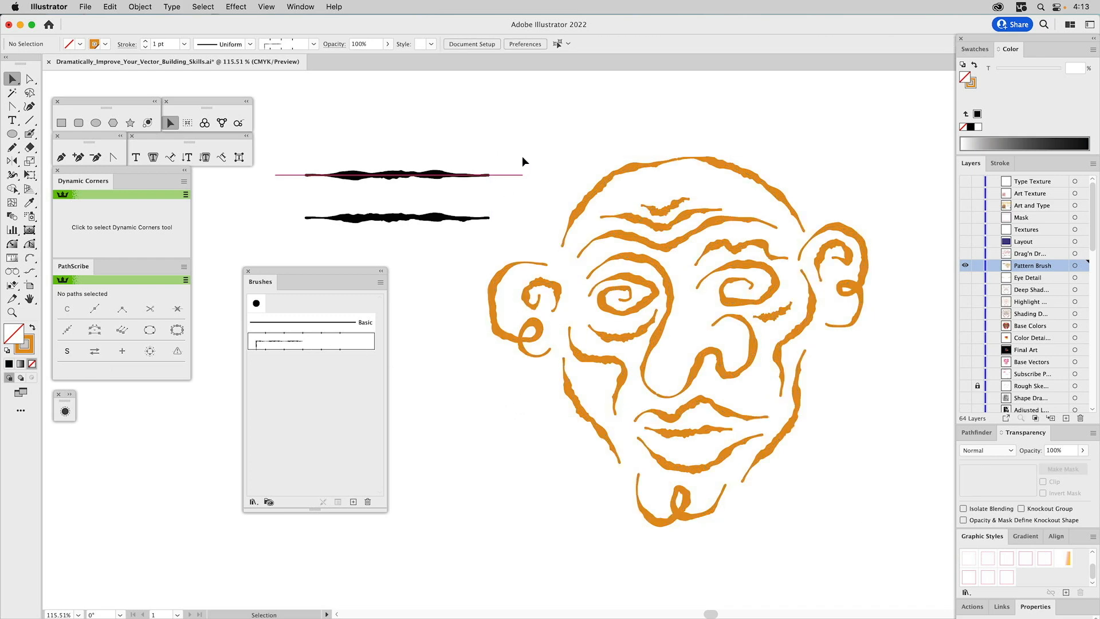
# Step: Group the face's line paths and give a copy a light gray stroke
pyautogui.moveTo(535, 144); pyautogui.dragTo(896, 543)
pyautogui.press('super+g')
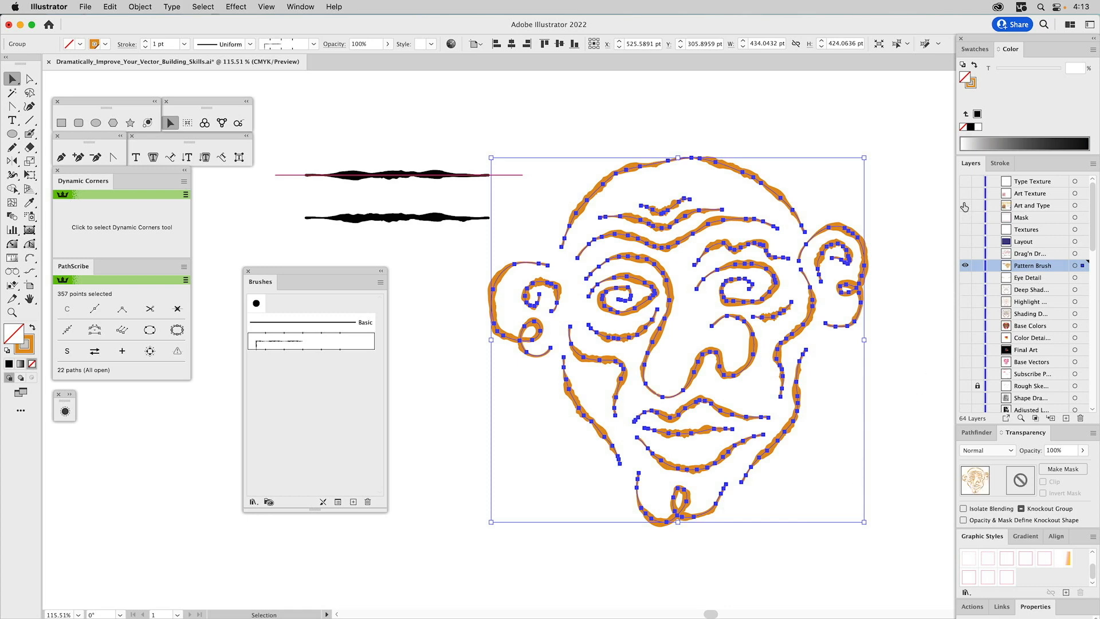
pyautogui.click(975, 49)
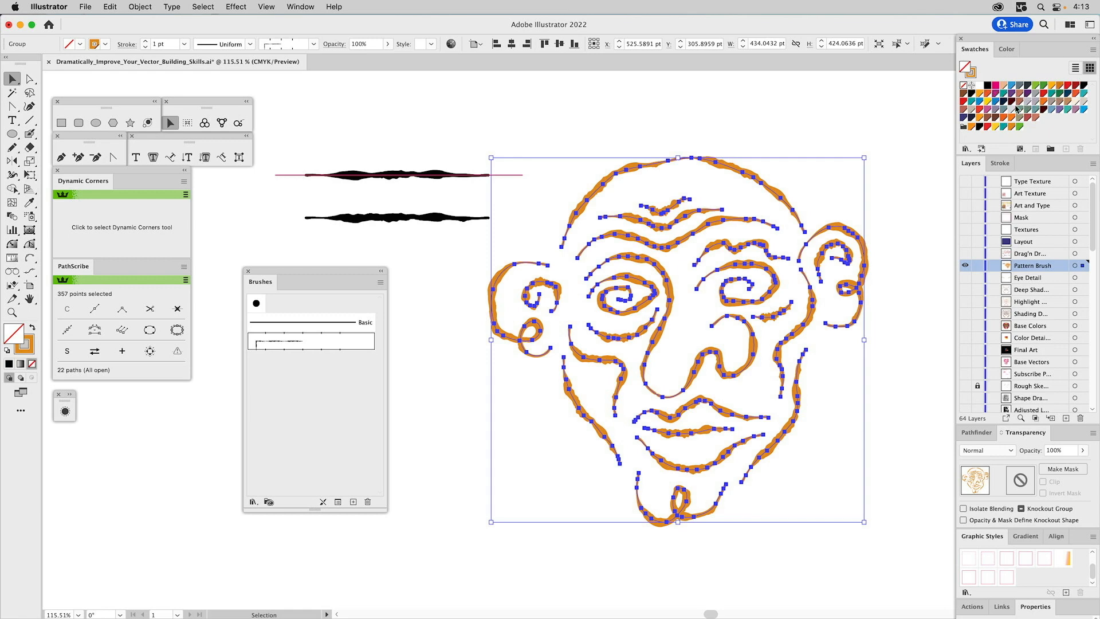
pyautogui.moveTo(1013, 109); pyautogui.dragTo(975, 70)
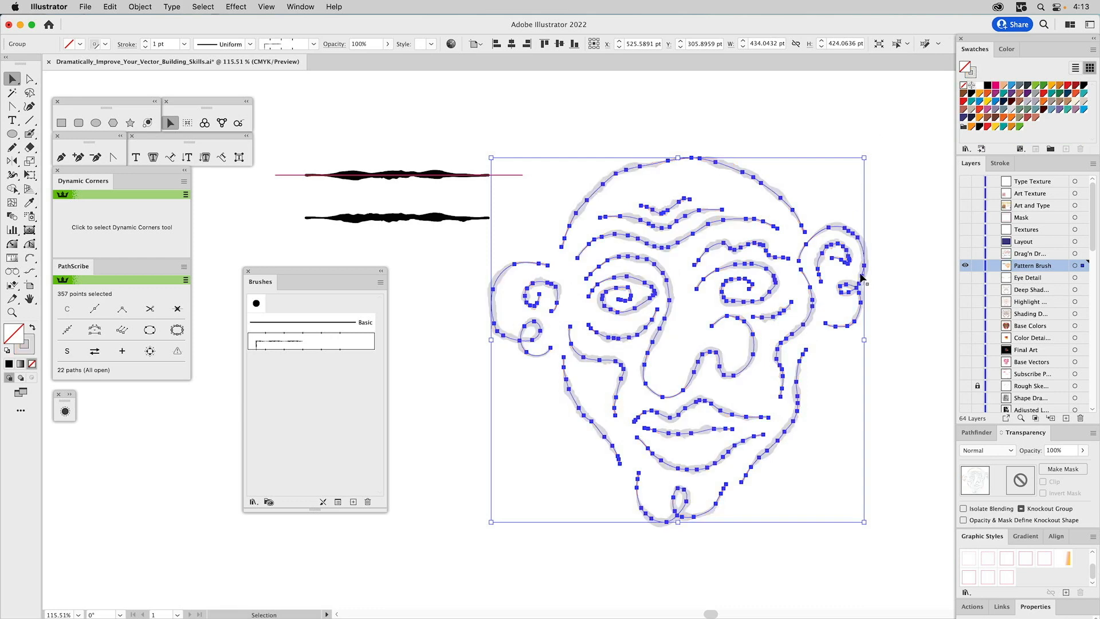
# Step: Nudge the gray face copy 3 pt down and set it behind the orange face as an offset shadow
pyautogui.press('Down')
pyautogui.press('Down')
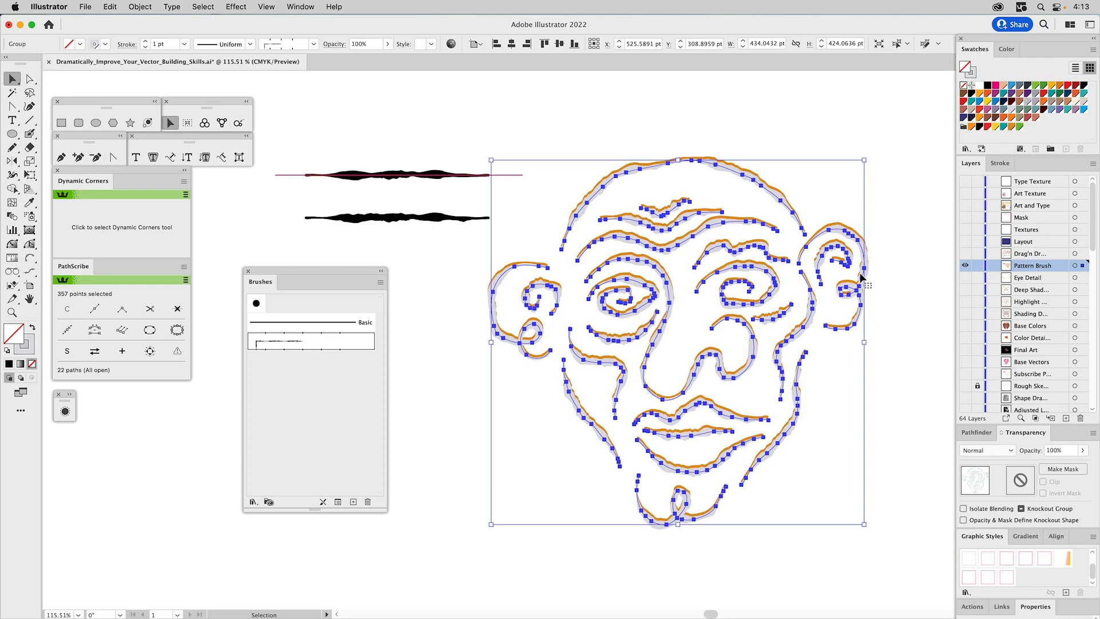
pyautogui.press('super+shift+a')
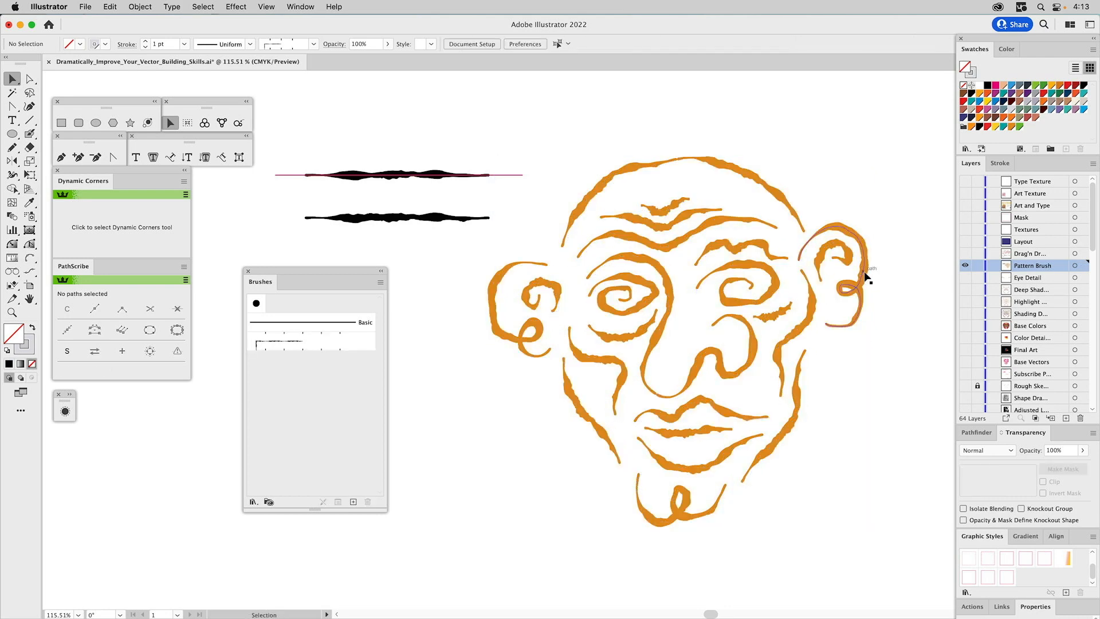
pyautogui.press('super+a')
pyautogui.press('a')
pyautogui.press('v')
pyautogui.click(840, 129)
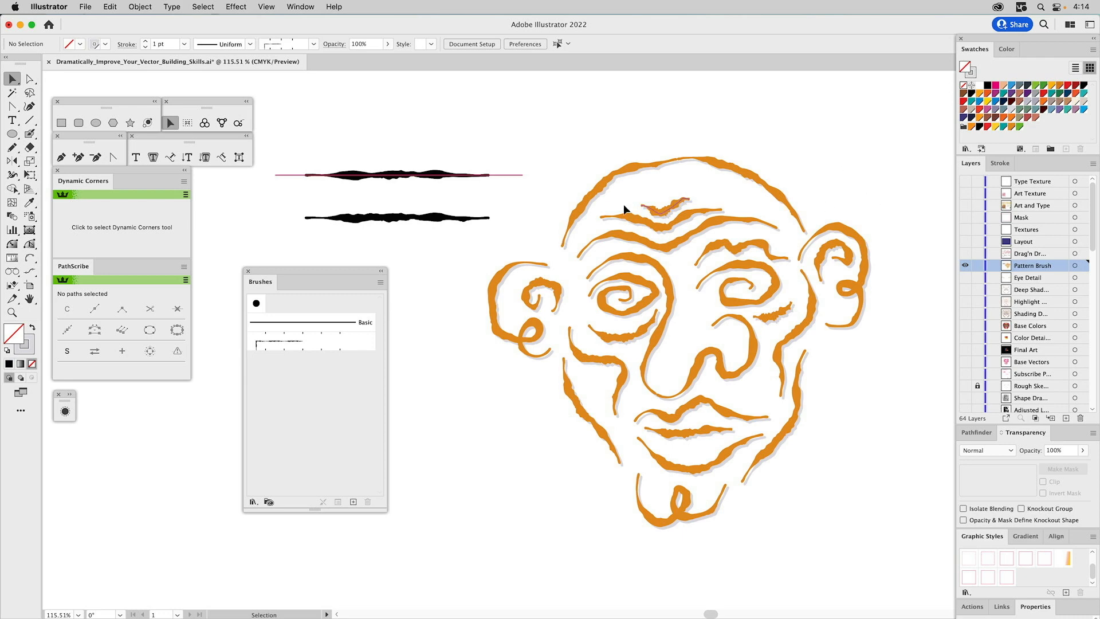
# Step: Close the Brushes panel, show the Drag'n Draw brush set layer and hide the Pattern Brush layer
pyautogui.click(249, 271)
pyautogui.click(964, 253)
pyautogui.click(964, 266)
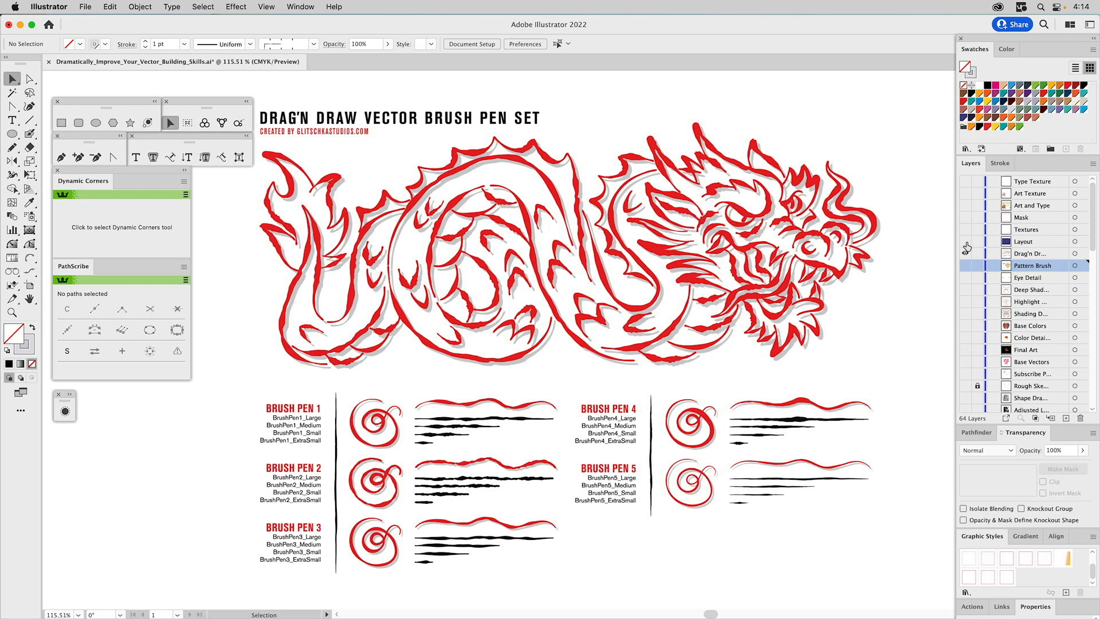
# Step: Replace the brush set artwork with the Layout, Art and Type, and Textures layers, and make Textures the active layer
pyautogui.click(966, 242)
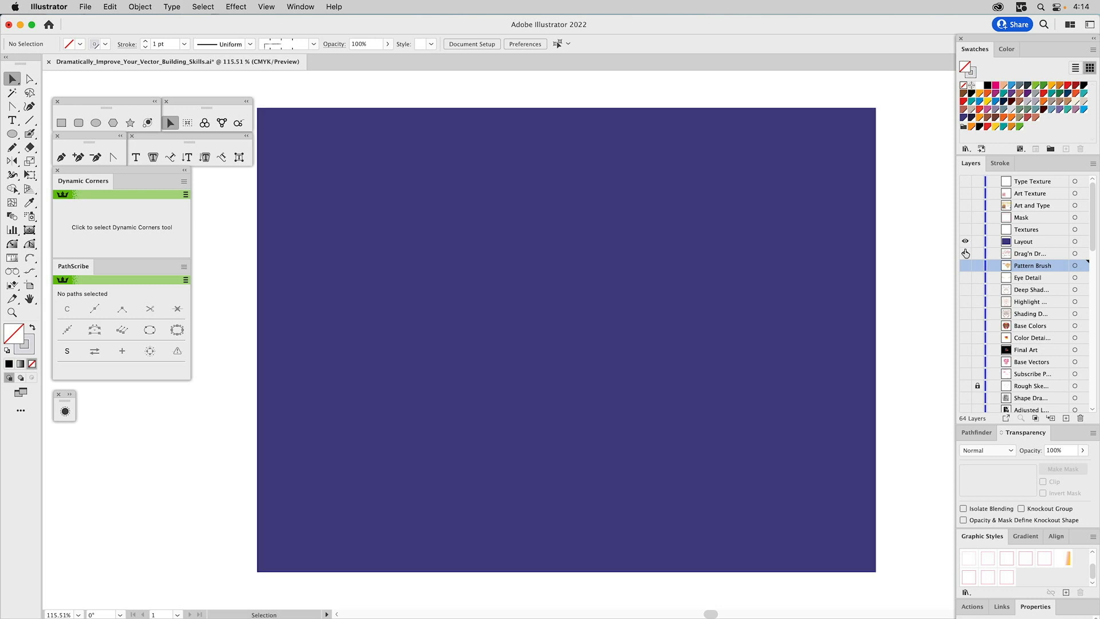
pyautogui.click(966, 206)
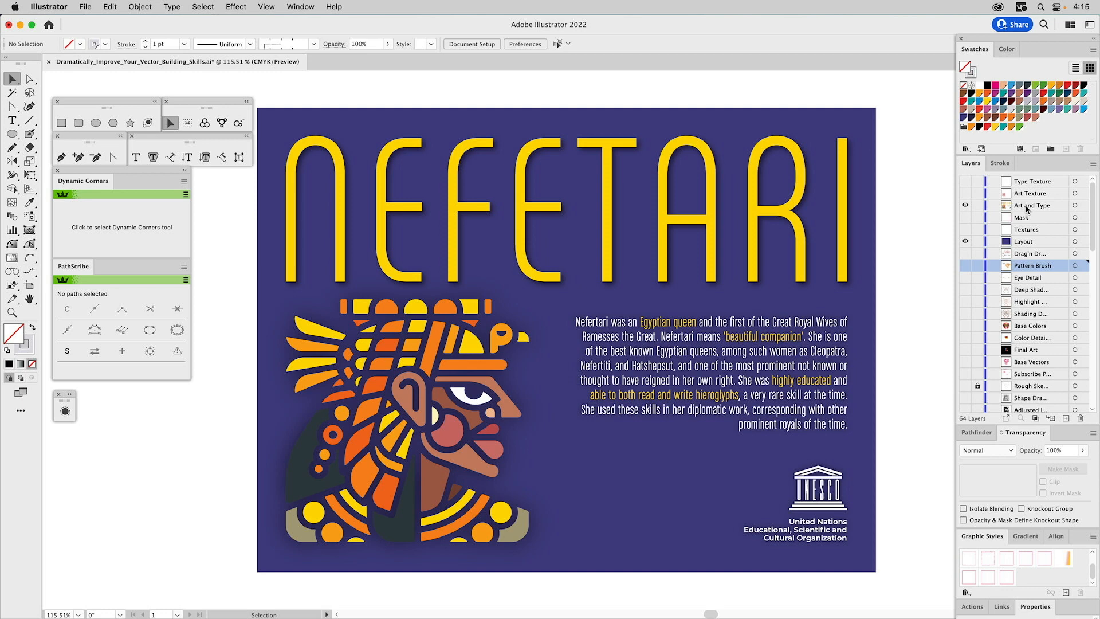
pyautogui.click(964, 230)
pyautogui.click(1017, 232)
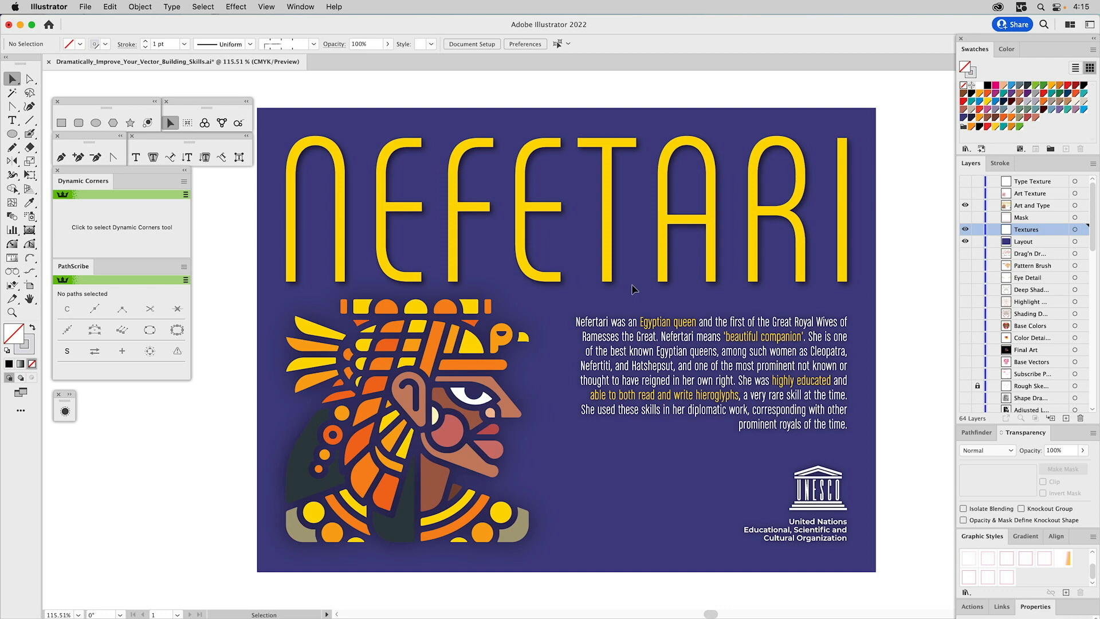
# Step: Place Grayscale.tif as a linked image on the Textures layer and center it horizontally and vertically on the artboard
pyautogui.press('shift+super+p')
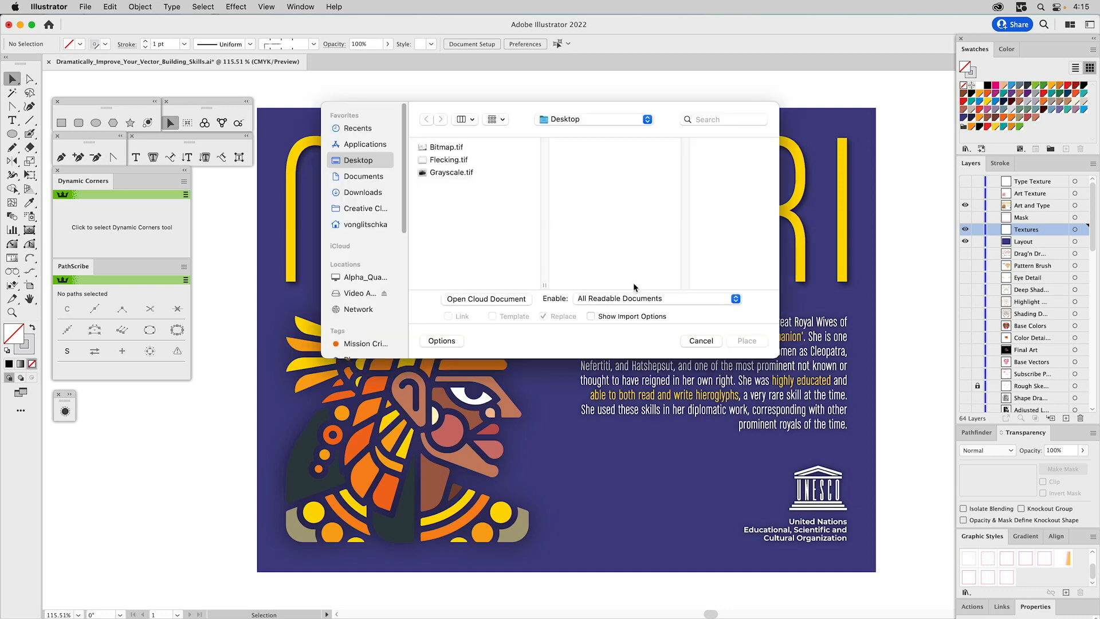
pyautogui.click(448, 174)
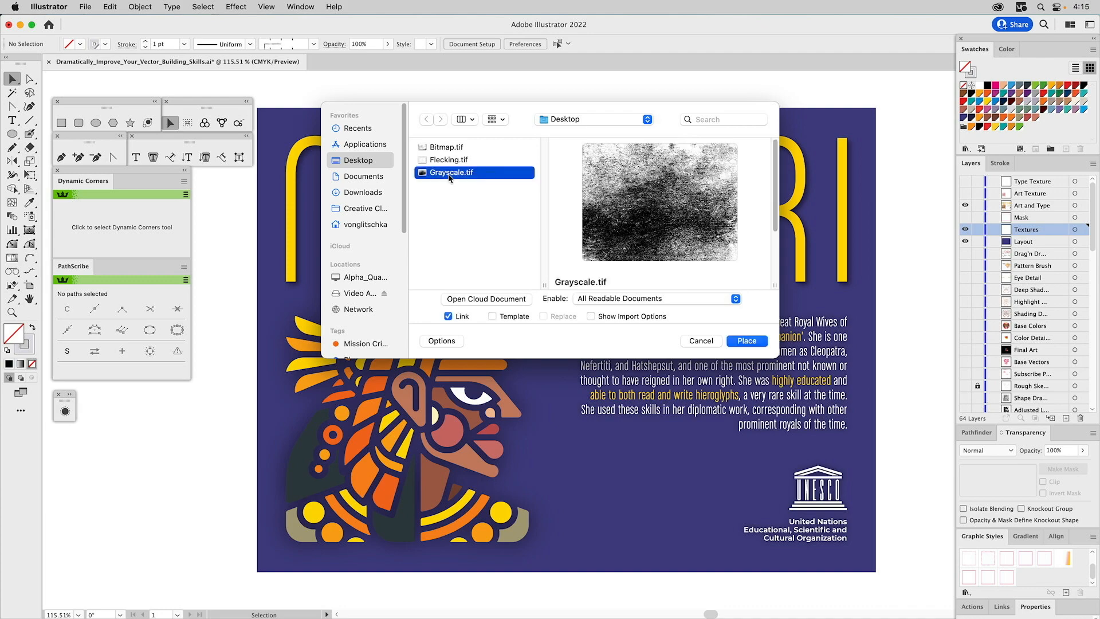
pyautogui.click(747, 341)
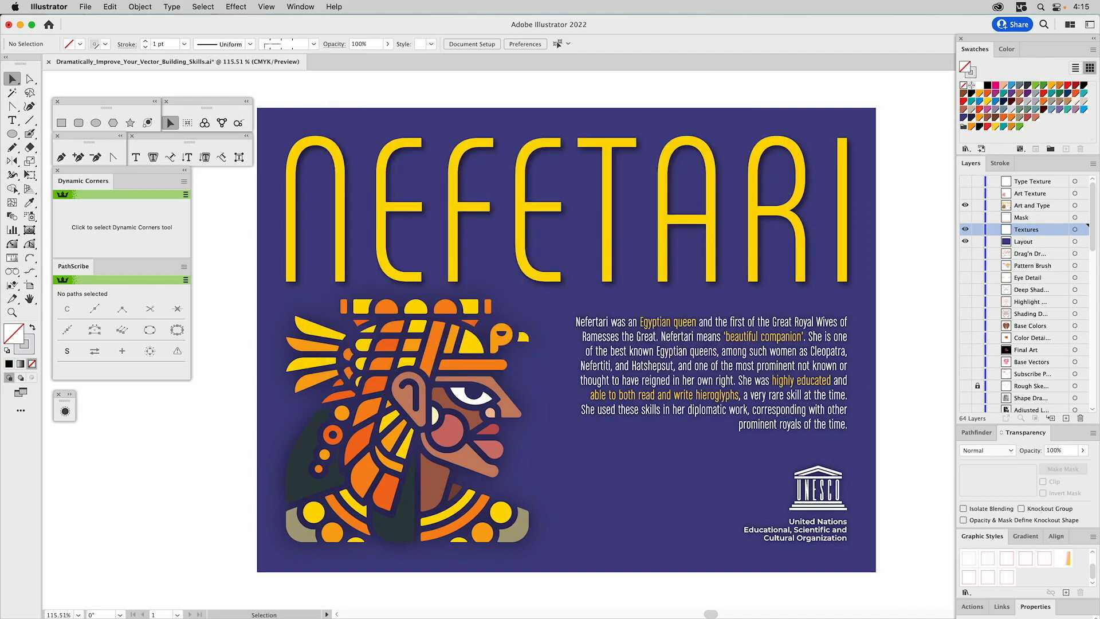
pyautogui.click(277, 121)
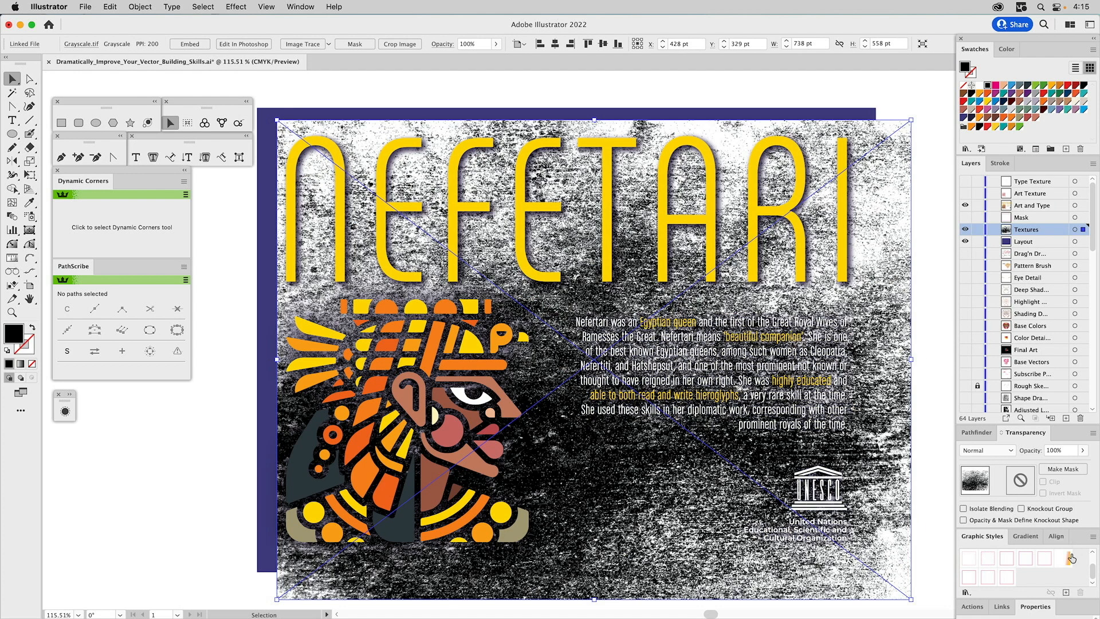
pyautogui.click(1056, 535)
pyautogui.click(987, 568)
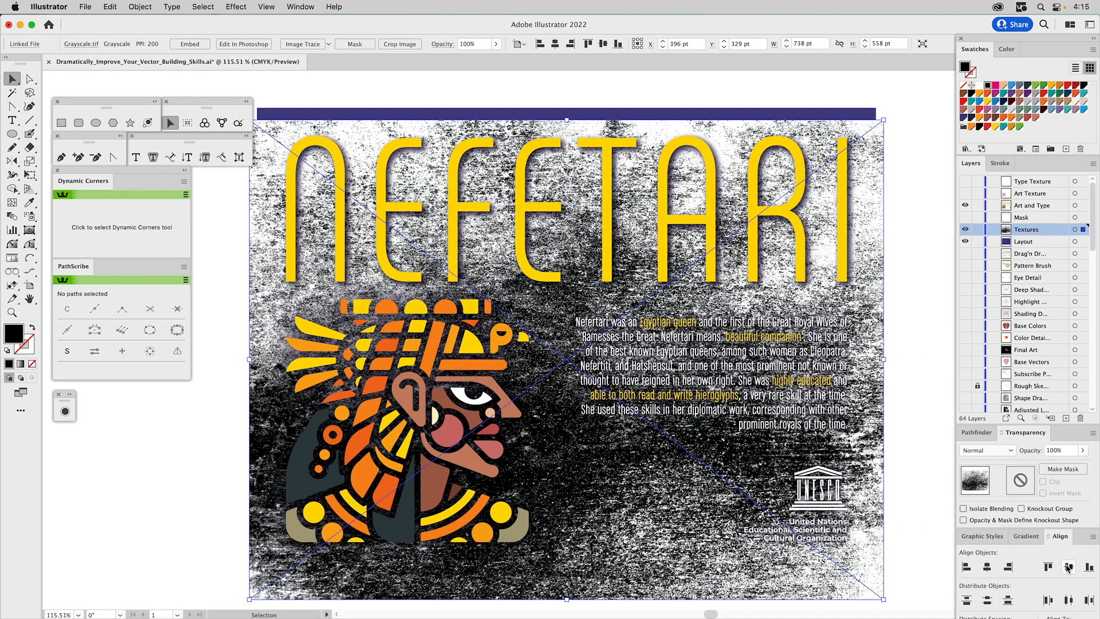
pyautogui.click(1068, 567)
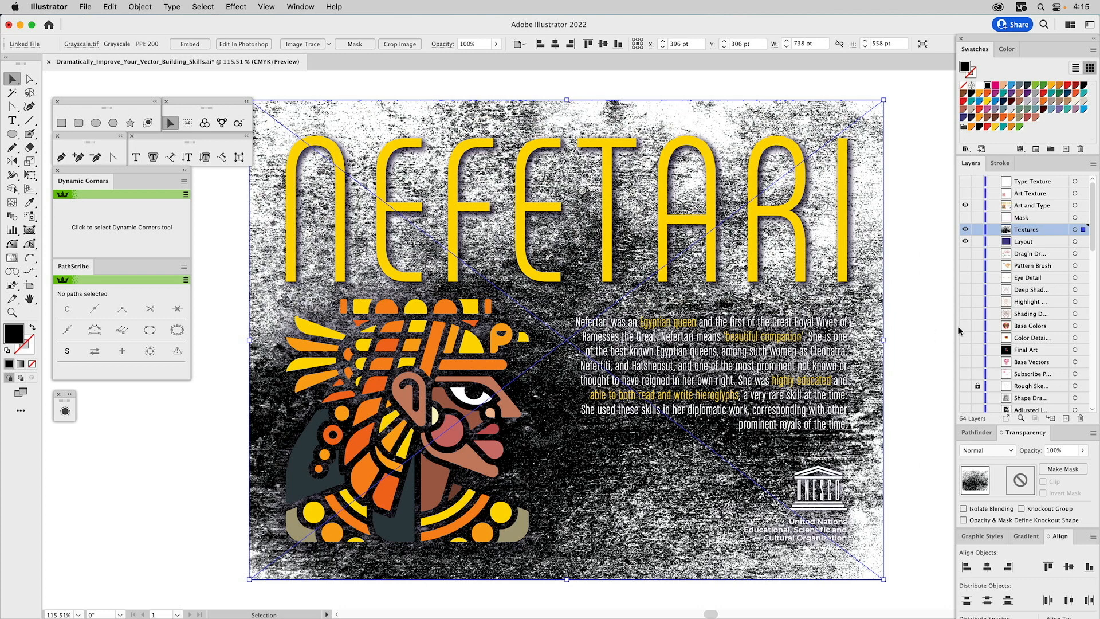
# Step: Color the grayscale texture dark navy, set its opacity to 40% and its blending mode to Multiply
pyautogui.click(971, 119)
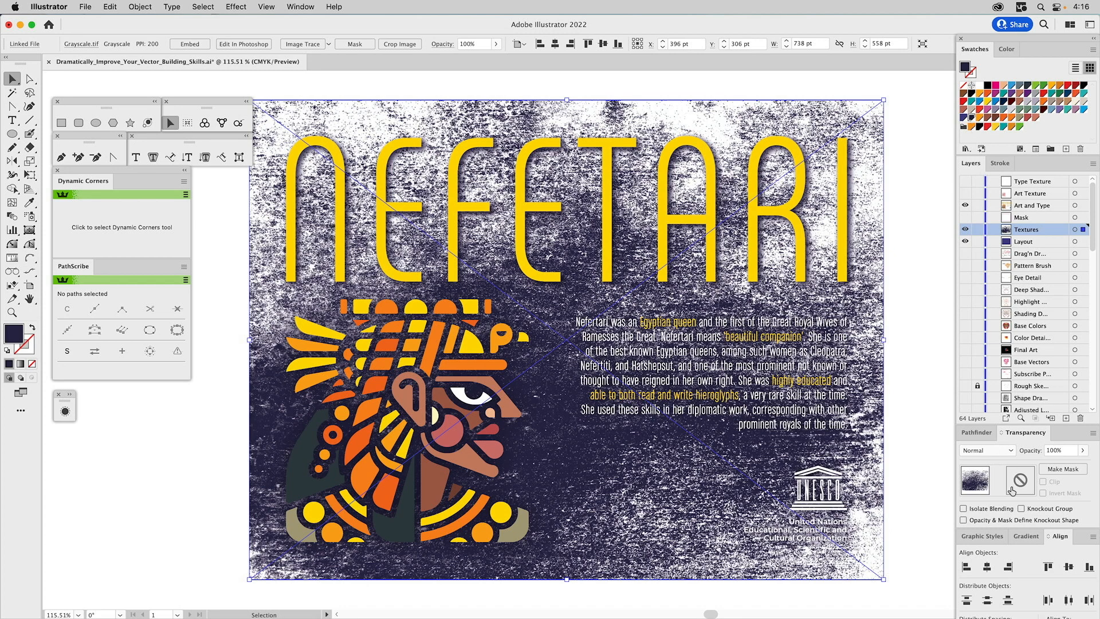
pyautogui.click(1057, 450)
pyautogui.write('40')
pyautogui.press('Return')
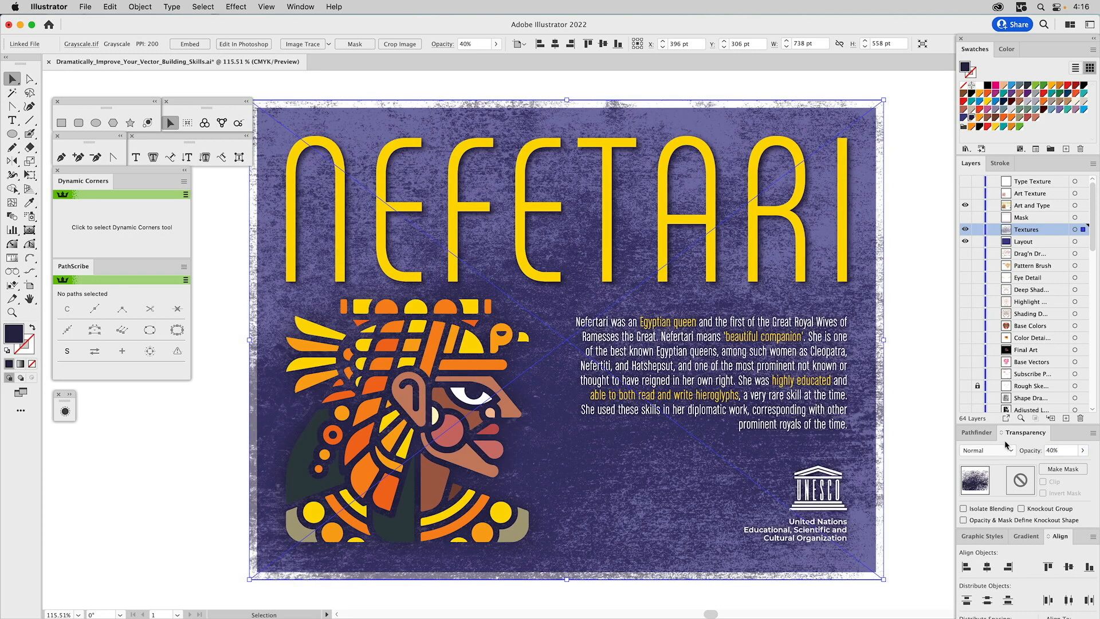
pyautogui.click(986, 451)
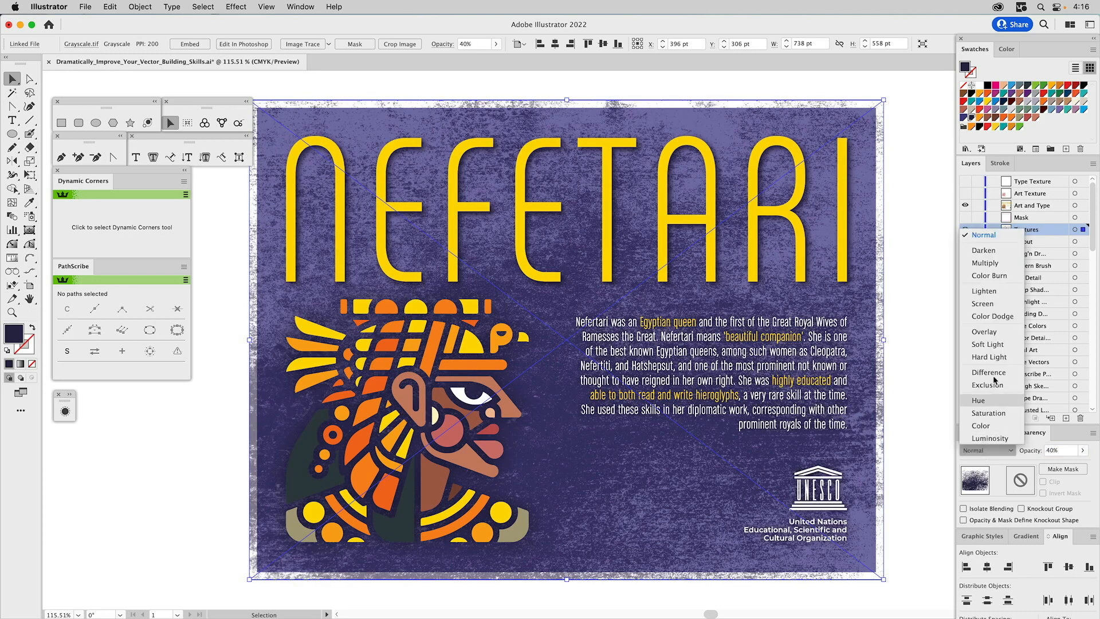
pyautogui.click(986, 265)
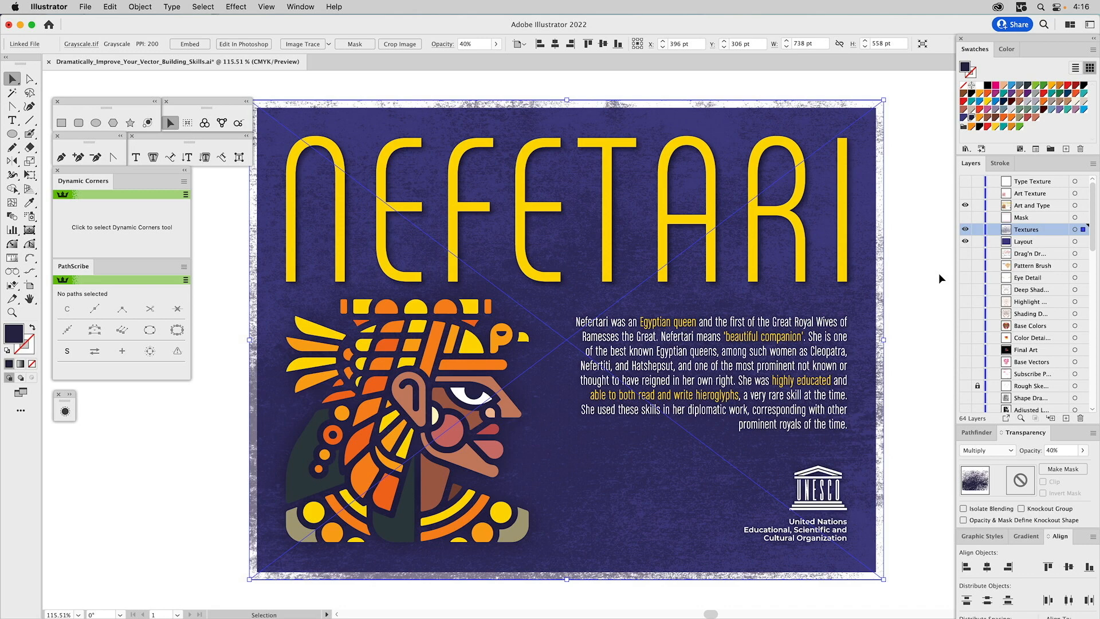
pyautogui.click(913, 179)
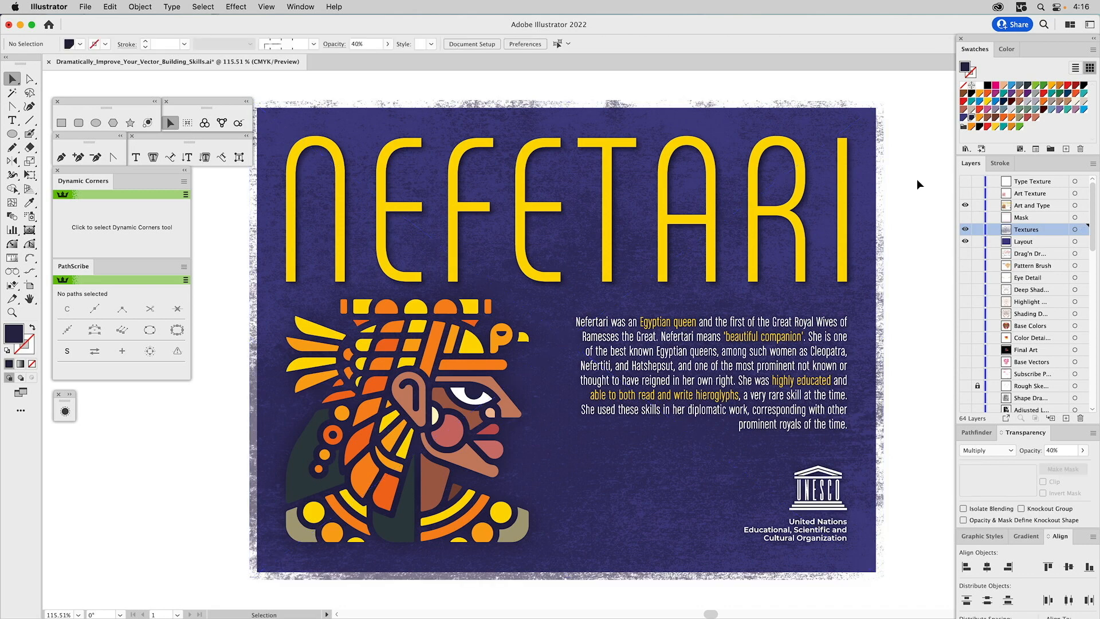
# Step: Place Bitmap.tif as a linked image over the poster and center it horizontally and vertically on the artboard
pyautogui.press('super+shift+p')
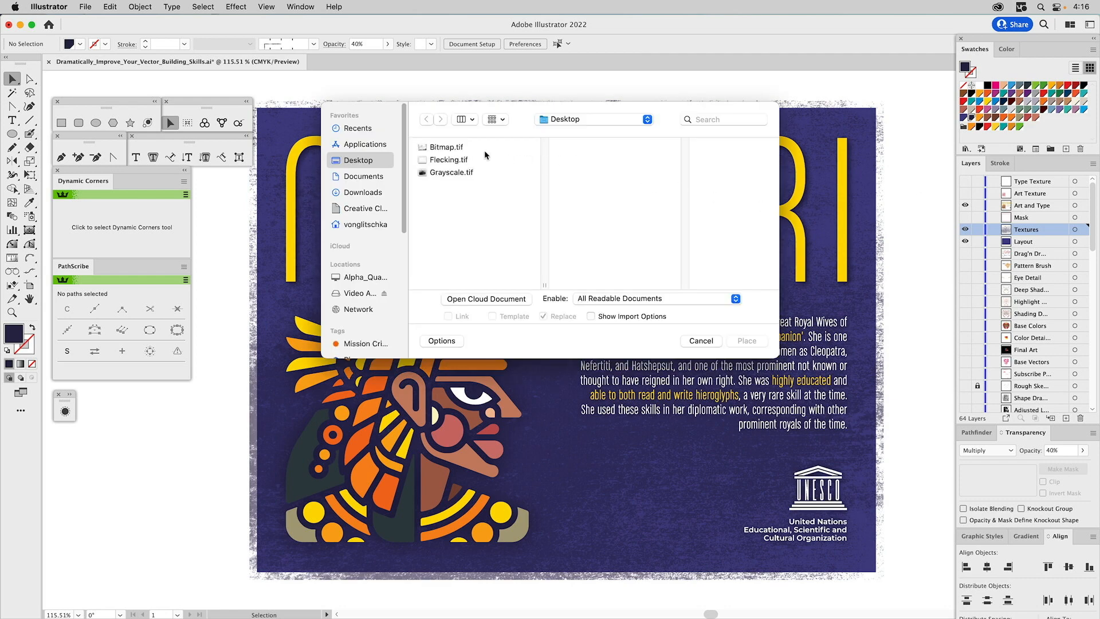
pyautogui.click(441, 147)
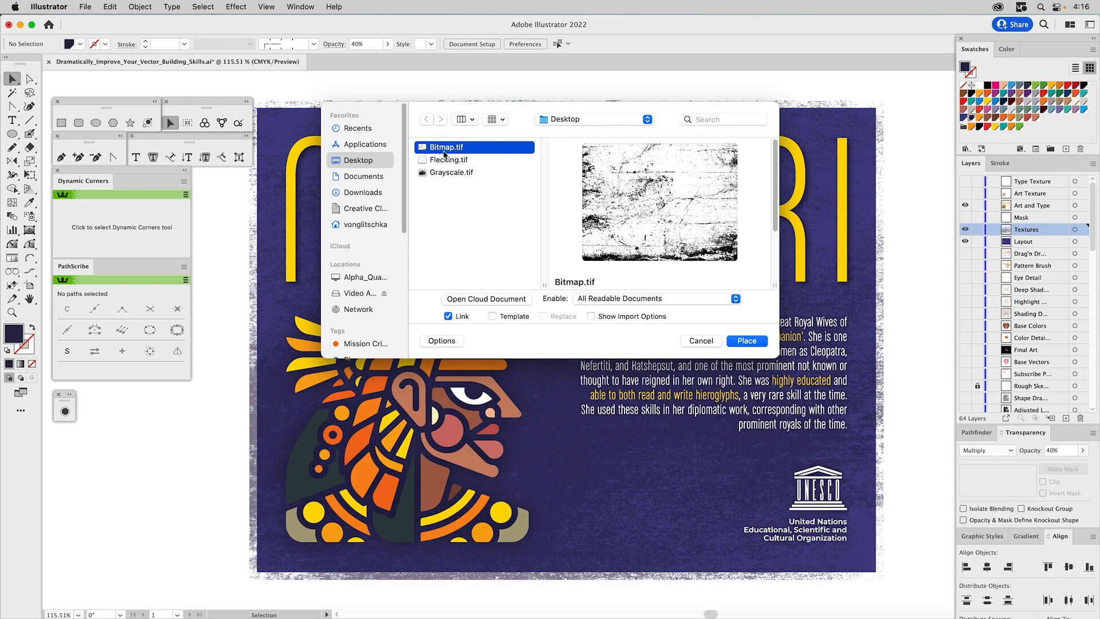
pyautogui.click(748, 341)
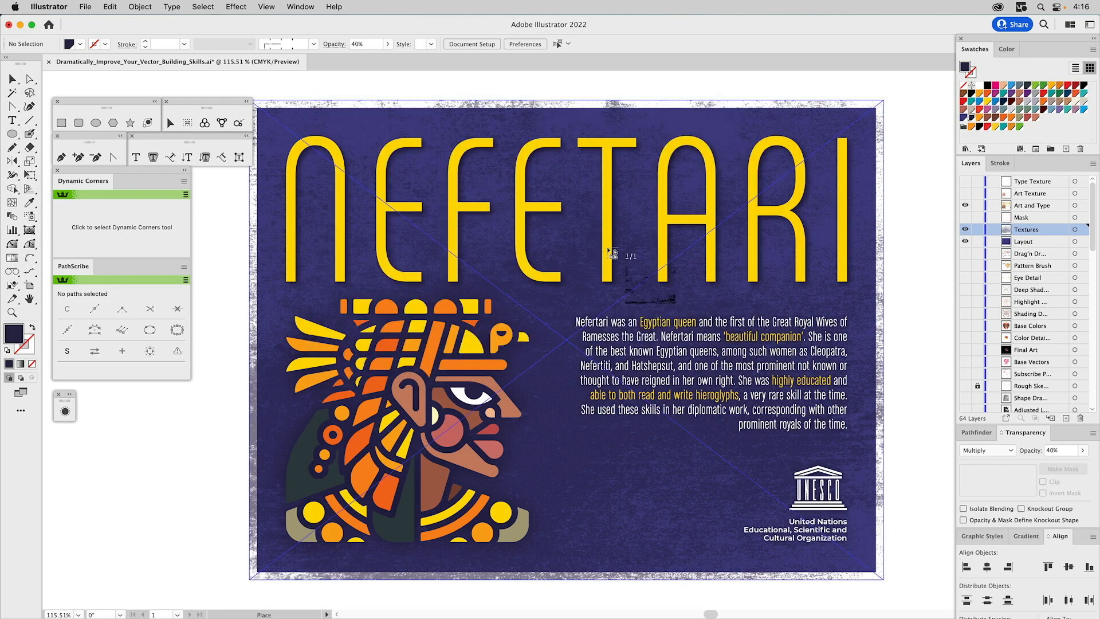
pyautogui.click(274, 131)
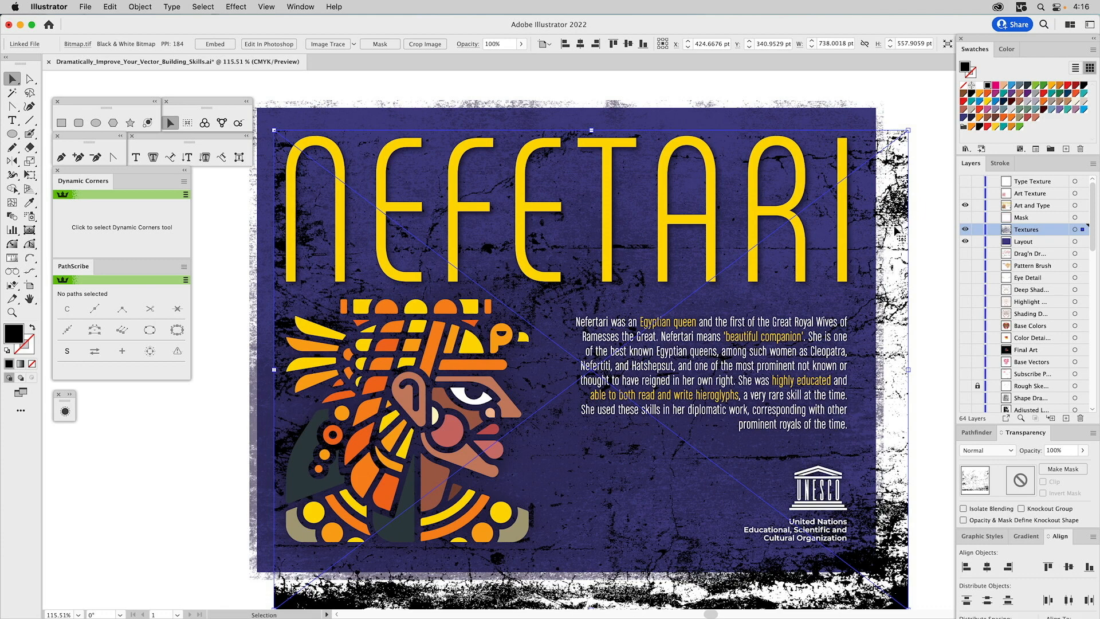
pyautogui.click(987, 567)
pyautogui.click(1069, 567)
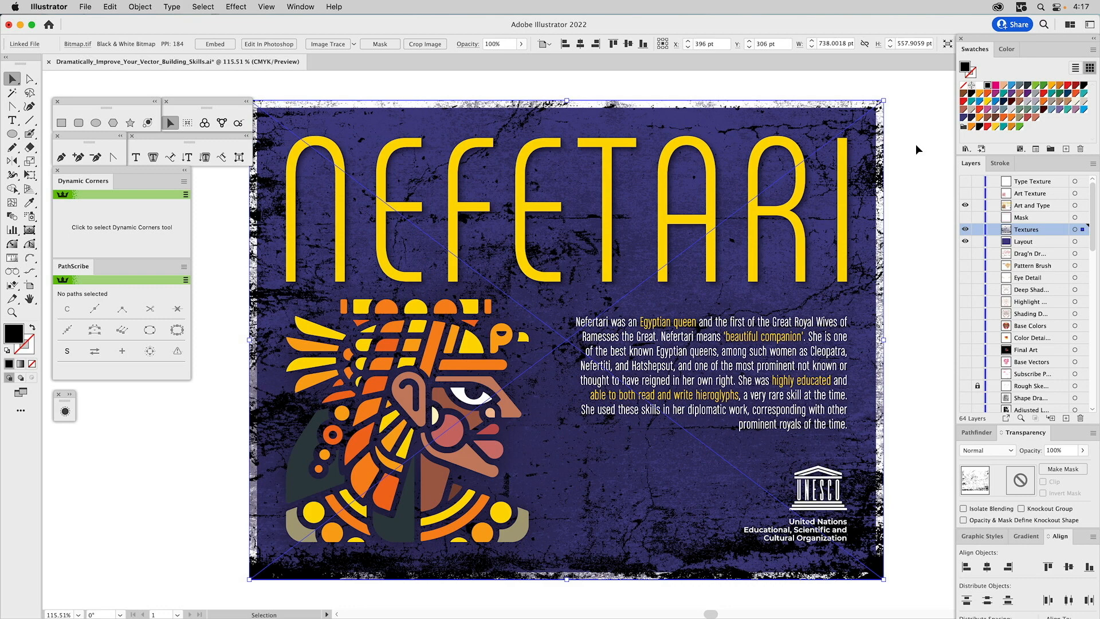
# Step: Color the bitmap texture dark navy and set its blending mode to Multiply
pyautogui.click(969, 118)
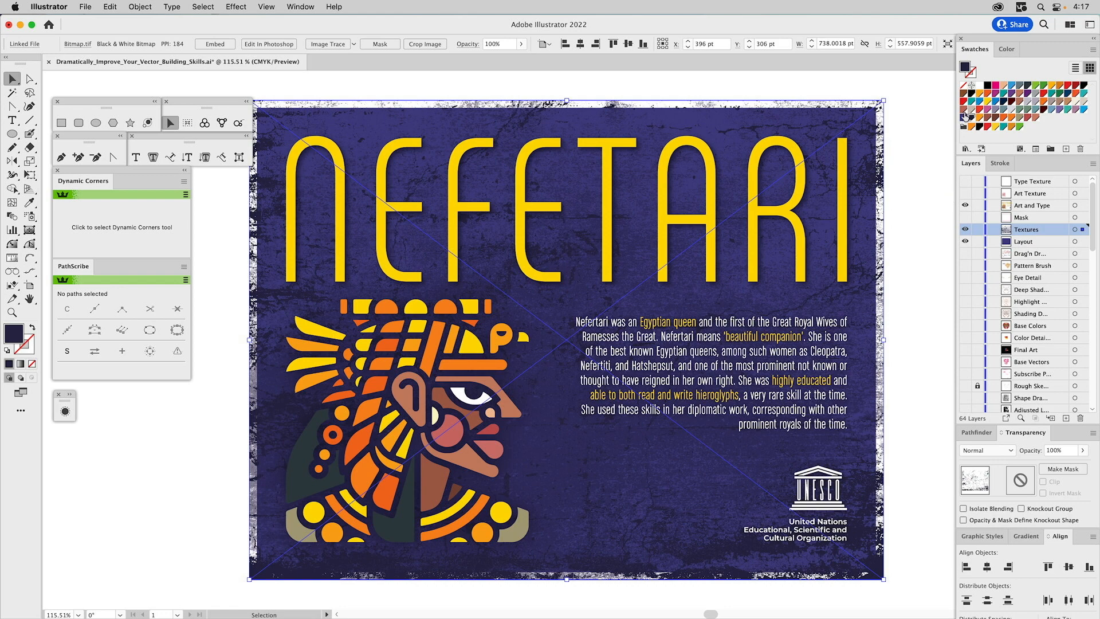
pyautogui.click(994, 451)
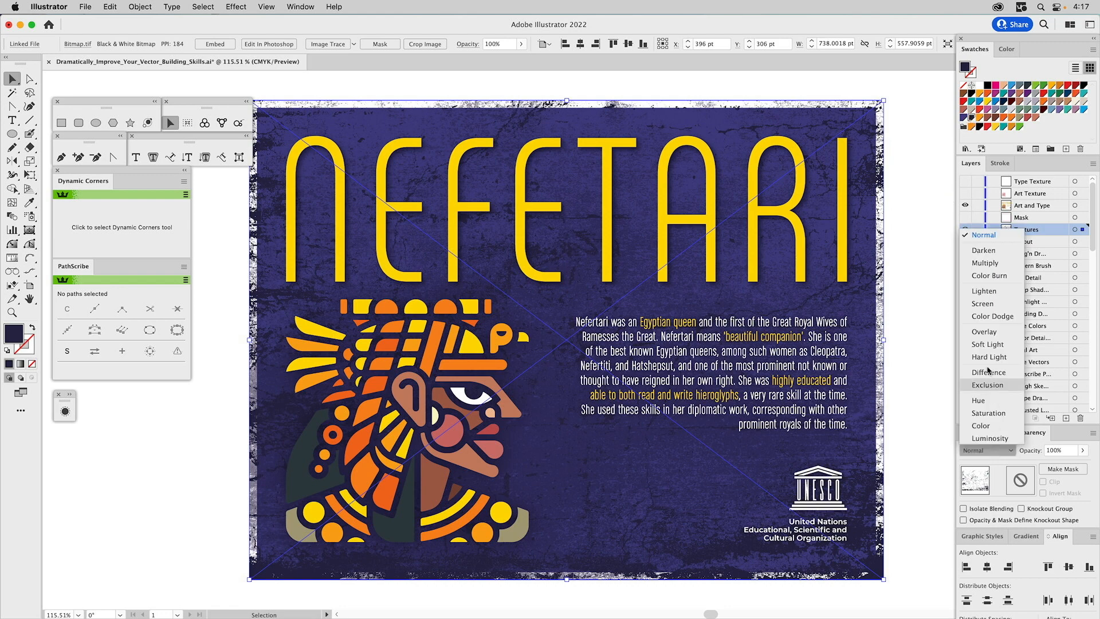
pyautogui.click(989, 263)
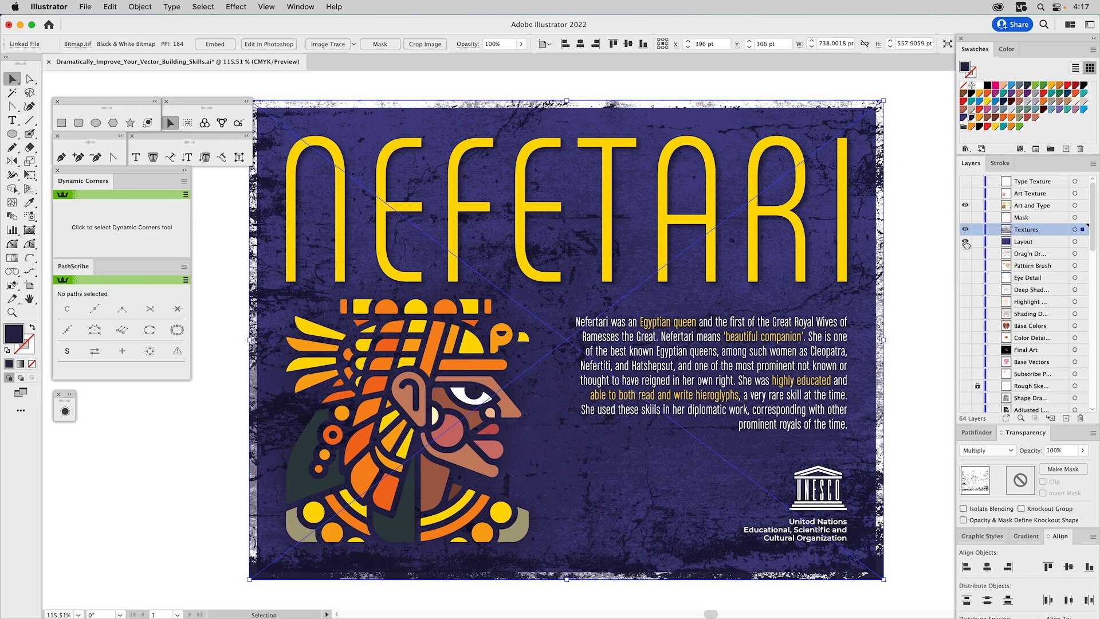
pyautogui.click(932, 144)
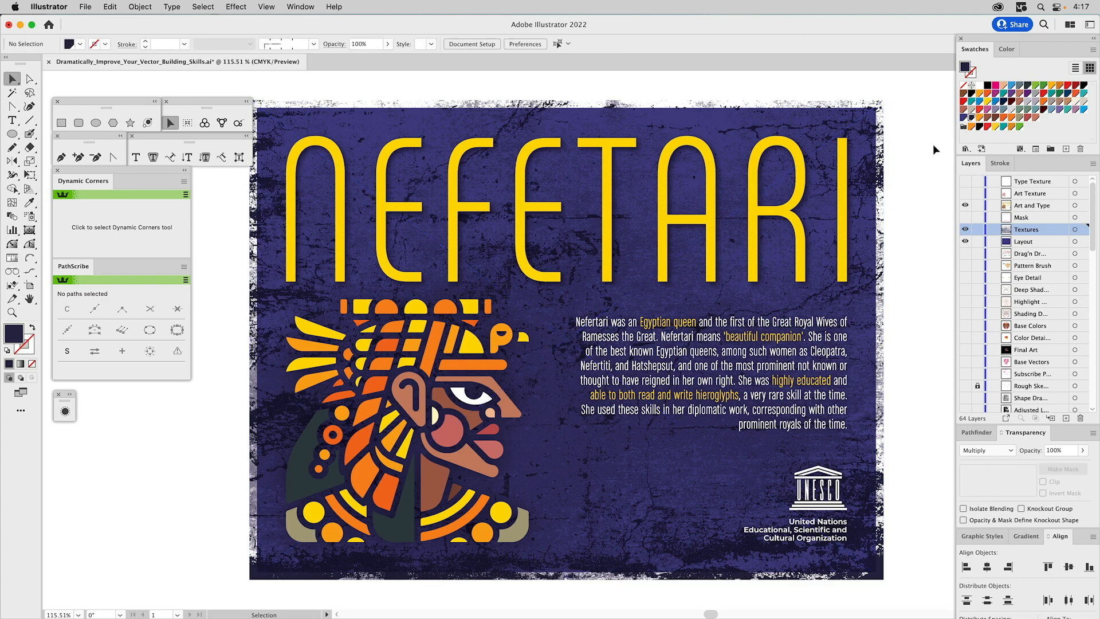
# Step: Place Flecking.tif as a linked image over the poster and color the flecks yellow
pyautogui.press('super+shift+p')
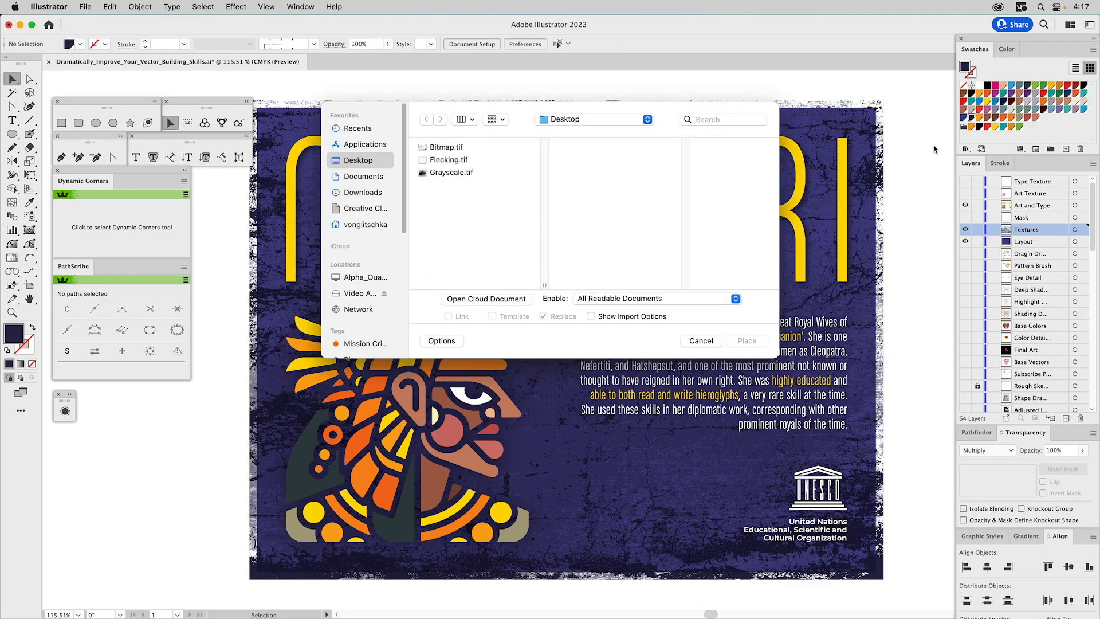
pyautogui.click(446, 161)
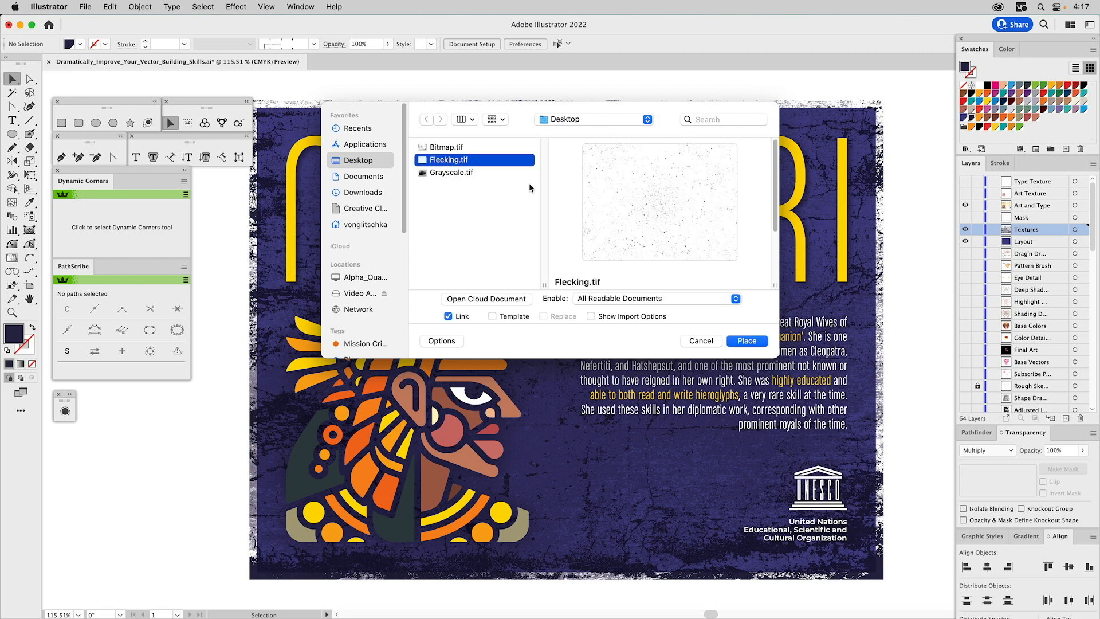
pyautogui.click(748, 341)
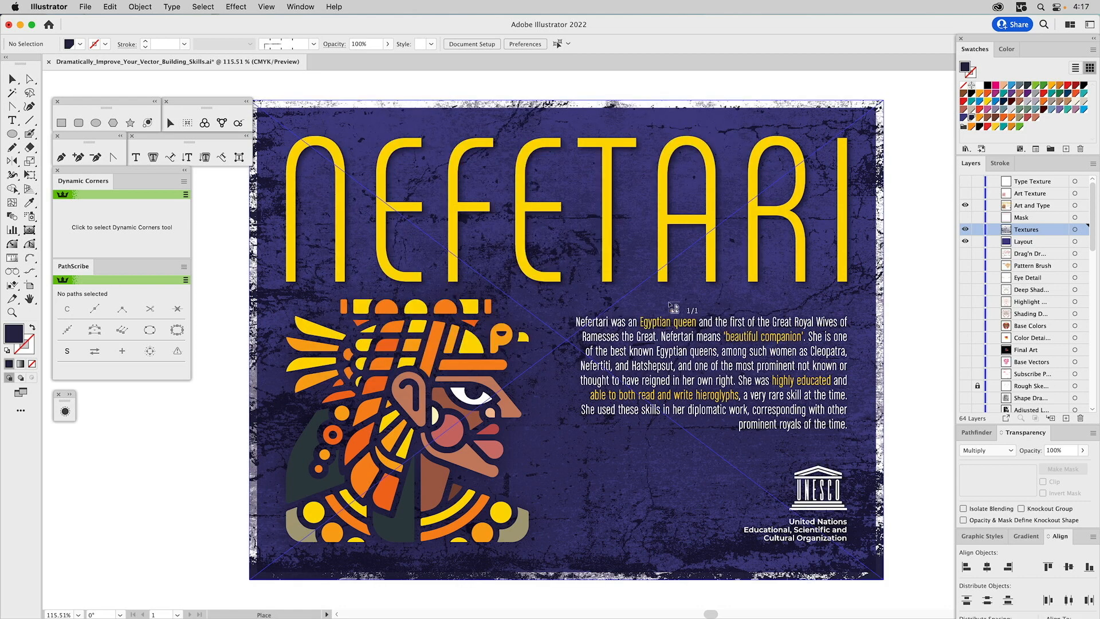
pyautogui.click(271, 147)
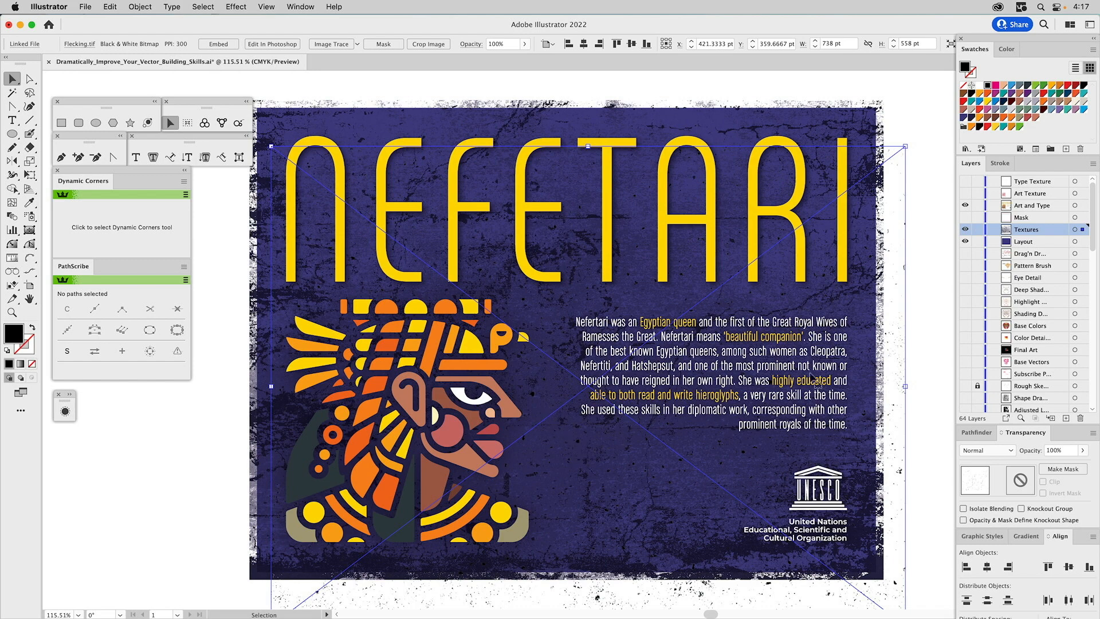
pyautogui.click(988, 102)
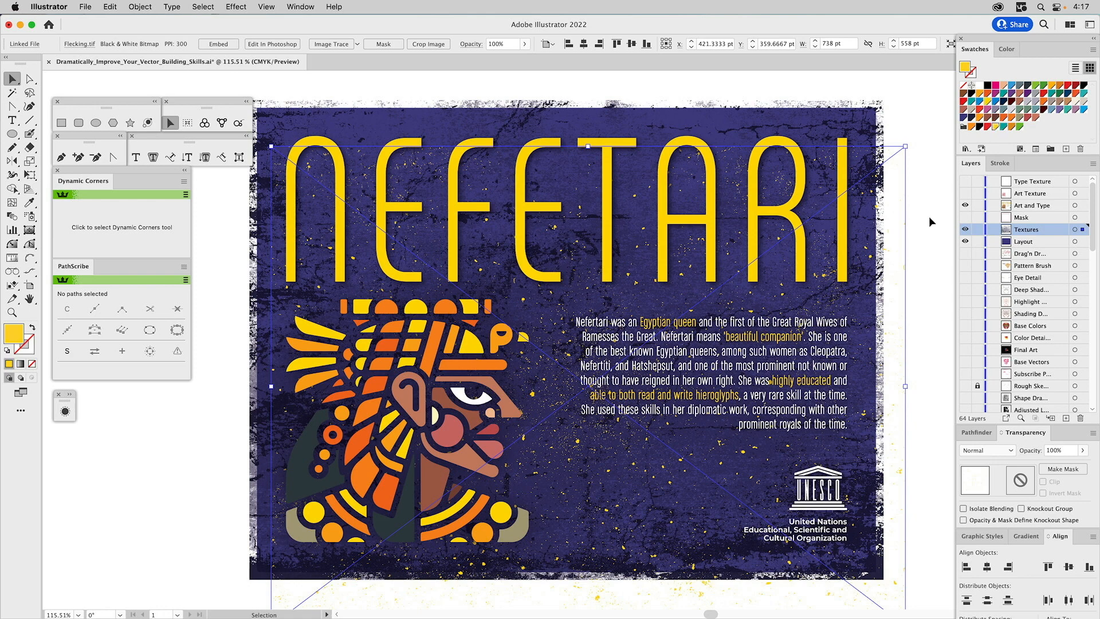
# Step: Center the yellow flecking texture vertically and horizontally on the artboard and set its opacity to 50%
pyautogui.click(1069, 567)
pyautogui.click(987, 567)
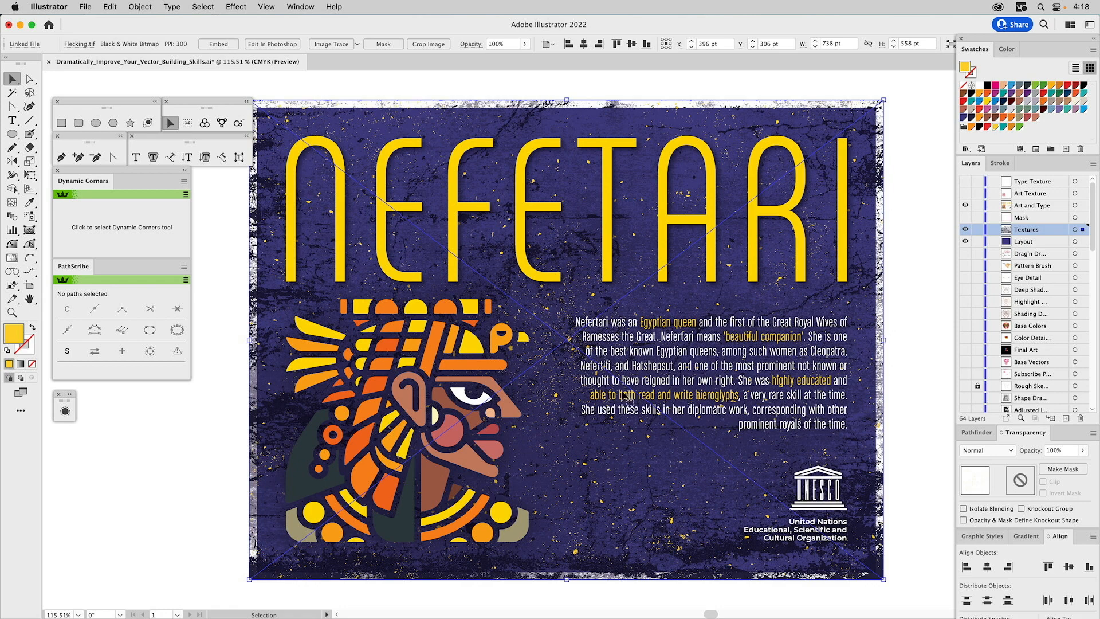
pyautogui.doubleClick(1054, 451)
pyautogui.write('50')
pyautogui.press('Return')
pyautogui.click(926, 207)
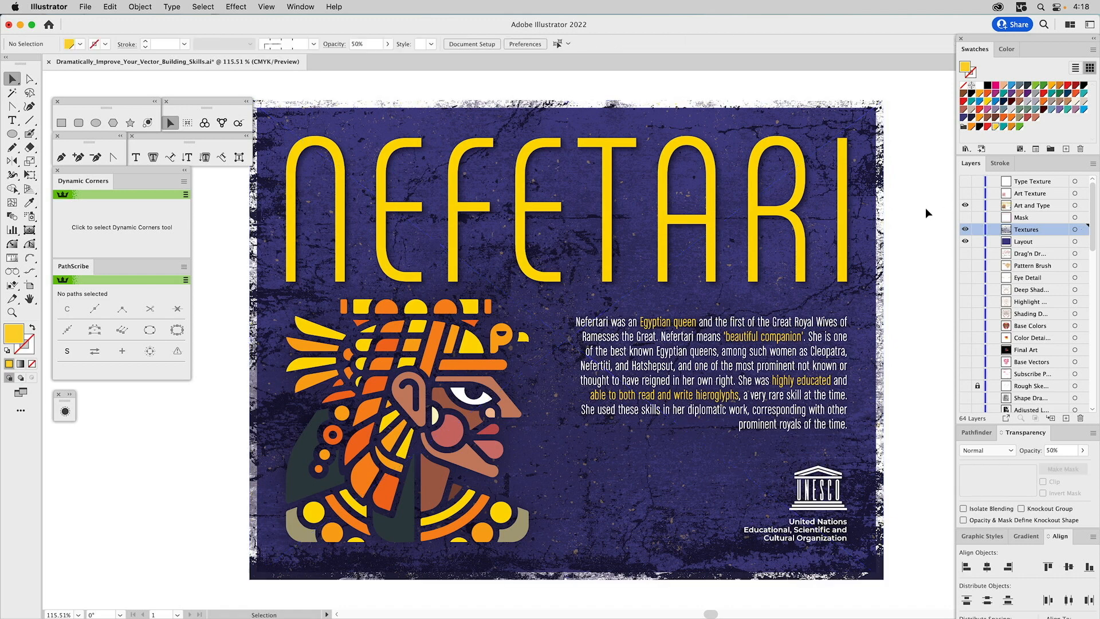
# Step: Show the Mask layer and clip all images on the Textures layer to its rectangle with a clipping mask
pyautogui.click(965, 217)
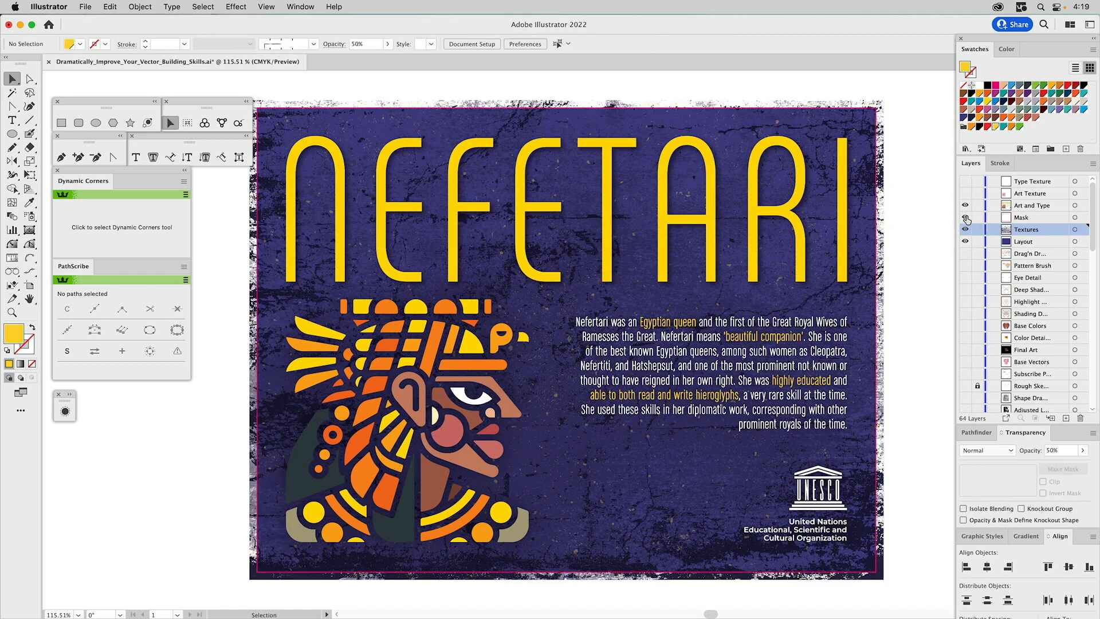
pyautogui.click(1075, 228)
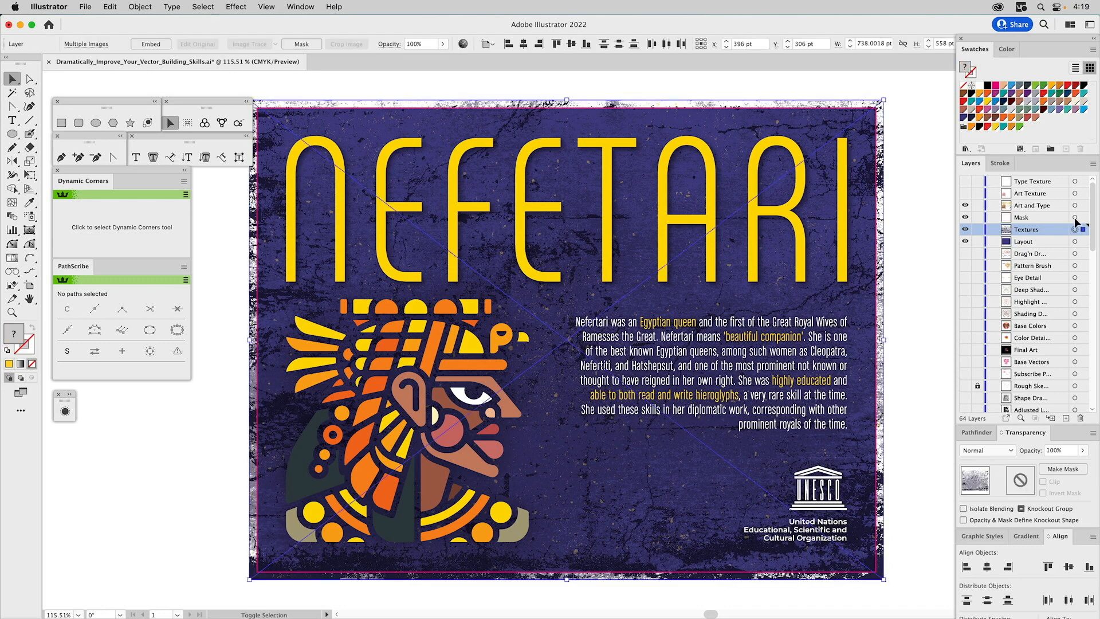
pyautogui.keyDown('shift'); pyautogui.click(1075, 218); pyautogui.keyUp('shift')
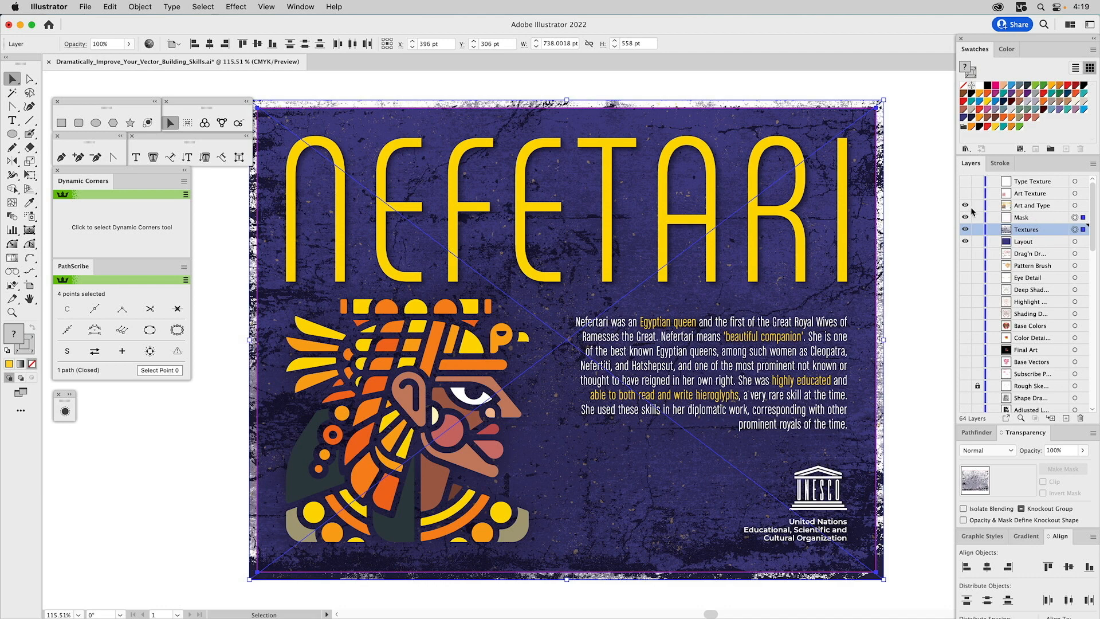
pyautogui.press('super+7')
pyautogui.click(924, 196)
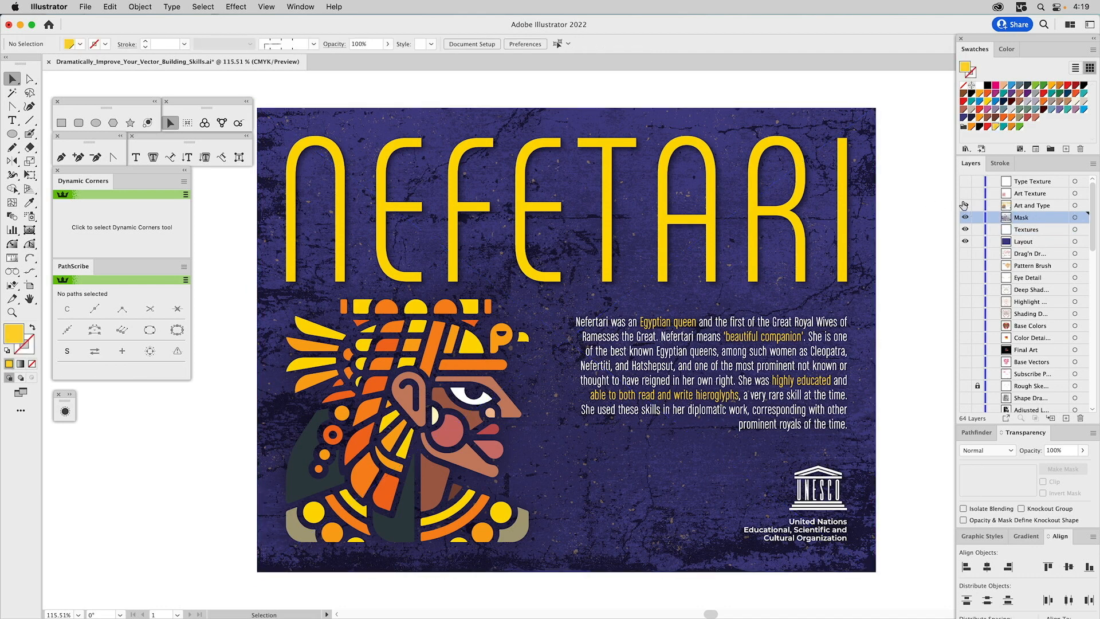
# Step: Lock the Art and Type, Mask, Textures and Layout layers, and show the Art Texture and Type Texture layers
pyautogui.moveTo(978, 217); pyautogui.dragTo(977, 241)
pyautogui.click(965, 195)
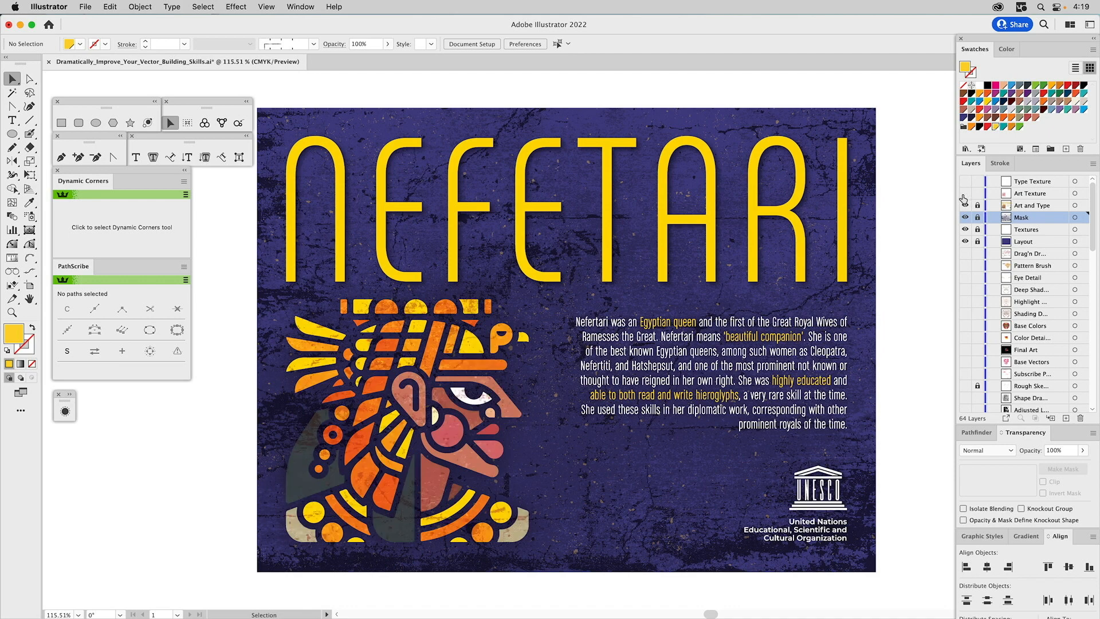
pyautogui.click(963, 194)
pyautogui.click(966, 182)
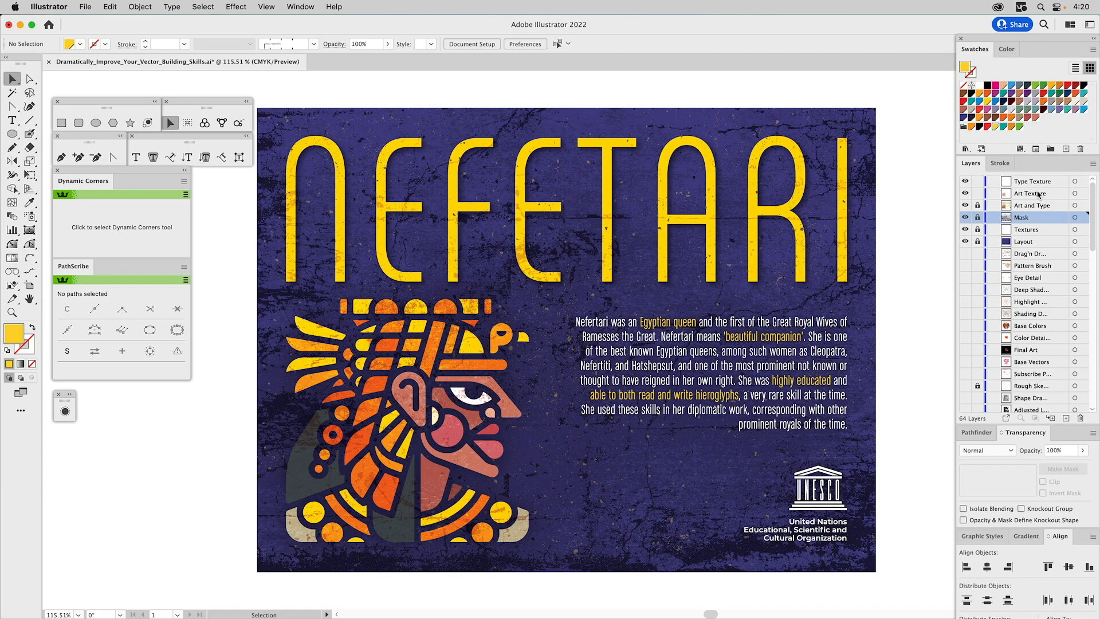
pyautogui.press('super')
pyautogui.press('shift')
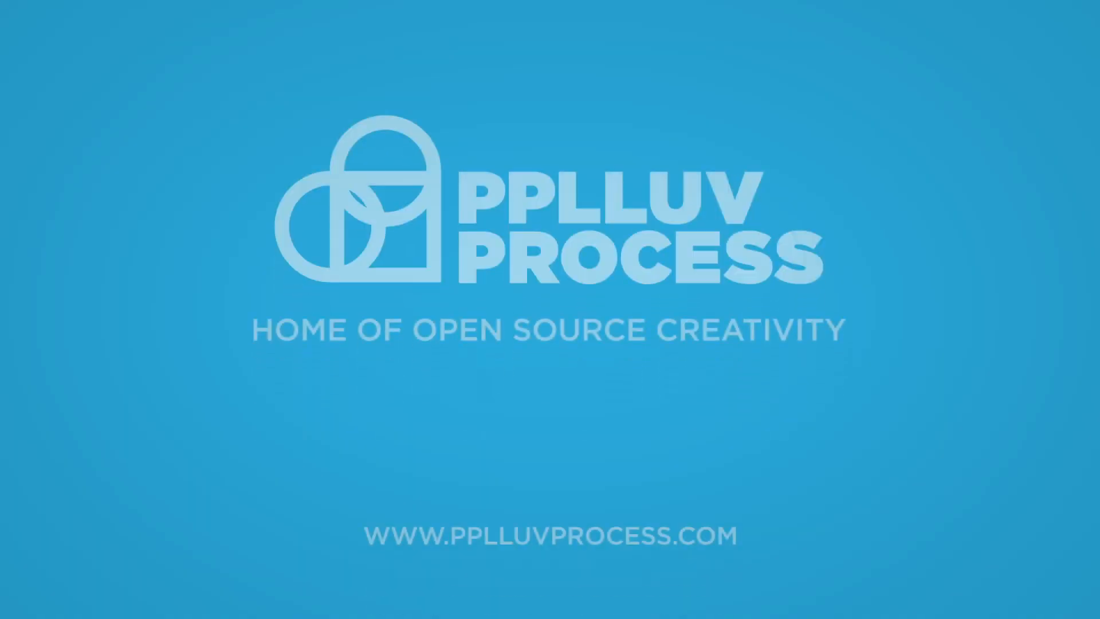